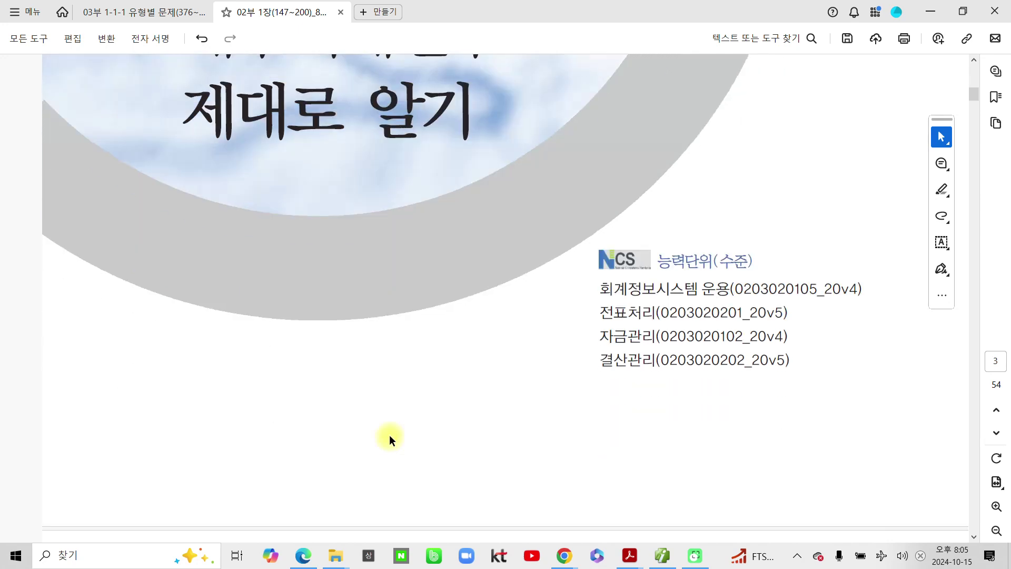
Step: Circle and underline the 더존 SmartA(iPlus) line of the chapter title in red, and clear the marks
{"action": "scroll", "coordinate": [389, 435], "scroll_direction": "up", "scroll_amount": 6}
{"action": "scroll", "coordinate": [389, 434], "scroll_direction": "up", "scroll_amount": 2}
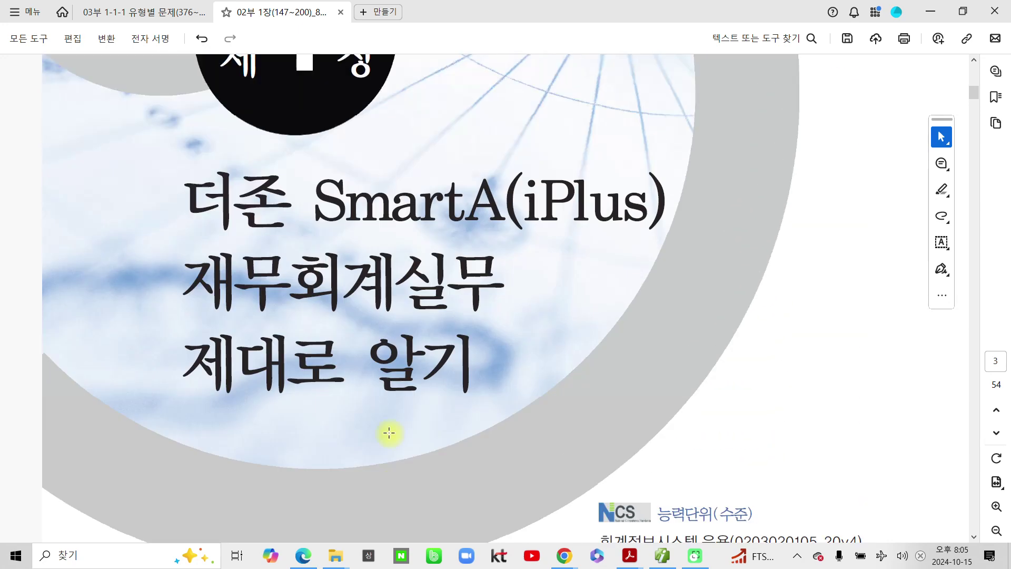
{"action": "scroll", "coordinate": [389, 433], "scroll_direction": "up", "scroll_amount": 1}
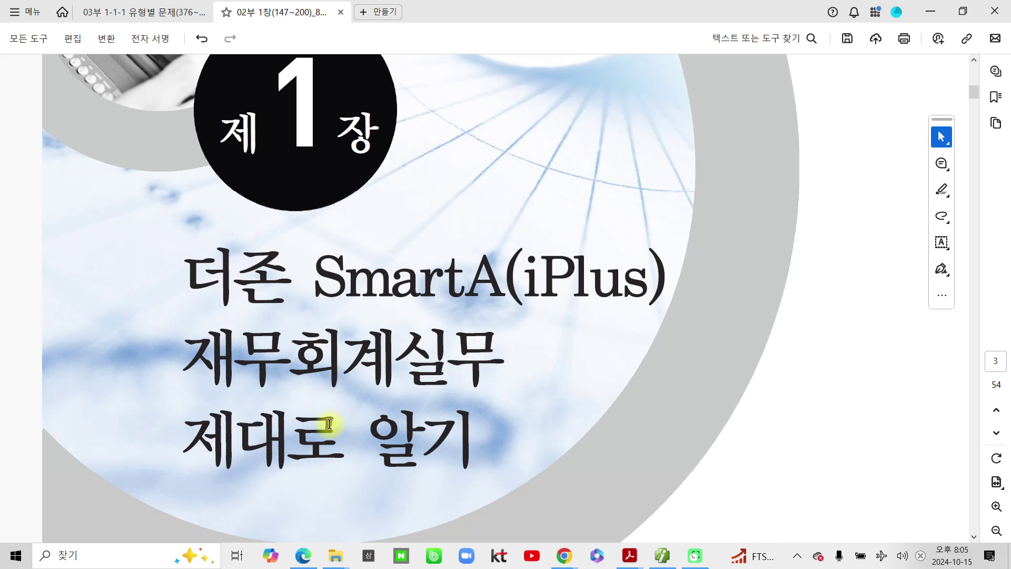
{"action": "mouse_move", "coordinate": [175, 213]}
{"action": "left_mouse_down"}
{"action": "mouse_move", "coordinate": [303, 364]}
{"action": "mouse_move", "coordinate": [695, 243]}
{"action": "mouse_move", "coordinate": [240, 183]}
{"action": "mouse_move", "coordinate": [177, 210]}
{"action": "left_mouse_up"}
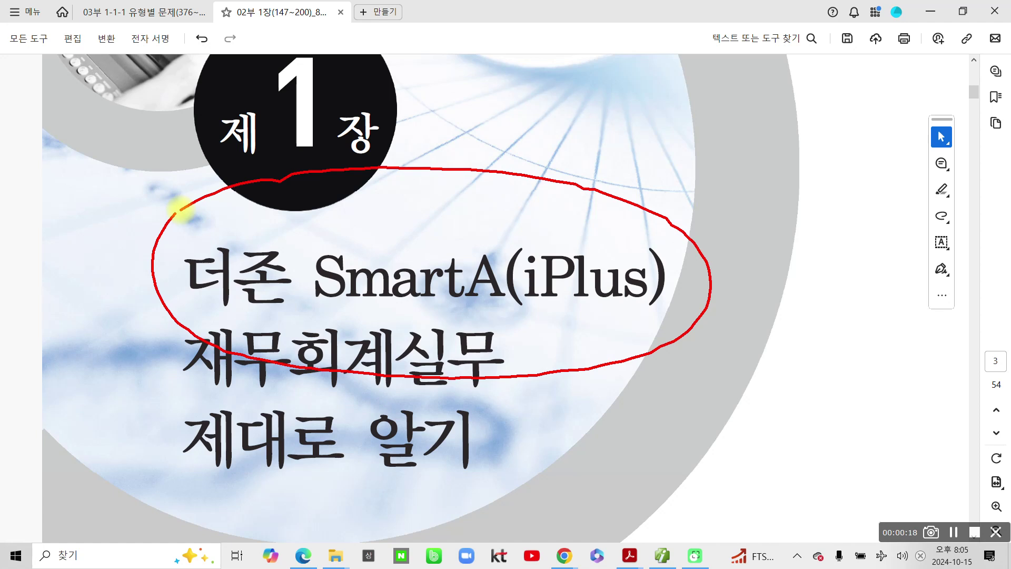
{"action": "left_click_drag", "start_coordinate": [111, 320], "coordinate": [739, 323]}
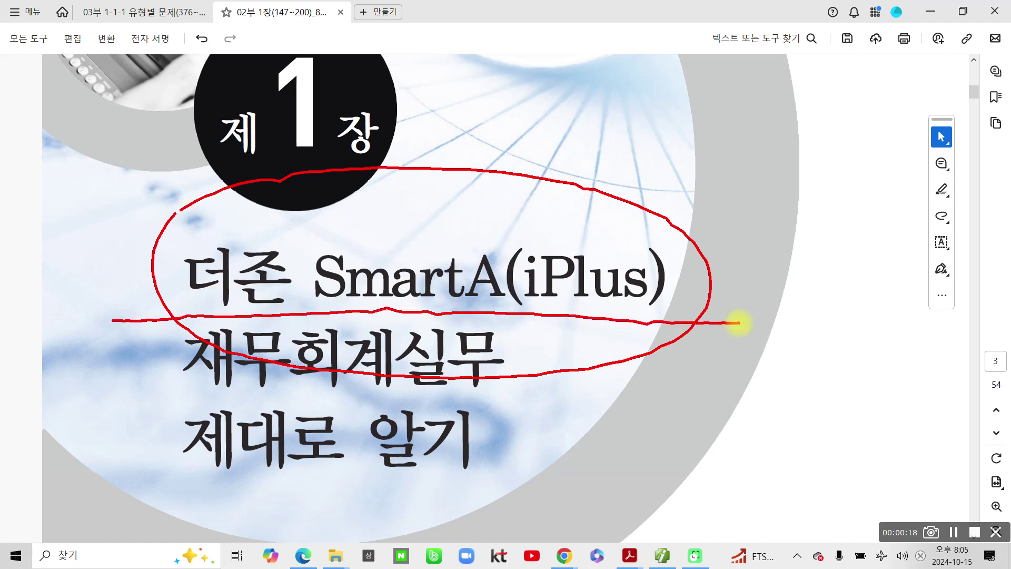
{"action": "key", "text": "Escape"}
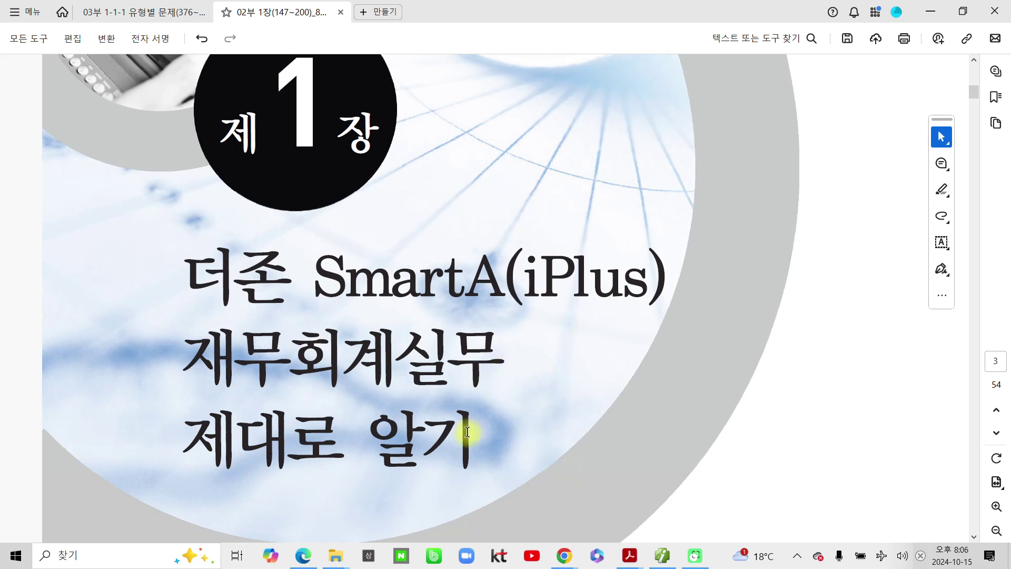
Step: Look through chapter 1 from the title page to the business registration number code table in section 02 회사등록
{"action": "scroll", "coordinate": [469, 429], "scroll_direction": "down", "scroll_amount": 3}
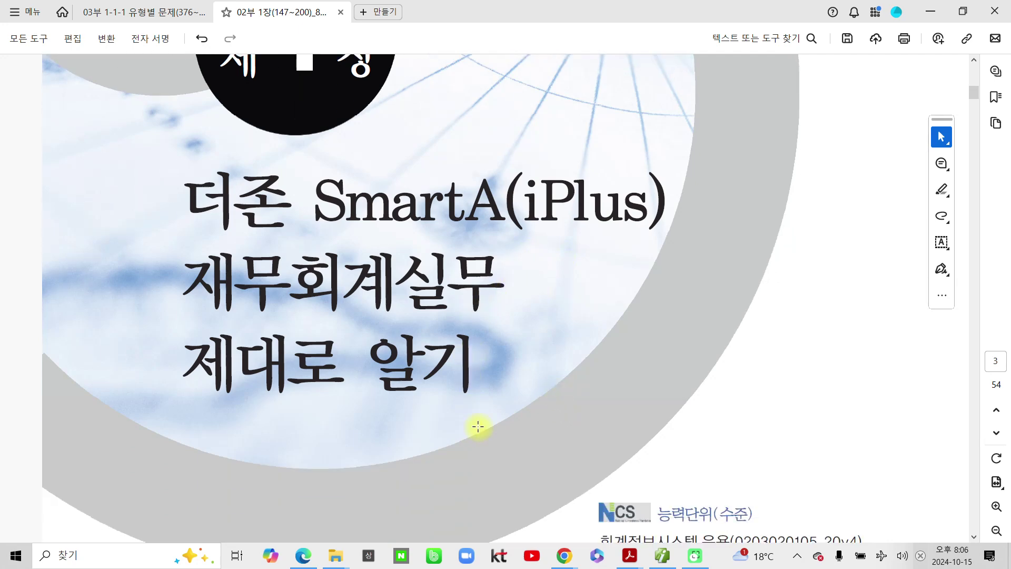
{"action": "scroll", "coordinate": [479, 423], "scroll_direction": "down", "scroll_amount": 10}
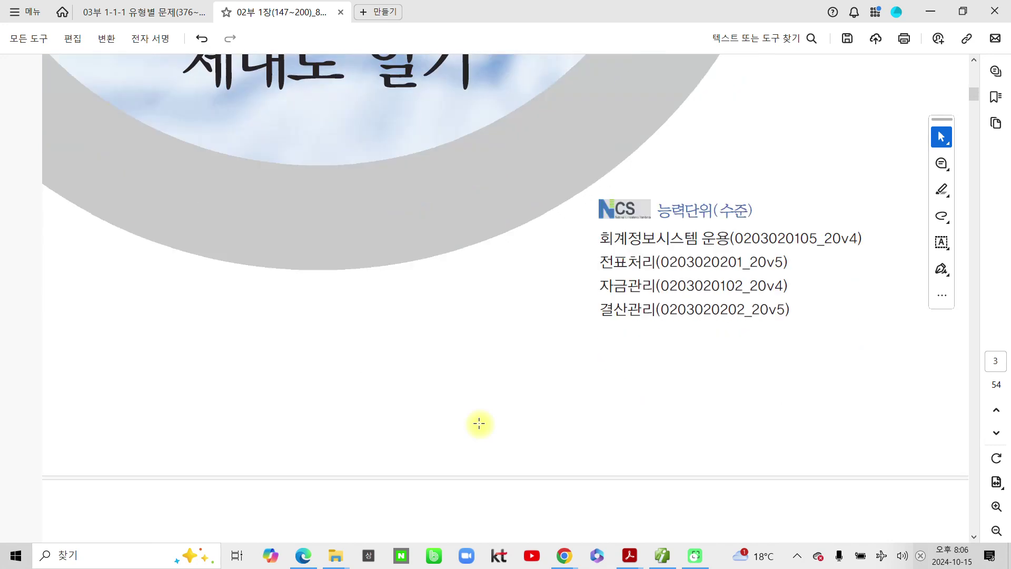
{"action": "scroll", "coordinate": [479, 428], "scroll_direction": "down", "scroll_amount": 5}
{"action": "scroll", "coordinate": [479, 428], "scroll_direction": "down", "scroll_amount": 8}
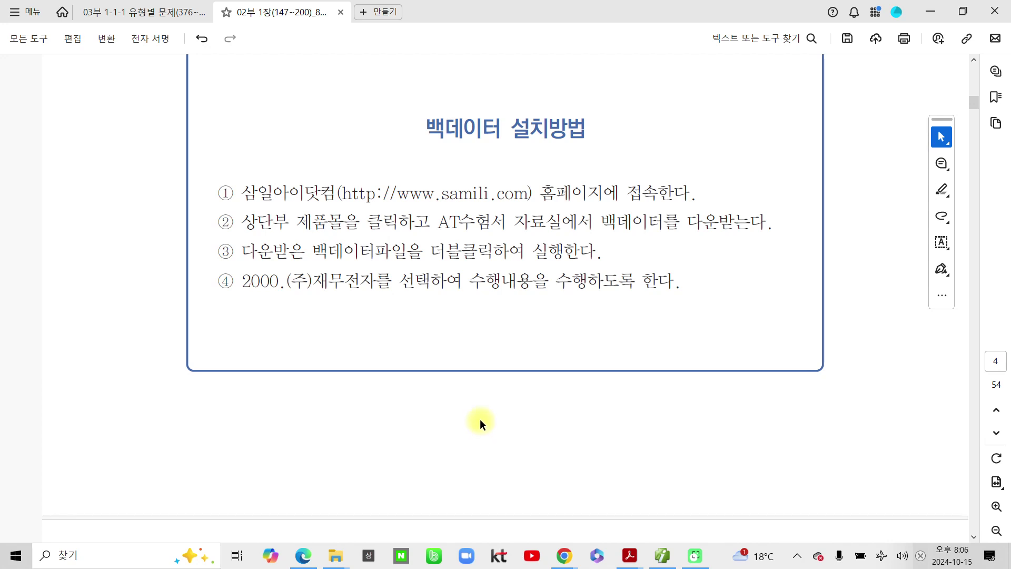
{"action": "scroll", "coordinate": [479, 422], "scroll_direction": "down", "scroll_amount": 20}
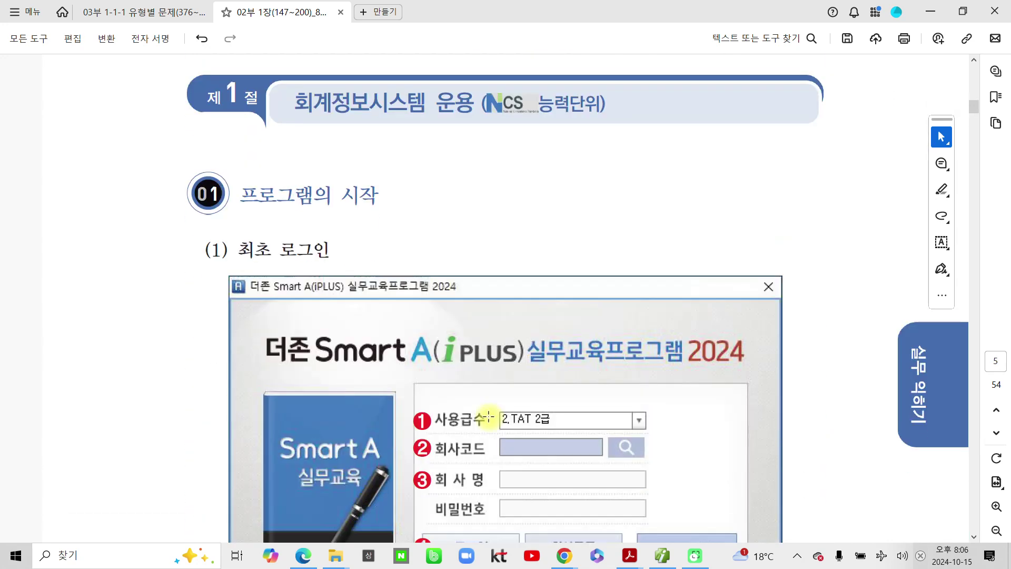
{"action": "scroll", "coordinate": [488, 417], "scroll_direction": "down", "scroll_amount": 4}
{"action": "scroll", "coordinate": [462, 415], "scroll_direction": "down", "scroll_amount": 4}
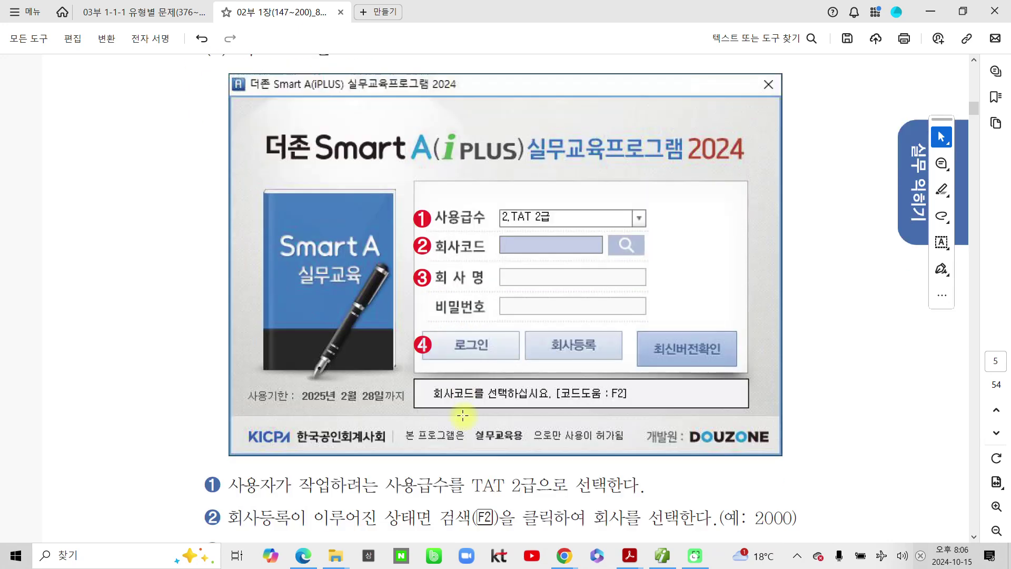
{"action": "scroll", "coordinate": [463, 415], "scroll_direction": "down", "scroll_amount": 12}
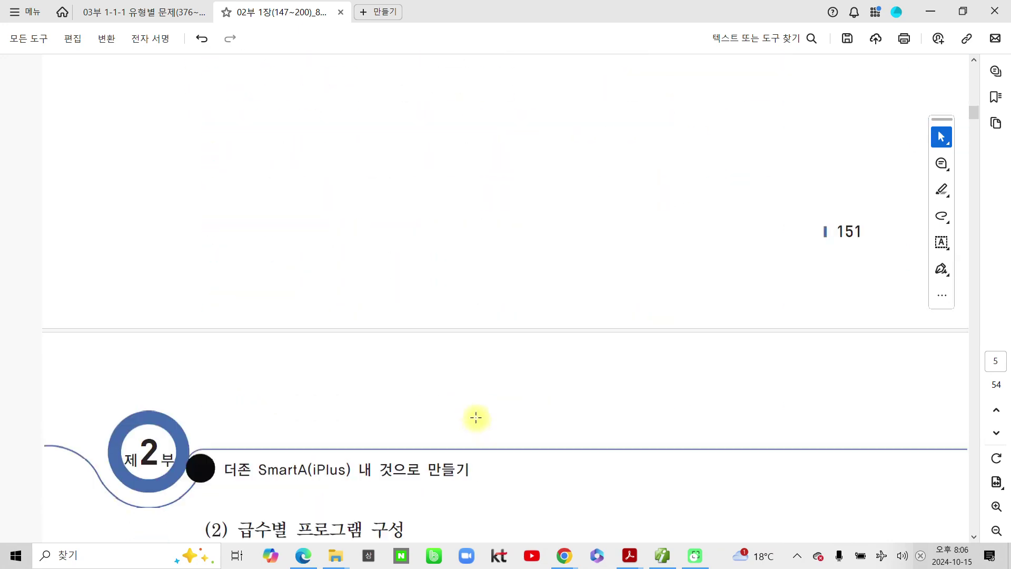
{"action": "scroll", "coordinate": [475, 417], "scroll_direction": "down", "scroll_amount": 11}
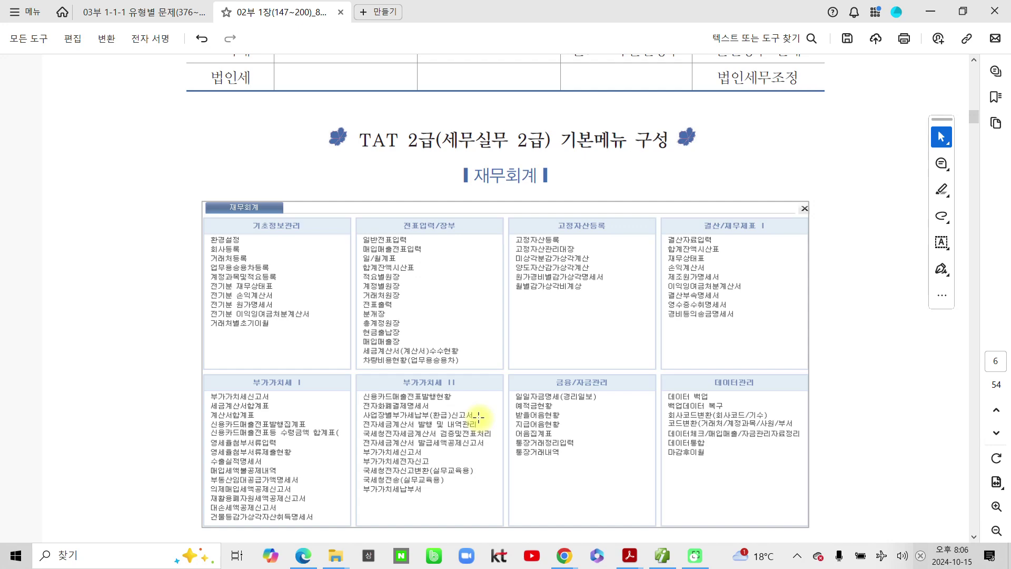
{"action": "scroll", "coordinate": [480, 417], "scroll_direction": "down", "scroll_amount": 5}
{"action": "scroll", "coordinate": [481, 416], "scroll_direction": "down", "scroll_amount": 13}
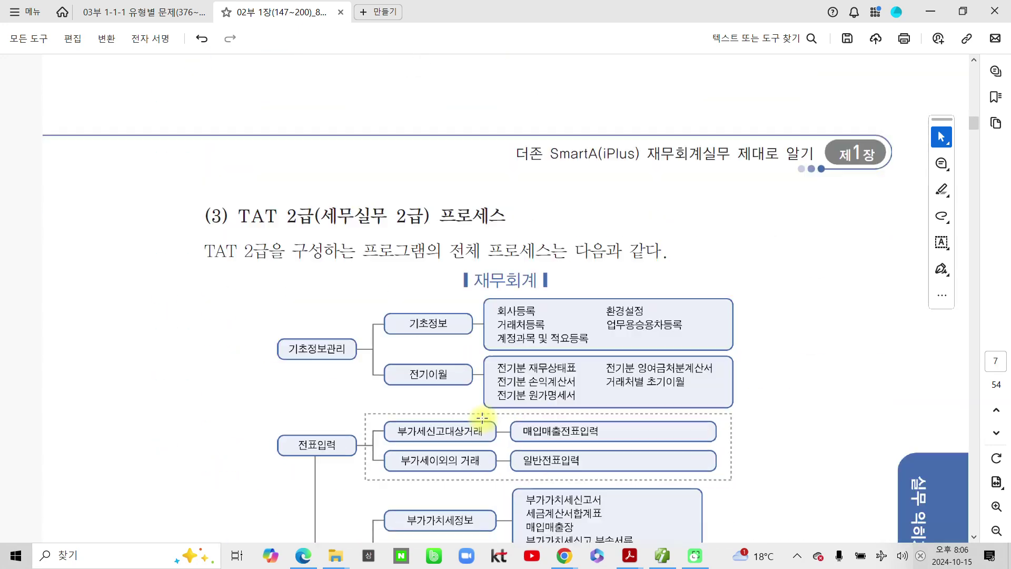
{"action": "scroll", "coordinate": [482, 418], "scroll_direction": "down", "scroll_amount": 13}
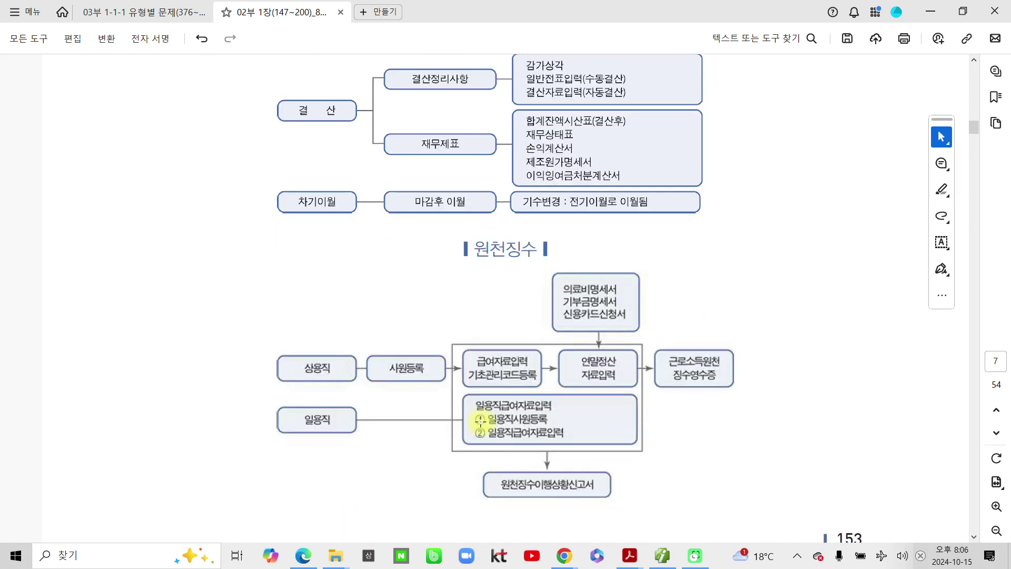
{"action": "scroll", "coordinate": [481, 420], "scroll_direction": "down", "scroll_amount": 14}
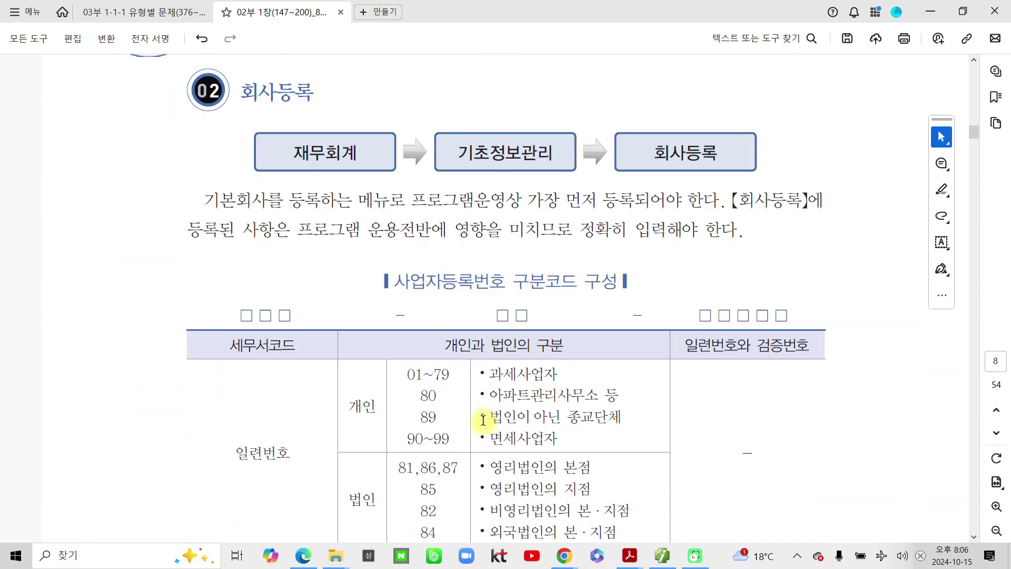
{"action": "scroll", "coordinate": [483, 420], "scroll_direction": "down", "scroll_amount": 2}
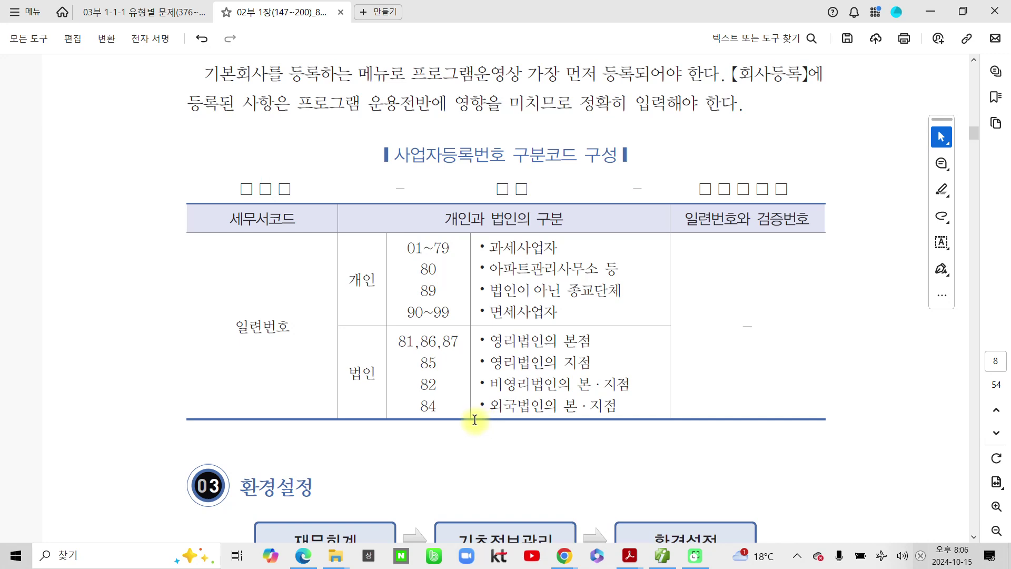
Step: Highlight the section 02 heading 회사등록 in the textbook
{"action": "scroll", "coordinate": [339, 270], "scroll_direction": "up", "scroll_amount": 3}
{"action": "left_click_drag", "start_coordinate": [241, 167], "coordinate": [322, 165]}
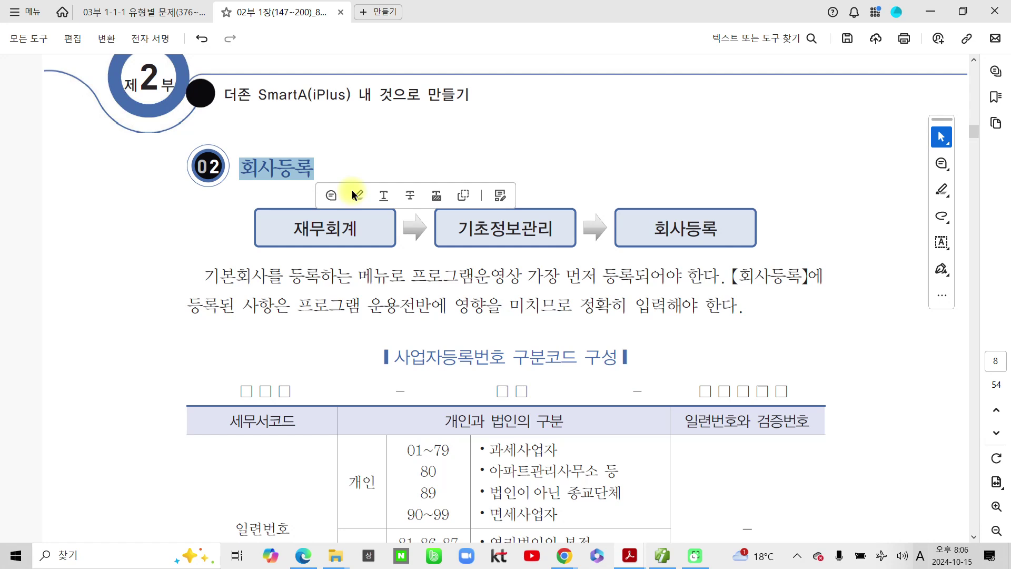
{"action": "left_click", "coordinate": [353, 191]}
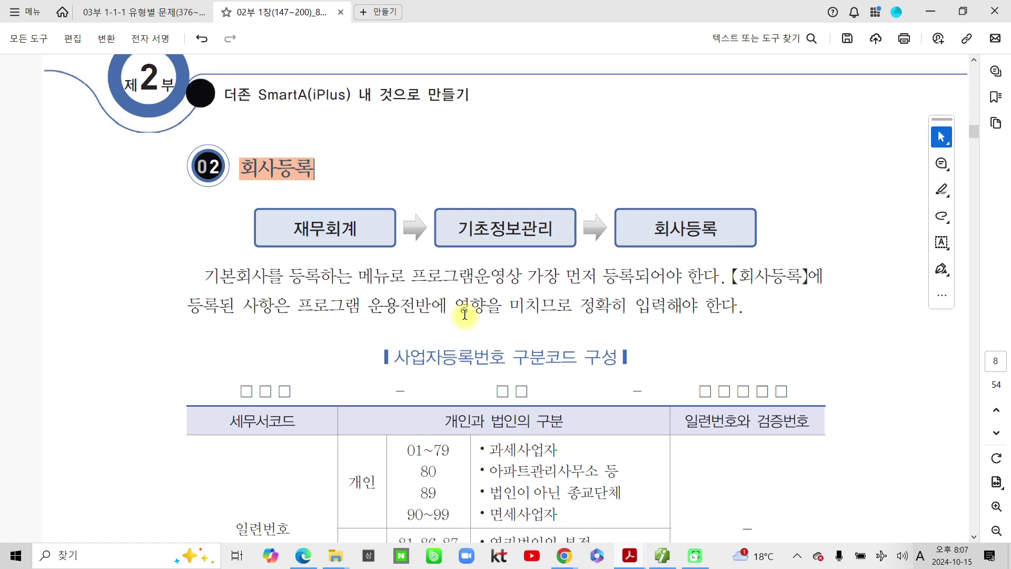
Step: Switch to the Smart A program and view the 기본사항 and 추가사항 pages of 회사등록 for company 2000 (주)재무전자
{"action": "scroll", "coordinate": [464, 315], "scroll_direction": "down", "scroll_amount": 2}
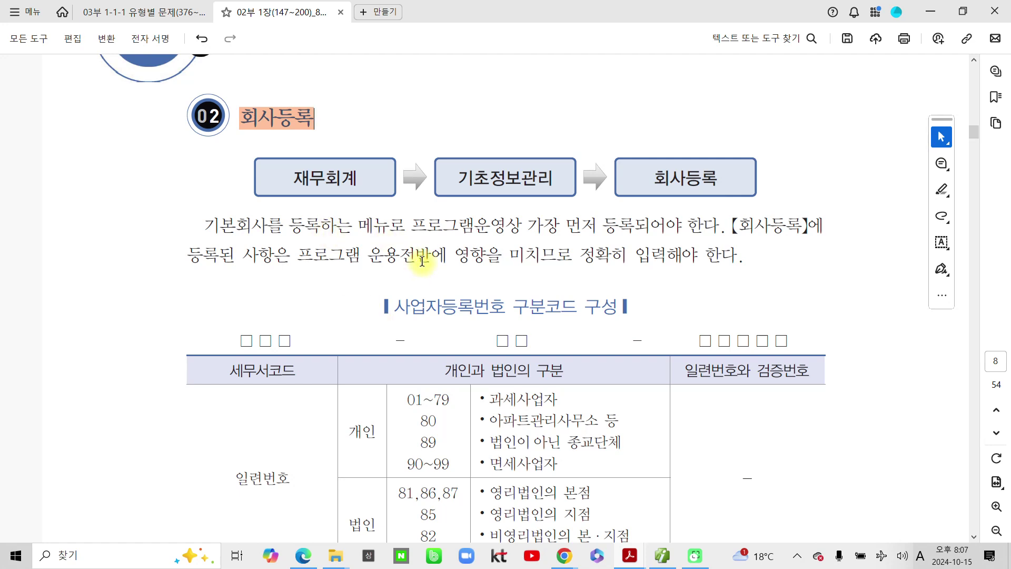
{"action": "left_click", "coordinate": [662, 556]}
{"action": "left_click", "coordinate": [87, 129]}
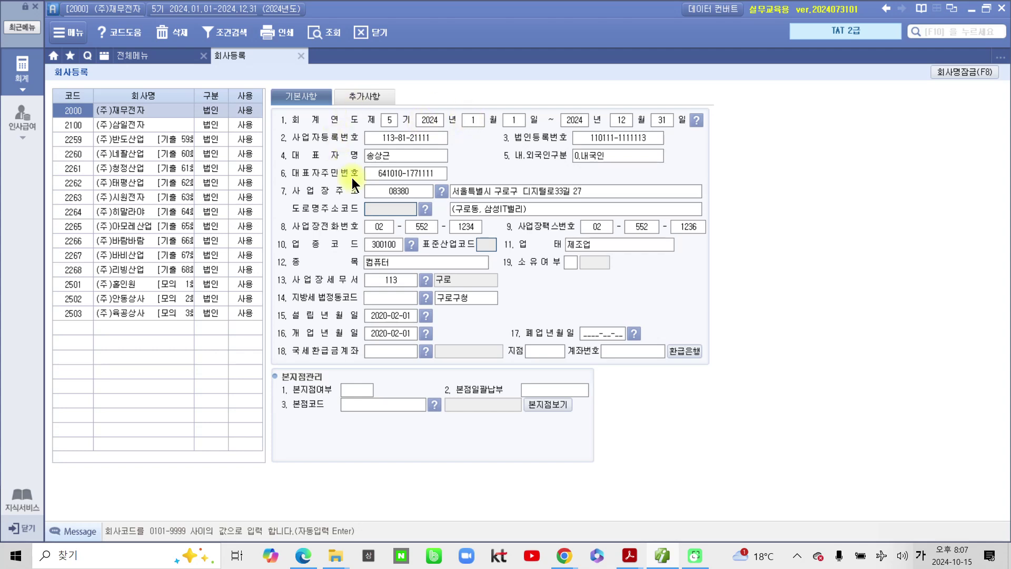
{"action": "left_click", "coordinate": [365, 98]}
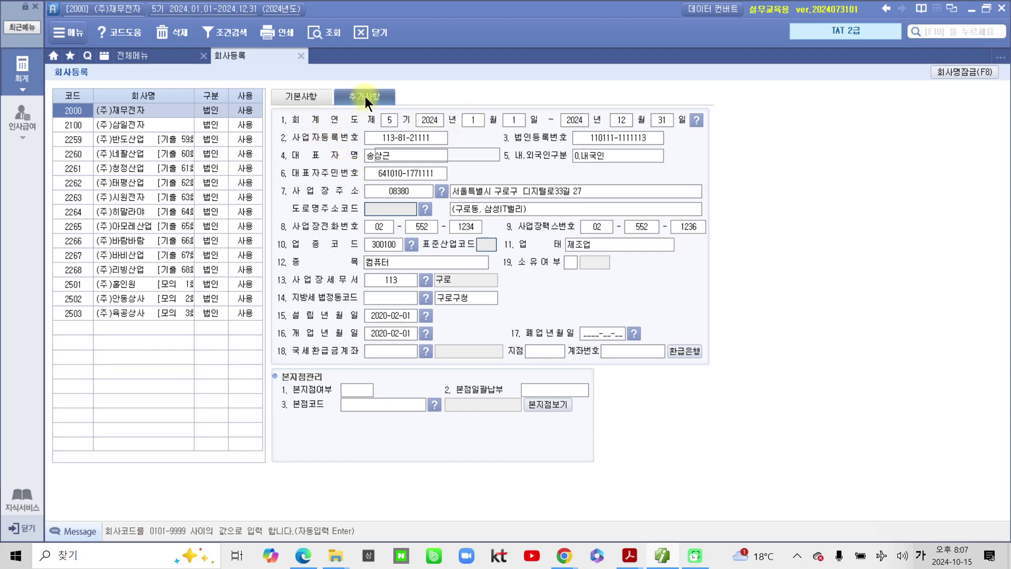
{"action": "left_click", "coordinate": [302, 96]}
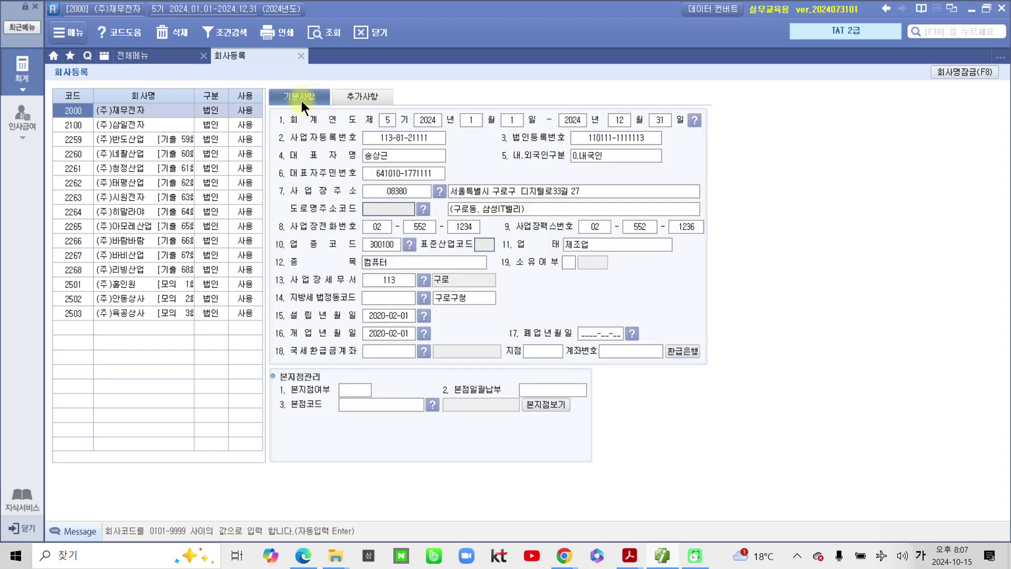
Step: Switch back to the textbook in Adobe Acrobat and bring the whole 사업자등록번호 구분코드 구성 table into view
{"action": "left_click", "coordinate": [629, 555]}
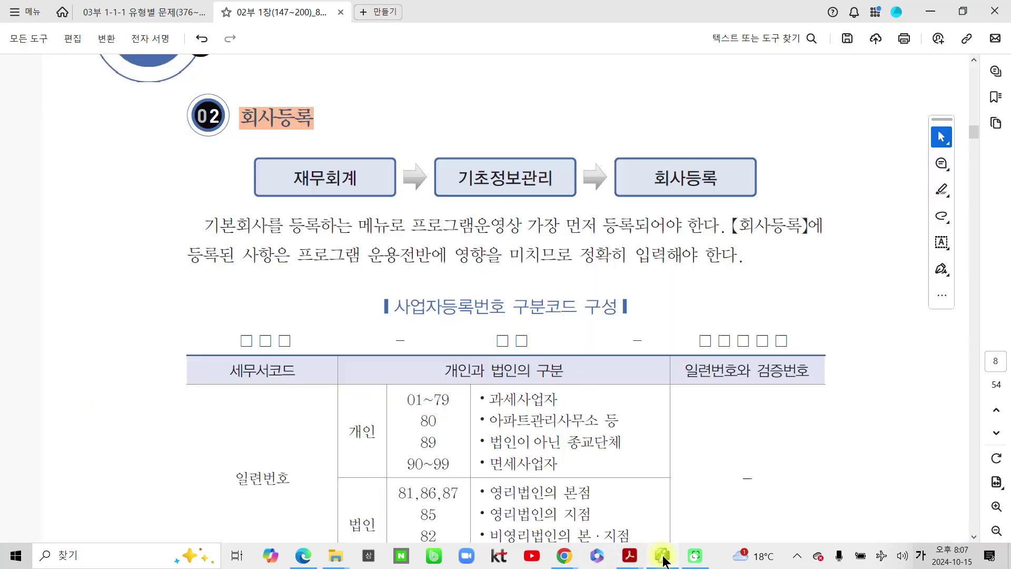
{"action": "scroll", "coordinate": [542, 466], "scroll_direction": "down", "scroll_amount": 1}
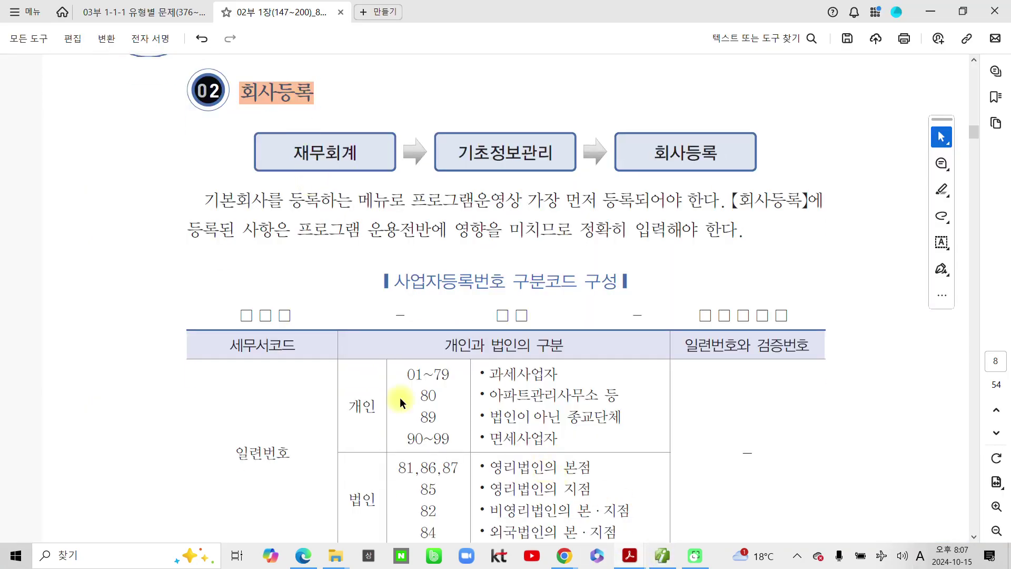
{"action": "scroll", "coordinate": [401, 402], "scroll_direction": "down", "scroll_amount": 1}
{"action": "scroll", "coordinate": [402, 399], "scroll_direction": "down", "scroll_amount": 3}
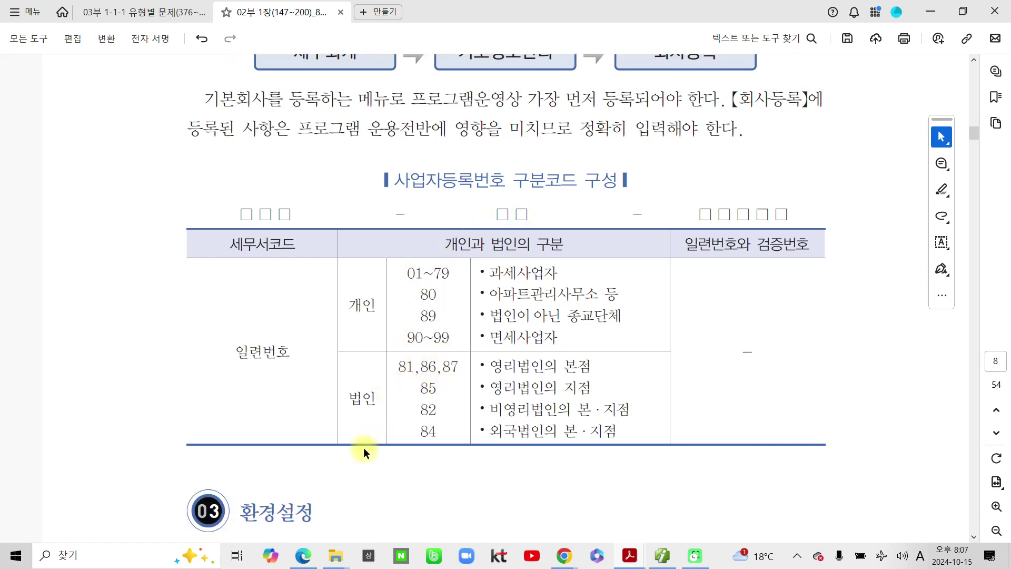
{"action": "scroll", "coordinate": [364, 445], "scroll_direction": "up", "scroll_amount": 1}
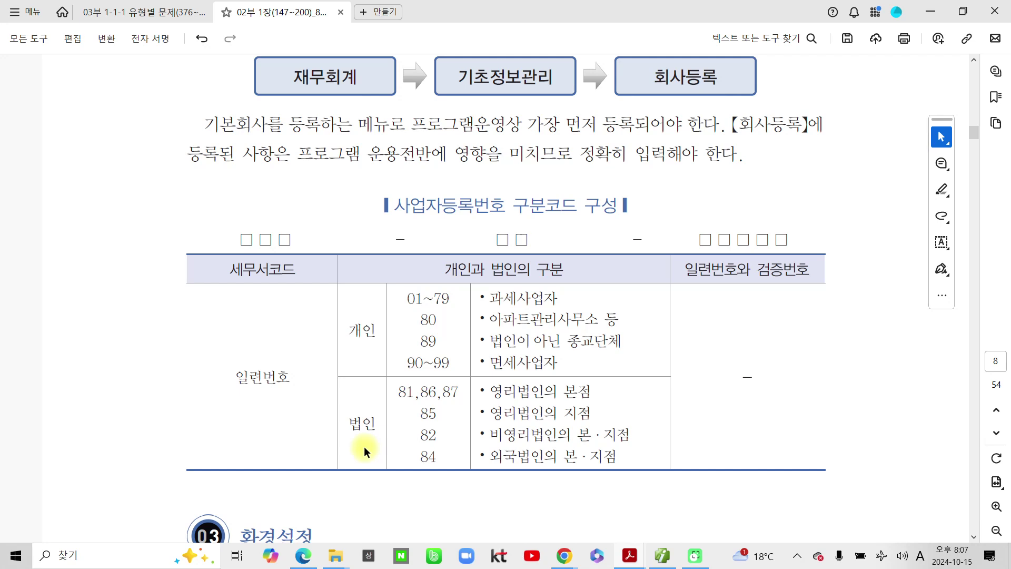
Step: Circle 사업자등록번호, underline 구분코드 구성 and circle the three-digit group in red, undoing the stroke under 일련번호
{"action": "mouse_move", "coordinate": [397, 184]}
{"action": "left_mouse_down"}
{"action": "mouse_move", "coordinate": [391, 206]}
{"action": "mouse_move", "coordinate": [508, 197]}
{"action": "mouse_move", "coordinate": [401, 206]}
{"action": "left_mouse_up"}
{"action": "left_click_drag", "start_coordinate": [519, 229], "coordinate": [626, 226]}
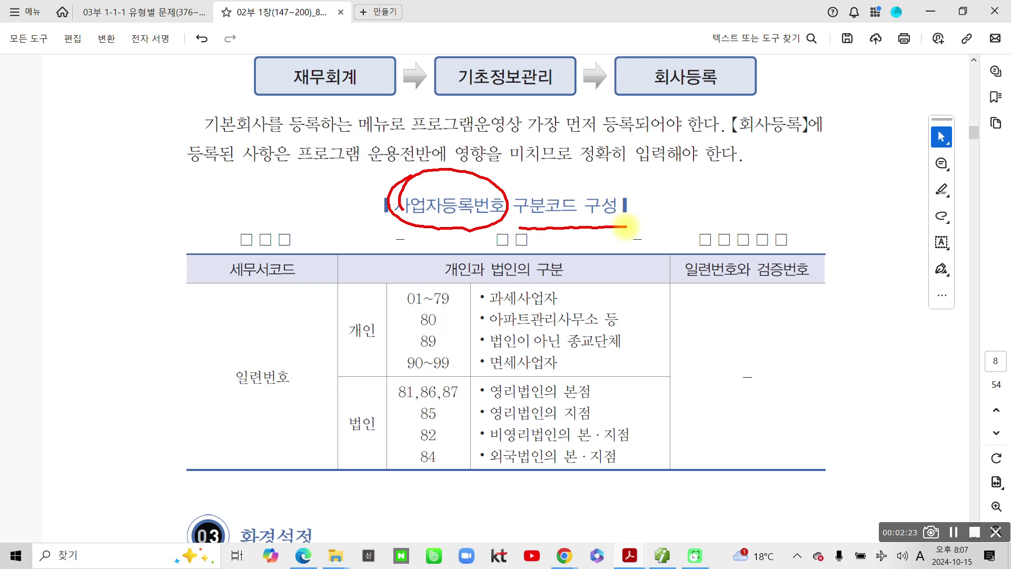
{"action": "mouse_move", "coordinate": [279, 191]}
{"action": "left_mouse_down"}
{"action": "mouse_move", "coordinate": [248, 271]}
{"action": "mouse_move", "coordinate": [308, 200]}
{"action": "mouse_move", "coordinate": [294, 206]}
{"action": "left_mouse_up"}
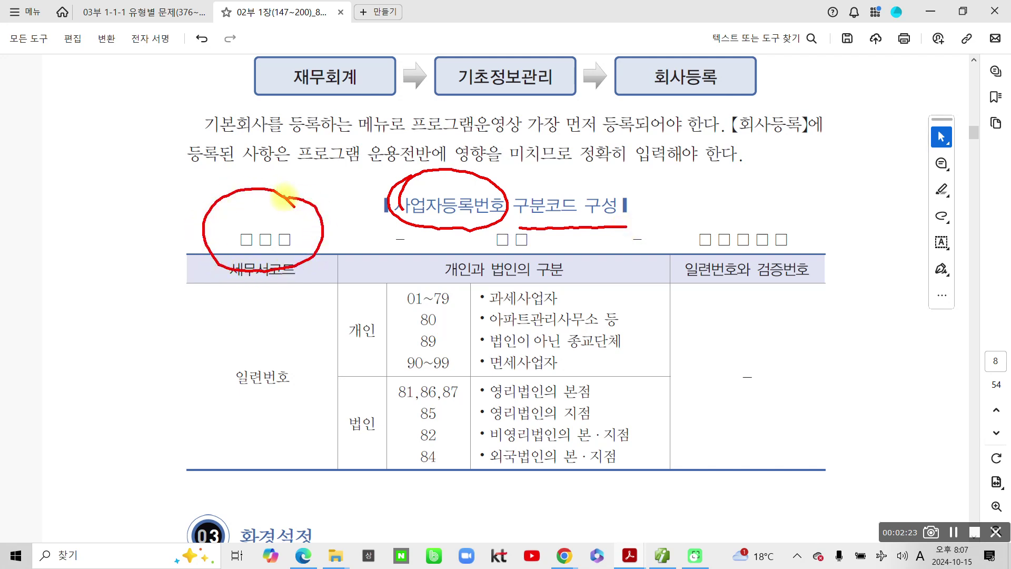
{"action": "left_click_drag", "start_coordinate": [236, 399], "coordinate": [259, 401]}
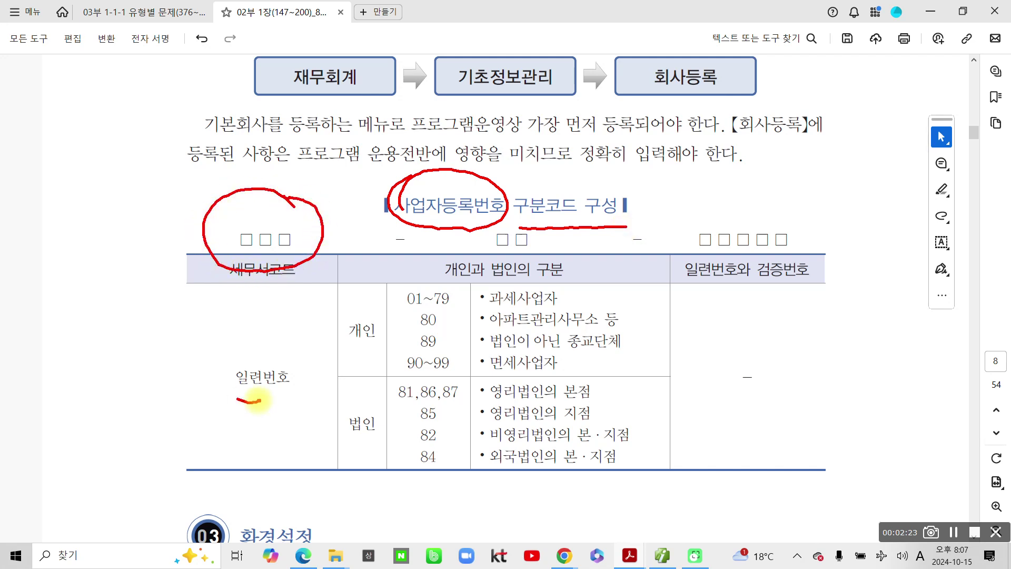
{"action": "key", "text": "ctrl+z"}
Step: Circle the two-digit and five-digit groups in red and underline their headings 개인과 법인의 구분 and 일련번호와 검증번호
{"action": "mouse_move", "coordinate": [547, 254]}
{"action": "left_mouse_down"}
{"action": "mouse_move", "coordinate": [464, 246]}
{"action": "mouse_move", "coordinate": [529, 215]}
{"action": "mouse_move", "coordinate": [547, 244]}
{"action": "left_mouse_up"}
{"action": "left_click_drag", "start_coordinate": [435, 280], "coordinate": [566, 277]}
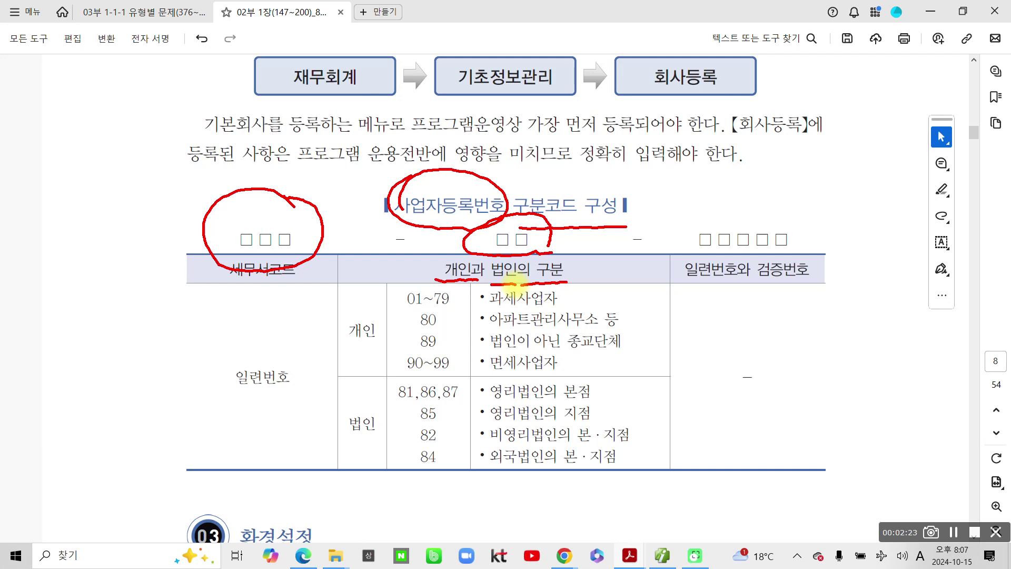
{"action": "mouse_move", "coordinate": [690, 200]}
{"action": "left_mouse_down"}
{"action": "mouse_move", "coordinate": [666, 234]}
{"action": "mouse_move", "coordinate": [789, 199]}
{"action": "mouse_move", "coordinate": [676, 207]}
{"action": "left_mouse_up"}
{"action": "left_click_drag", "start_coordinate": [687, 289], "coordinate": [821, 284]}
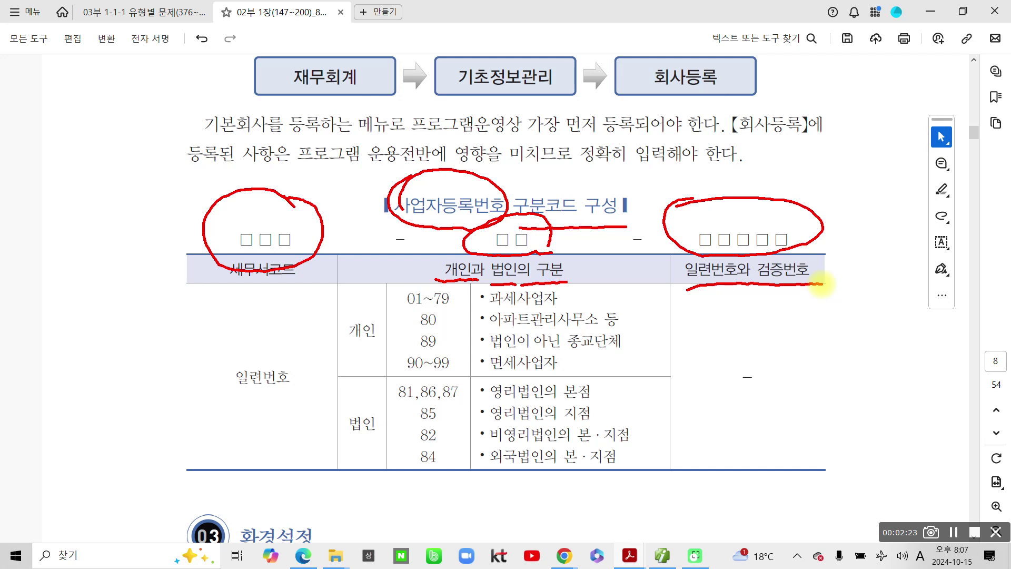
Step: Circle 사업자등록번호 in blue with an arrow pointing to it, and circle both hyphens between the digit groups
{"action": "mouse_move", "coordinate": [418, 234]}
{"action": "left_mouse_down"}
{"action": "mouse_move", "coordinate": [416, 161]}
{"action": "mouse_move", "coordinate": [450, 245]}
{"action": "left_mouse_up"}
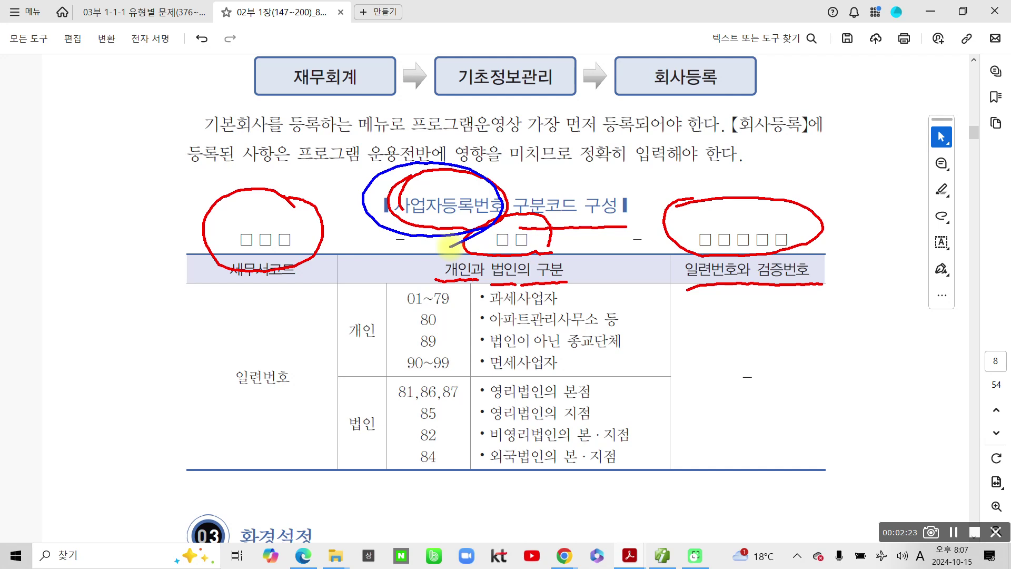
{"action": "mouse_move", "coordinate": [134, 186]}
{"action": "left_mouse_down"}
{"action": "mouse_move", "coordinate": [352, 125]}
{"action": "mouse_move", "coordinate": [402, 172]}
{"action": "mouse_move", "coordinate": [395, 156]}
{"action": "left_mouse_up"}
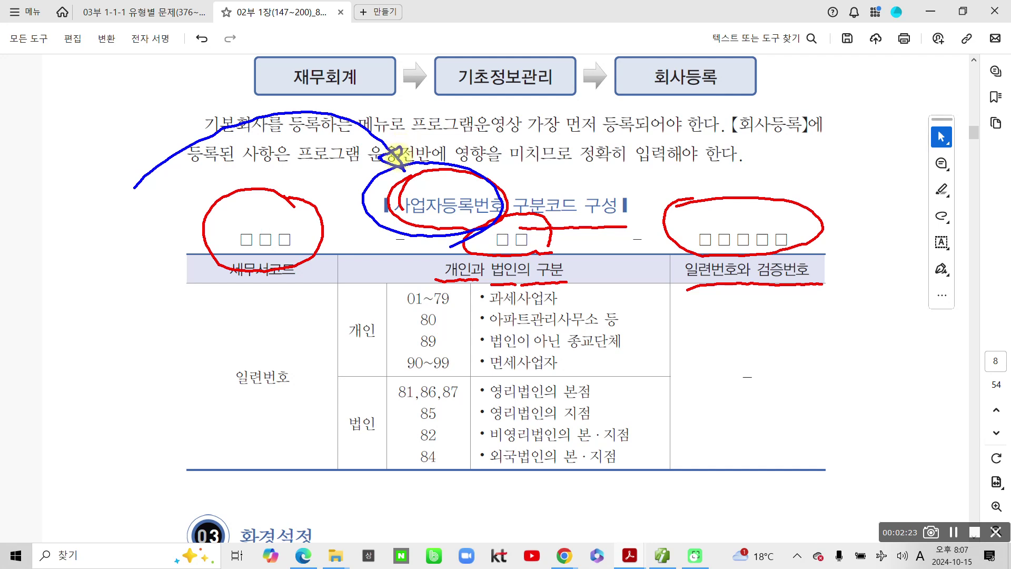
{"action": "left_click_drag", "start_coordinate": [416, 221], "coordinate": [417, 269]}
{"action": "left_click_drag", "start_coordinate": [648, 268], "coordinate": [662, 260]}
Step: Draw blue arrows pointing to both circled hyphens and handwrite the note 생략 below the first one
{"action": "left_click_drag", "start_coordinate": [379, 282], "coordinate": [353, 385]}
{"action": "left_click_drag", "start_coordinate": [362, 295], "coordinate": [396, 297]}
{"action": "mouse_move", "coordinate": [342, 414]}
{"action": "left_mouse_down"}
{"action": "mouse_move", "coordinate": [321, 443]}
{"action": "mouse_move", "coordinate": [348, 462]}
{"action": "left_mouse_up"}
{"action": "mouse_move", "coordinate": [356, 424]}
{"action": "left_mouse_down"}
{"action": "mouse_move", "coordinate": [358, 460]}
{"action": "mouse_move", "coordinate": [379, 481]}
{"action": "left_mouse_up"}
{"action": "left_click_drag", "start_coordinate": [403, 417], "coordinate": [409, 452]}
{"action": "mouse_move", "coordinate": [436, 394]}
{"action": "left_mouse_down"}
{"action": "mouse_move", "coordinate": [445, 459]}
{"action": "mouse_move", "coordinate": [465, 420]}
{"action": "left_mouse_up"}
{"action": "left_click_drag", "start_coordinate": [421, 468], "coordinate": [447, 481]}
{"action": "left_click_drag", "start_coordinate": [626, 274], "coordinate": [485, 386]}
{"action": "mouse_move", "coordinate": [595, 283]}
{"action": "left_mouse_down"}
{"action": "mouse_move", "coordinate": [611, 295]}
{"action": "mouse_move", "coordinate": [619, 279]}
{"action": "left_mouse_up"}
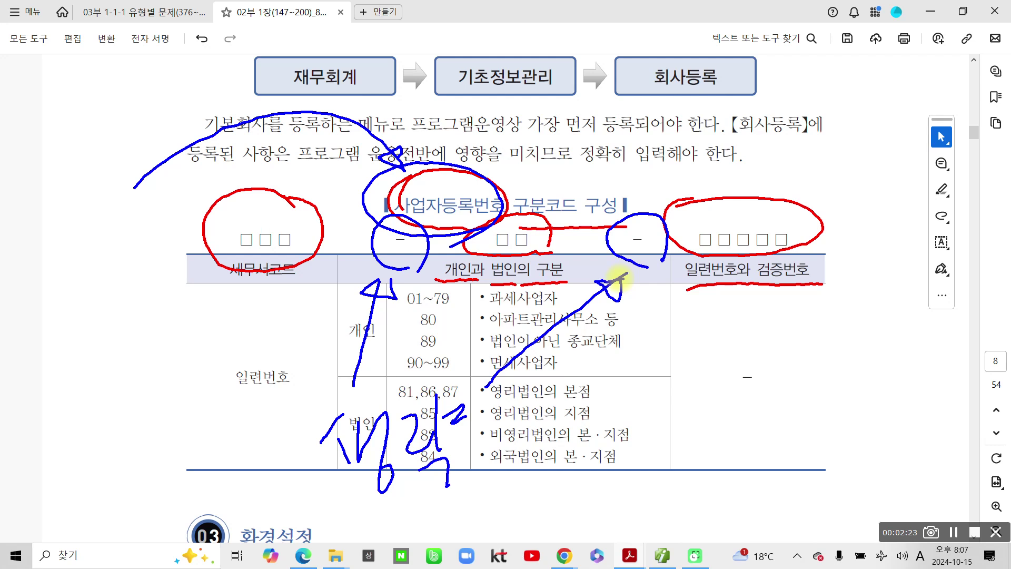
Step: Handwrite a short mark below each of the three digit groups of the registration number
{"action": "mouse_move", "coordinate": [320, 282]}
{"action": "left_mouse_down"}
{"action": "mouse_move", "coordinate": [255, 316]}
{"action": "mouse_move", "coordinate": [339, 282]}
{"action": "mouse_move", "coordinate": [318, 305]}
{"action": "left_mouse_up"}
{"action": "mouse_move", "coordinate": [511, 309]}
{"action": "left_mouse_down"}
{"action": "mouse_move", "coordinate": [512, 177]}
{"action": "mouse_move", "coordinate": [545, 308]}
{"action": "left_mouse_up"}
{"action": "mouse_move", "coordinate": [783, 284]}
{"action": "left_mouse_down"}
{"action": "mouse_move", "coordinate": [674, 195]}
{"action": "mouse_move", "coordinate": [785, 315]}
{"action": "left_mouse_up"}
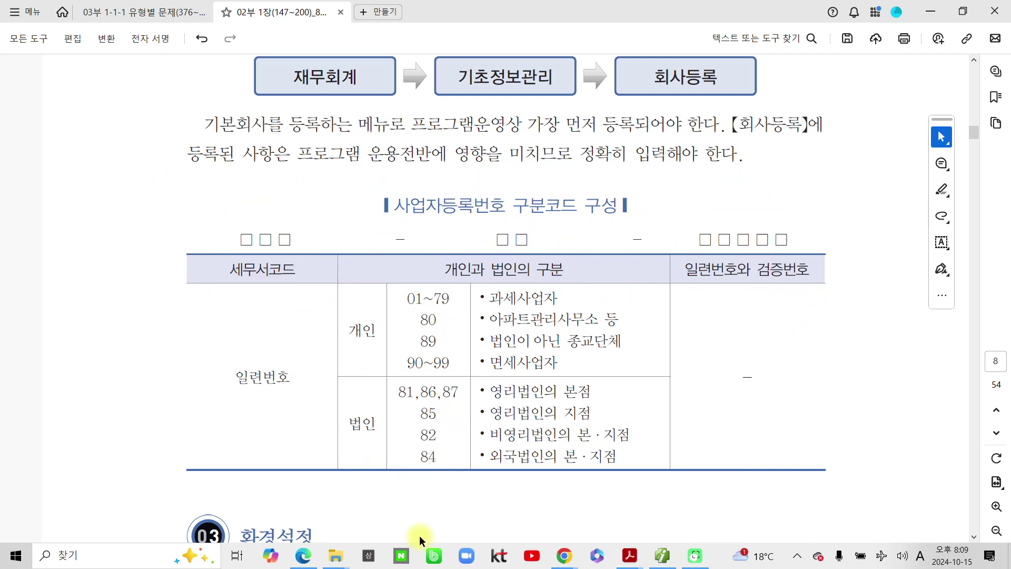
Step: Highlight the section 03 heading 환경설정 in orange
{"action": "scroll", "coordinate": [470, 454], "scroll_direction": "down", "scroll_amount": 5}
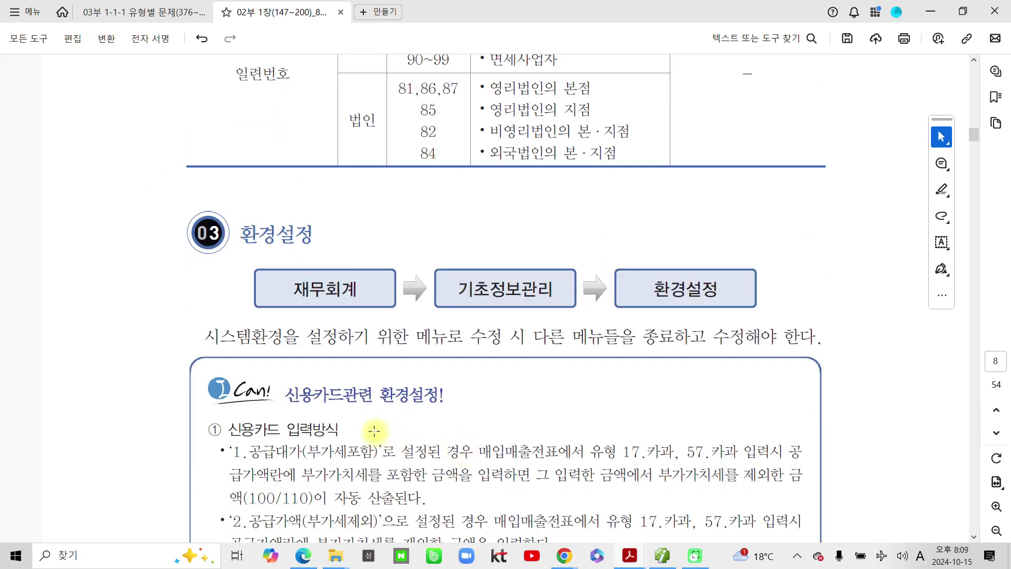
{"action": "left_click_drag", "start_coordinate": [246, 238], "coordinate": [330, 242]}
{"action": "left_click", "coordinate": [346, 261]}
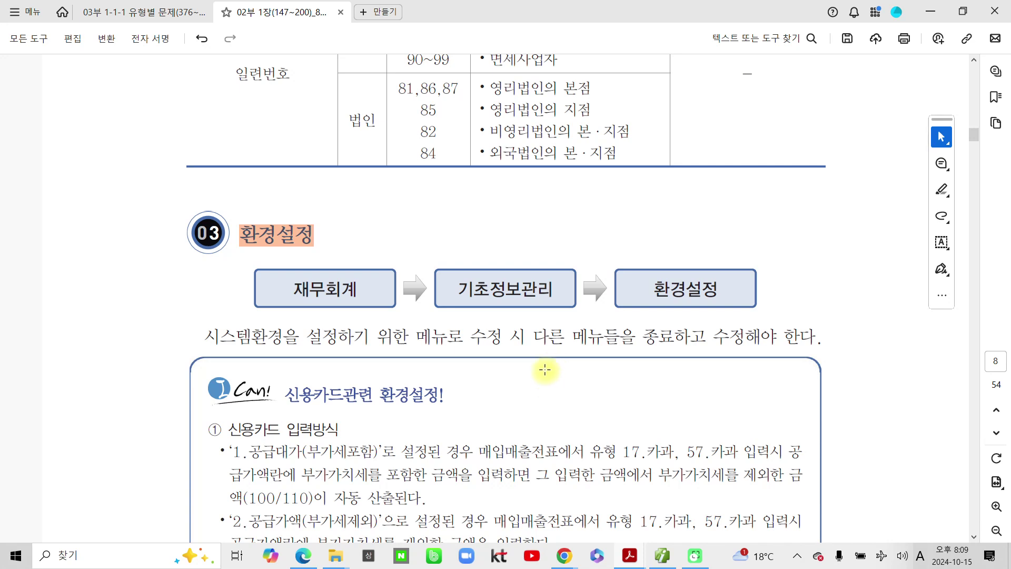
Step: Read the 신용카드관련 환경설정 box on page 154, covering 신용카드 입력방식 and 신용카드채권·채무
{"action": "scroll", "coordinate": [545, 369], "scroll_direction": "down", "scroll_amount": 1}
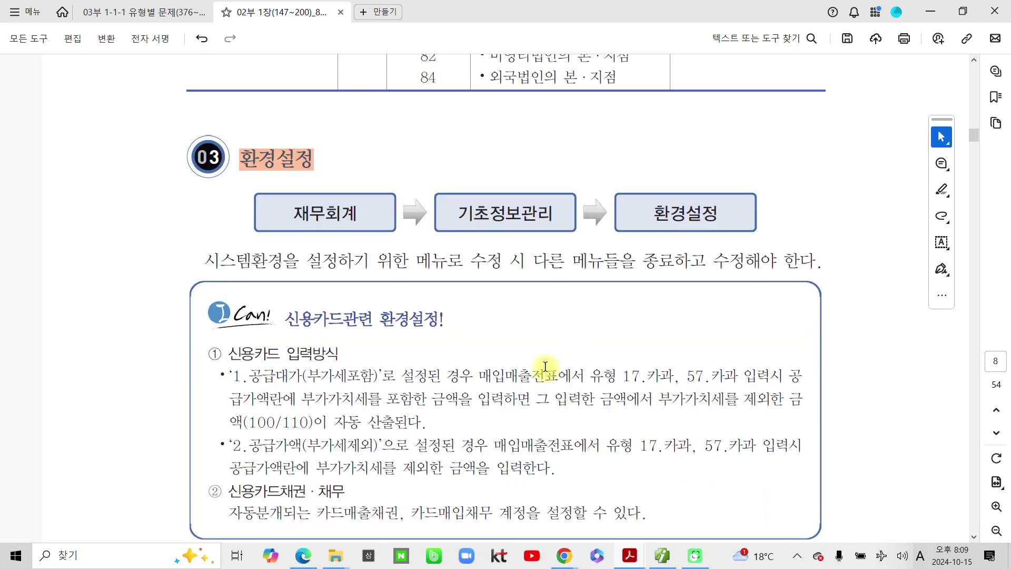
{"action": "scroll", "coordinate": [545, 367], "scroll_direction": "down", "scroll_amount": 1}
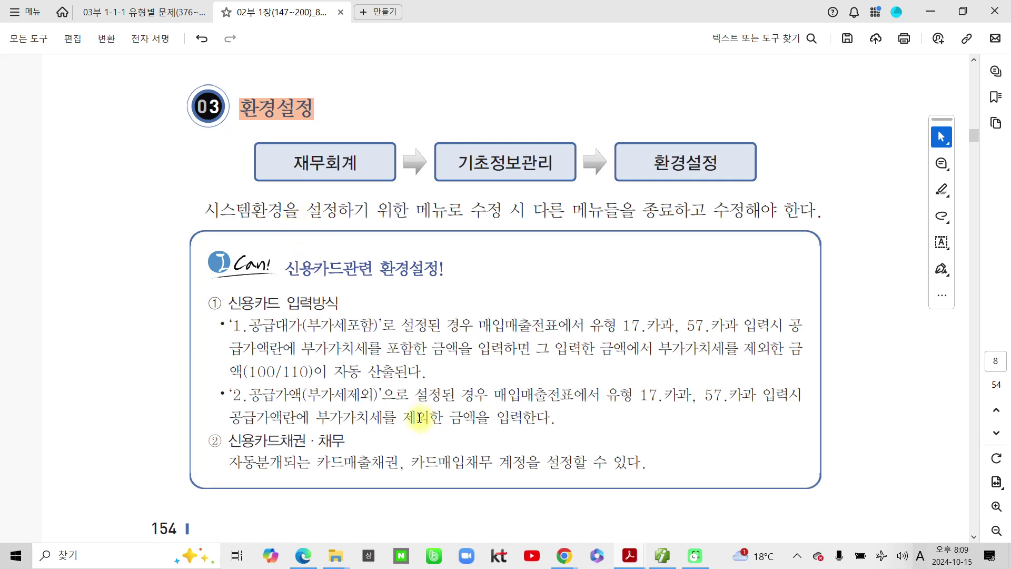
{"action": "scroll", "coordinate": [424, 393], "scroll_direction": "down", "scroll_amount": 3}
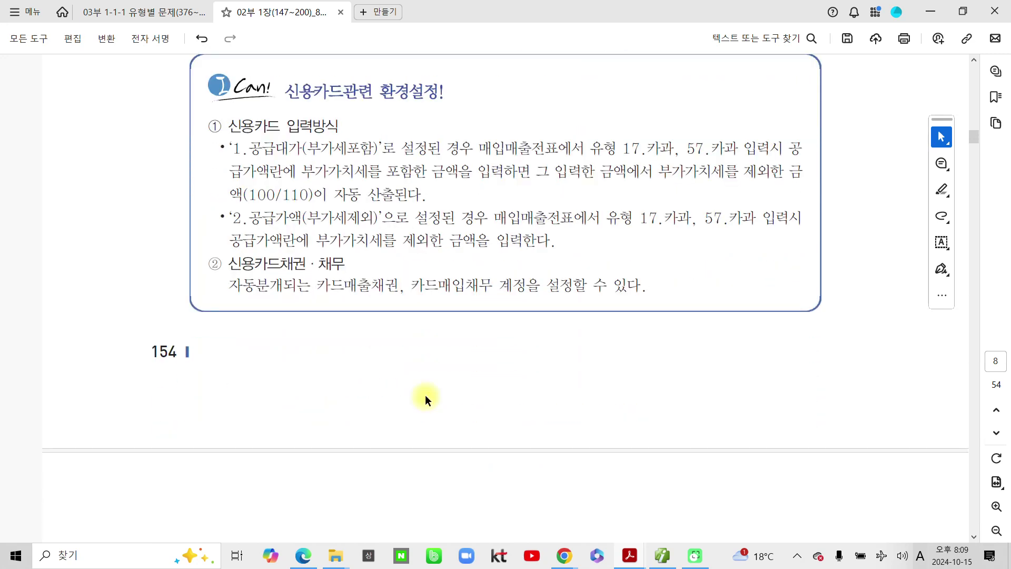
{"action": "scroll", "coordinate": [425, 405], "scroll_direction": "up", "scroll_amount": 3}
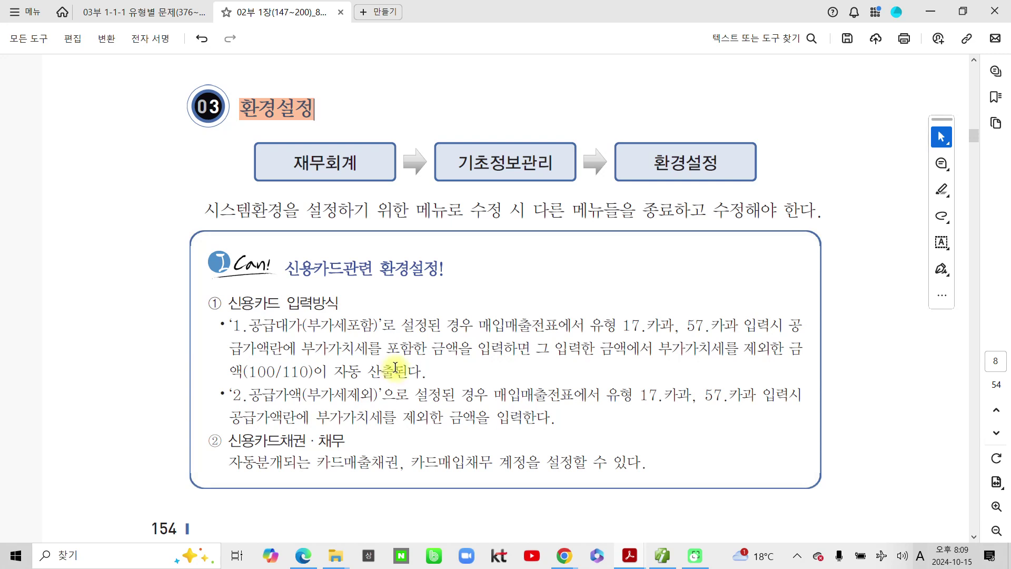
{"action": "scroll", "coordinate": [412, 384], "scroll_direction": "down", "scroll_amount": 1}
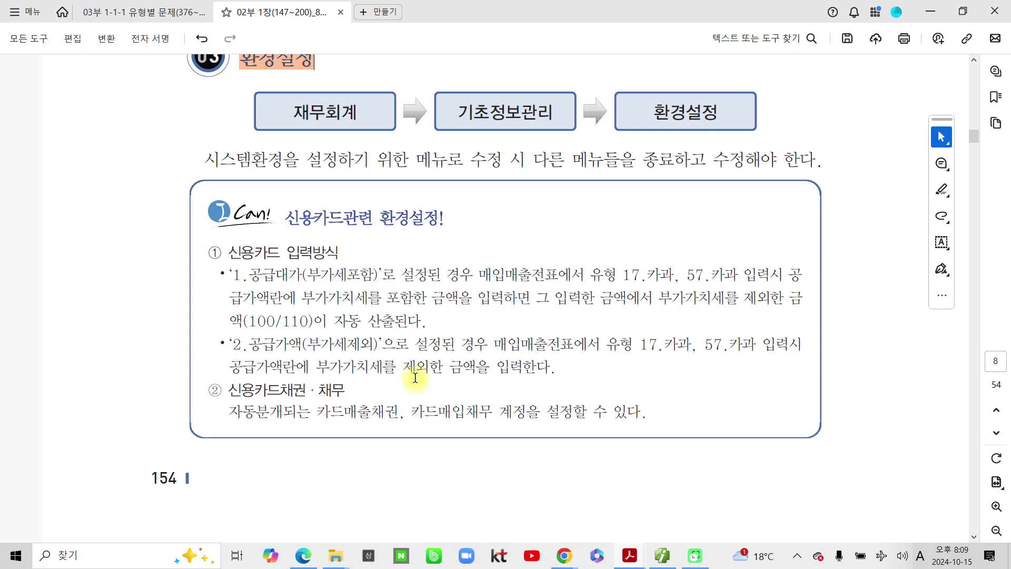
{"action": "scroll", "coordinate": [415, 377], "scroll_direction": "down", "scroll_amount": 2}
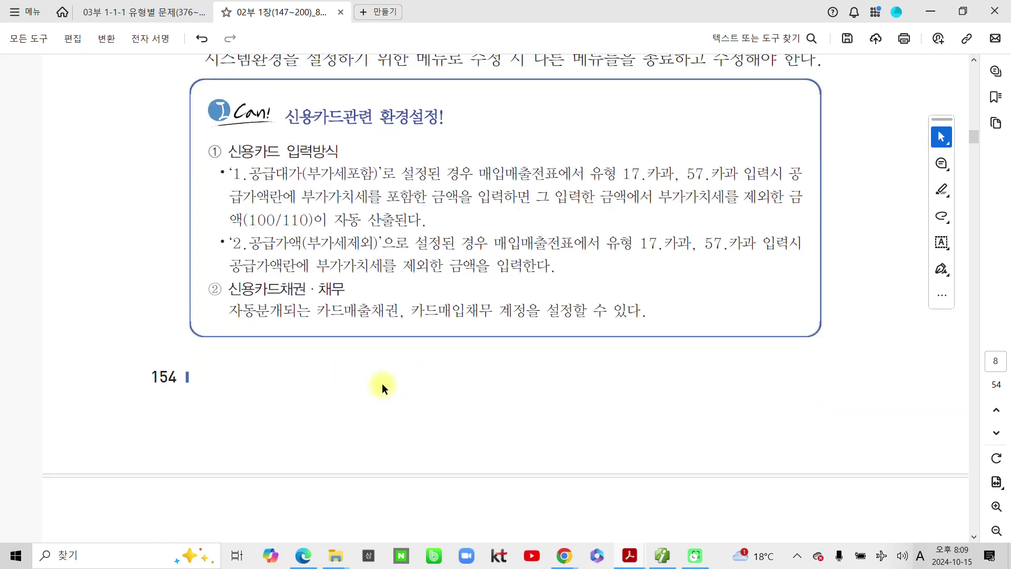
{"action": "scroll", "coordinate": [381, 380], "scroll_direction": "up", "scroll_amount": 1}
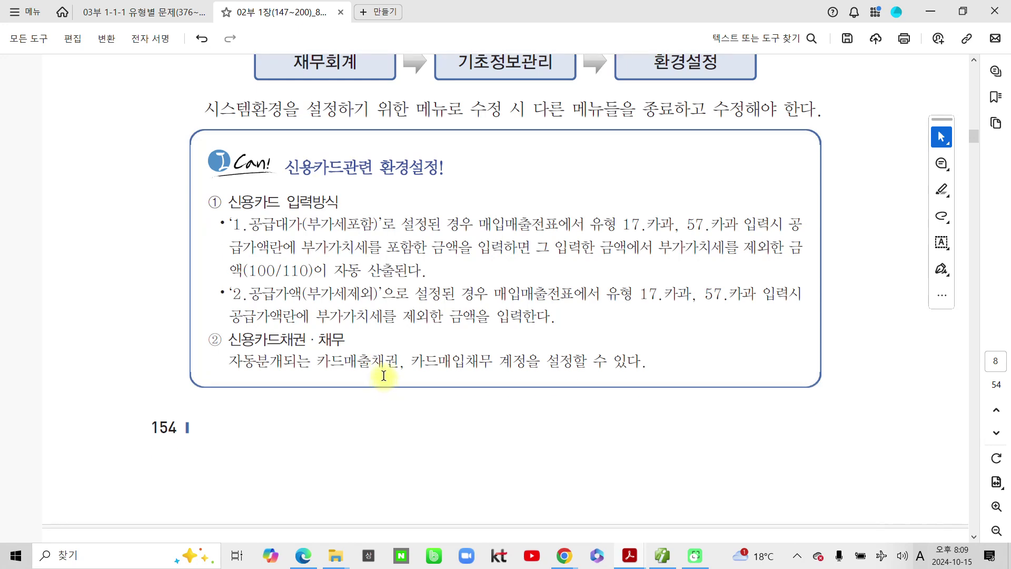
Step: Highlight the section 04 heading 업무용승용차등록 on the following page in orange
{"action": "scroll", "coordinate": [384, 375], "scroll_direction": "down", "scroll_amount": 10}
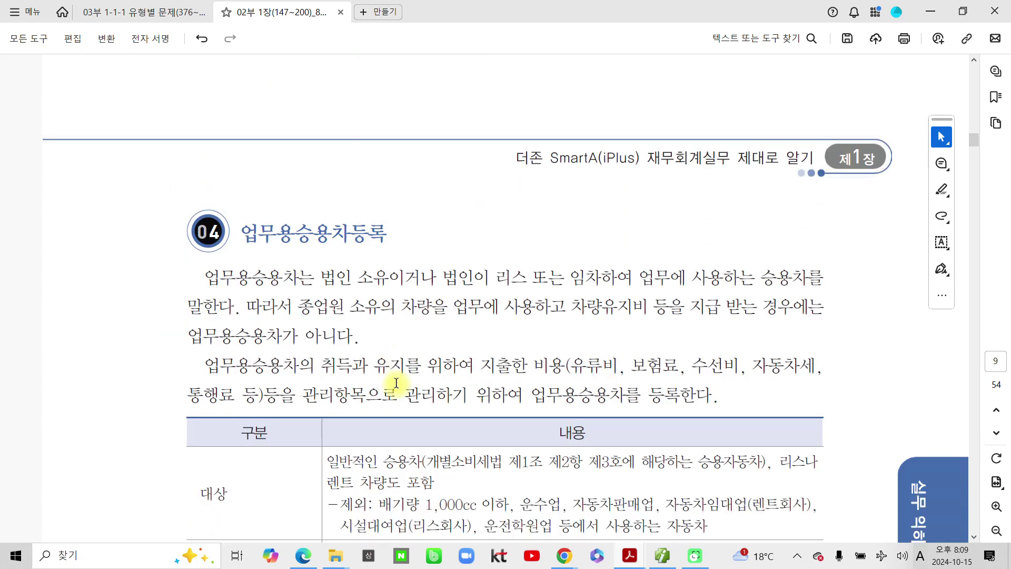
{"action": "left_click_drag", "start_coordinate": [242, 231], "coordinate": [388, 235]}
{"action": "left_click", "coordinate": [427, 264]}
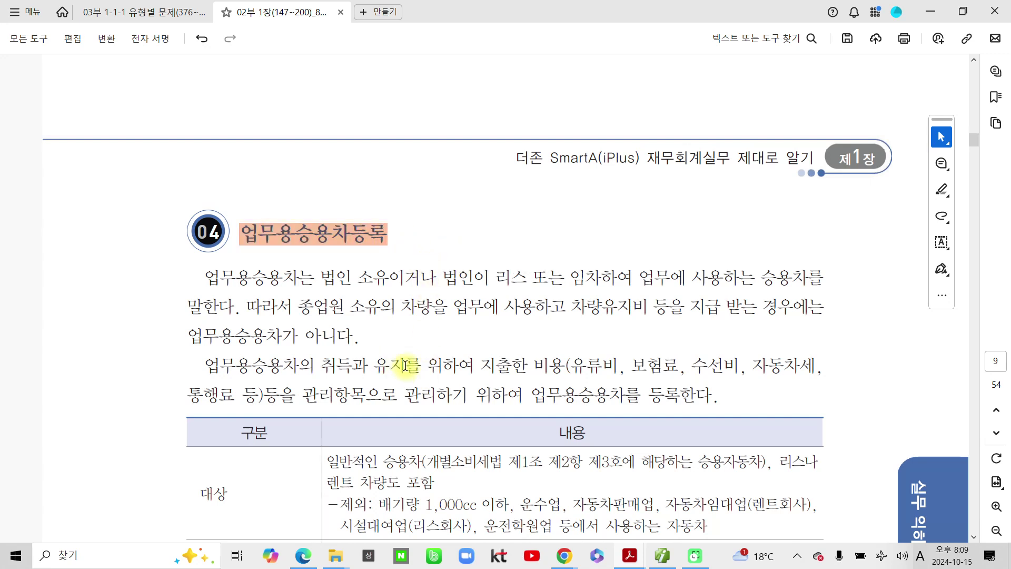
Step: Highlight the row label 대상 in the 업무용승용차 table
{"action": "scroll", "coordinate": [405, 365], "scroll_direction": "down", "scroll_amount": 2}
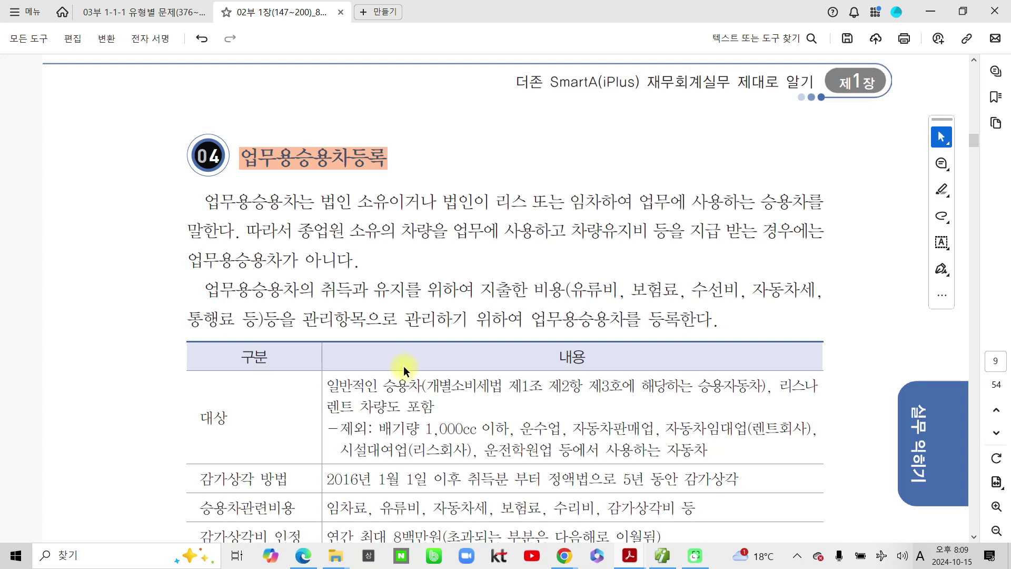
{"action": "scroll", "coordinate": [404, 365], "scroll_direction": "down", "scroll_amount": 2}
{"action": "double_click", "coordinate": [217, 337]}
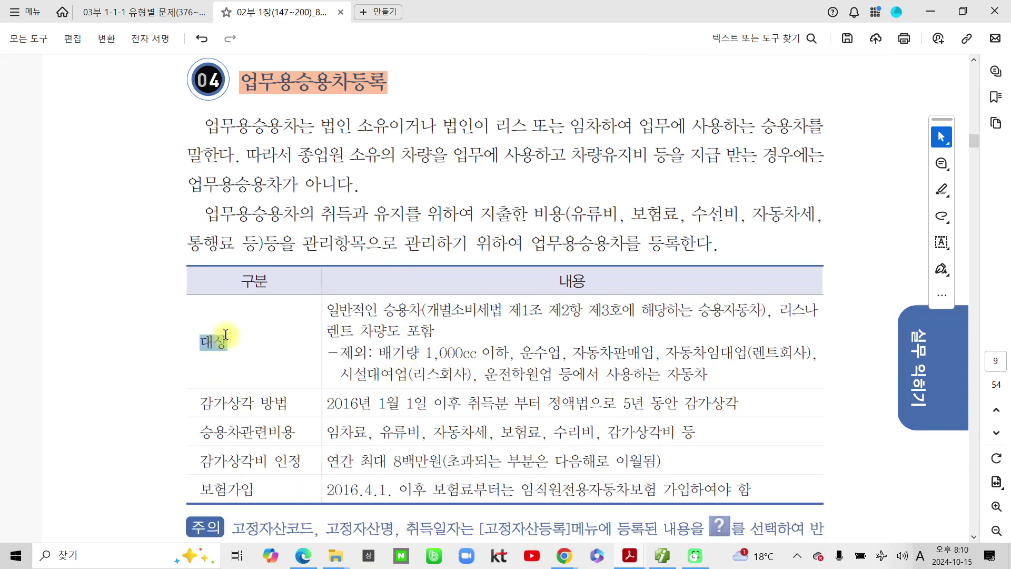
{"action": "left_click", "coordinate": [268, 359]}
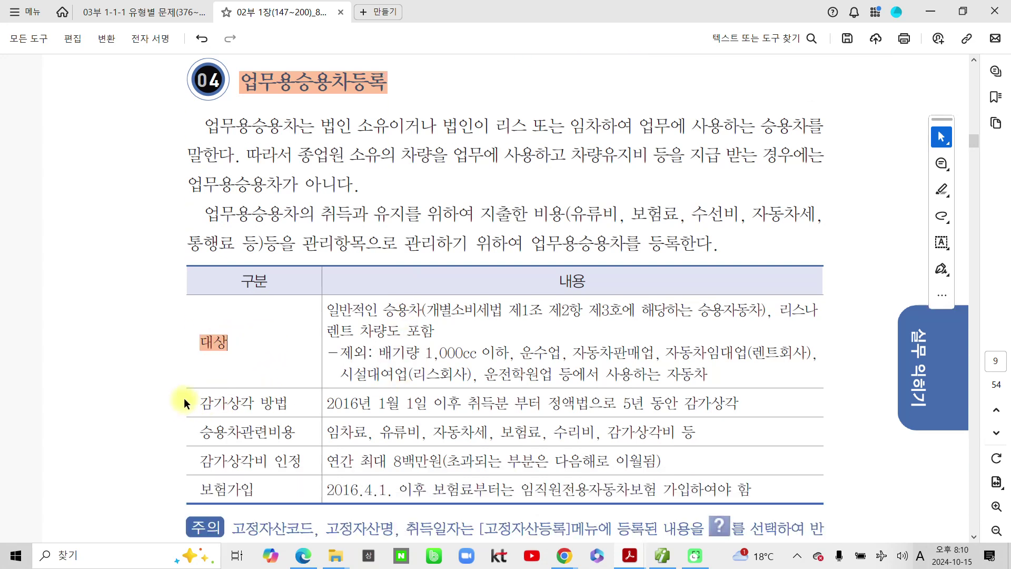
Step: Highlight the 수행과제 title 업무용승용차등록 on the page after the 업무용승용차 explanation
{"action": "scroll", "coordinate": [291, 421], "scroll_direction": "down", "scroll_amount": 2}
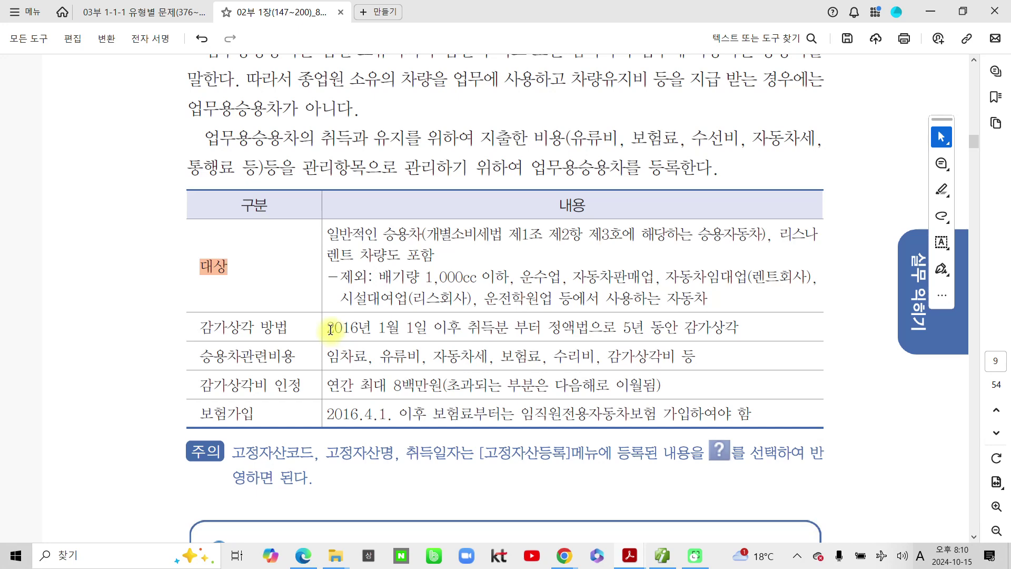
{"action": "scroll", "coordinate": [284, 355], "scroll_direction": "up", "scroll_amount": 2}
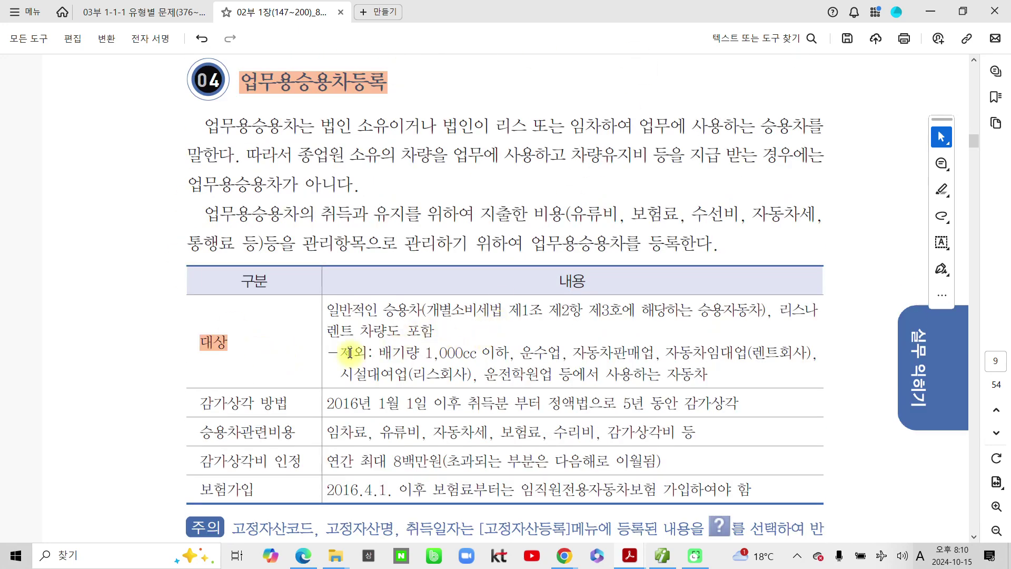
{"action": "scroll", "coordinate": [286, 337], "scroll_direction": "down", "scroll_amount": 3}
{"action": "scroll", "coordinate": [285, 337], "scroll_direction": "down", "scroll_amount": 7}
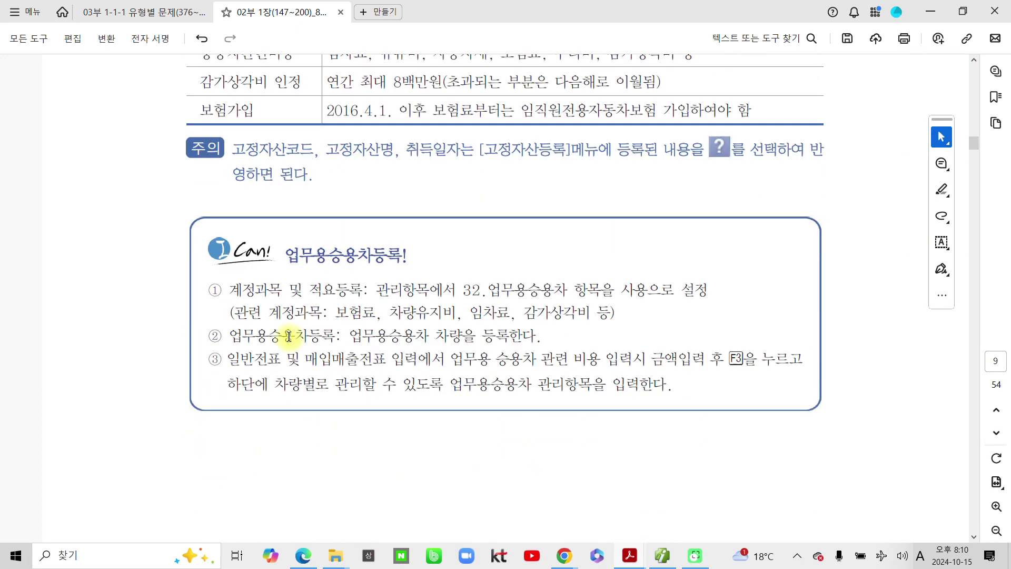
{"action": "scroll", "coordinate": [291, 336], "scroll_direction": "down", "scroll_amount": 5}
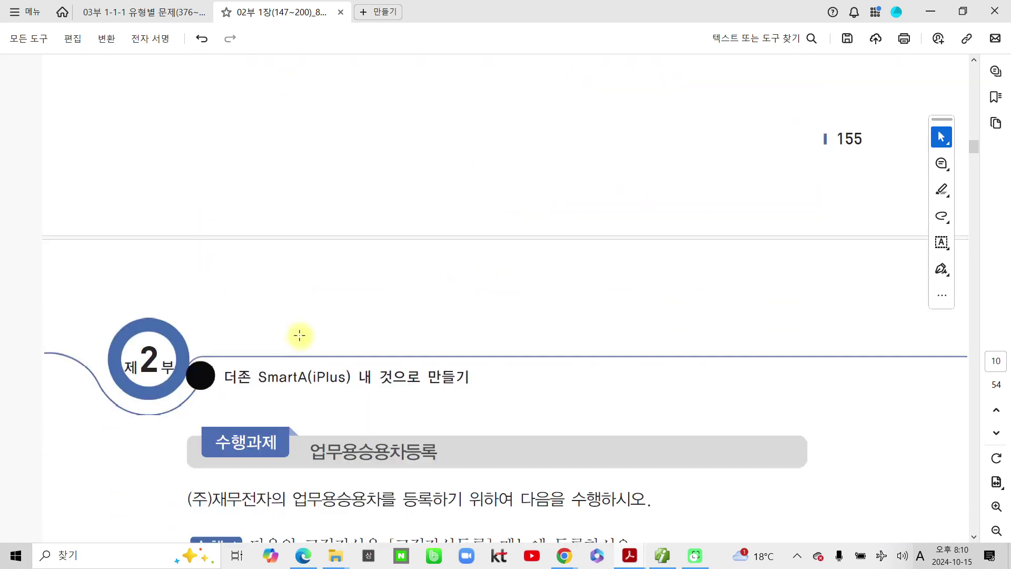
{"action": "scroll", "coordinate": [342, 341], "scroll_direction": "down", "scroll_amount": 2}
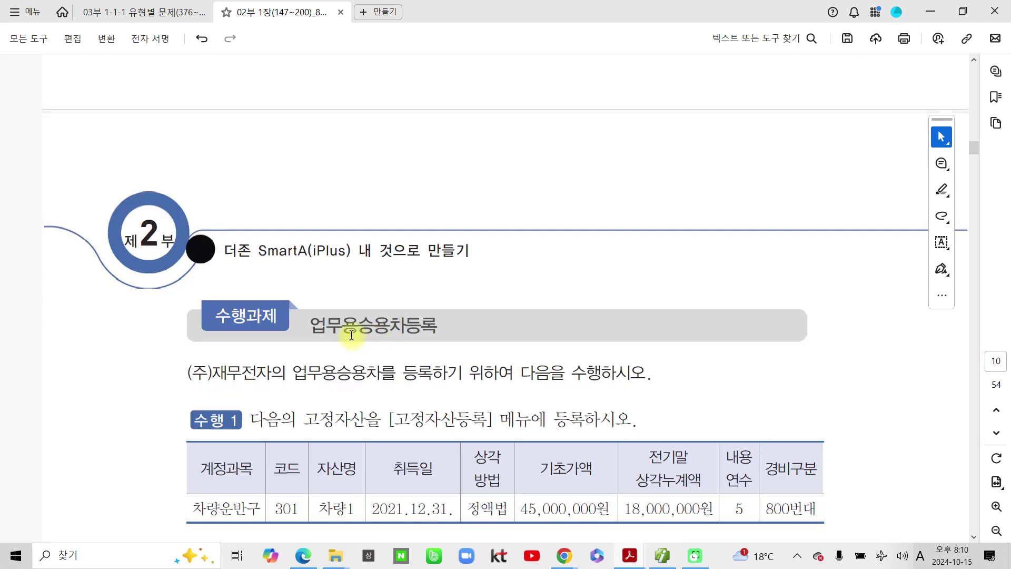
{"action": "left_click_drag", "start_coordinate": [316, 328], "coordinate": [438, 319]}
{"action": "left_click", "coordinate": [472, 352]}
Step: Highlight 등록한 업무용승용차를 in the 수행 2 instruction and [고정자산등록 in the 수행 1 instruction
{"action": "scroll", "coordinate": [463, 342], "scroll_direction": "down", "scroll_amount": 2}
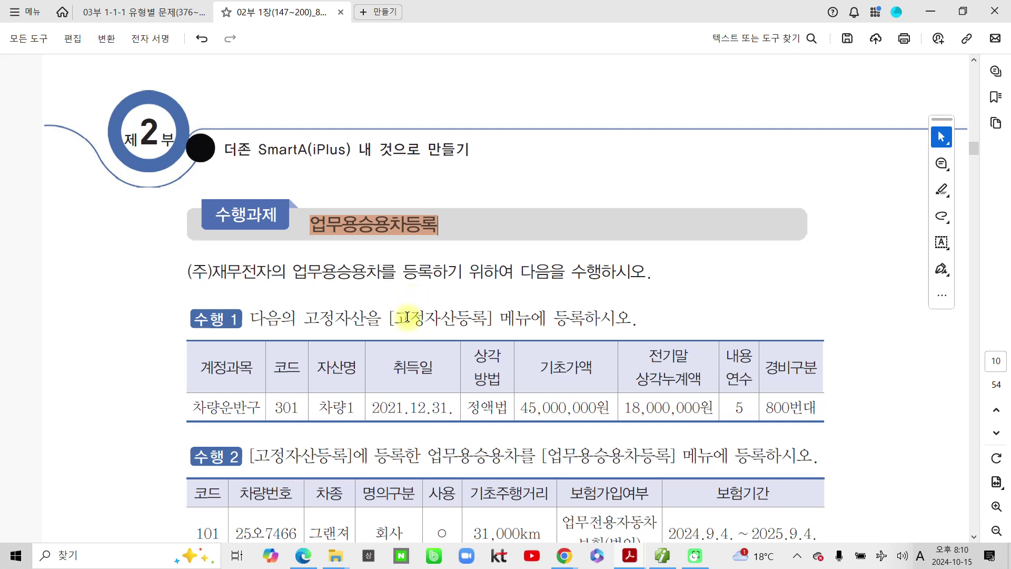
{"action": "scroll", "coordinate": [409, 309], "scroll_direction": "down", "scroll_amount": 1}
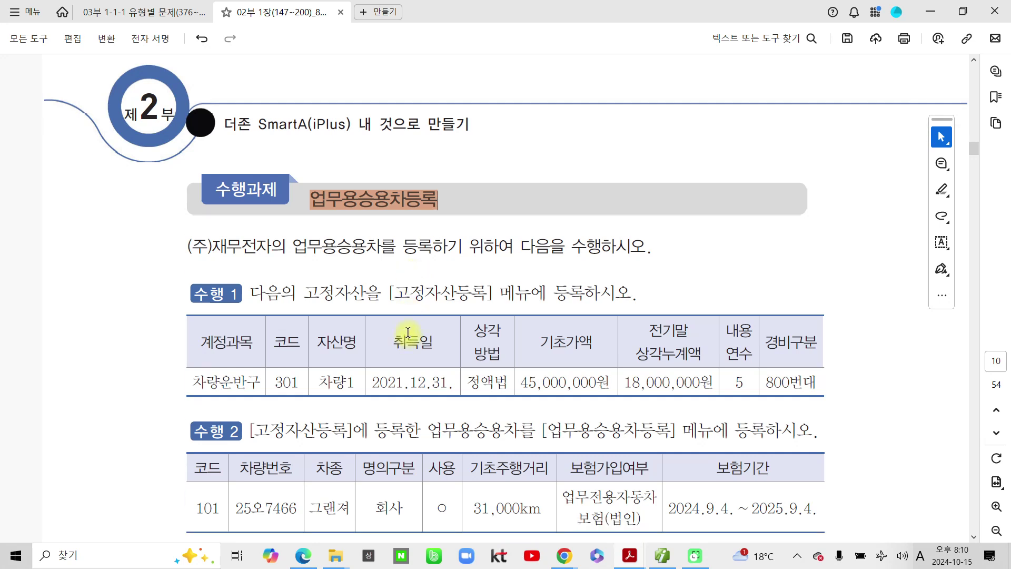
{"action": "scroll", "coordinate": [409, 333], "scroll_direction": "down", "scroll_amount": 2}
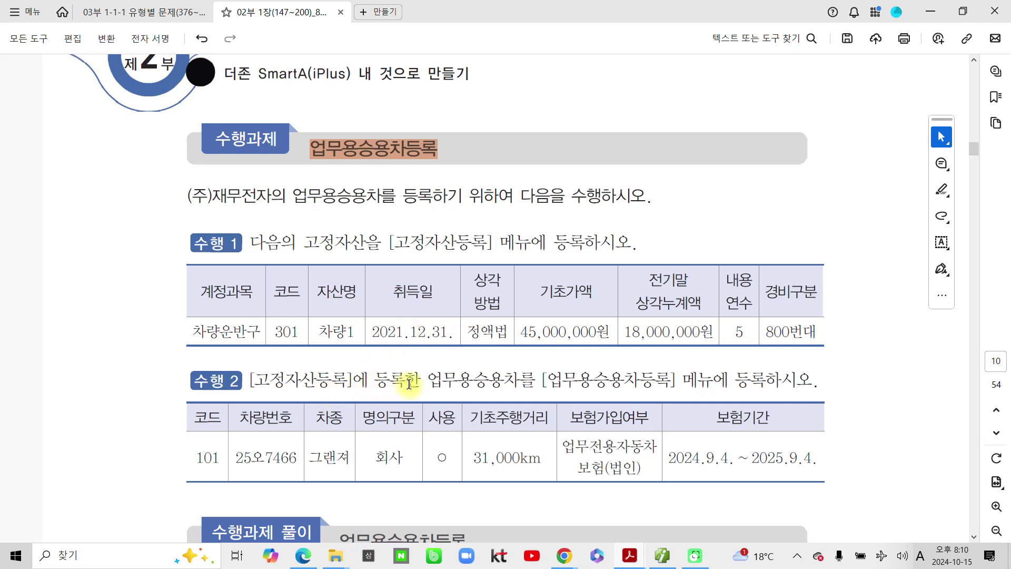
{"action": "left_click_drag", "start_coordinate": [407, 378], "coordinate": [501, 383]}
{"action": "left_click", "coordinate": [541, 408]}
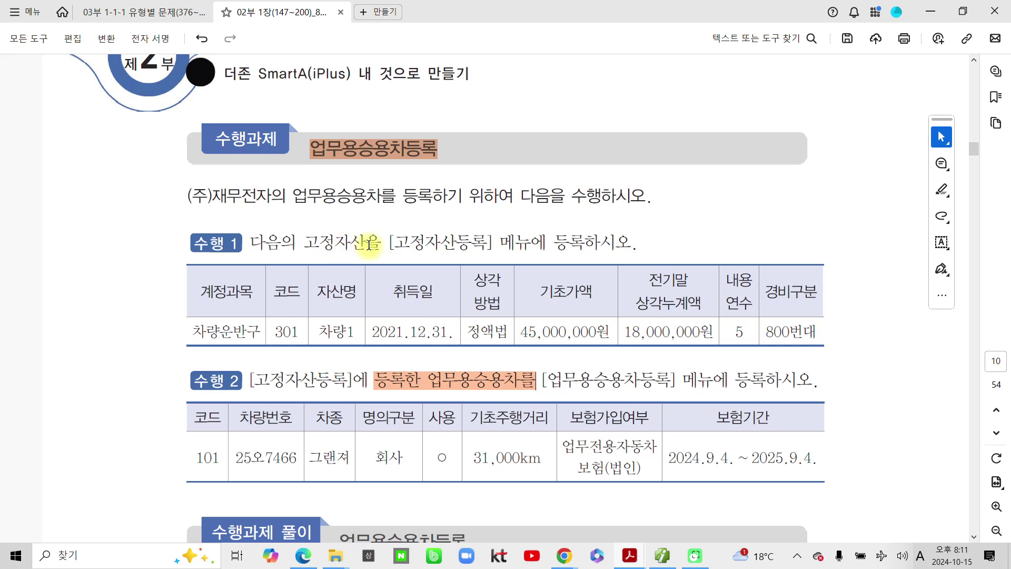
{"action": "left_click_drag", "start_coordinate": [379, 244], "coordinate": [489, 244]}
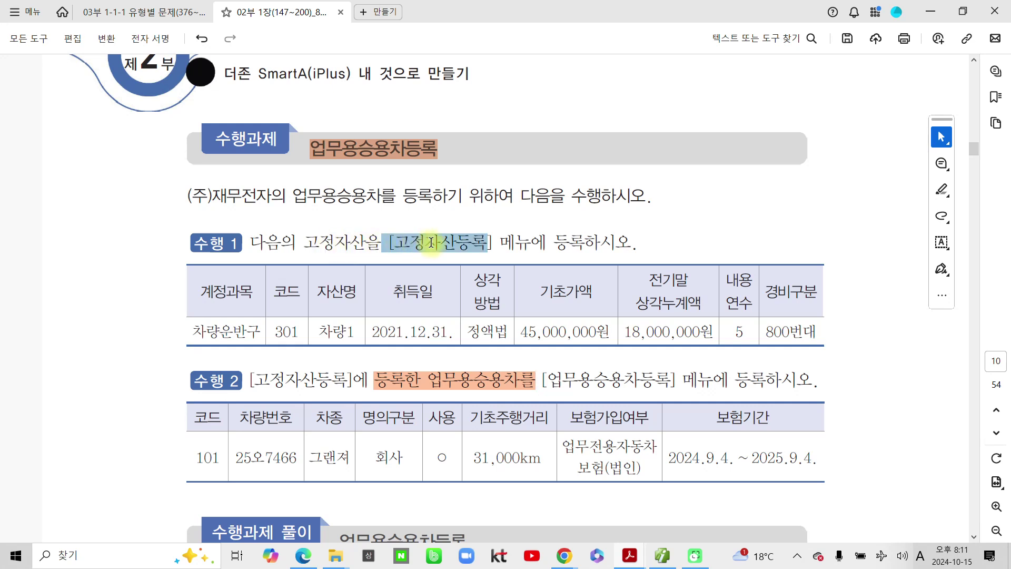
{"action": "left_click", "coordinate": [474, 268]}
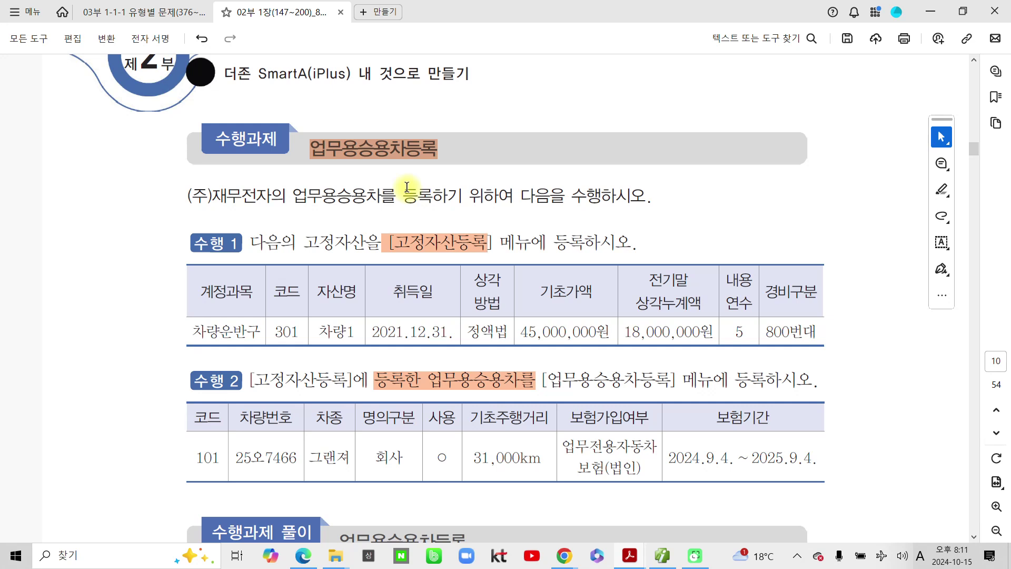
{"action": "left_click", "coordinate": [449, 248]}
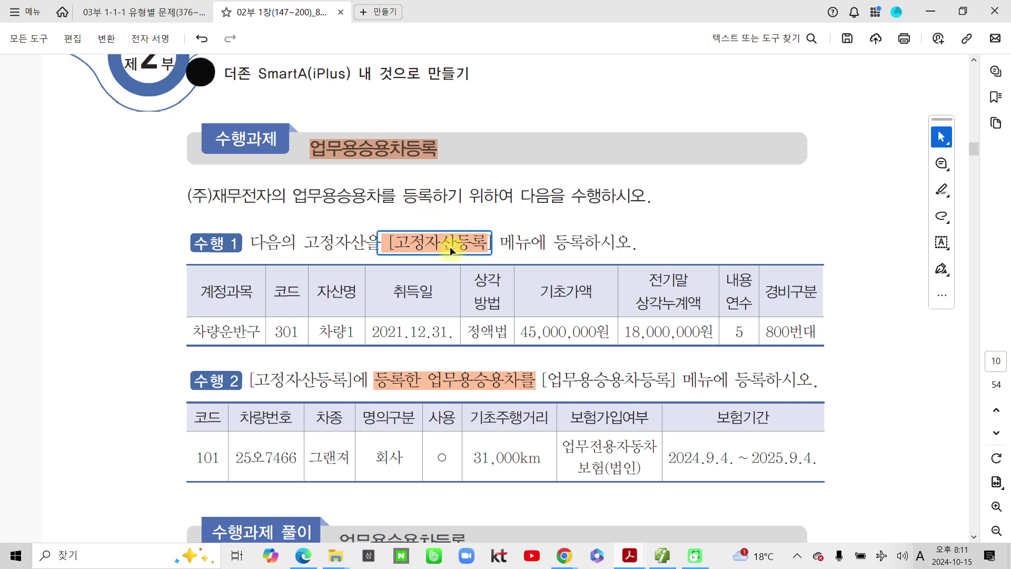
{"action": "left_click", "coordinate": [442, 382]}
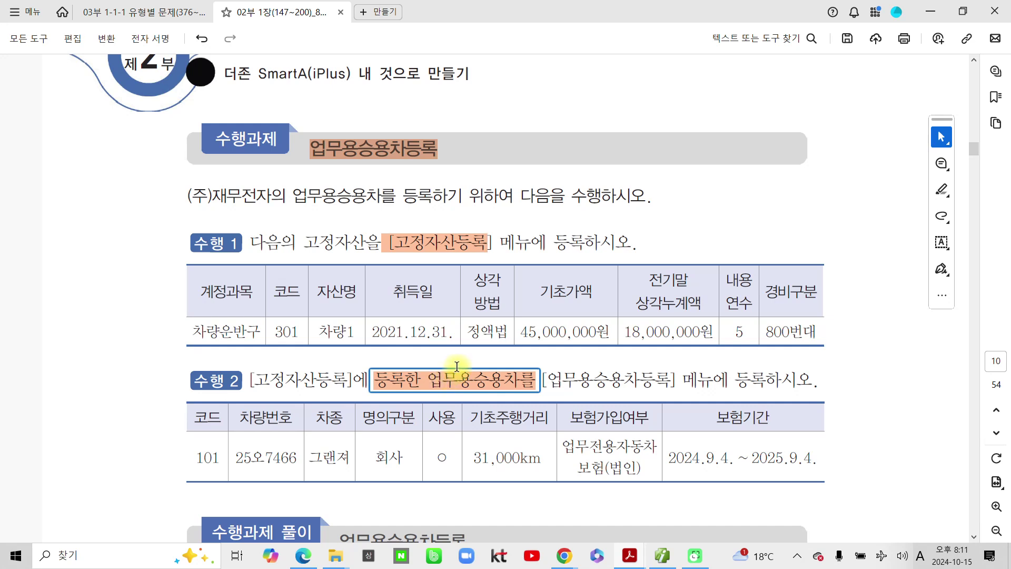
{"action": "left_click", "coordinate": [465, 412]}
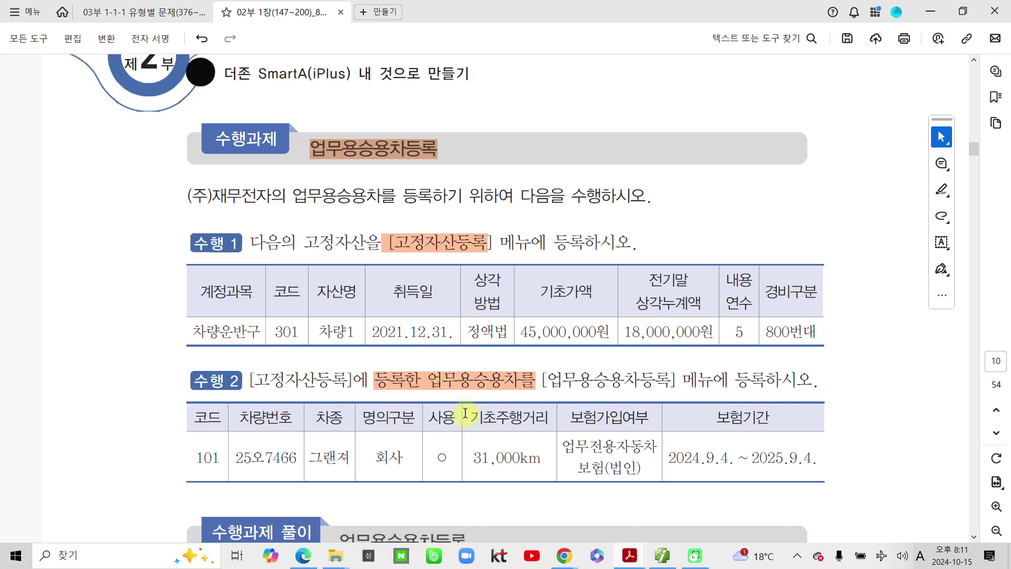
Step: Highlight the company name (주)재무전자 in the sentence introducing the 업무용승용차등록 task
{"action": "scroll", "coordinate": [262, 248], "scroll_direction": "up", "scroll_amount": 3}
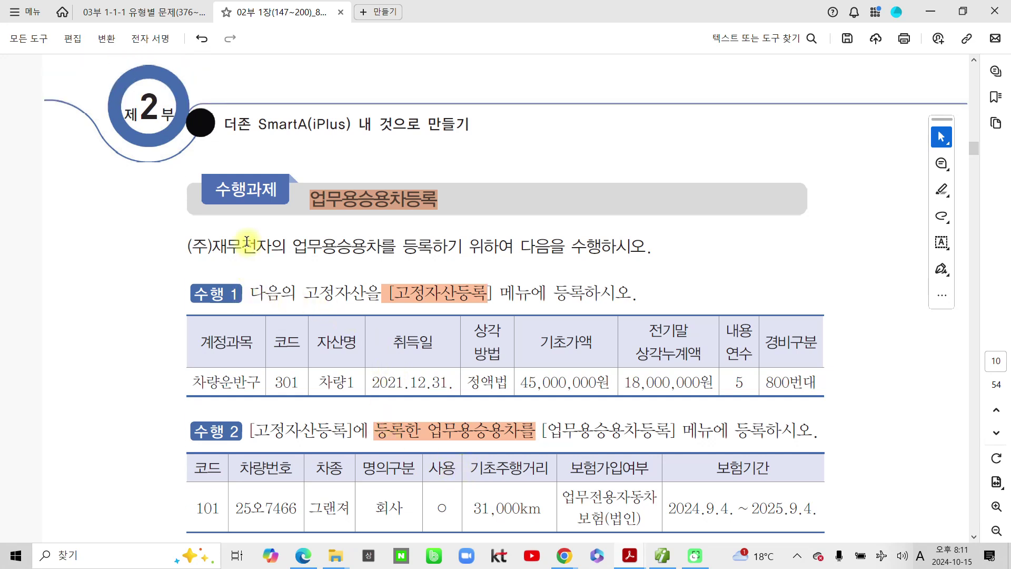
{"action": "scroll", "coordinate": [354, 264], "scroll_direction": "down", "scroll_amount": 1}
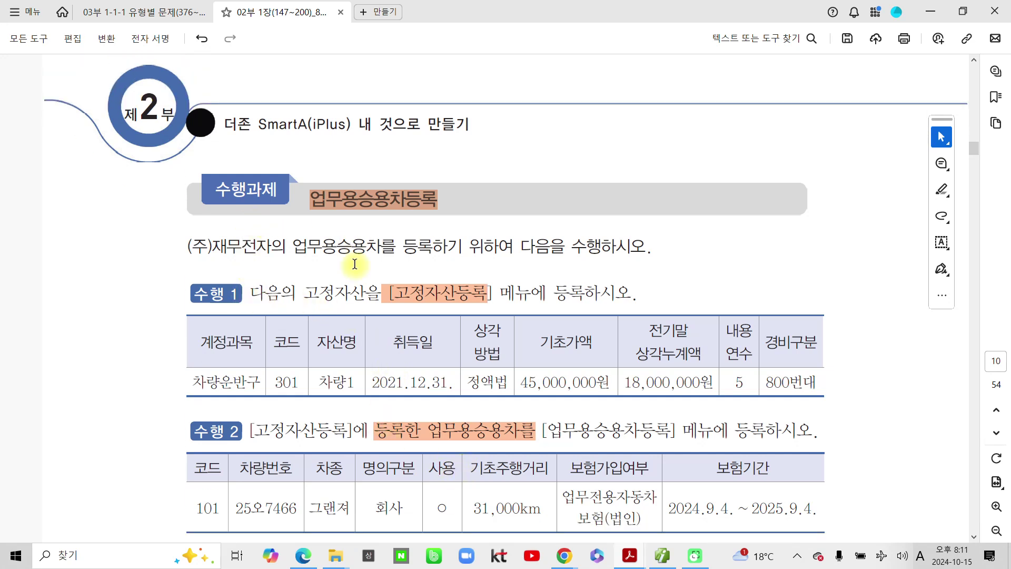
{"action": "scroll", "coordinate": [354, 264], "scroll_direction": "down", "scroll_amount": 2}
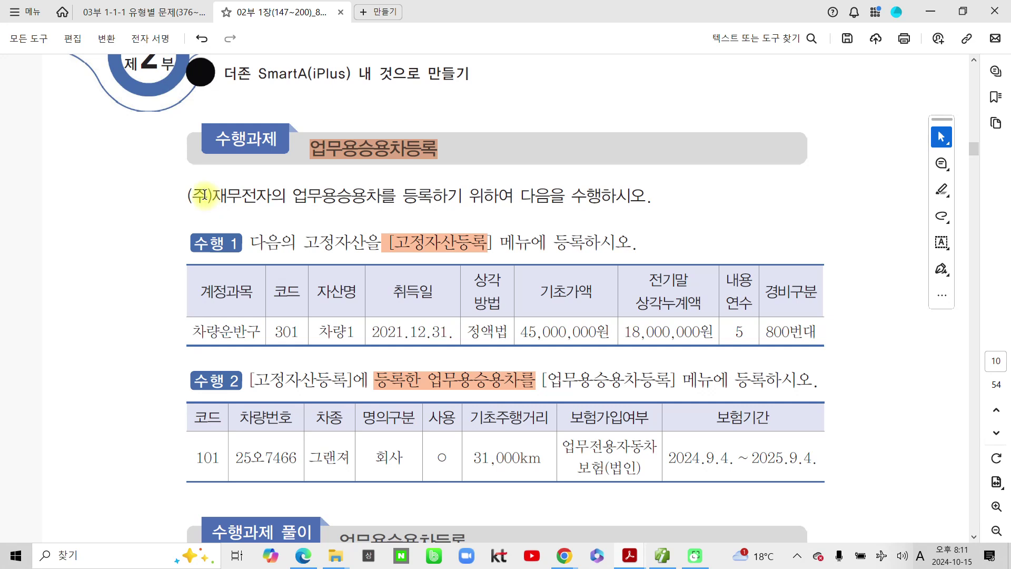
{"action": "left_click_drag", "start_coordinate": [273, 196], "coordinate": [184, 198]}
{"action": "left_click", "coordinate": [213, 220]}
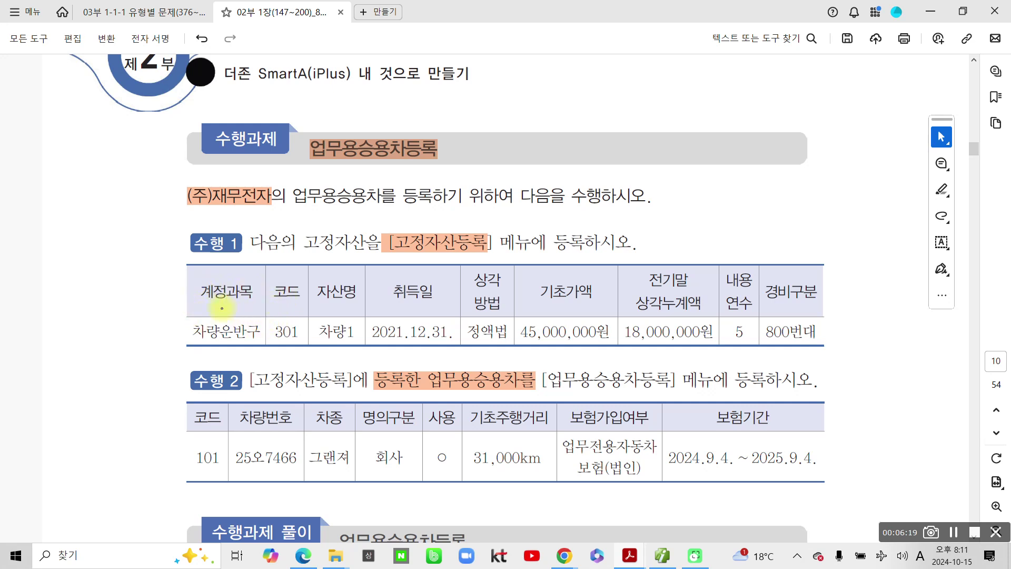
Step: Draw blue boxes around the 코드, 자산명, 상각방법 and 전기말 상각누계액 columns of the 수행 1 table
{"action": "left_click_drag", "start_coordinate": [267, 270], "coordinate": [301, 347]}
{"action": "left_click_drag", "start_coordinate": [307, 268], "coordinate": [361, 352]}
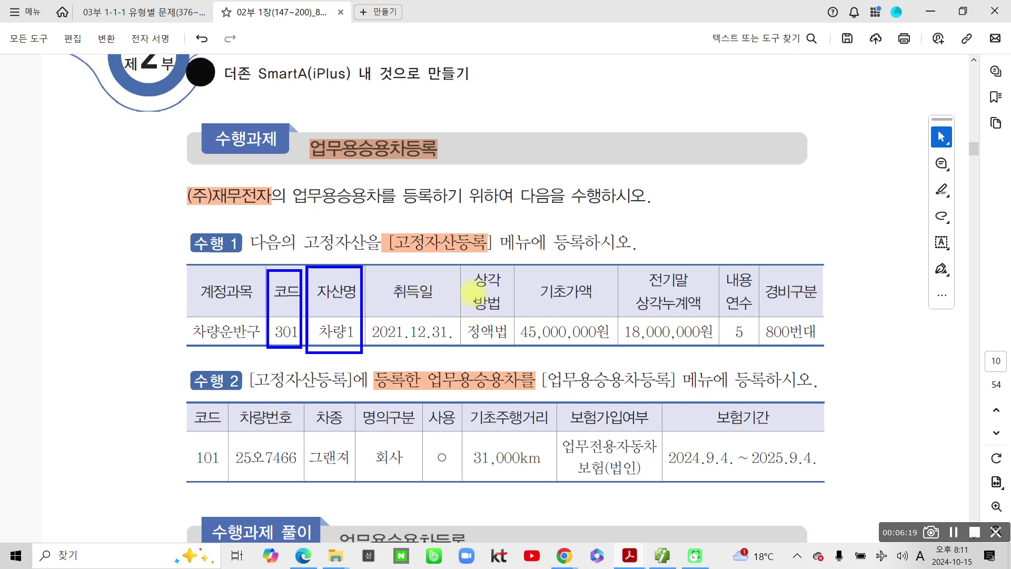
{"action": "left_click_drag", "start_coordinate": [462, 266], "coordinate": [509, 353]}
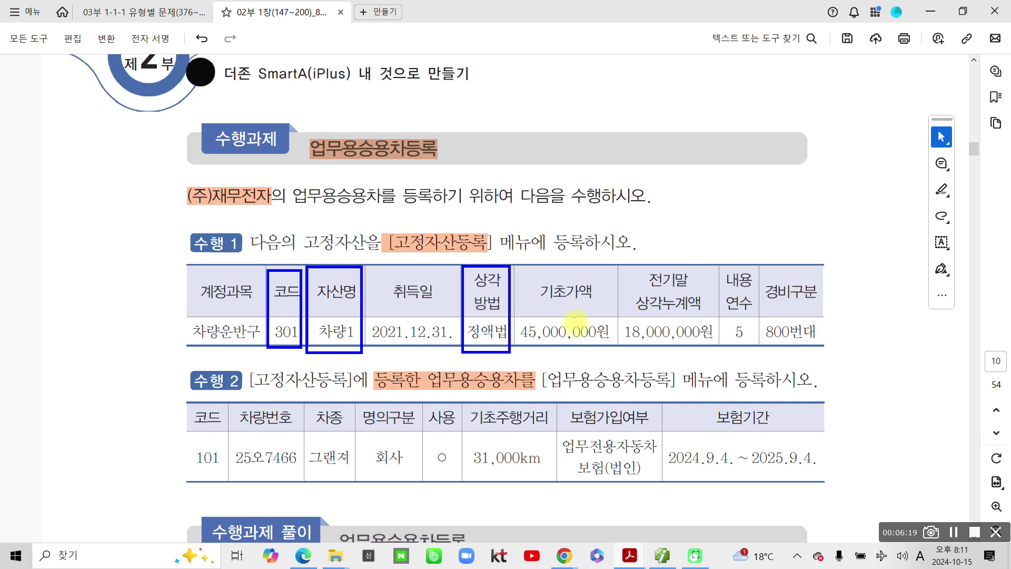
{"action": "mouse_move", "coordinate": [622, 266]}
{"action": "left_mouse_down"}
{"action": "mouse_move", "coordinate": [693, 348]}
{"action": "mouse_move", "coordinate": [716, 349]}
{"action": "left_mouse_up"}
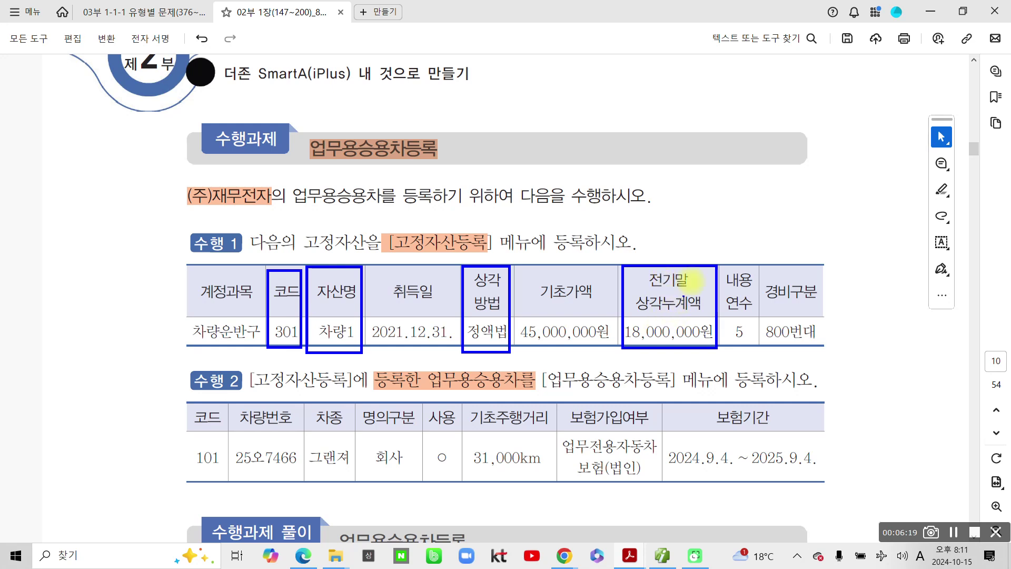
Step: Draw a blue box around the 내용연수 column, circle 업무용승용차 and 800번대, and add pointer marks at 경비구분
{"action": "left_click_drag", "start_coordinate": [718, 262], "coordinate": [756, 350]}
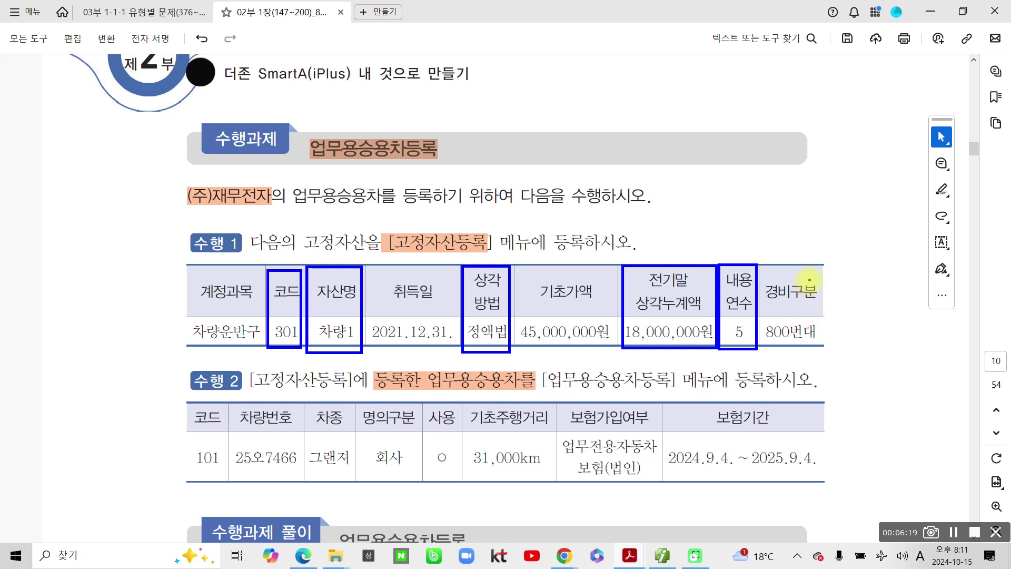
{"action": "mouse_move", "coordinate": [308, 171]}
{"action": "left_mouse_down"}
{"action": "mouse_move", "coordinate": [292, 182]}
{"action": "mouse_move", "coordinate": [352, 215]}
{"action": "mouse_move", "coordinate": [334, 172]}
{"action": "mouse_move", "coordinate": [316, 185]}
{"action": "left_mouse_up"}
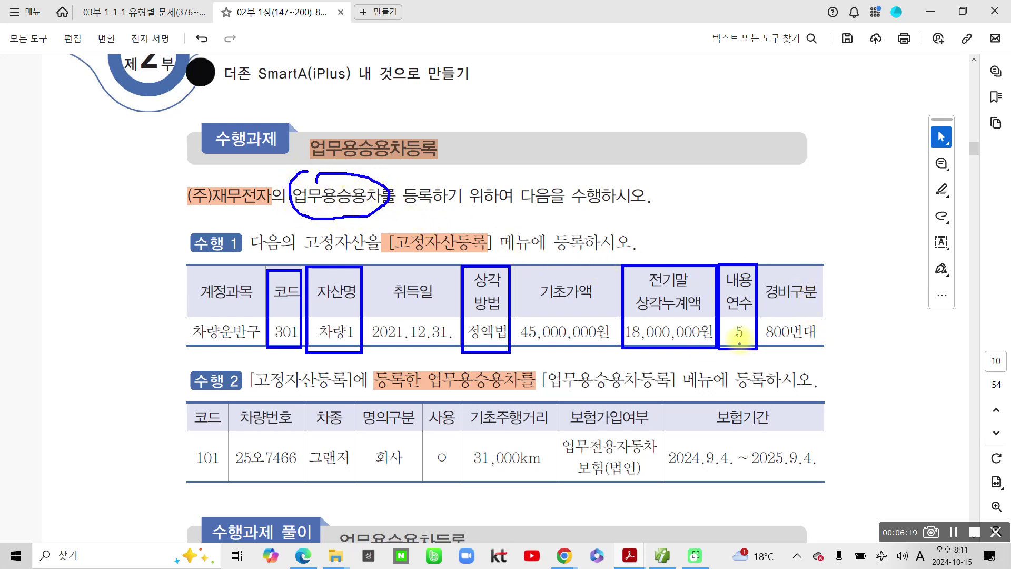
{"action": "mouse_move", "coordinate": [766, 341]}
{"action": "left_mouse_down"}
{"action": "mouse_move", "coordinate": [835, 341]}
{"action": "mouse_move", "coordinate": [825, 316]}
{"action": "mouse_move", "coordinate": [769, 317]}
{"action": "mouse_move", "coordinate": [754, 332]}
{"action": "mouse_move", "coordinate": [771, 345]}
{"action": "left_mouse_up"}
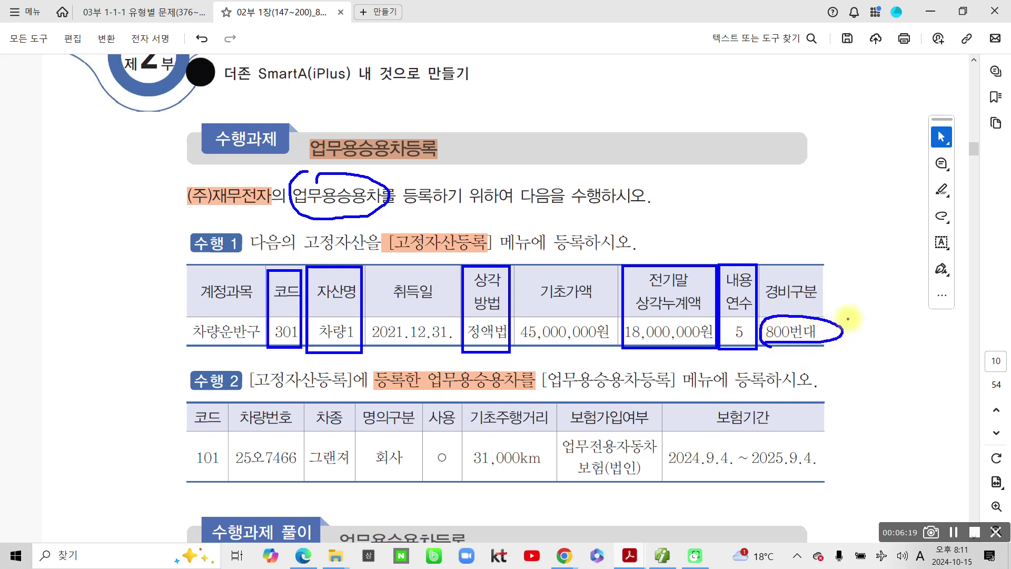
{"action": "left_click_drag", "start_coordinate": [849, 310], "coordinate": [875, 320]}
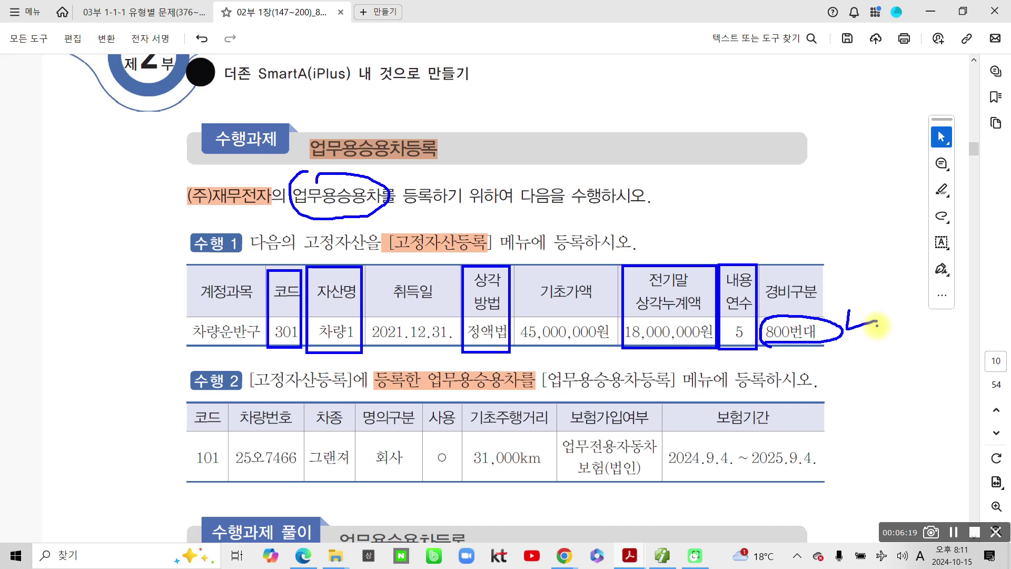
{"action": "mouse_move", "coordinate": [845, 213]}
{"action": "left_mouse_down"}
{"action": "mouse_move", "coordinate": [803, 261]}
{"action": "mouse_move", "coordinate": [808, 280]}
{"action": "left_mouse_up"}
{"action": "left_click_drag", "start_coordinate": [842, 344], "coordinate": [854, 346]}
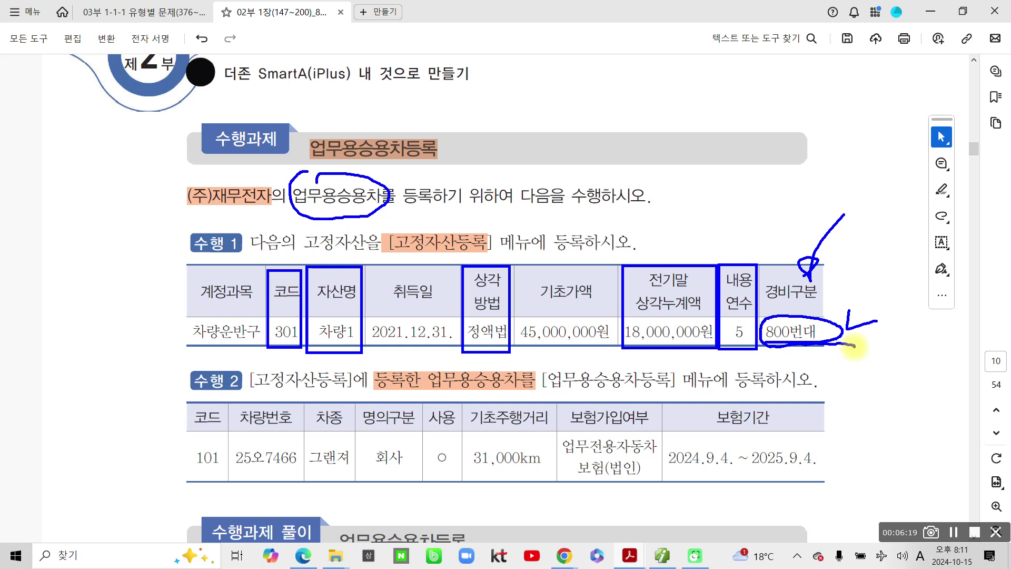
{"action": "mouse_move", "coordinate": [768, 356]}
{"action": "left_mouse_down"}
{"action": "mouse_move", "coordinate": [770, 389]}
{"action": "mouse_move", "coordinate": [818, 358]}
{"action": "left_mouse_up"}
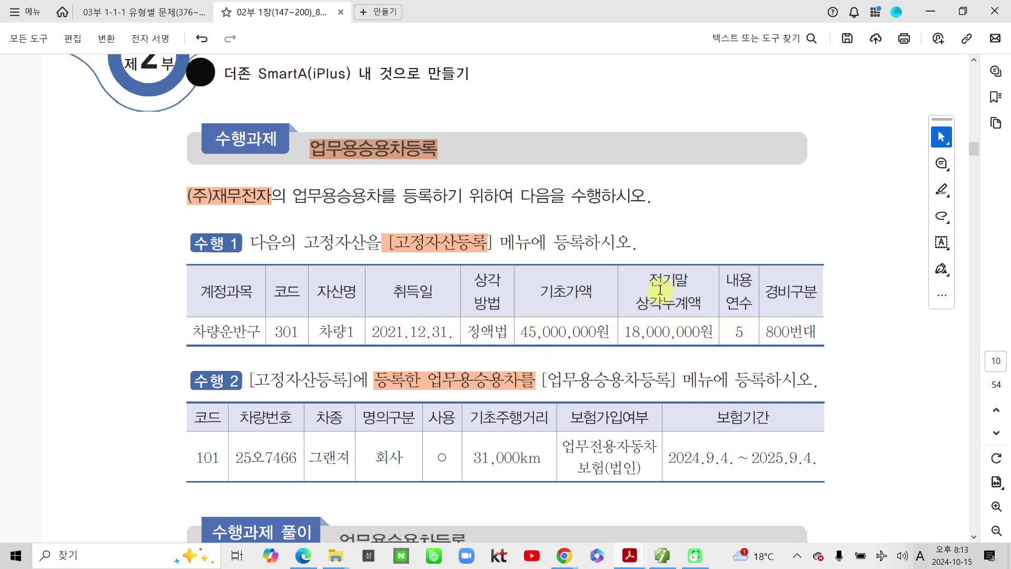
Step: Highlight the 전기말 상각누계액 heading and the year 2021 in the 취득일 cell of the 수행 1 table
{"action": "left_click_drag", "start_coordinate": [656, 277], "coordinate": [680, 301]}
{"action": "left_click", "coordinate": [722, 281]}
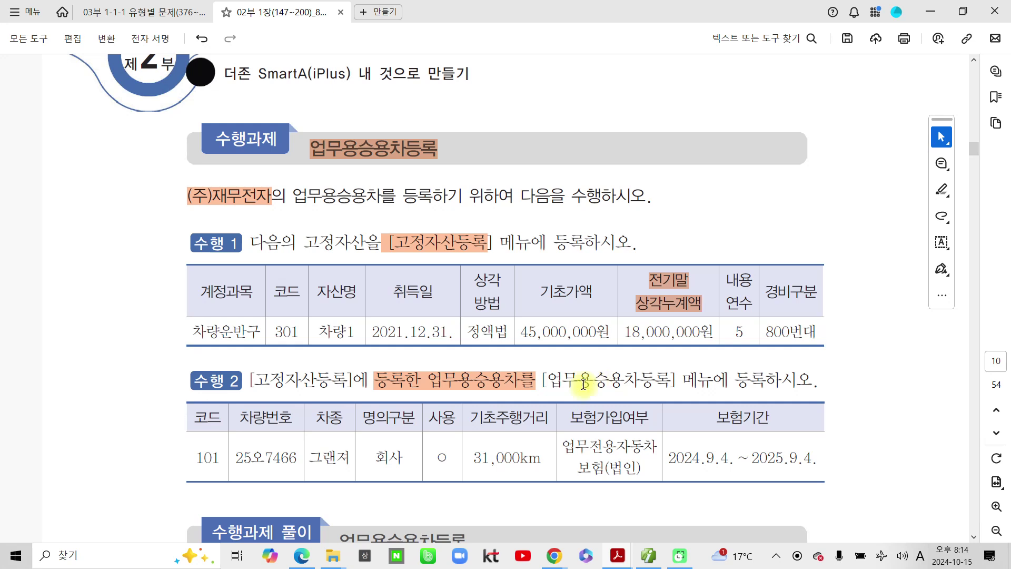
{"action": "left_click_drag", "start_coordinate": [372, 330], "coordinate": [404, 329]}
{"action": "left_click", "coordinate": [447, 349]}
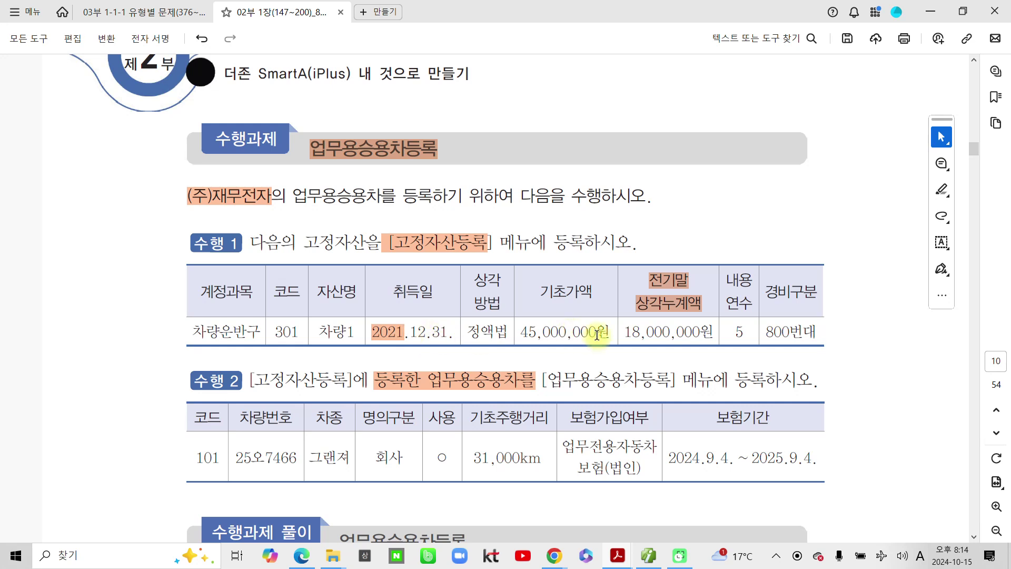
{"action": "left_click_drag", "start_coordinate": [614, 331], "coordinate": [732, 332]}
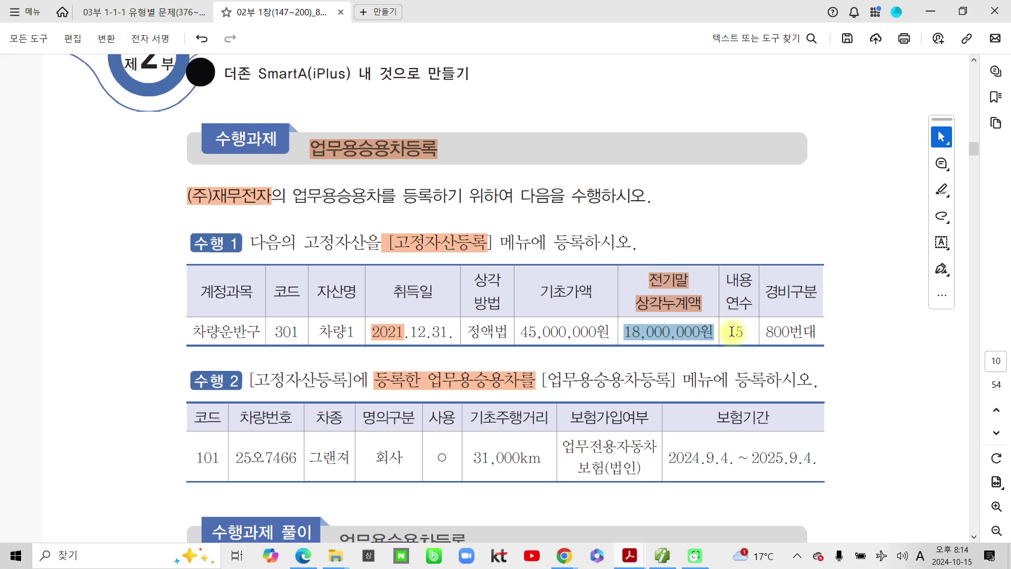
{"action": "left_click", "coordinate": [659, 335]}
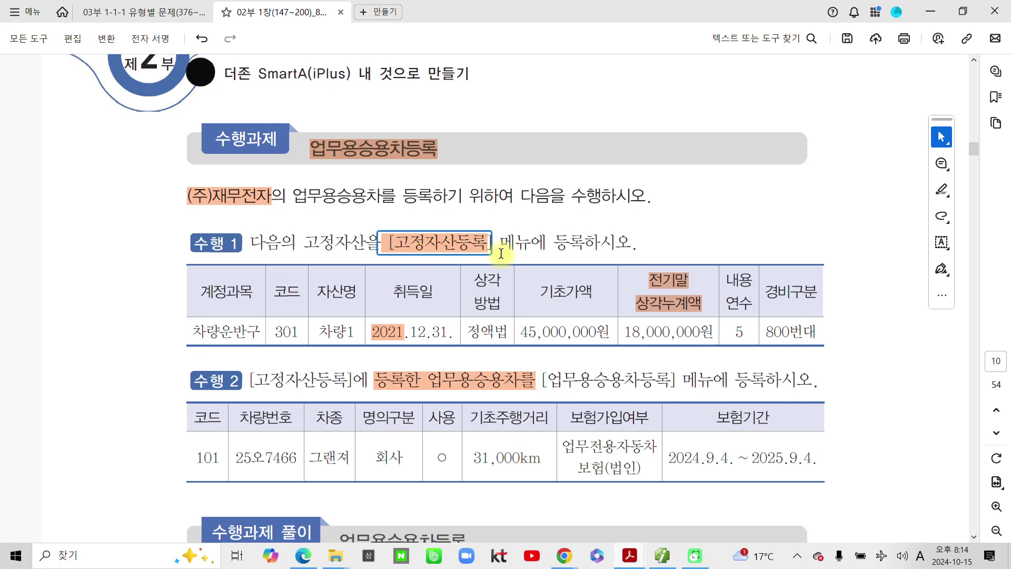
Step: Switch to the Smart A program and show its 전체메뉴
{"action": "left_click", "coordinate": [662, 556]}
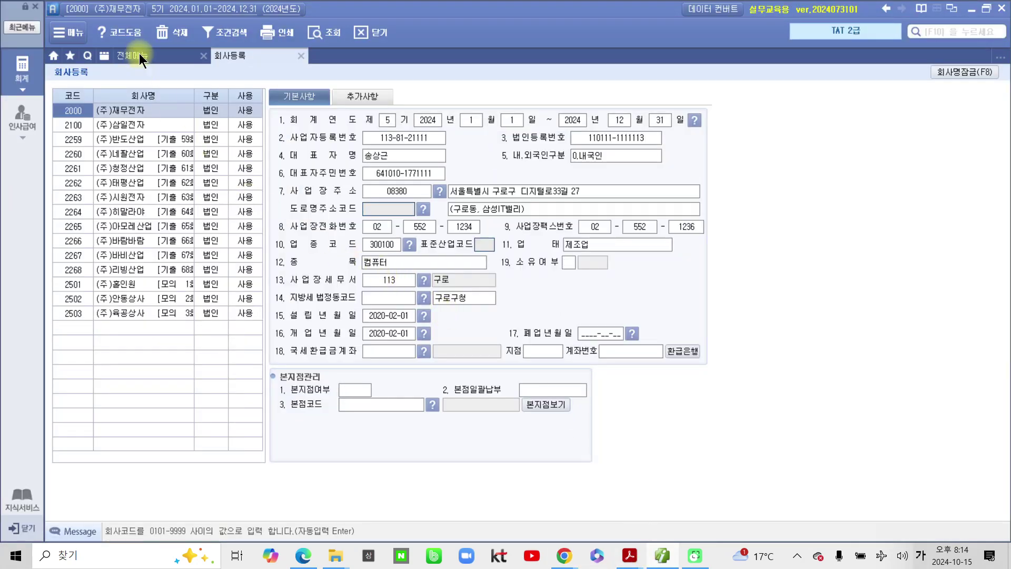
{"action": "left_click", "coordinate": [139, 52]}
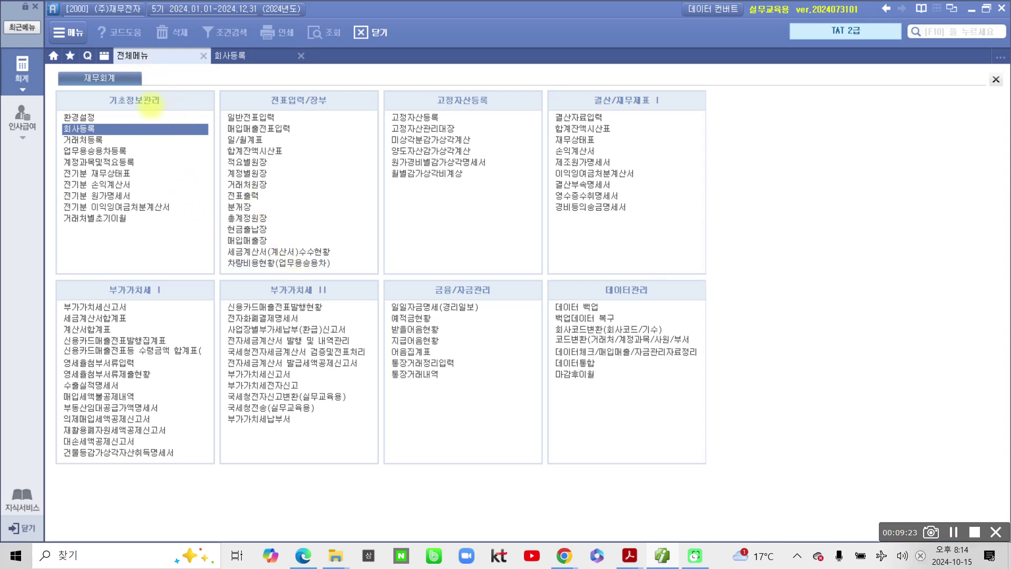
Step: Mark 전체메뉴, the 회계 module and the 인사급여 module with blue outlines and arrows, and clear the marks
{"action": "left_click_drag", "start_coordinate": [111, 45], "coordinate": [209, 68]}
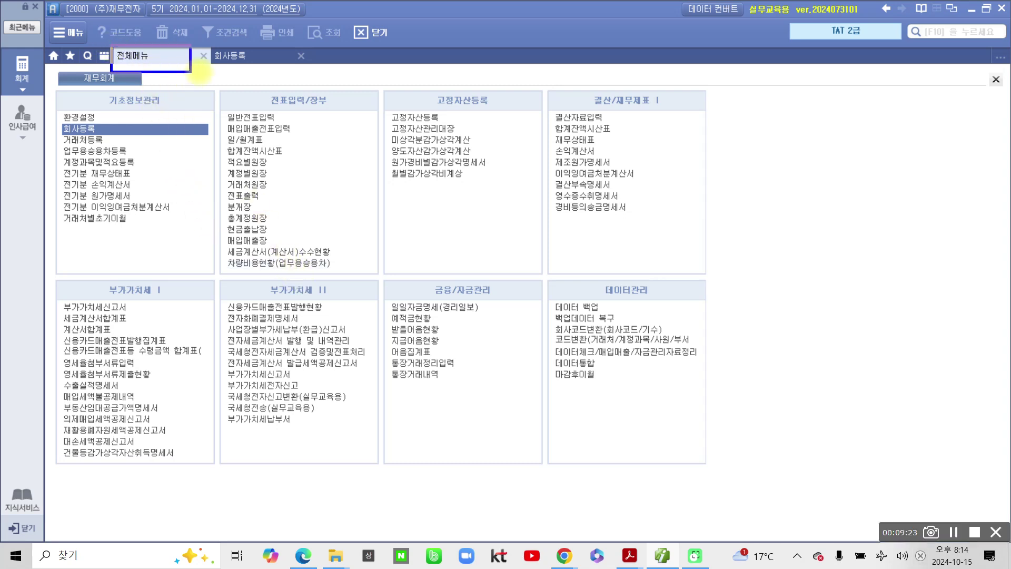
{"action": "left_click_drag", "start_coordinate": [94, 45], "coordinate": [124, 68]}
{"action": "left_click_drag", "start_coordinate": [17, 55], "coordinate": [27, 57]}
{"action": "left_click_drag", "start_coordinate": [46, 91], "coordinate": [174, 277]}
{"action": "mouse_move", "coordinate": [27, 104]}
{"action": "left_mouse_down"}
{"action": "mouse_move", "coordinate": [25, 83]}
{"action": "mouse_move", "coordinate": [6, 138]}
{"action": "mouse_move", "coordinate": [5, 120]}
{"action": "mouse_move", "coordinate": [148, 350]}
{"action": "left_mouse_up"}
{"action": "mouse_move", "coordinate": [39, 149]}
{"action": "left_mouse_down"}
{"action": "mouse_move", "coordinate": [20, 168]}
{"action": "mouse_move", "coordinate": [53, 161]}
{"action": "mouse_move", "coordinate": [145, 352]}
{"action": "left_mouse_up"}
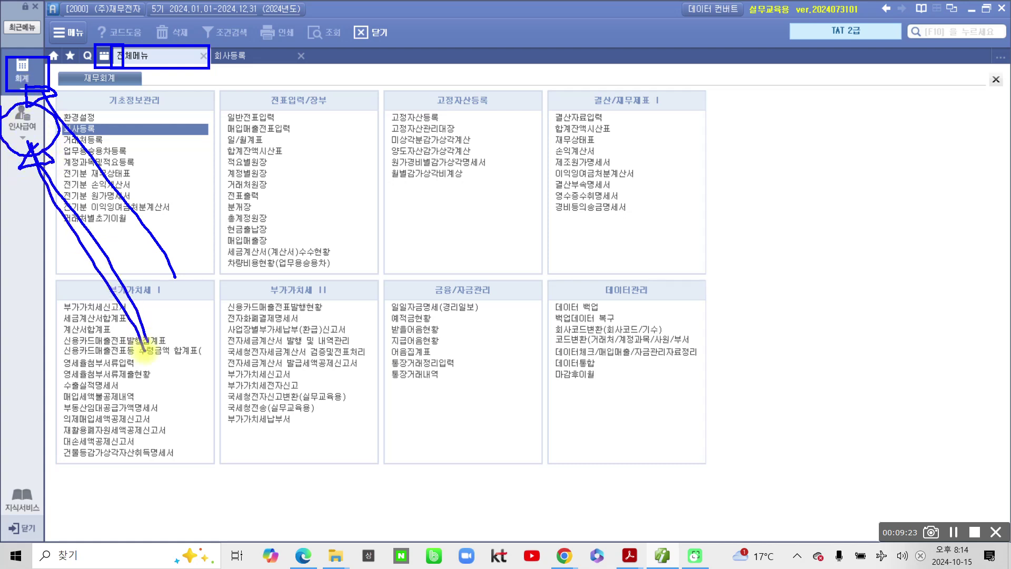
{"action": "mouse_move", "coordinate": [32, 145]}
{"action": "left_mouse_down"}
{"action": "mouse_move", "coordinate": [17, 171]}
{"action": "mouse_move", "coordinate": [31, 142]}
{"action": "left_mouse_up"}
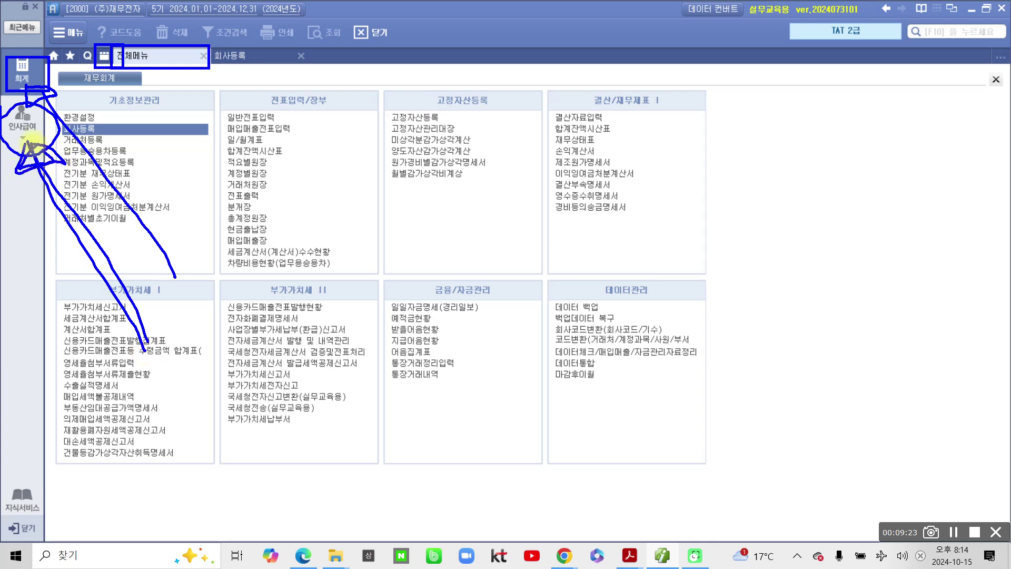
{"action": "left_click_drag", "start_coordinate": [53, 97], "coordinate": [173, 271]}
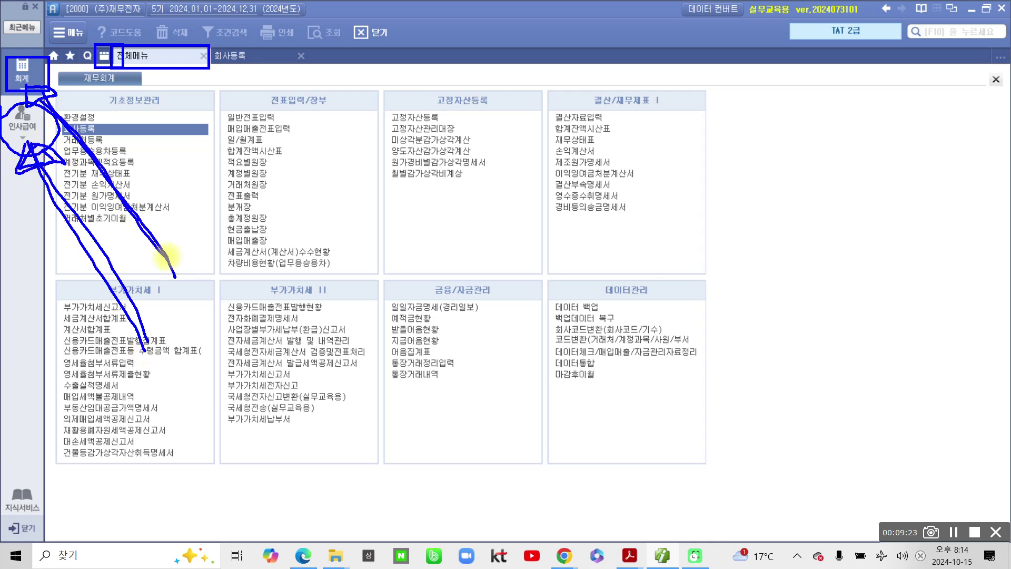
{"action": "mouse_move", "coordinate": [37, 81]}
{"action": "left_mouse_down"}
{"action": "mouse_move", "coordinate": [11, 66]}
{"action": "mouse_move", "coordinate": [50, 95]}
{"action": "left_mouse_up"}
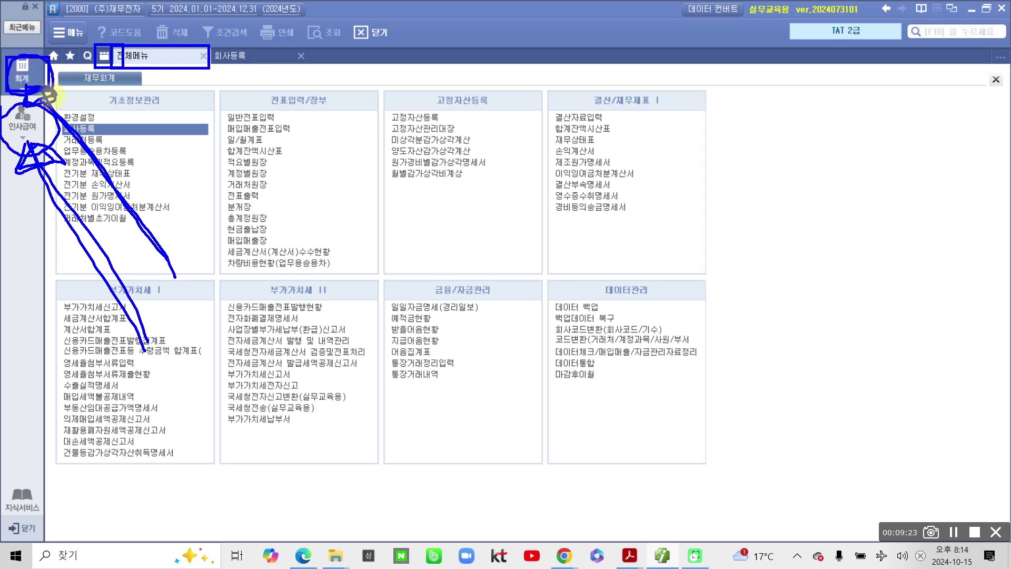
{"action": "key", "text": "Escape"}
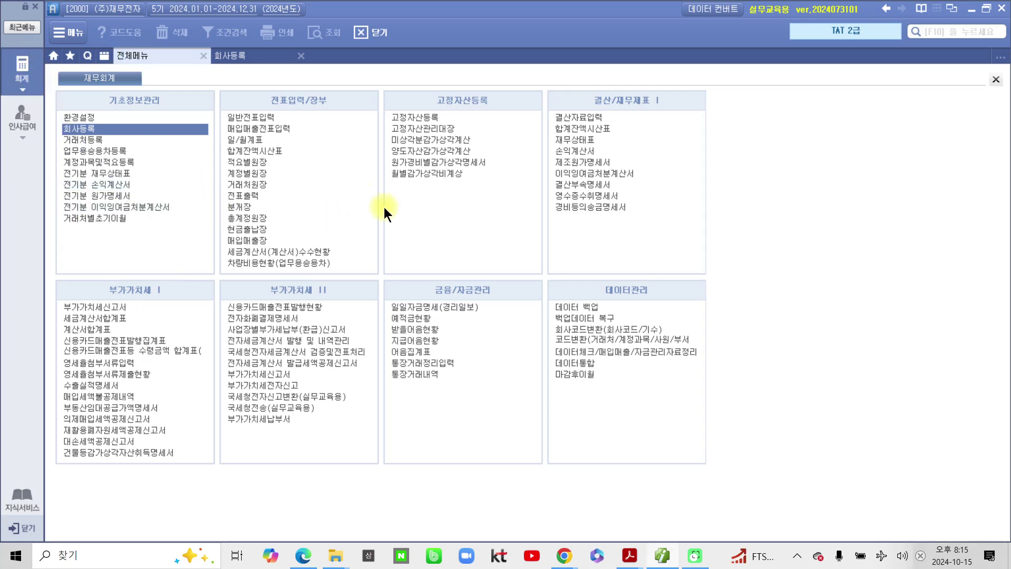
Step: Mark the 고정자산등록 group in the full menu and open its 고정자산등록 screen
{"action": "left_click_drag", "start_coordinate": [380, 81], "coordinate": [544, 286]}
{"action": "left_click_drag", "start_coordinate": [442, 108], "coordinate": [493, 108]}
{"action": "left_click_drag", "start_coordinate": [390, 123], "coordinate": [449, 124]}
{"action": "key", "text": "Escape"}
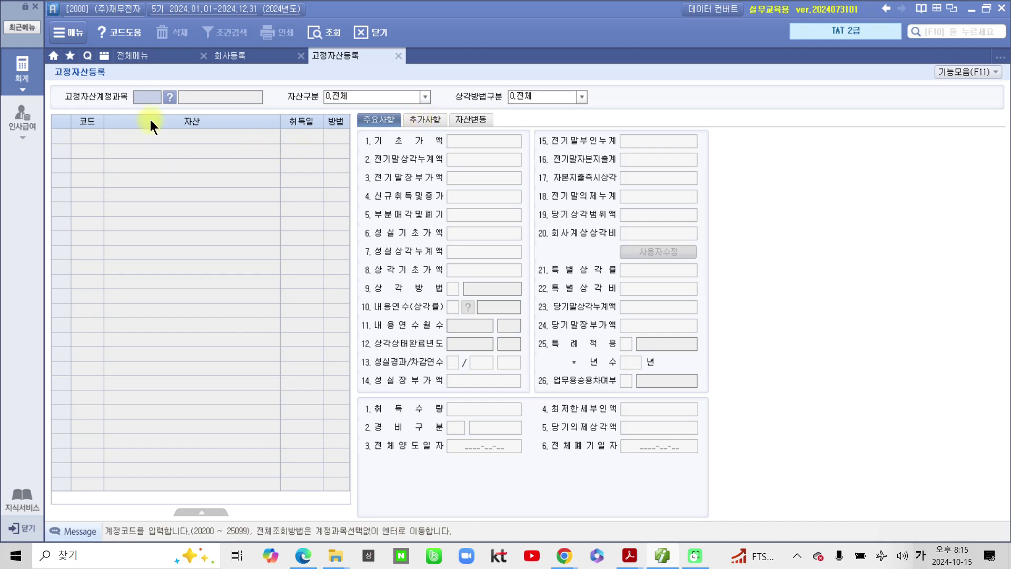
Step: Circle the 고정자산계정과목, 자산구분 and 상각방법구분 filters in blue and put a check mark beside each
{"action": "mouse_move", "coordinate": [161, 80]}
{"action": "left_mouse_down"}
{"action": "mouse_move", "coordinate": [176, 68]}
{"action": "mouse_move", "coordinate": [157, 80]}
{"action": "left_mouse_up"}
{"action": "mouse_move", "coordinate": [346, 67]}
{"action": "left_mouse_down"}
{"action": "mouse_move", "coordinate": [418, 90]}
{"action": "mouse_move", "coordinate": [315, 57]}
{"action": "left_mouse_up"}
{"action": "mouse_move", "coordinate": [526, 65]}
{"action": "left_mouse_down"}
{"action": "mouse_move", "coordinate": [482, 95]}
{"action": "mouse_move", "coordinate": [594, 59]}
{"action": "mouse_move", "coordinate": [495, 65]}
{"action": "left_mouse_up"}
{"action": "left_click_drag", "start_coordinate": [217, 64], "coordinate": [268, 80]}
{"action": "left_click_drag", "start_coordinate": [432, 63], "coordinate": [484, 67]}
{"action": "left_click_drag", "start_coordinate": [608, 74], "coordinate": [663, 98]}
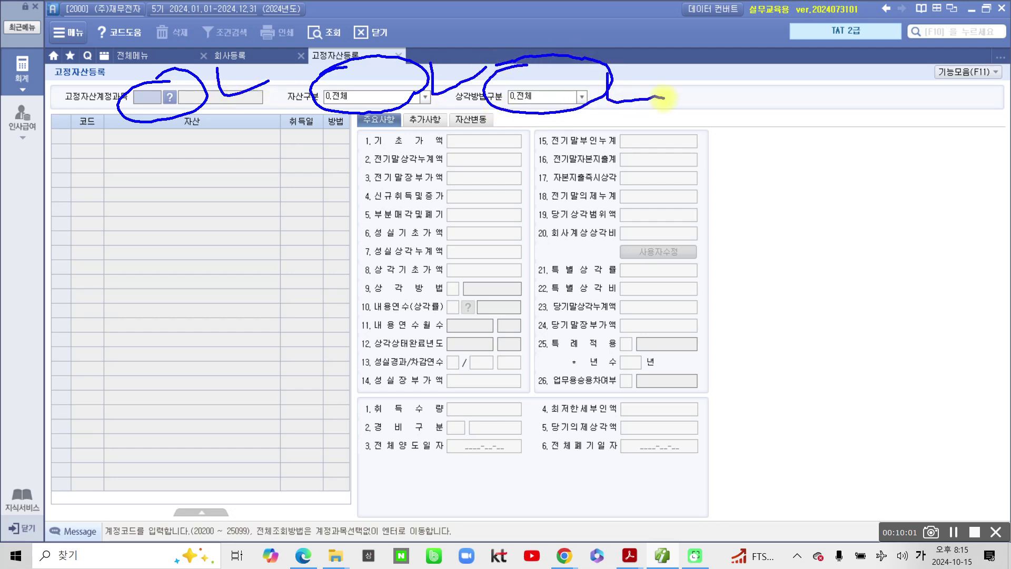
Step: Accept 전체 for 고정자산계정과목, 자산구분 and 상각방법구분 and go to the first row of the asset list
{"action": "key", "text": "Return"}
{"action": "key", "text": "Return"}
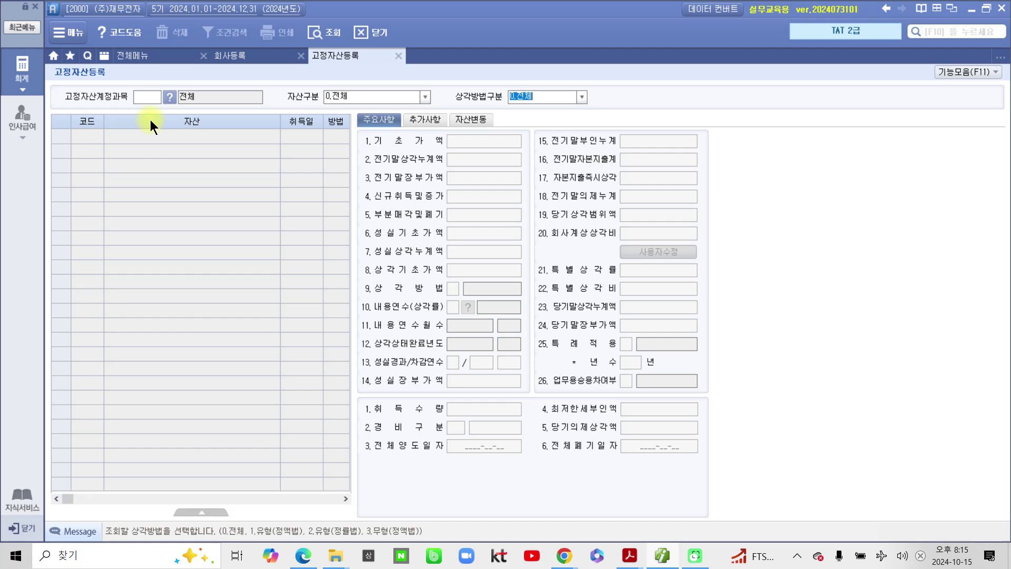
{"action": "key", "text": "Return"}
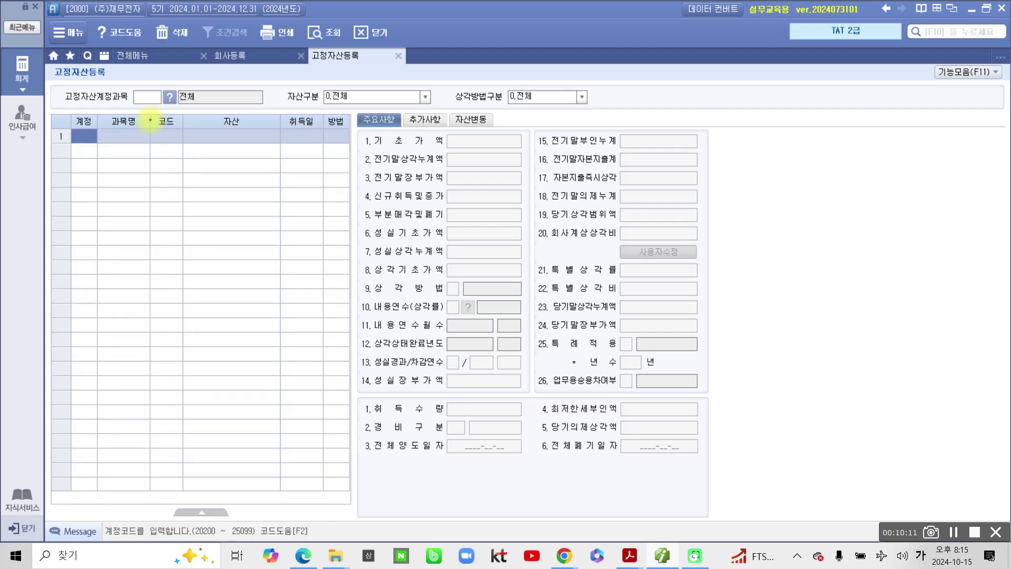
Step: Cross out the 고정자산계정과목 filter, tick the other two filters, circle the 계정 column with an arrow, and clear the marks
{"action": "mouse_move", "coordinate": [62, 74]}
{"action": "left_mouse_down"}
{"action": "mouse_move", "coordinate": [53, 103]}
{"action": "mouse_move", "coordinate": [266, 92]}
{"action": "mouse_move", "coordinate": [68, 55]}
{"action": "mouse_move", "coordinate": [57, 73]}
{"action": "left_mouse_up"}
{"action": "mouse_move", "coordinate": [182, 65]}
{"action": "left_mouse_down"}
{"action": "mouse_move", "coordinate": [167, 84]}
{"action": "mouse_move", "coordinate": [185, 84]}
{"action": "left_mouse_up"}
{"action": "mouse_move", "coordinate": [345, 69]}
{"action": "left_mouse_down"}
{"action": "mouse_move", "coordinate": [363, 84]}
{"action": "mouse_move", "coordinate": [398, 78]}
{"action": "left_mouse_up"}
{"action": "left_click_drag", "start_coordinate": [516, 76], "coordinate": [573, 84]}
{"action": "mouse_move", "coordinate": [98, 172]}
{"action": "left_mouse_down"}
{"action": "mouse_move", "coordinate": [119, 113]}
{"action": "mouse_move", "coordinate": [113, 156]}
{"action": "left_mouse_up"}
{"action": "mouse_move", "coordinate": [74, 184]}
{"action": "left_mouse_down"}
{"action": "mouse_move", "coordinate": [113, 291]}
{"action": "mouse_move", "coordinate": [117, 274]}
{"action": "left_mouse_up"}
{"action": "left_click_drag", "start_coordinate": [56, 179], "coordinate": [81, 160]}
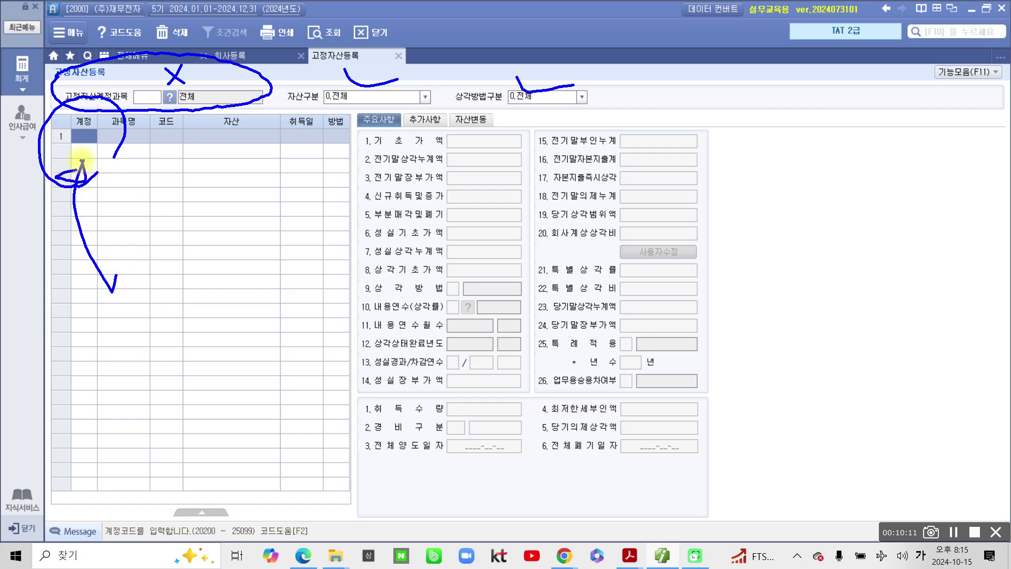
{"action": "key", "text": "Escape"}
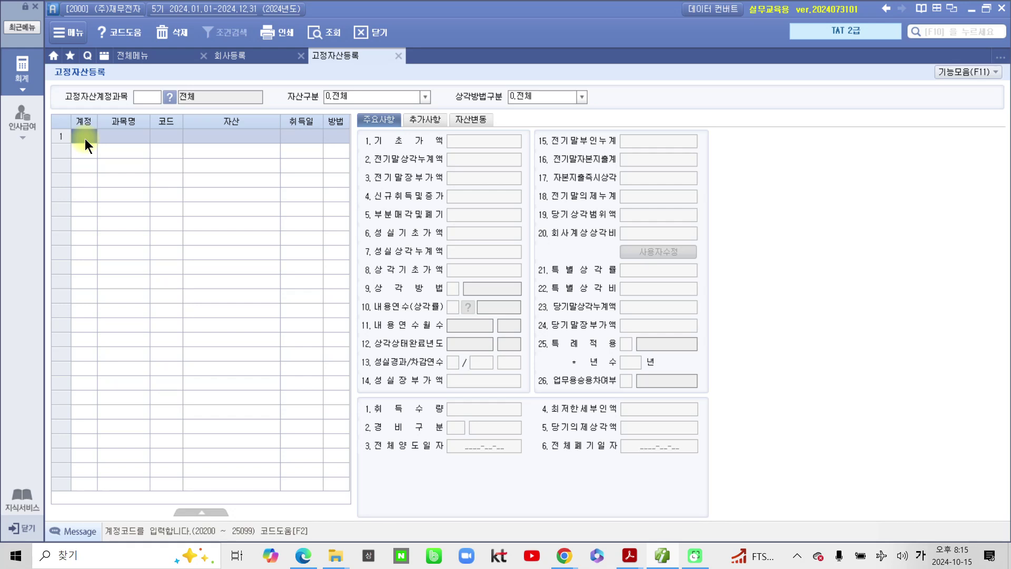
Step: Look up the account codes and assign 208 차량운반구 to the first asset row
{"action": "key", "text": "F2"}
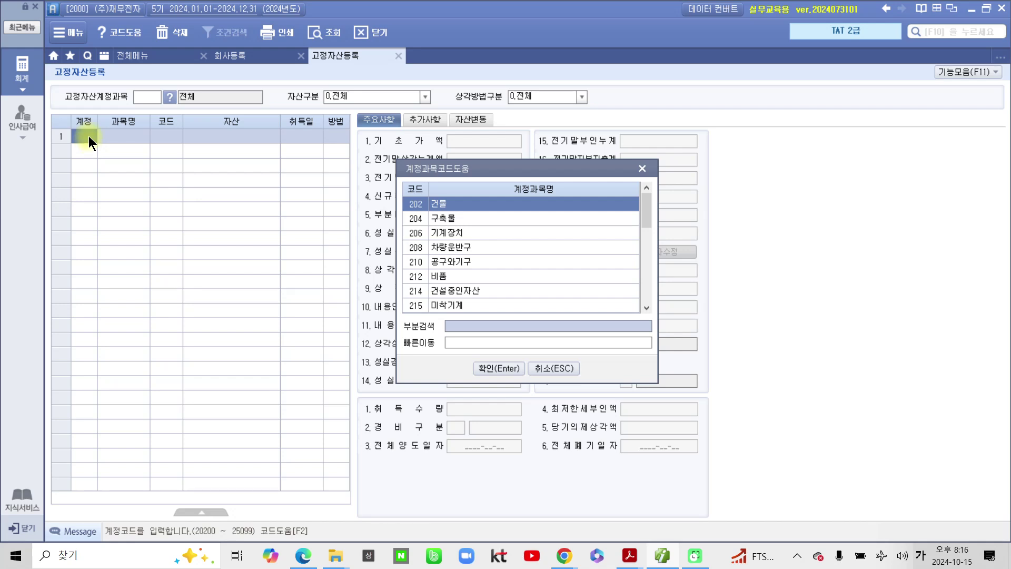
{"action": "left_click", "coordinate": [641, 169]}
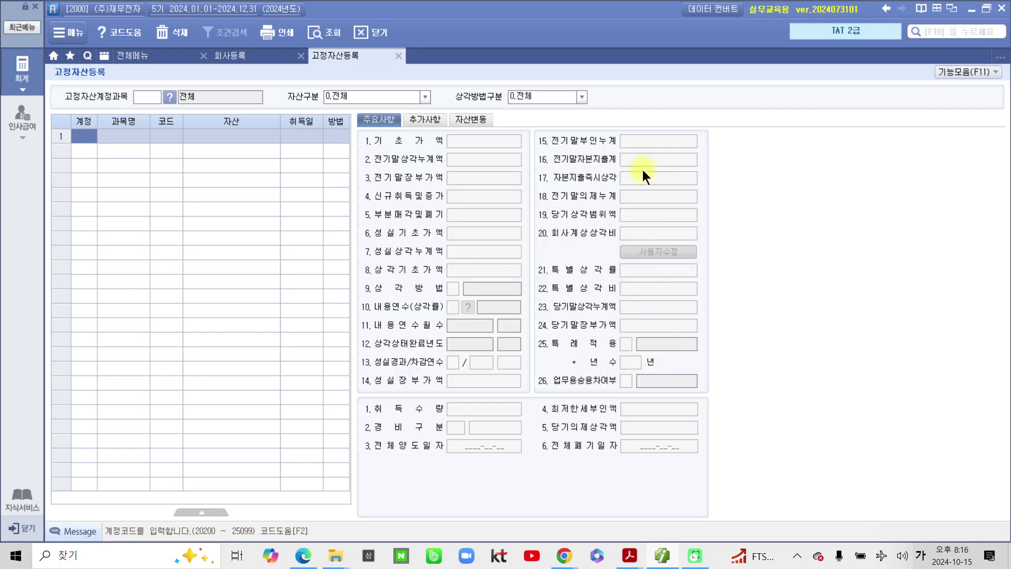
{"action": "key", "text": "F2"}
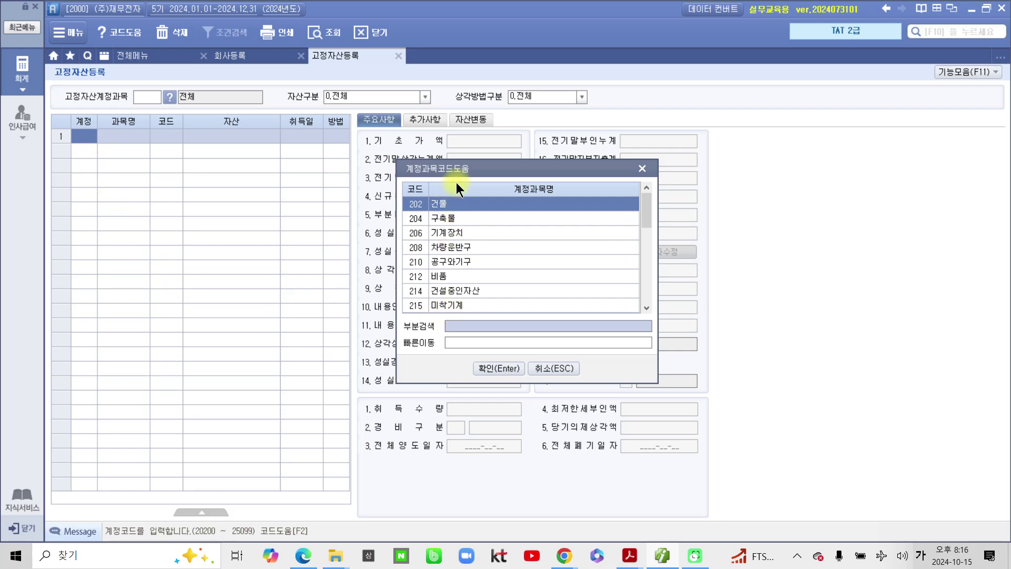
{"action": "left_click_drag", "start_coordinate": [456, 169], "coordinate": [256, 152]}
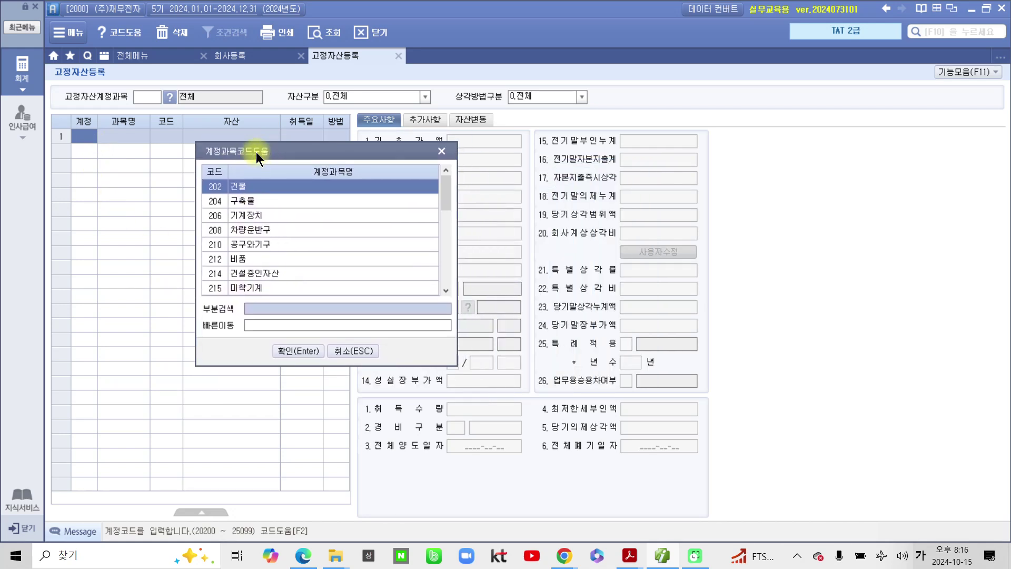
{"action": "left_click", "coordinate": [246, 232]}
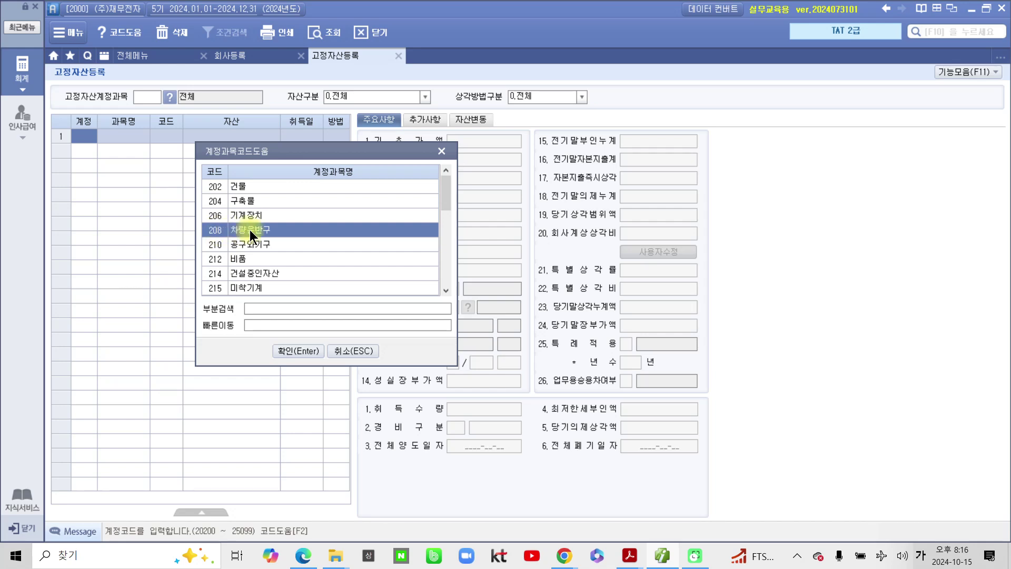
{"action": "left_click", "coordinate": [307, 352]}
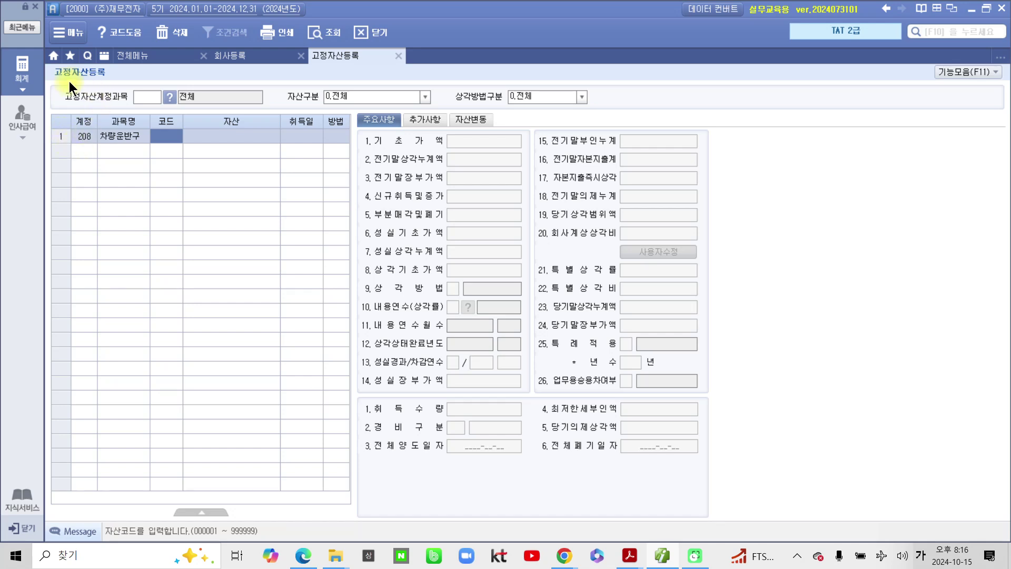
Step: Briefly mark the account filter and the 계정 entry, and set the 차량운반구 asset's code to 301
{"action": "left_click_drag", "start_coordinate": [62, 78], "coordinate": [254, 103]}
{"action": "left_click_drag", "start_coordinate": [63, 113], "coordinate": [151, 156]}
{"action": "key", "text": "Escape"}
{"action": "type", "text": "301"}
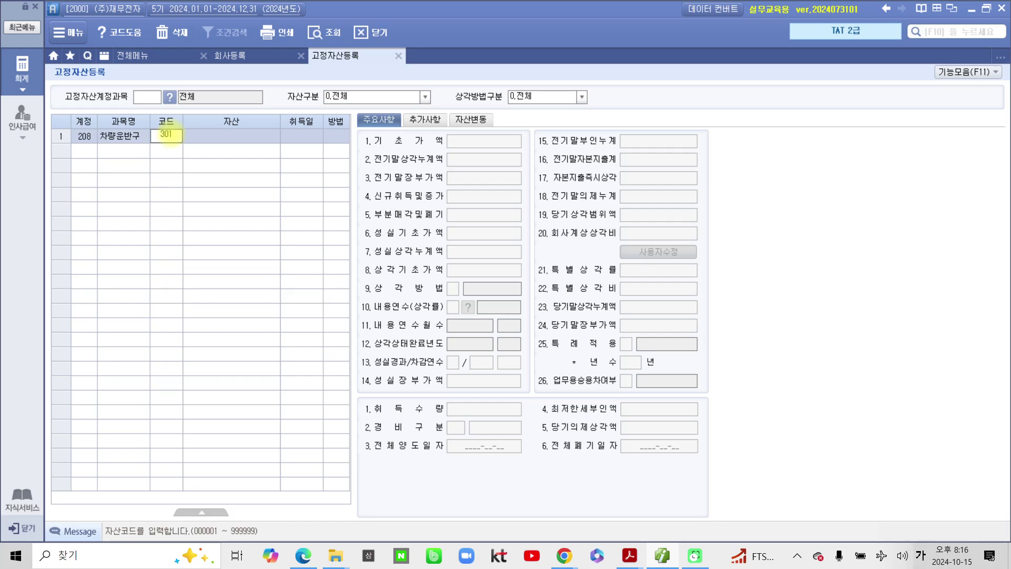
{"action": "key", "text": "Return"}
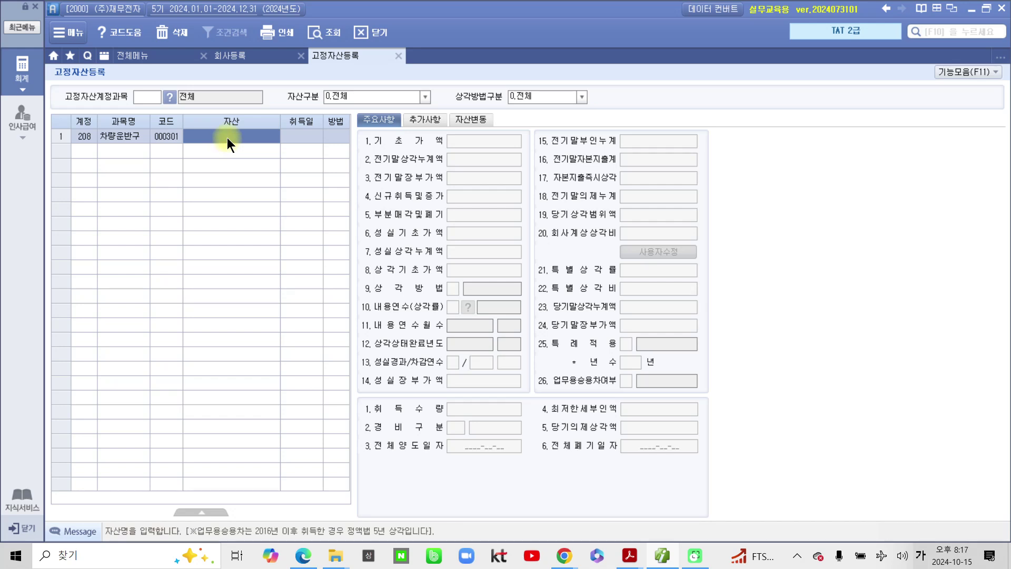
Step: Name the asset 차량1 and set its 취득일 to 2021-12-31
{"action": "type", "text": "차량"}
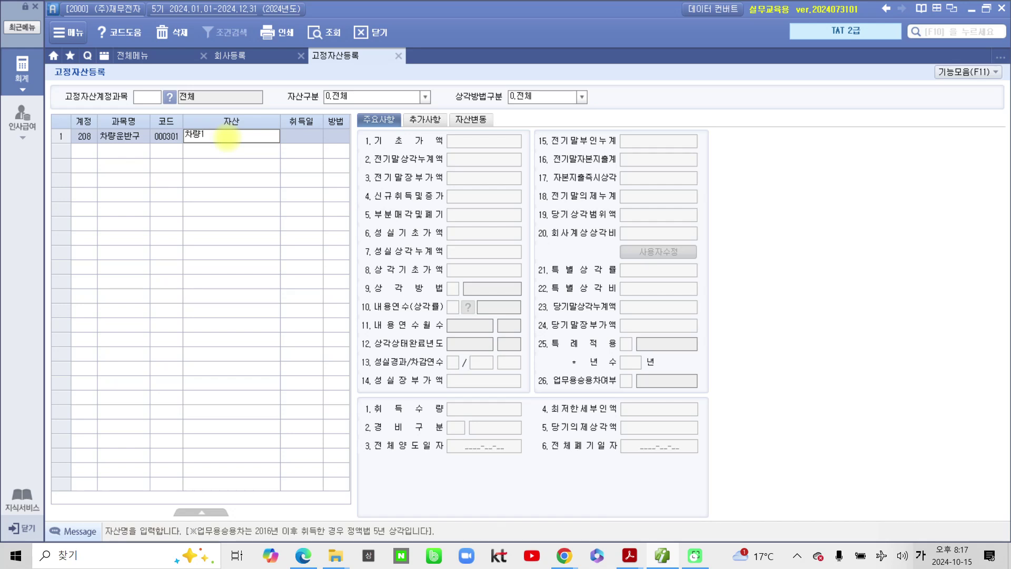
{"action": "type", "text": "1"}
{"action": "key", "text": "Return"}
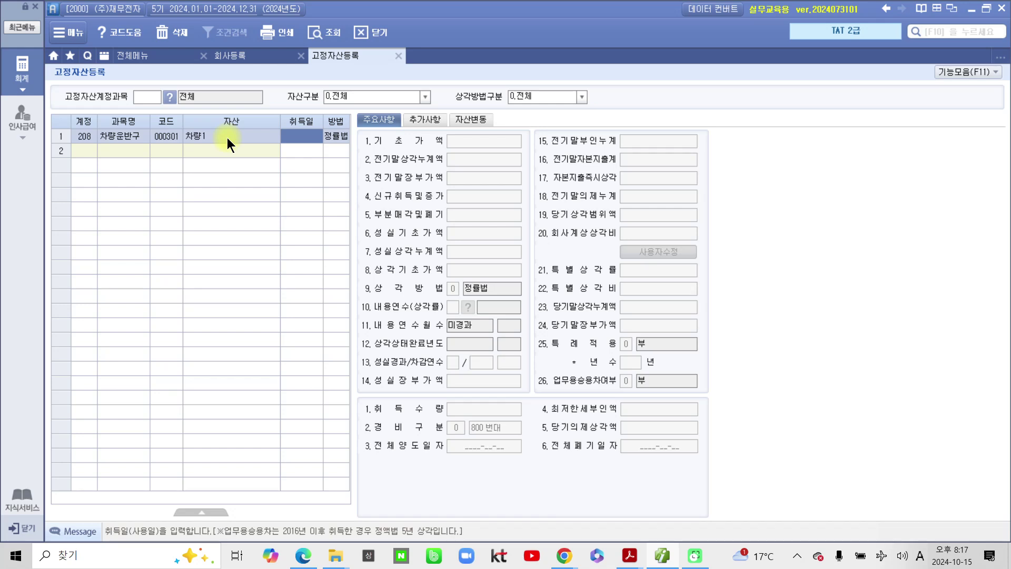
{"action": "type", "text": "2021-12-31"}
{"action": "key", "text": "Return"}
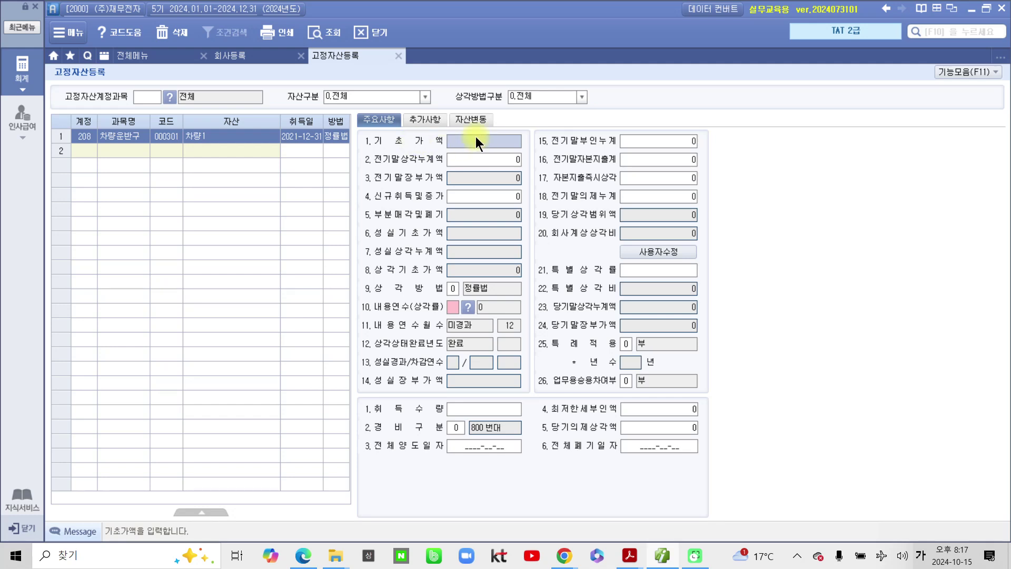
Step: Box 기초가액, underline it and 신규취득및증가, circle the 차량1 row, and circle both fields' item numbers
{"action": "left_click_drag", "start_coordinate": [441, 128], "coordinate": [526, 149]}
{"action": "left_click_drag", "start_coordinate": [368, 148], "coordinate": [438, 146]}
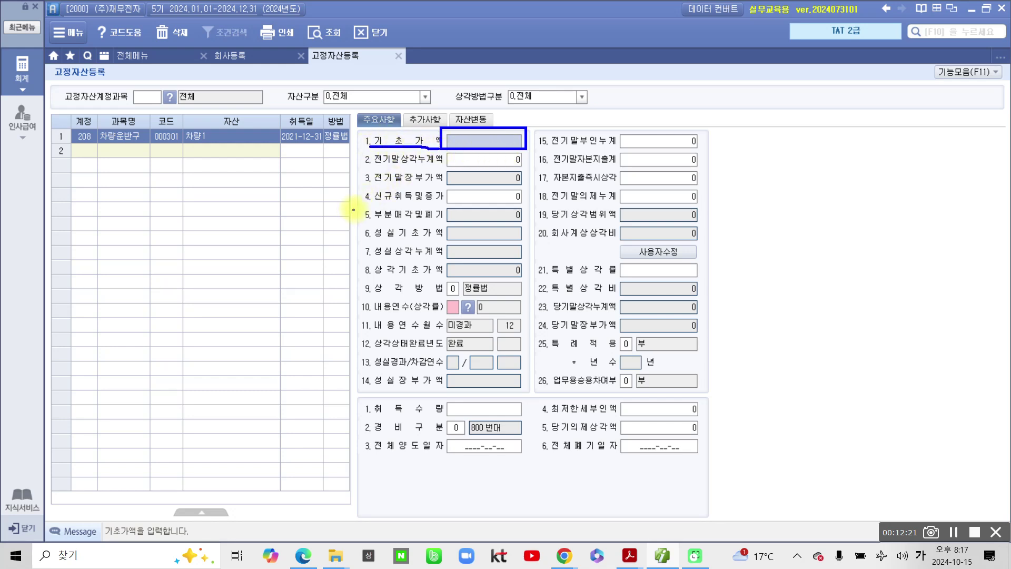
{"action": "left_click_drag", "start_coordinate": [356, 202], "coordinate": [446, 201]}
{"action": "left_click_drag", "start_coordinate": [349, 147], "coordinate": [378, 141]}
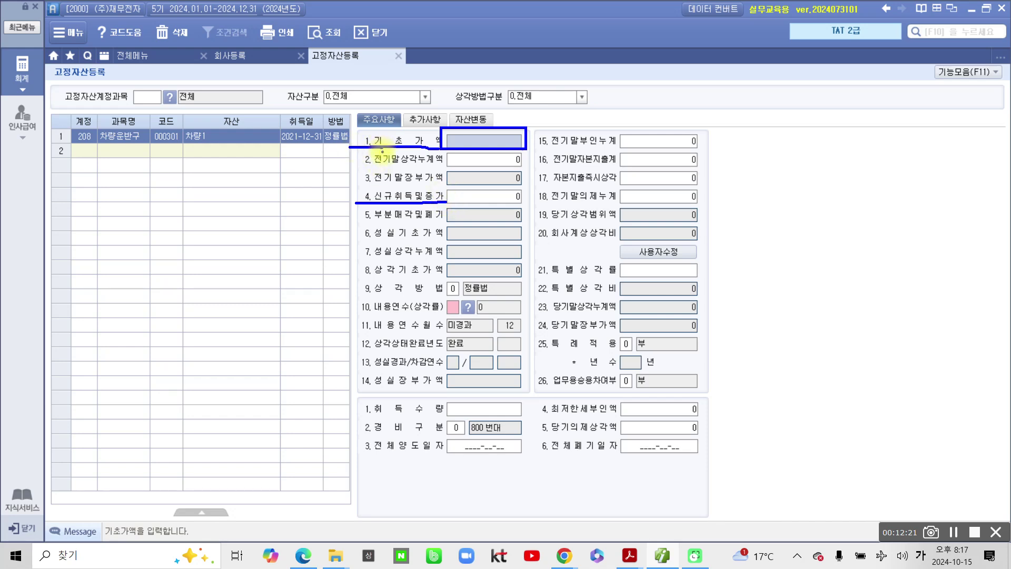
{"action": "mouse_move", "coordinate": [89, 126]}
{"action": "left_mouse_down"}
{"action": "mouse_move", "coordinate": [290, 124]}
{"action": "mouse_move", "coordinate": [87, 126]}
{"action": "mouse_move", "coordinate": [76, 163]}
{"action": "left_mouse_up"}
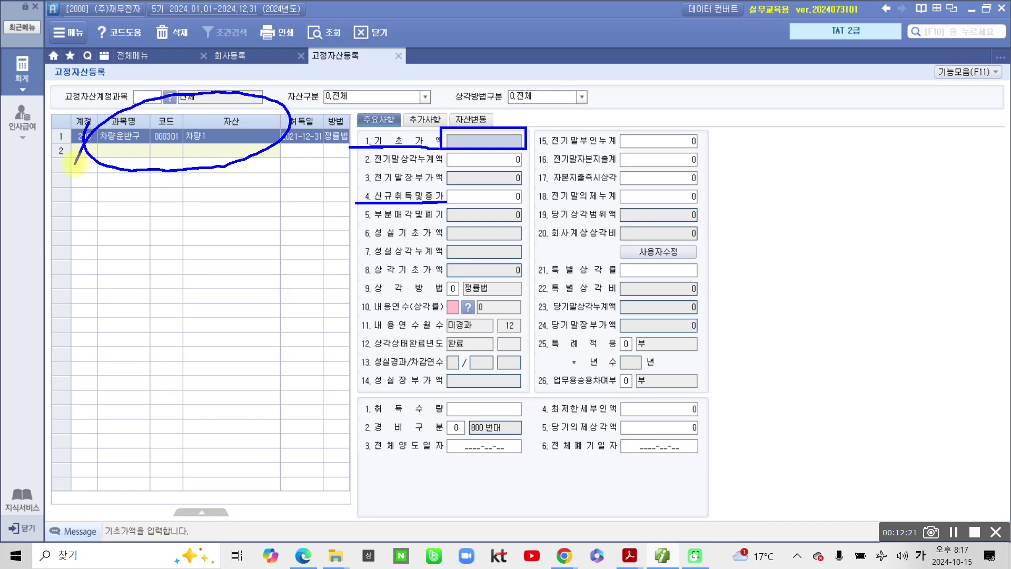
{"action": "left_click_drag", "start_coordinate": [369, 194], "coordinate": [357, 202]}
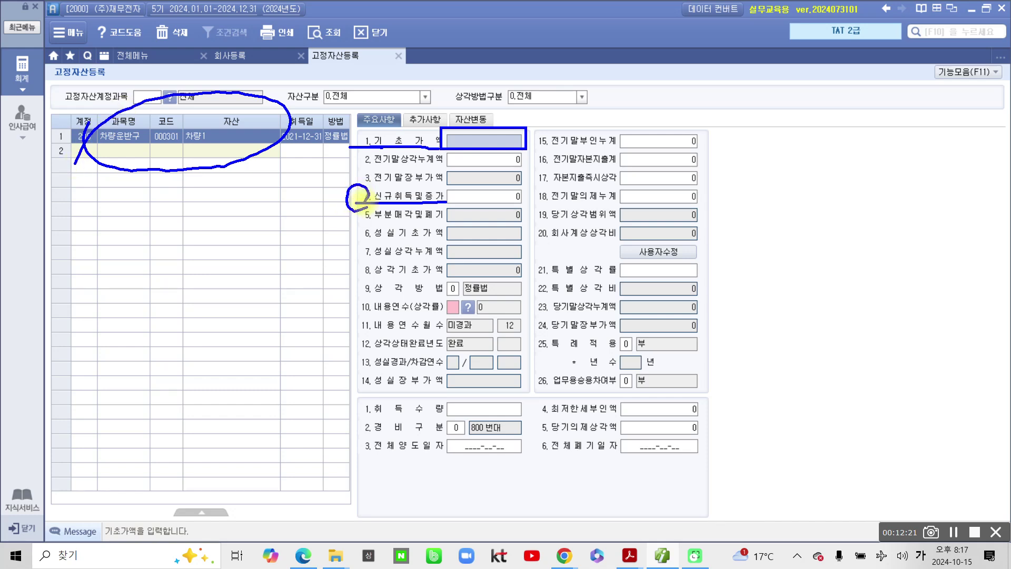
{"action": "left_click_drag", "start_coordinate": [371, 131], "coordinate": [366, 153]}
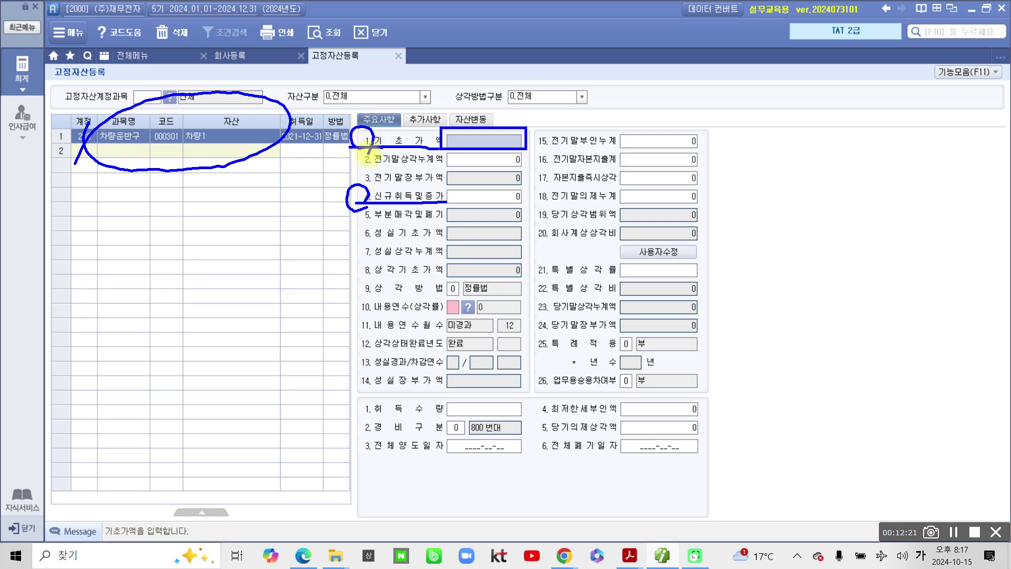
Step: Handwrite the note 전기이전에 취득 with an arrow pointing to the 기초가액 field
{"action": "mouse_move", "coordinate": [600, 92]}
{"action": "left_mouse_down"}
{"action": "mouse_move", "coordinate": [527, 129]}
{"action": "mouse_move", "coordinate": [654, 120]}
{"action": "mouse_move", "coordinate": [668, 96]}
{"action": "left_mouse_up"}
{"action": "mouse_move", "coordinate": [670, 83]}
{"action": "left_mouse_down"}
{"action": "mouse_move", "coordinate": [668, 135]}
{"action": "mouse_move", "coordinate": [696, 130]}
{"action": "left_mouse_up"}
{"action": "mouse_move", "coordinate": [724, 94]}
{"action": "left_mouse_down"}
{"action": "mouse_move", "coordinate": [710, 150]}
{"action": "mouse_move", "coordinate": [750, 124]}
{"action": "left_mouse_up"}
{"action": "mouse_move", "coordinate": [777, 118]}
{"action": "left_mouse_down"}
{"action": "mouse_move", "coordinate": [770, 166]}
{"action": "mouse_move", "coordinate": [795, 157]}
{"action": "mouse_move", "coordinate": [813, 166]}
{"action": "left_mouse_up"}
{"action": "mouse_move", "coordinate": [816, 153]}
{"action": "left_mouse_down"}
{"action": "mouse_move", "coordinate": [840, 141]}
{"action": "mouse_move", "coordinate": [838, 176]}
{"action": "left_mouse_up"}
{"action": "mouse_move", "coordinate": [817, 169]}
{"action": "left_mouse_down"}
{"action": "mouse_move", "coordinate": [839, 186]}
{"action": "mouse_move", "coordinate": [863, 164]}
{"action": "mouse_move", "coordinate": [881, 187]}
{"action": "left_mouse_up"}
{"action": "left_click_drag", "start_coordinate": [899, 154], "coordinate": [878, 204]}
{"action": "left_click_drag", "start_coordinate": [765, 193], "coordinate": [792, 216]}
{"action": "mouse_move", "coordinate": [791, 216]}
{"action": "left_mouse_down"}
{"action": "mouse_move", "coordinate": [769, 237]}
{"action": "mouse_move", "coordinate": [783, 247]}
{"action": "left_mouse_up"}
{"action": "left_click_drag", "start_coordinate": [783, 248], "coordinate": [774, 271]}
{"action": "left_click_drag", "start_coordinate": [814, 210], "coordinate": [790, 276]}
{"action": "left_click_drag", "start_coordinate": [830, 227], "coordinate": [858, 225]}
{"action": "left_click_drag", "start_coordinate": [832, 230], "coordinate": [861, 241]}
{"action": "mouse_move", "coordinate": [813, 257]}
{"action": "left_mouse_down"}
{"action": "mouse_move", "coordinate": [863, 256]}
{"action": "mouse_move", "coordinate": [838, 309]}
{"action": "left_mouse_up"}
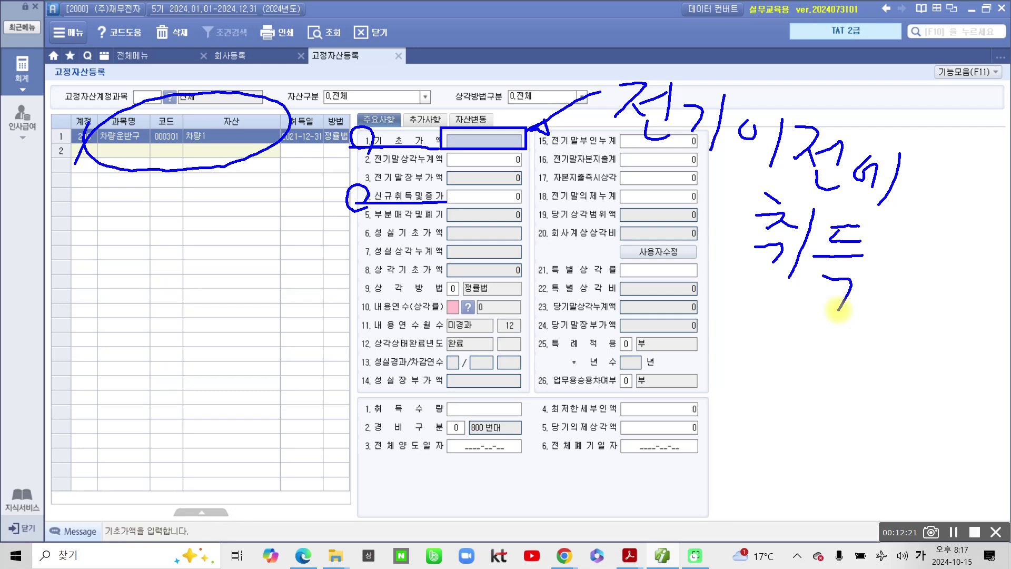
Step: Handwrite the note 당기취득금액 with an arrow pointing to the 신규취득및증가 field
{"action": "left_click_drag", "start_coordinate": [339, 217], "coordinate": [273, 311]}
{"action": "mouse_move", "coordinate": [318, 214]}
{"action": "left_mouse_down"}
{"action": "mouse_move", "coordinate": [347, 236]}
{"action": "mouse_move", "coordinate": [329, 216]}
{"action": "left_mouse_up"}
{"action": "mouse_move", "coordinate": [205, 337]}
{"action": "left_mouse_down"}
{"action": "mouse_move", "coordinate": [251, 328]}
{"action": "mouse_move", "coordinate": [258, 357]}
{"action": "left_mouse_up"}
{"action": "left_click_drag", "start_coordinate": [274, 324], "coordinate": [269, 373]}
{"action": "left_click_drag", "start_coordinate": [271, 354], "coordinate": [289, 352]}
{"action": "left_click_drag", "start_coordinate": [263, 387], "coordinate": [262, 390]}
{"action": "left_click_drag", "start_coordinate": [284, 350], "coordinate": [294, 387]}
{"action": "left_click_drag", "start_coordinate": [330, 336], "coordinate": [318, 408]}
{"action": "left_click_drag", "start_coordinate": [360, 322], "coordinate": [368, 348]}
{"action": "mouse_move", "coordinate": [352, 351]}
{"action": "left_mouse_down"}
{"action": "mouse_move", "coordinate": [373, 368]}
{"action": "mouse_move", "coordinate": [354, 387]}
{"action": "left_mouse_up"}
{"action": "mouse_move", "coordinate": [369, 368]}
{"action": "left_mouse_down"}
{"action": "mouse_move", "coordinate": [387, 377]}
{"action": "mouse_move", "coordinate": [377, 417]}
{"action": "left_mouse_up"}
{"action": "left_click_drag", "start_coordinate": [402, 333], "coordinate": [392, 428]}
{"action": "mouse_move", "coordinate": [416, 363]}
{"action": "left_mouse_down"}
{"action": "mouse_move", "coordinate": [439, 352]}
{"action": "mouse_move", "coordinate": [419, 383]}
{"action": "mouse_move", "coordinate": [468, 387]}
{"action": "left_mouse_up"}
{"action": "left_click_drag", "start_coordinate": [423, 413], "coordinate": [435, 447]}
{"action": "mouse_move", "coordinate": [458, 358]}
{"action": "left_mouse_down"}
{"action": "mouse_move", "coordinate": [469, 389]}
{"action": "mouse_move", "coordinate": [515, 383]}
{"action": "left_mouse_up"}
{"action": "left_click_drag", "start_coordinate": [466, 405], "coordinate": [493, 429]}
{"action": "left_click_drag", "start_coordinate": [470, 419], "coordinate": [491, 435]}
{"action": "mouse_move", "coordinate": [504, 400]}
{"action": "left_mouse_down"}
{"action": "mouse_move", "coordinate": [520, 407]}
{"action": "mouse_move", "coordinate": [506, 411]}
{"action": "left_mouse_up"}
{"action": "left_click_drag", "start_coordinate": [545, 361], "coordinate": [542, 447]}
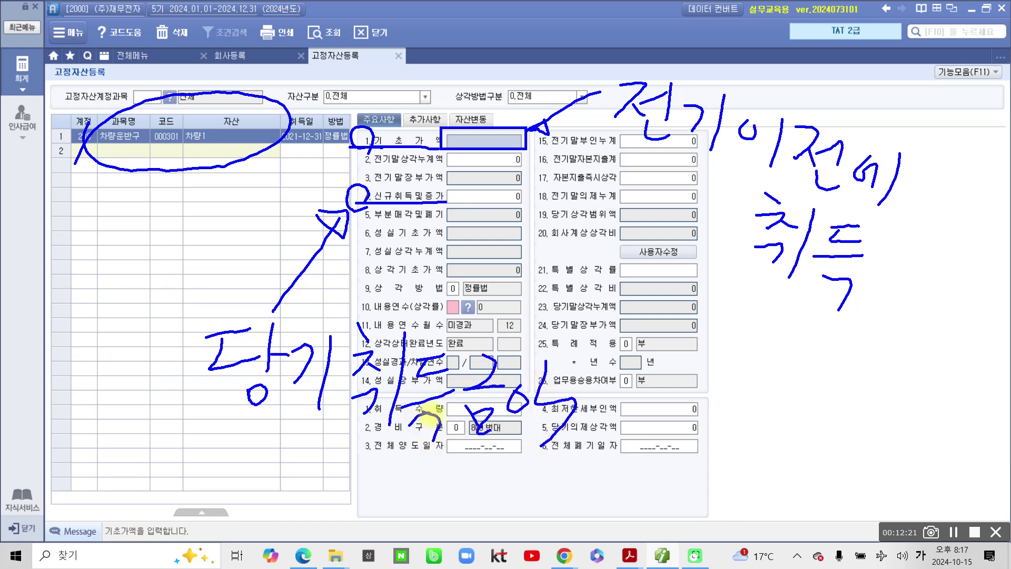
Step: Circle the company's fiscal period with an arrow pointing to it, and clear all the marks
{"action": "mouse_move", "coordinate": [68, 24]}
{"action": "left_mouse_down"}
{"action": "mouse_move", "coordinate": [248, 34]}
{"action": "mouse_move", "coordinate": [308, 11]}
{"action": "mouse_move", "coordinate": [163, 8]}
{"action": "mouse_move", "coordinate": [67, 22]}
{"action": "left_mouse_up"}
{"action": "mouse_move", "coordinate": [127, 50]}
{"action": "left_mouse_down"}
{"action": "mouse_move", "coordinate": [94, 294]}
{"action": "mouse_move", "coordinate": [140, 39]}
{"action": "left_mouse_up"}
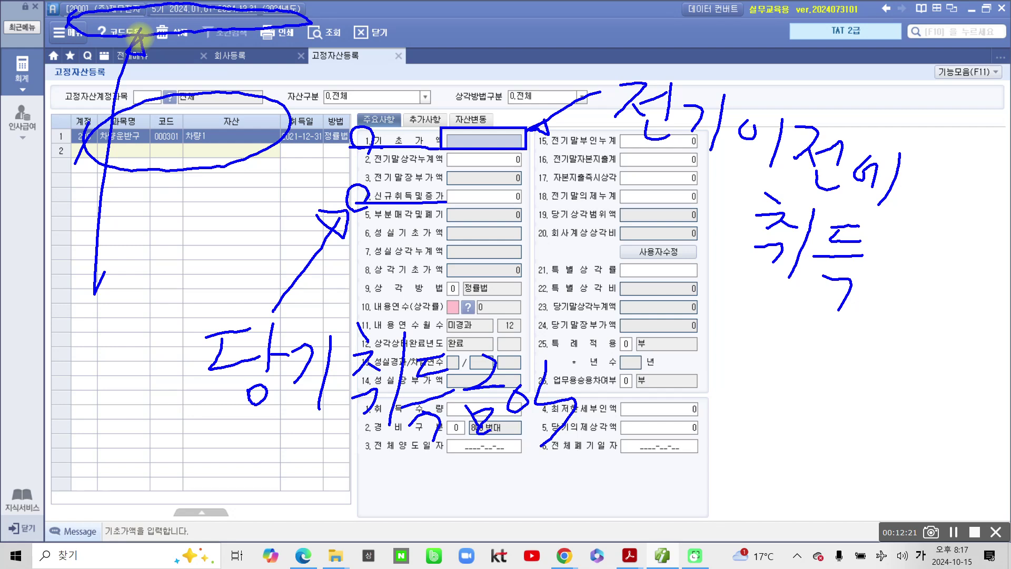
{"action": "key", "text": "Escape"}
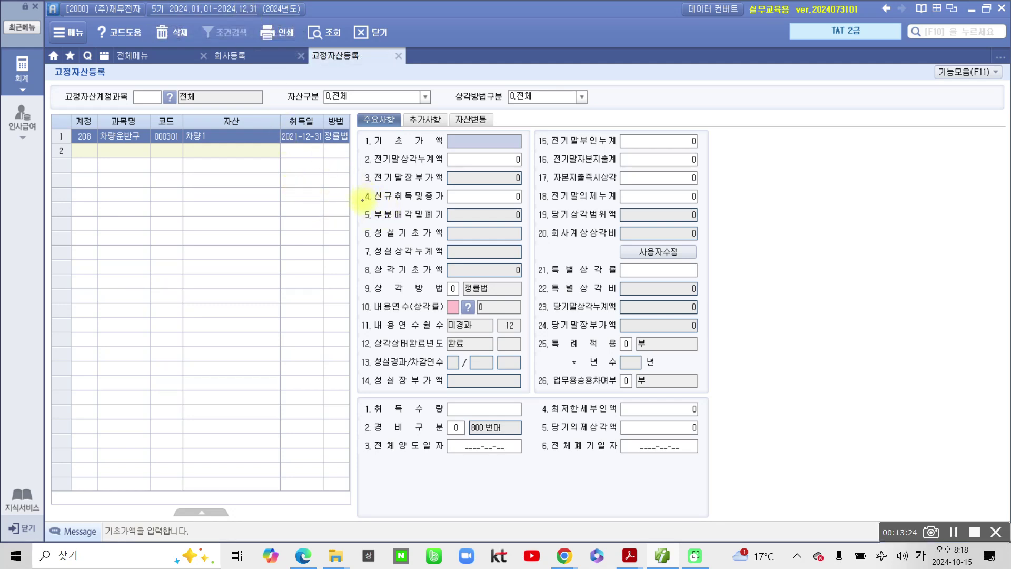
Step: Box the 신규취득및증가 line, circle its amount and the 기초가액 amount, and clear the marks
{"action": "left_click_drag", "start_coordinate": [351, 184], "coordinate": [538, 204]}
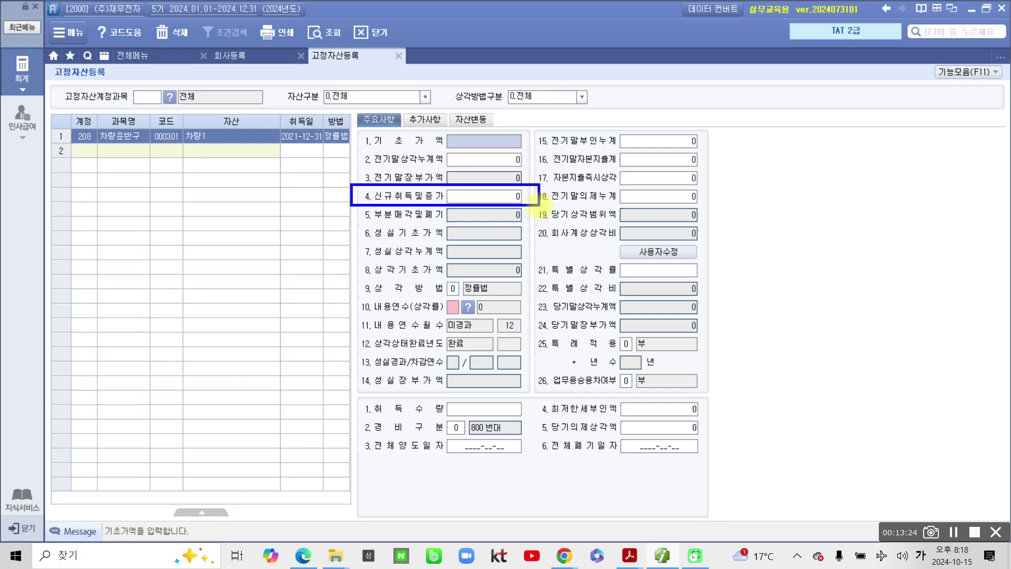
{"action": "mouse_move", "coordinate": [488, 188]}
{"action": "left_mouse_down"}
{"action": "mouse_move", "coordinate": [463, 191]}
{"action": "mouse_move", "coordinate": [481, 214]}
{"action": "left_mouse_up"}
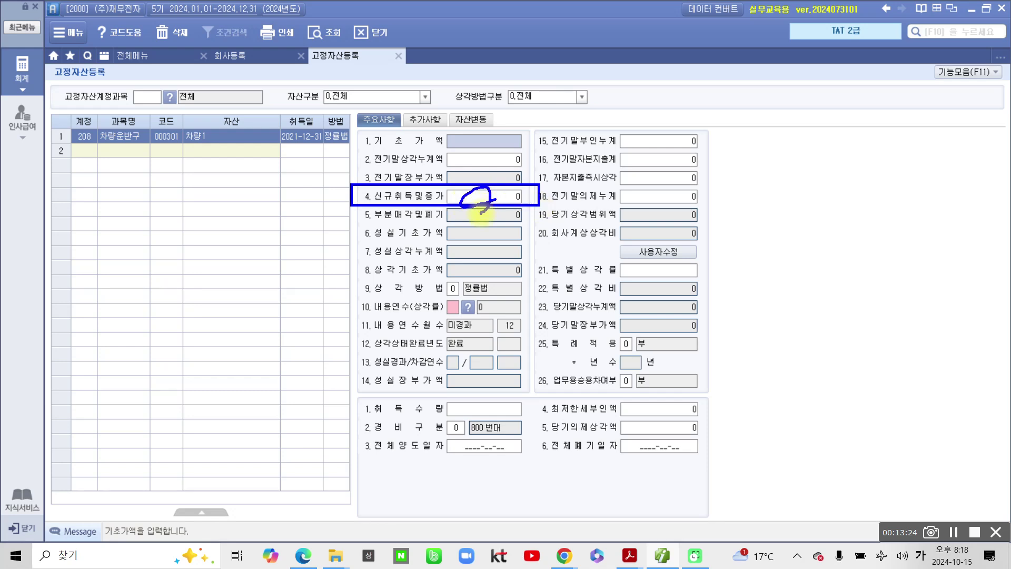
{"action": "mouse_move", "coordinate": [486, 128]}
{"action": "left_mouse_down"}
{"action": "mouse_move", "coordinate": [495, 138]}
{"action": "mouse_move", "coordinate": [473, 156]}
{"action": "left_mouse_up"}
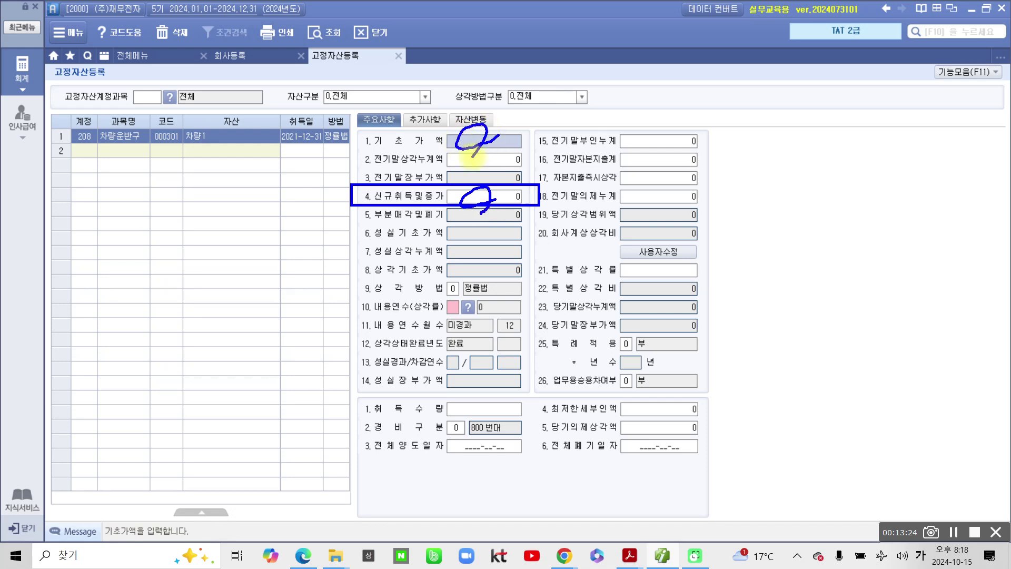
{"action": "key", "text": "Escape"}
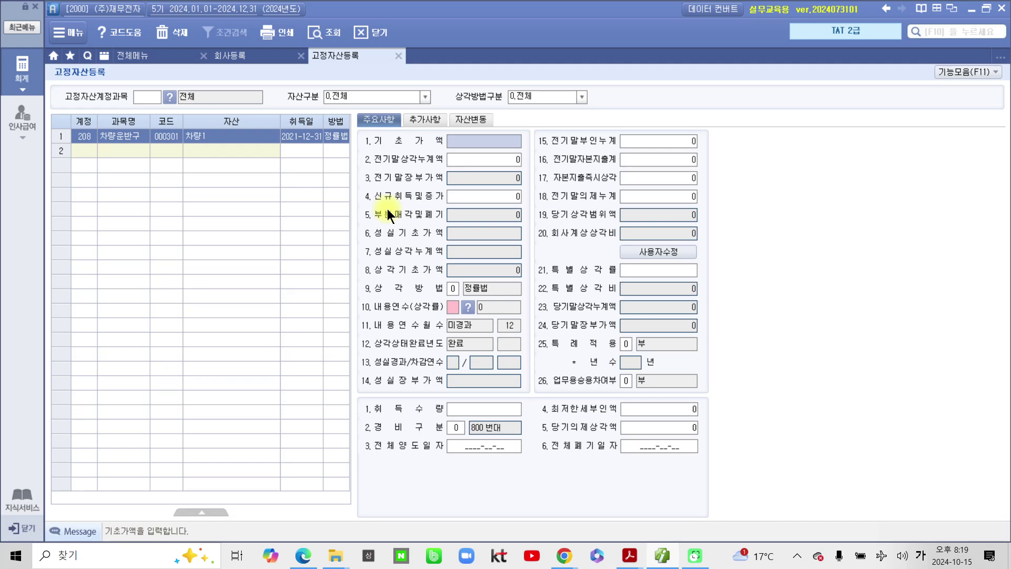
Step: Set 차량1's 기초가액 to 45,000,000 and its 전기말상각누계액 to 18,000,000
{"action": "key", "text": "Hangul"}
{"action": "type", "text": "4"}
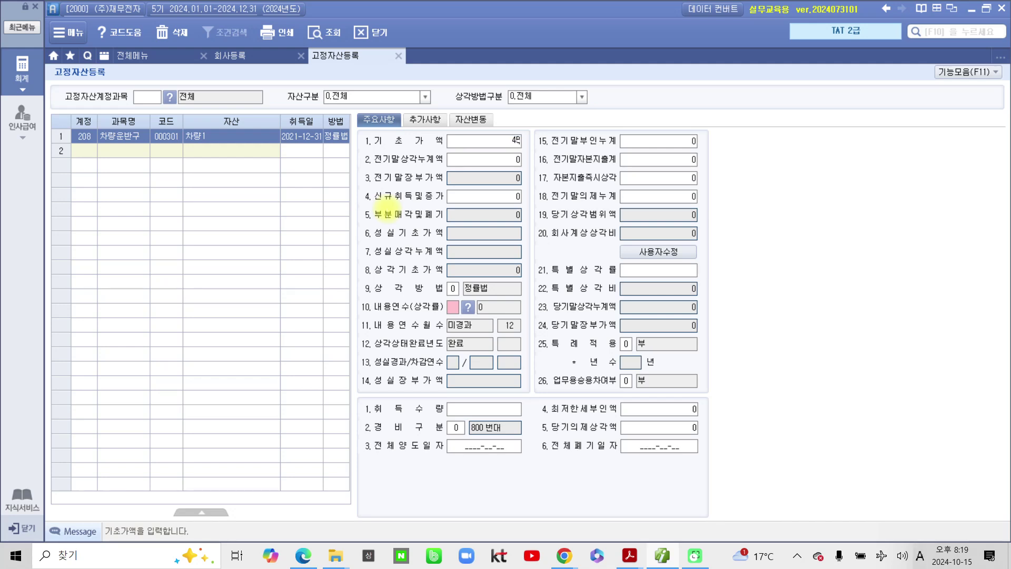
{"action": "type", "text": "5,000,000"}
{"action": "key", "text": "Return"}
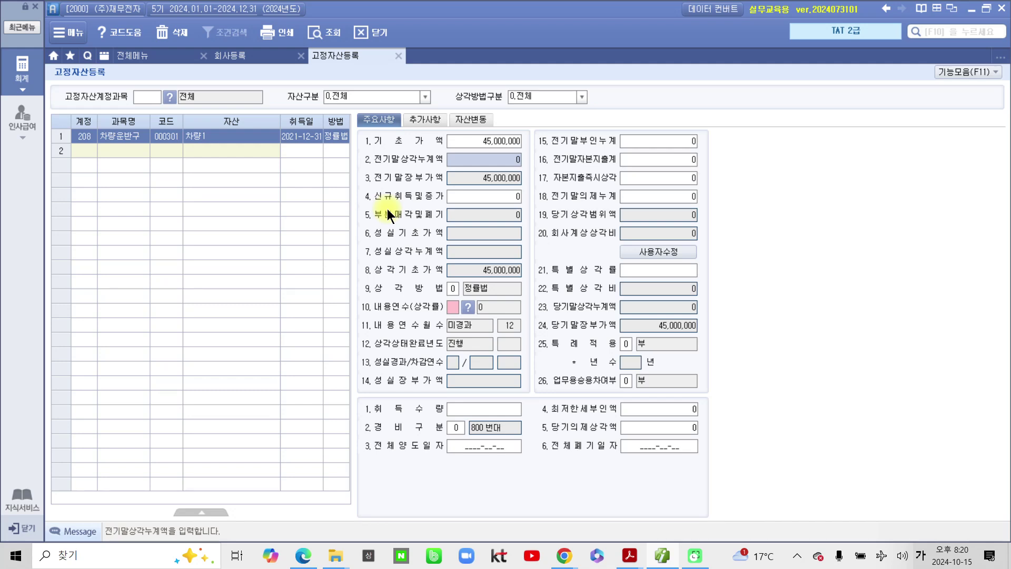
{"action": "type", "text": "18"}
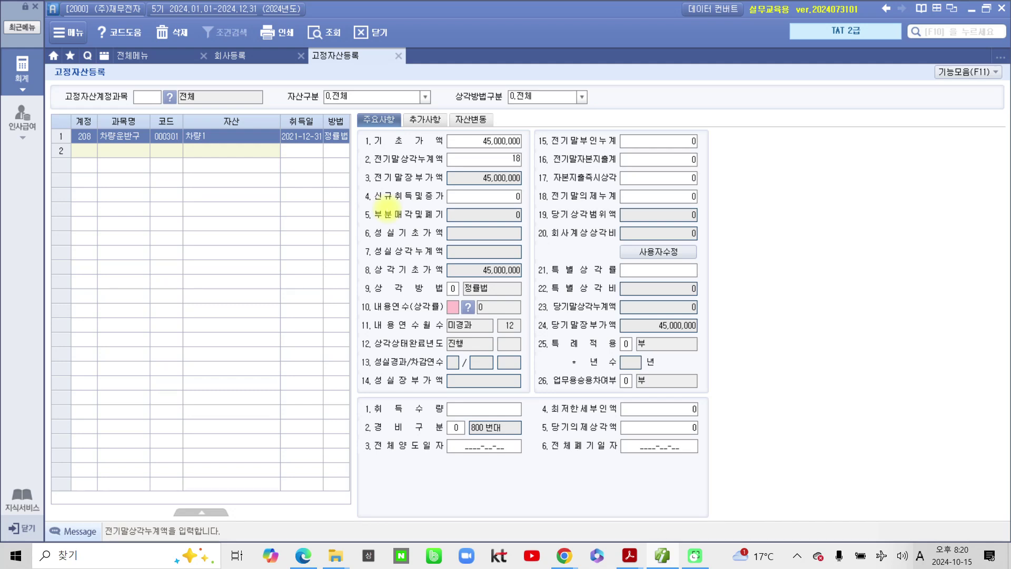
{"action": "type", "text": ",000,000"}
{"action": "key", "text": "Return"}
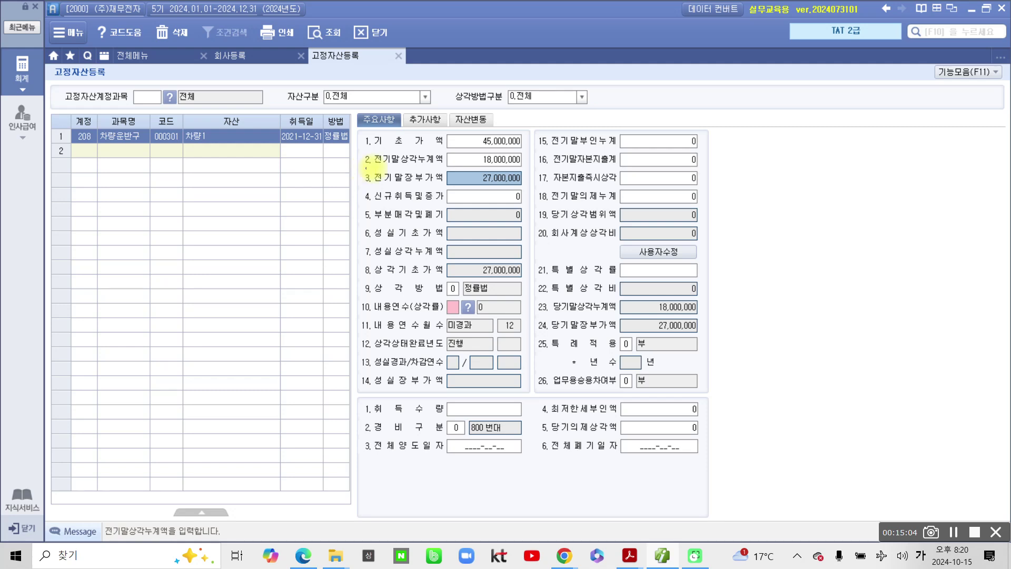
Step: Box 전기말장부가액 and handwrite a circled note 취득 with an arrow pointing to the 기초가액 amount
{"action": "mouse_move", "coordinate": [405, 166]}
{"action": "left_mouse_down"}
{"action": "mouse_move", "coordinate": [500, 199]}
{"action": "mouse_move", "coordinate": [533, 195]}
{"action": "left_mouse_up"}
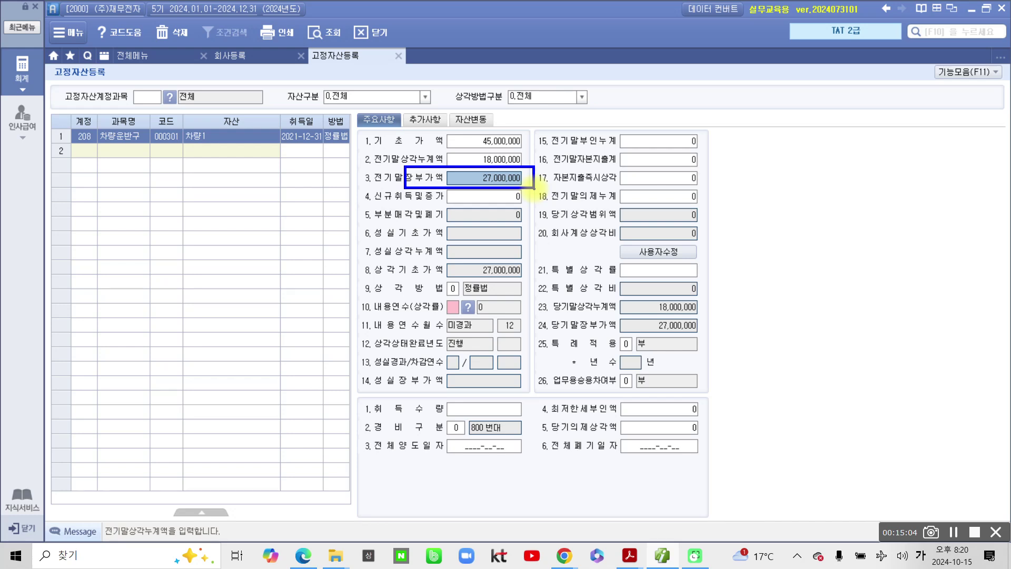
{"action": "left_click_drag", "start_coordinate": [557, 105], "coordinate": [523, 134]}
{"action": "mouse_move", "coordinate": [576, 79]}
{"action": "left_mouse_down"}
{"action": "mouse_move", "coordinate": [600, 108]}
{"action": "mouse_move", "coordinate": [592, 139]}
{"action": "mouse_move", "coordinate": [637, 114]}
{"action": "mouse_move", "coordinate": [658, 129]}
{"action": "mouse_move", "coordinate": [653, 153]}
{"action": "left_mouse_up"}
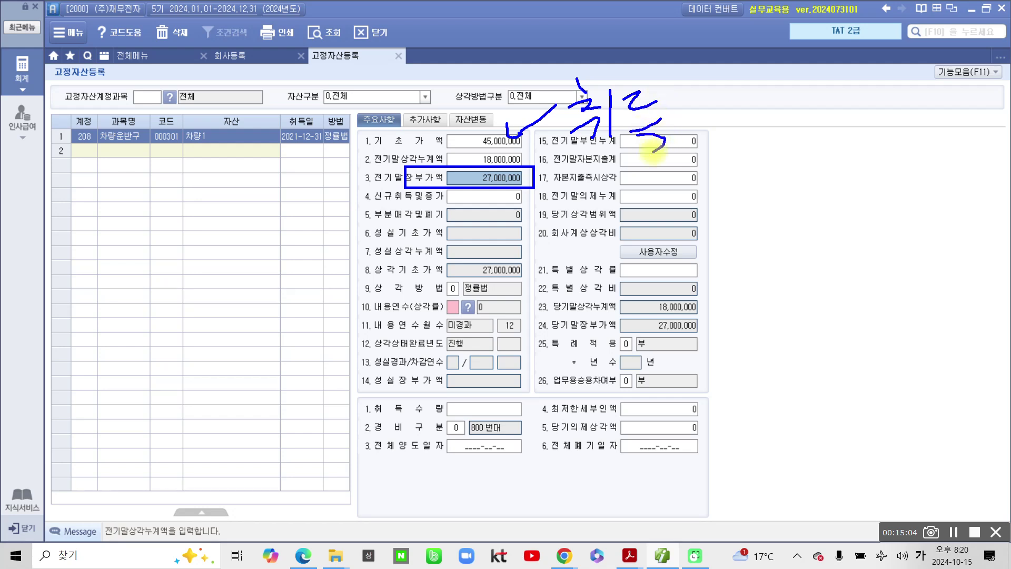
{"action": "mouse_move", "coordinate": [569, 127]}
{"action": "left_mouse_down"}
{"action": "mouse_move", "coordinate": [523, 158]}
{"action": "mouse_move", "coordinate": [541, 157]}
{"action": "left_mouse_up"}
{"action": "key", "text": "ctrl+z"}
{"action": "key", "text": "ctrl+z"}
{"action": "mouse_move", "coordinate": [660, 155]}
{"action": "left_mouse_down"}
{"action": "mouse_move", "coordinate": [567, 95]}
{"action": "mouse_move", "coordinate": [666, 140]}
{"action": "left_mouse_up"}
Step: Circle the 전기말상각누계액 item number, handwrite a note with an arrow beside the amounts, and clear the marks
{"action": "left_click_drag", "start_coordinate": [375, 147], "coordinate": [370, 164]}
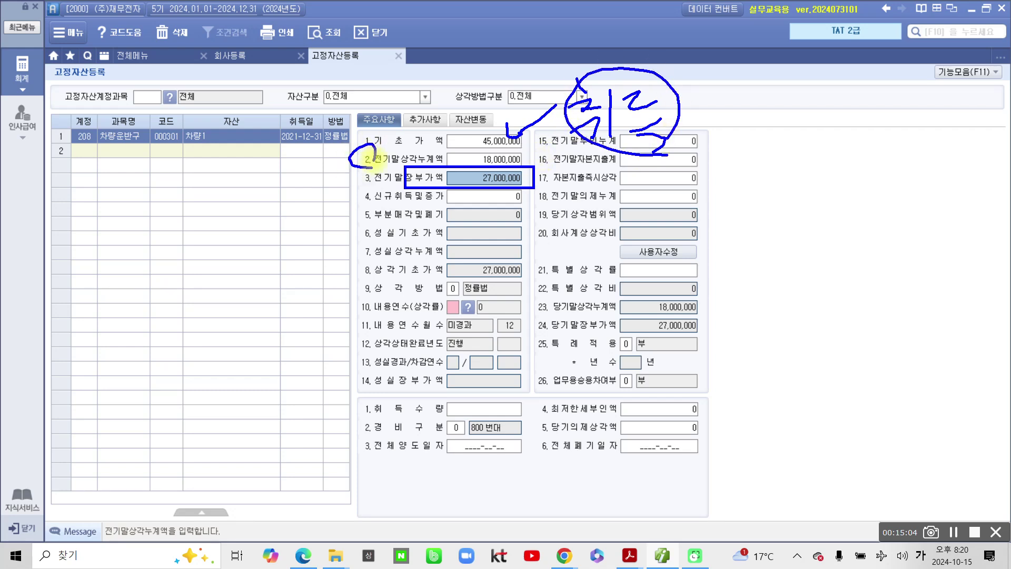
{"action": "mouse_move", "coordinate": [605, 234]}
{"action": "left_mouse_down"}
{"action": "mouse_move", "coordinate": [526, 187]}
{"action": "mouse_move", "coordinate": [532, 195]}
{"action": "left_mouse_up"}
{"action": "left_click_drag", "start_coordinate": [640, 214], "coordinate": [625, 257]}
{"action": "left_click_drag", "start_coordinate": [661, 235], "coordinate": [669, 251]}
{"action": "left_click_drag", "start_coordinate": [686, 195], "coordinate": [696, 224]}
{"action": "mouse_move", "coordinate": [714, 226]}
{"action": "left_mouse_down"}
{"action": "mouse_move", "coordinate": [679, 257]}
{"action": "mouse_move", "coordinate": [690, 263]}
{"action": "left_mouse_up"}
{"action": "mouse_move", "coordinate": [718, 207]}
{"action": "left_mouse_down"}
{"action": "mouse_move", "coordinate": [720, 246]}
{"action": "mouse_move", "coordinate": [743, 213]}
{"action": "left_mouse_up"}
{"action": "mouse_move", "coordinate": [700, 265]}
{"action": "left_mouse_down"}
{"action": "mouse_move", "coordinate": [753, 256]}
{"action": "mouse_move", "coordinate": [735, 293]}
{"action": "left_mouse_up"}
{"action": "mouse_move", "coordinate": [758, 219]}
{"action": "left_mouse_down"}
{"action": "mouse_move", "coordinate": [763, 242]}
{"action": "mouse_move", "coordinate": [815, 243]}
{"action": "left_mouse_up"}
{"action": "mouse_move", "coordinate": [758, 266]}
{"action": "left_mouse_down"}
{"action": "mouse_move", "coordinate": [765, 287]}
{"action": "mouse_move", "coordinate": [801, 255]}
{"action": "mouse_move", "coordinate": [831, 274]}
{"action": "mouse_move", "coordinate": [848, 348]}
{"action": "left_mouse_up"}
{"action": "key", "text": "Escape"}
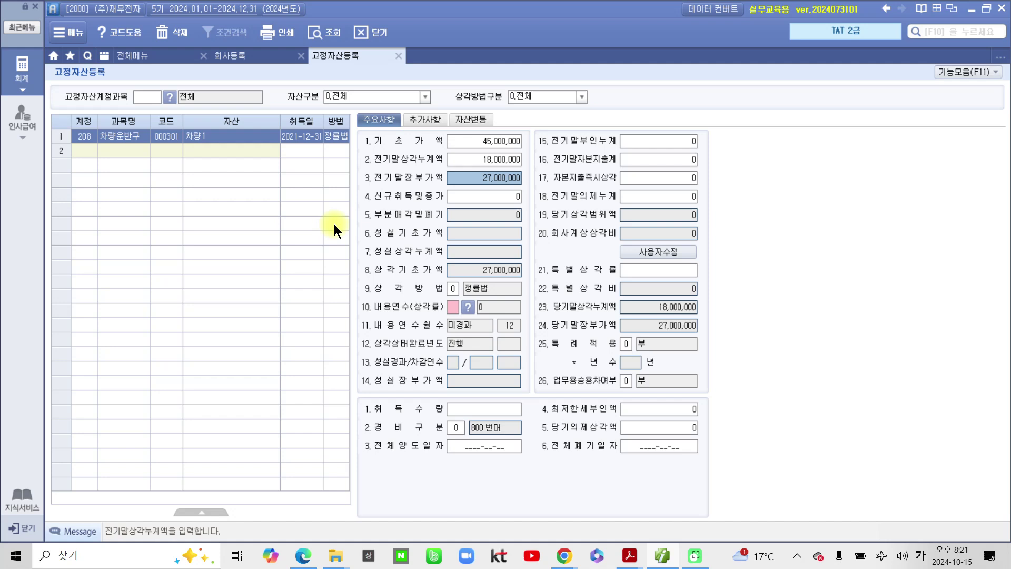
Step: Advance to the 상각방법 field, circle 정률법 with an arrow to the asset row's 방법 column, and clear the marks
{"action": "key", "text": "Return"}
{"action": "key", "text": "Return"}
{"action": "key", "text": "Return"}
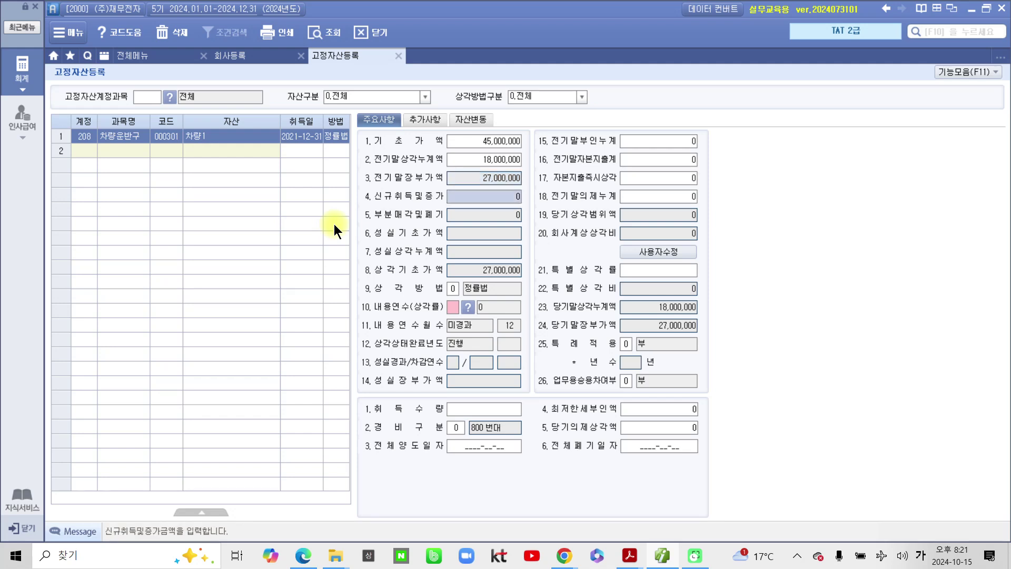
{"action": "key", "text": "Return"}
{"action": "key", "text": "Return"}
{"action": "key", "text": "Return"}
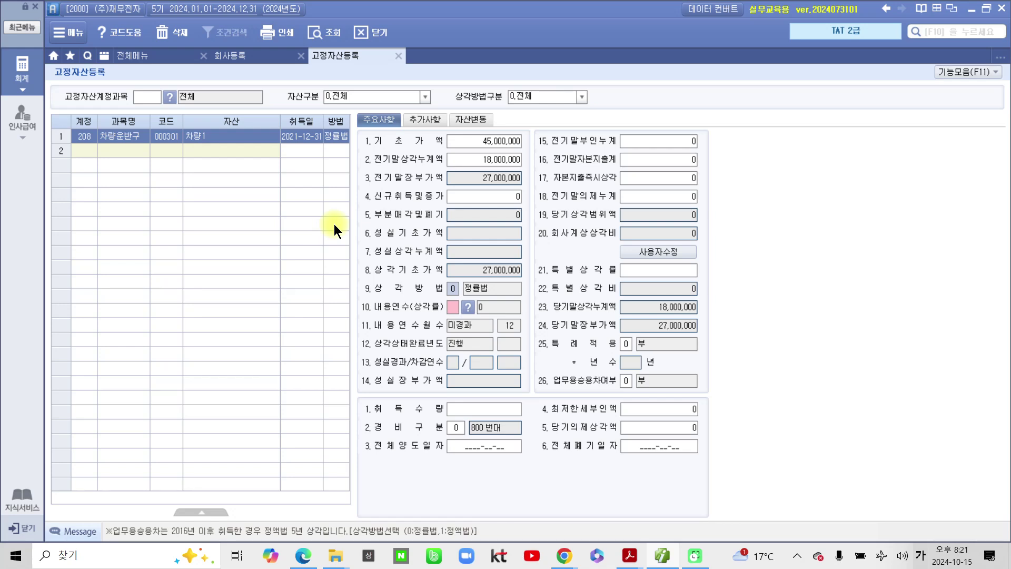
{"action": "mouse_move", "coordinate": [454, 270]}
{"action": "left_mouse_down"}
{"action": "mouse_move", "coordinate": [439, 300]}
{"action": "mouse_move", "coordinate": [471, 268]}
{"action": "mouse_move", "coordinate": [446, 269]}
{"action": "mouse_move", "coordinate": [331, 158]}
{"action": "mouse_move", "coordinate": [341, 160]}
{"action": "left_mouse_up"}
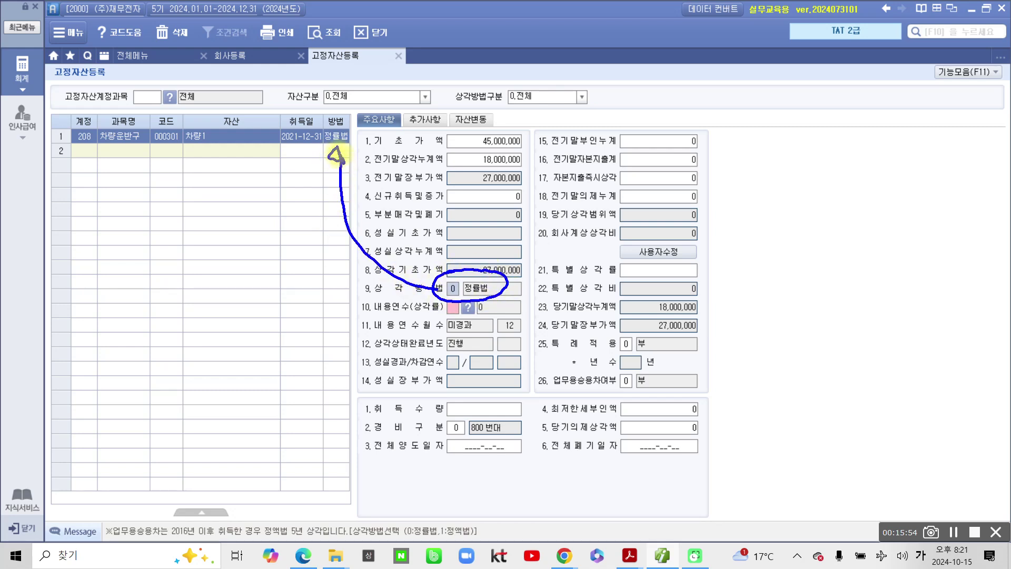
{"action": "key", "text": "Escape"}
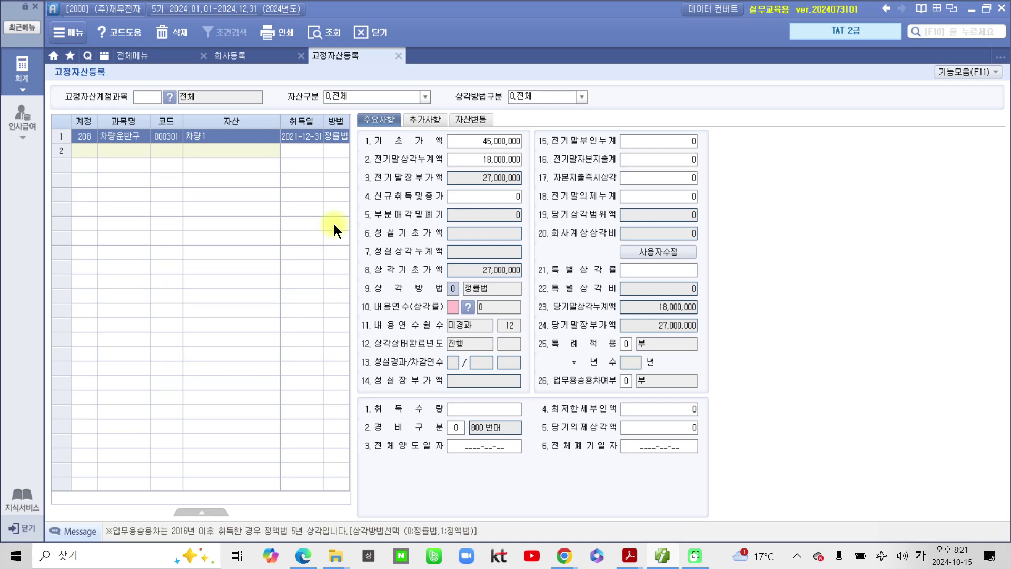
Step: Circle the 상각방법 code, the message label and its option codes linked by an arrow, and clear the marks
{"action": "key", "text": "ctrl+shift+d"}
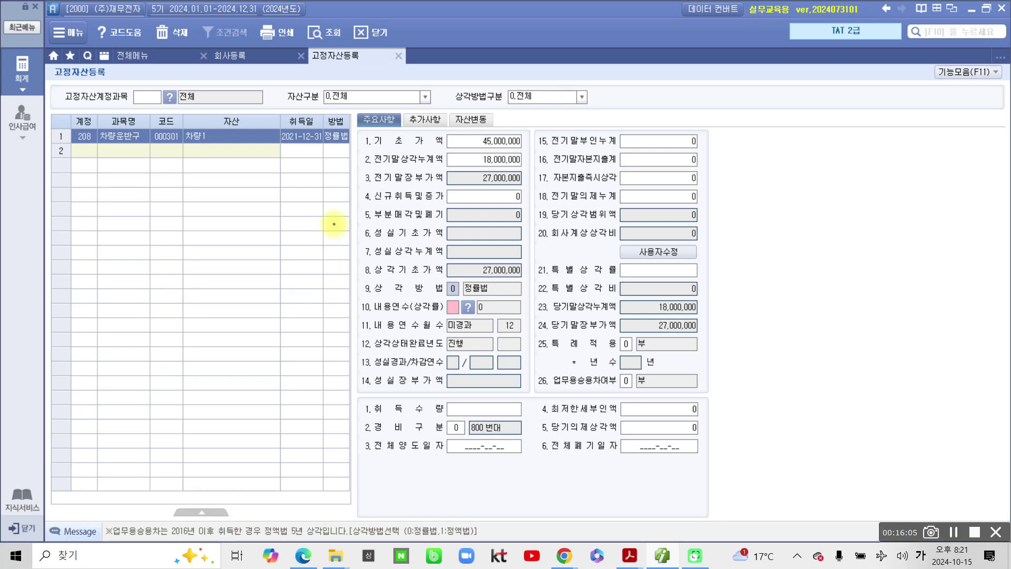
{"action": "left_click_drag", "start_coordinate": [458, 290], "coordinate": [441, 311]}
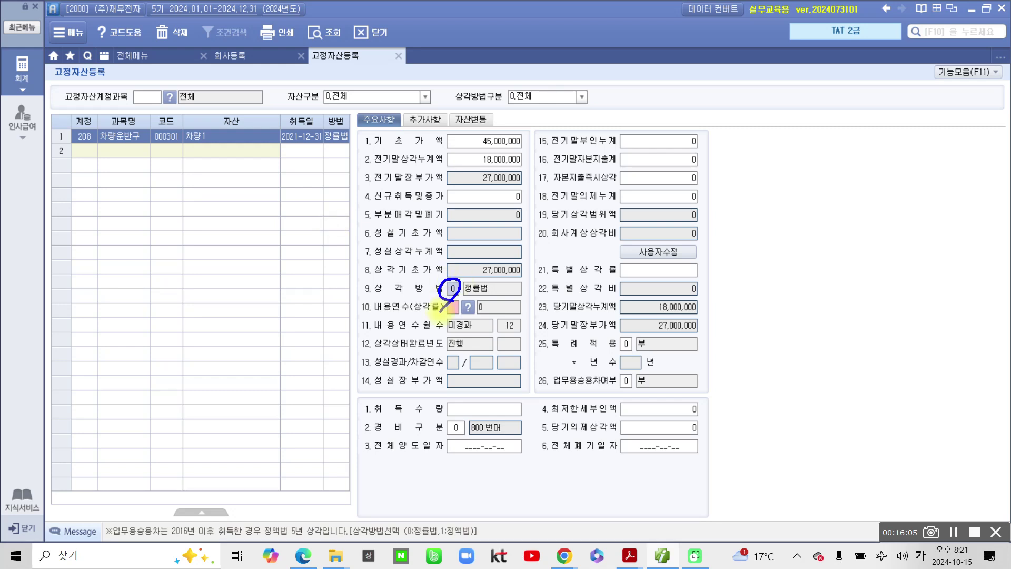
{"action": "mouse_move", "coordinate": [396, 521]}
{"action": "left_mouse_down"}
{"action": "mouse_move", "coordinate": [410, 555]}
{"action": "mouse_move", "coordinate": [463, 510]}
{"action": "mouse_move", "coordinate": [396, 524]}
{"action": "left_mouse_up"}
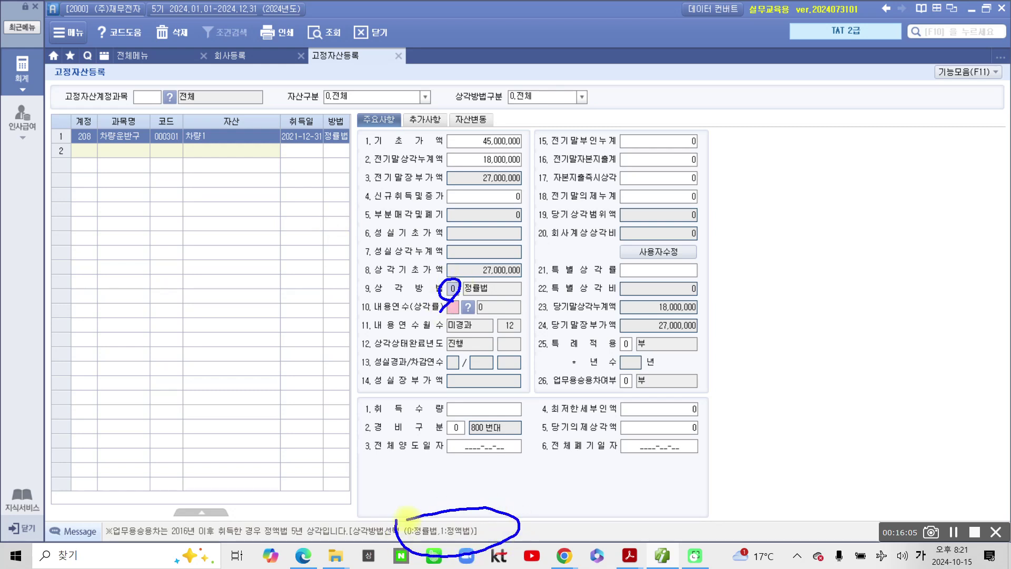
{"action": "mouse_move", "coordinate": [105, 552]}
{"action": "left_mouse_down"}
{"action": "mouse_move", "coordinate": [95, 553]}
{"action": "mouse_move", "coordinate": [182, 489]}
{"action": "mouse_move", "coordinate": [419, 489]}
{"action": "left_mouse_up"}
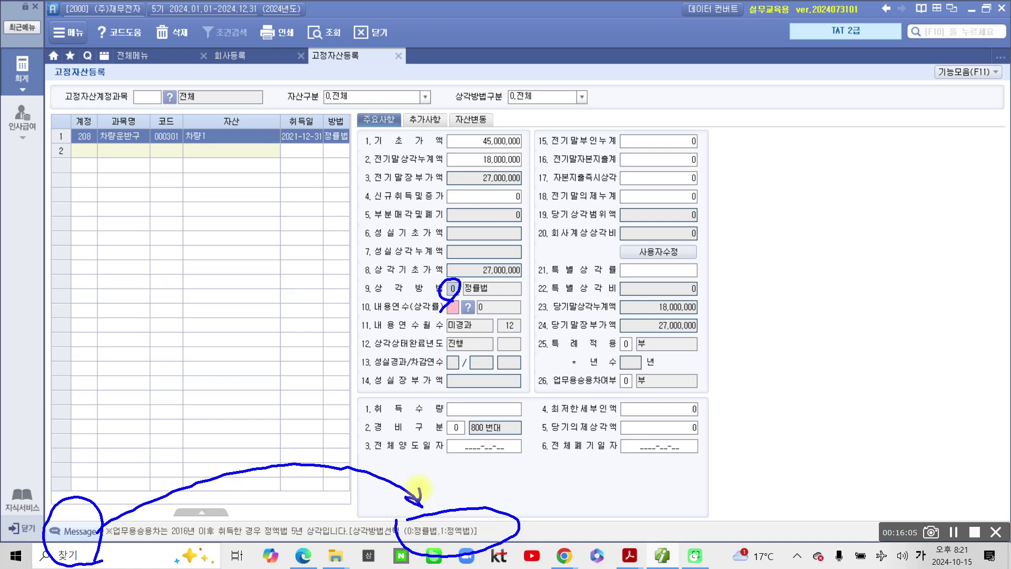
{"action": "left_click_drag", "start_coordinate": [451, 269], "coordinate": [440, 313]}
{"action": "key", "text": "Escape"}
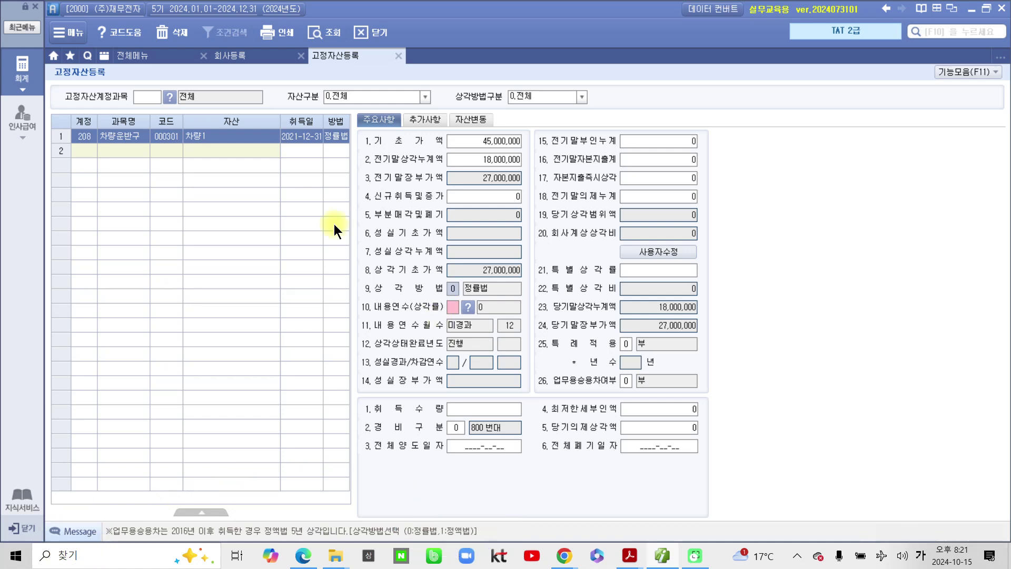
Step: Set the 상각방법 to 1 정액법, and briefly mark it, the 방법 column and the 내용연수 field
{"action": "type", "text": "1"}
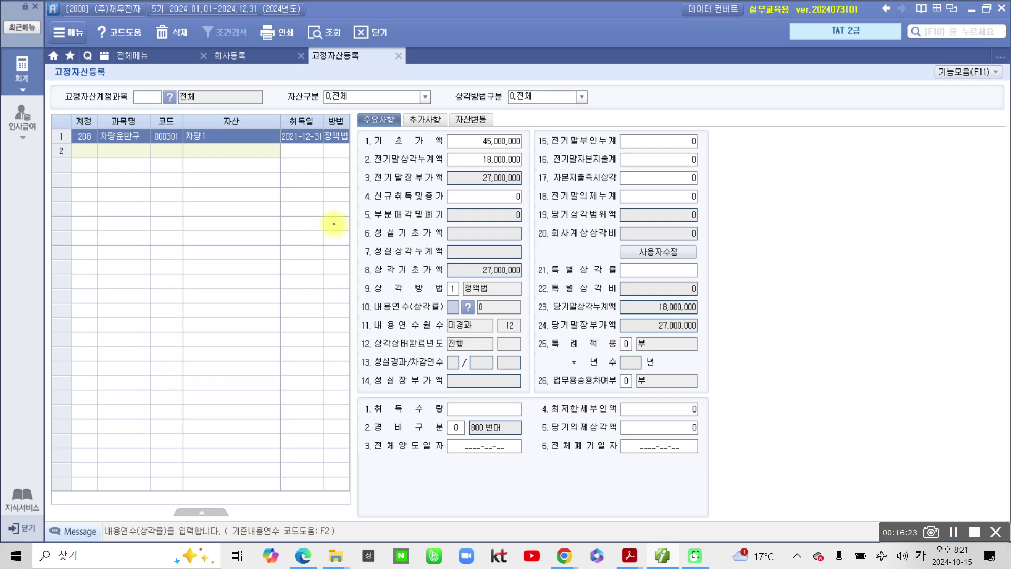
{"action": "mouse_move", "coordinate": [445, 282]}
{"action": "left_mouse_down"}
{"action": "mouse_move", "coordinate": [516, 287]}
{"action": "mouse_move", "coordinate": [406, 300]}
{"action": "mouse_move", "coordinate": [329, 134]}
{"action": "mouse_move", "coordinate": [332, 156]}
{"action": "mouse_move", "coordinate": [332, 144]}
{"action": "left_mouse_up"}
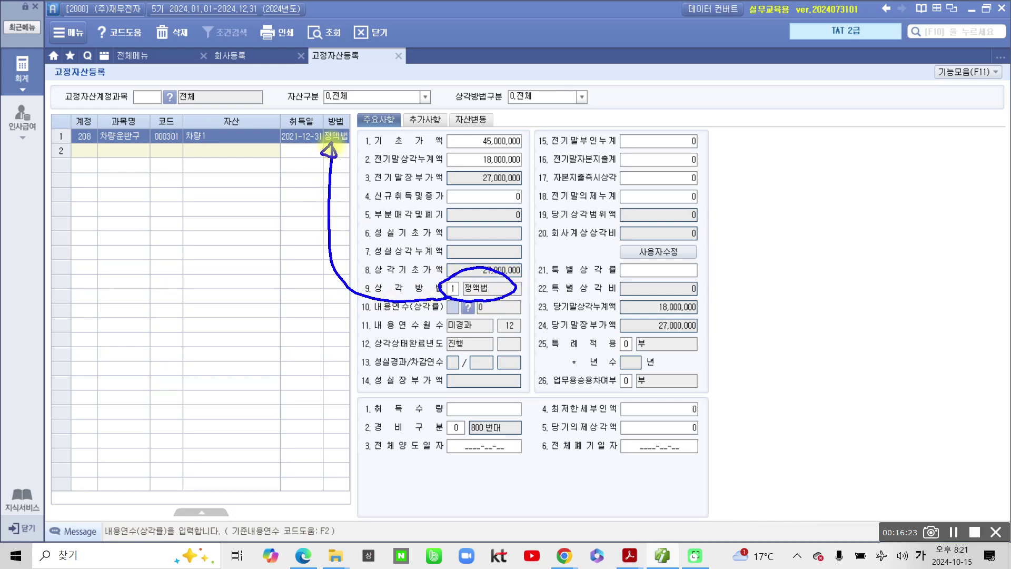
{"action": "mouse_move", "coordinate": [332, 144]}
{"action": "left_mouse_down"}
{"action": "mouse_move", "coordinate": [349, 112]}
{"action": "mouse_move", "coordinate": [359, 138]}
{"action": "left_mouse_up"}
{"action": "mouse_move", "coordinate": [416, 287]}
{"action": "left_mouse_down"}
{"action": "mouse_move", "coordinate": [434, 287]}
{"action": "mouse_move", "coordinate": [421, 310]}
{"action": "mouse_move", "coordinate": [467, 325]}
{"action": "left_mouse_up"}
{"action": "key", "text": "Escape"}
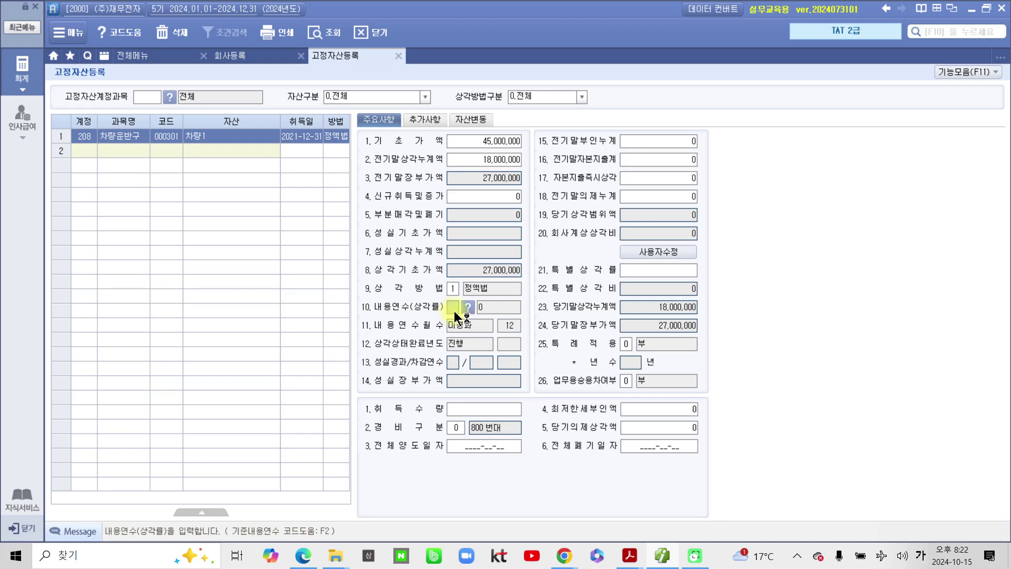
Step: Set the 내용연수 to 5, and box and tick the 회사계상상각비 line
{"action": "key", "text": "Hangul"}
{"action": "key", "text": "Return"}
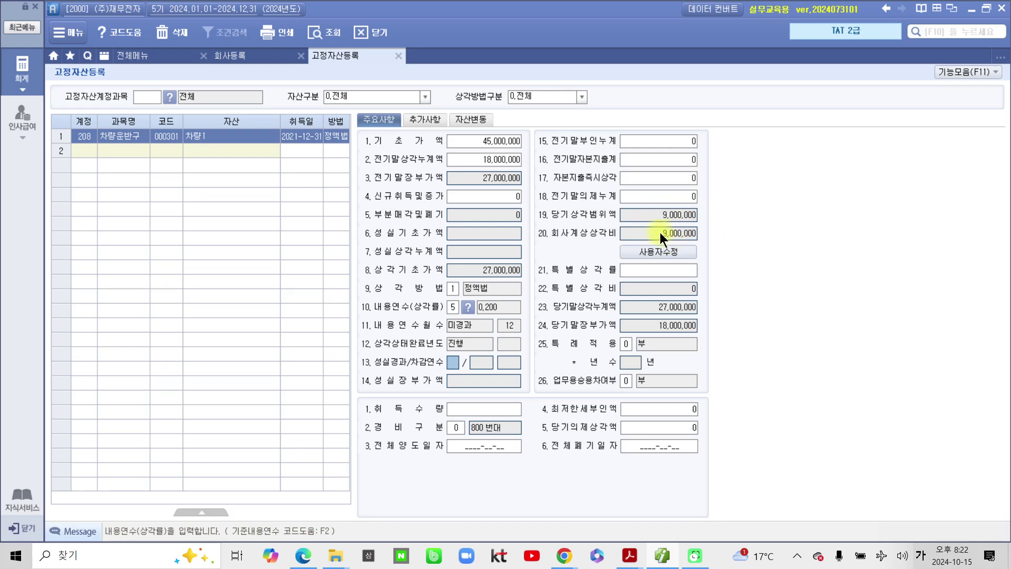
{"action": "mouse_move", "coordinate": [511, 215]}
{"action": "left_mouse_down"}
{"action": "mouse_move", "coordinate": [733, 245]}
{"action": "mouse_move", "coordinate": [742, 228]}
{"action": "left_mouse_up"}
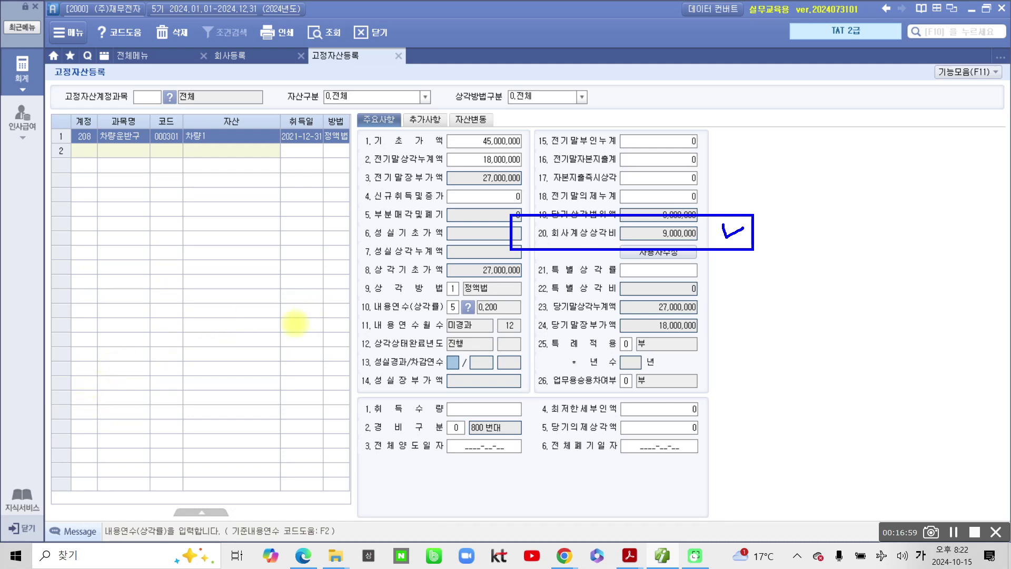
Step: Clear the marks, box the 경비구분 line, and set the 경비구분 of 차량1 to 0.800번대
{"action": "key", "text": "Escape"}
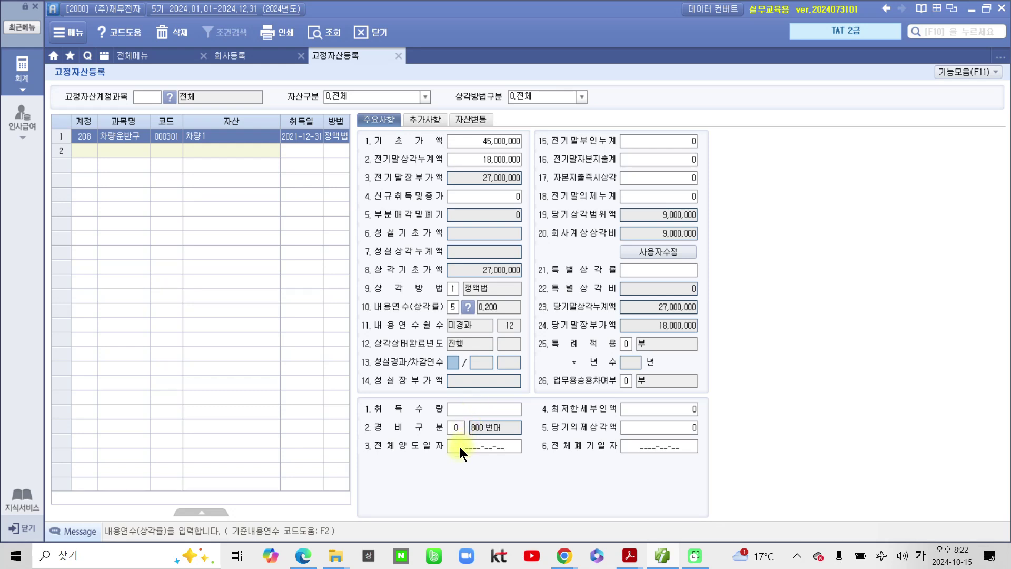
{"action": "mouse_move", "coordinate": [349, 413]}
{"action": "left_mouse_down"}
{"action": "mouse_move", "coordinate": [372, 430]}
{"action": "mouse_move", "coordinate": [548, 444]}
{"action": "left_mouse_up"}
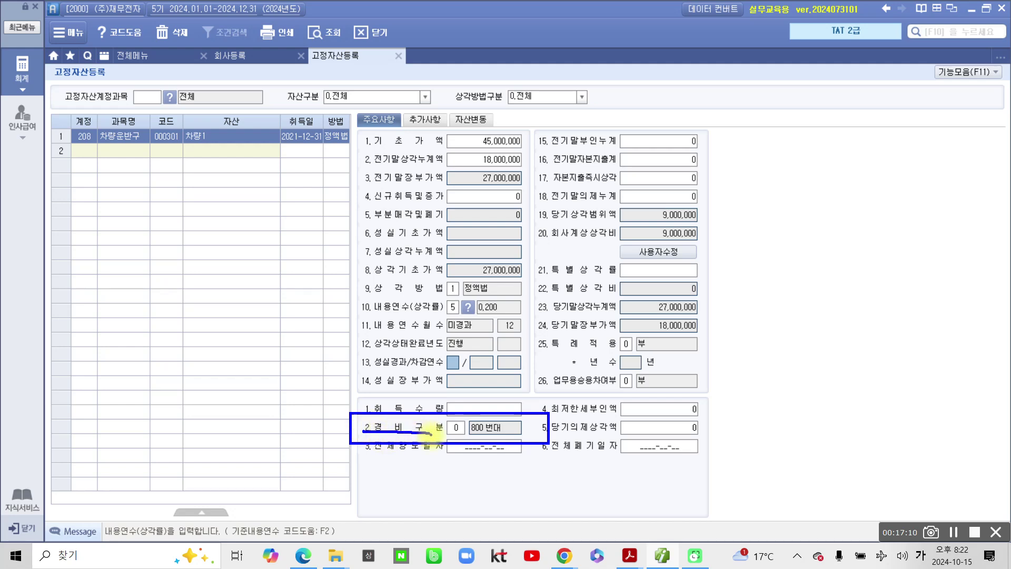
{"action": "left_click", "coordinate": [463, 429]}
{"action": "left_click", "coordinate": [462, 429]}
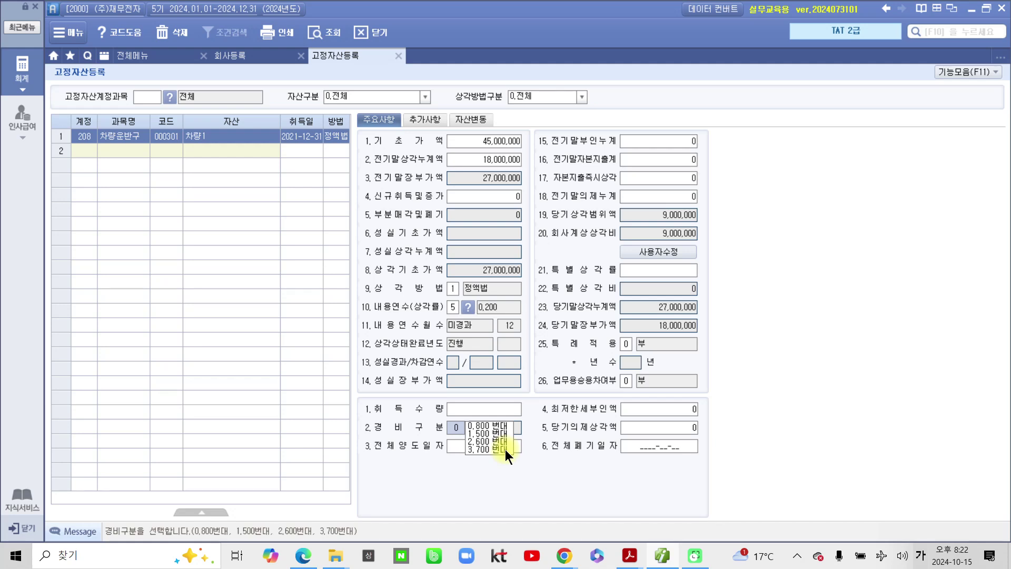
{"action": "left_click", "coordinate": [481, 427]}
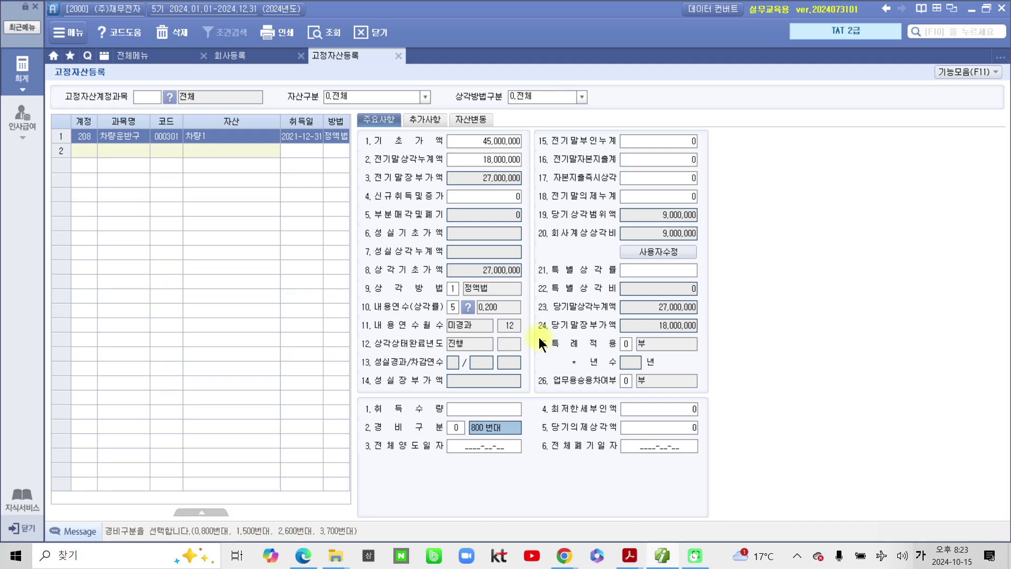
{"action": "mouse_move", "coordinate": [321, 29]}
{"action": "left_mouse_down"}
{"action": "mouse_move", "coordinate": [389, 83]}
{"action": "mouse_move", "coordinate": [337, 33]}
{"action": "left_mouse_up"}
Step: Switch to the PDF textbook, highlight 등록한 업무용승용차를 and 메뉴에 등록하시오 in 수행 2, and box its vehicle table with an arrow
{"action": "left_click", "coordinate": [629, 556]}
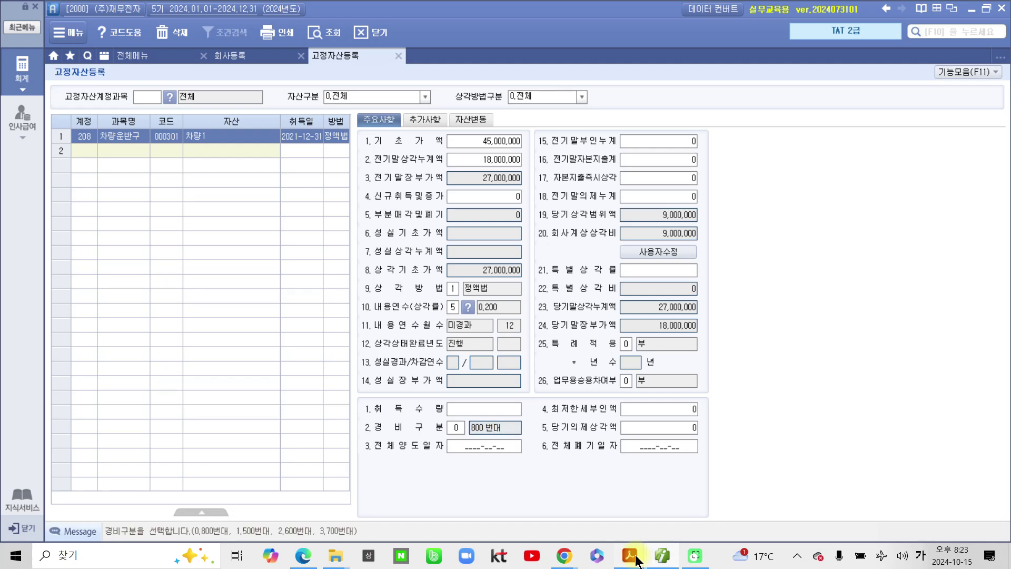
{"action": "left_click", "coordinate": [665, 491]}
{"action": "scroll", "coordinate": [440, 454], "scroll_direction": "down", "scroll_amount": 3}
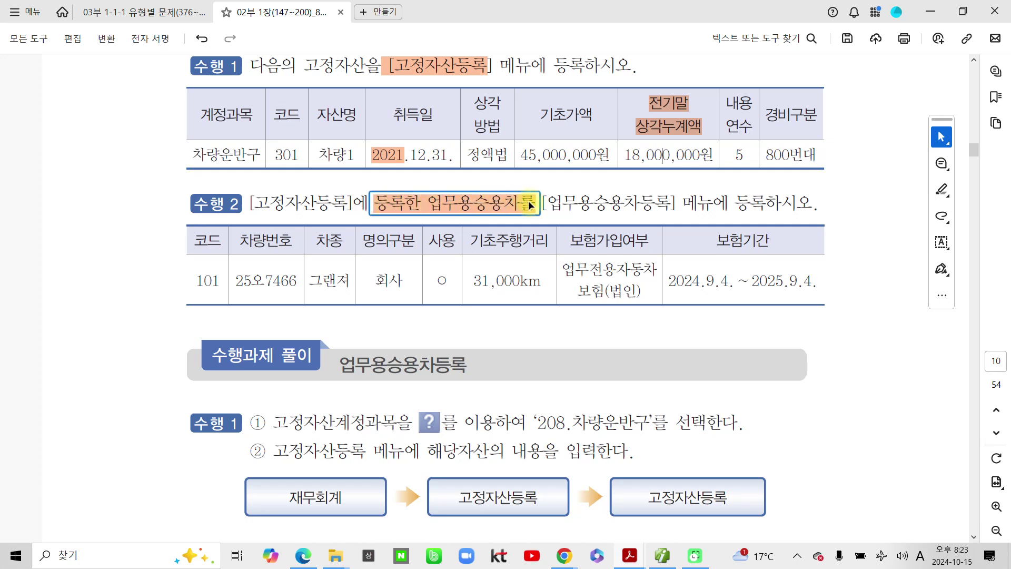
{"action": "left_click_drag", "start_coordinate": [682, 203], "coordinate": [810, 212]}
{"action": "left_click", "coordinate": [810, 230]}
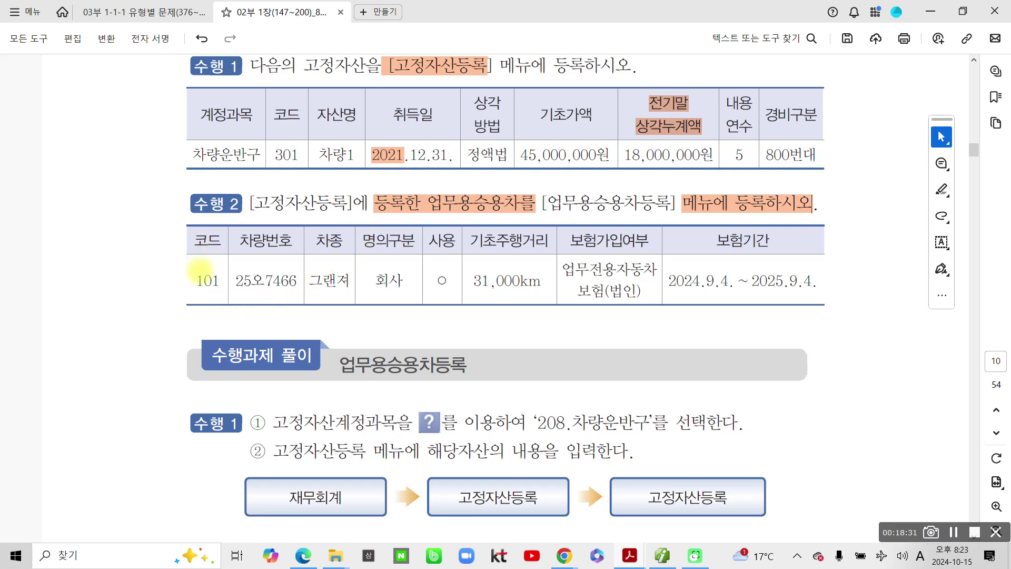
{"action": "left_click_drag", "start_coordinate": [188, 225], "coordinate": [839, 318]}
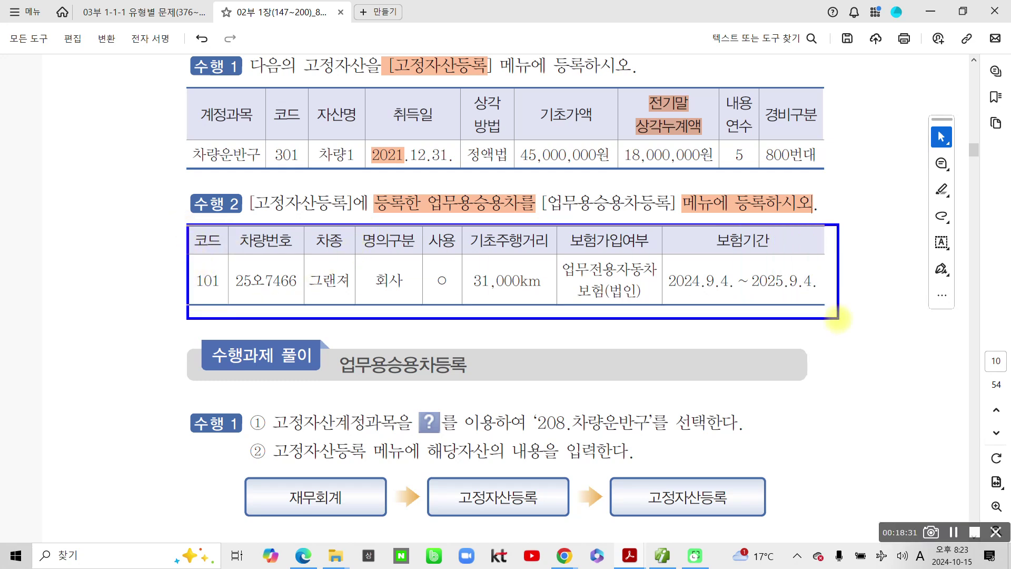
{"action": "mouse_move", "coordinate": [88, 274]}
{"action": "left_mouse_down"}
{"action": "mouse_move", "coordinate": [179, 273]}
{"action": "mouse_move", "coordinate": [166, 258]}
{"action": "mouse_move", "coordinate": [187, 272]}
{"action": "mouse_move", "coordinate": [174, 272]}
{"action": "left_mouse_up"}
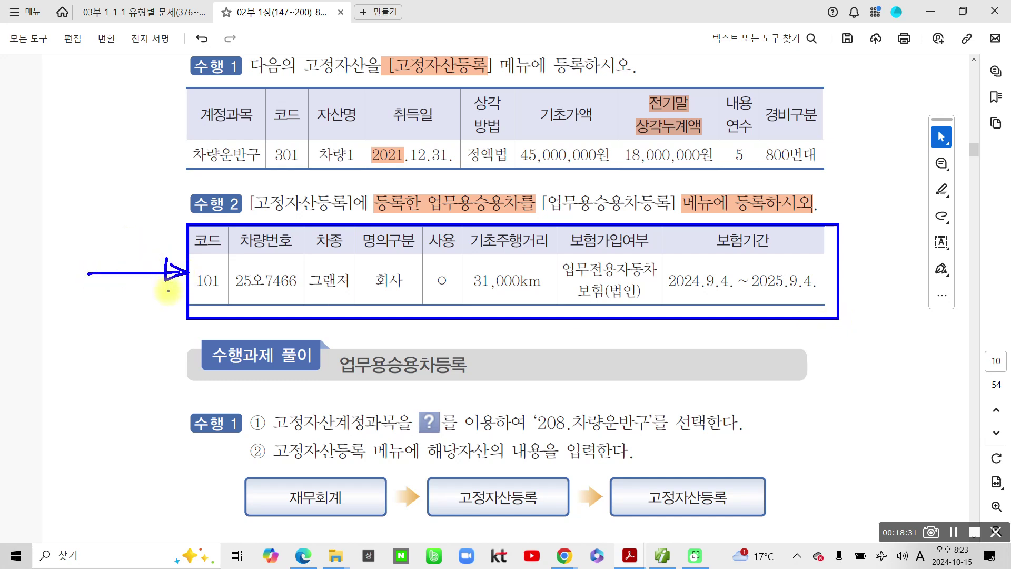
Step: Switch back to Smart A, mark 기초정보관리 and its 업무용승용차등록 entry in the accounting menu, and open 업무용승용차등록
{"action": "left_click", "coordinate": [663, 556]}
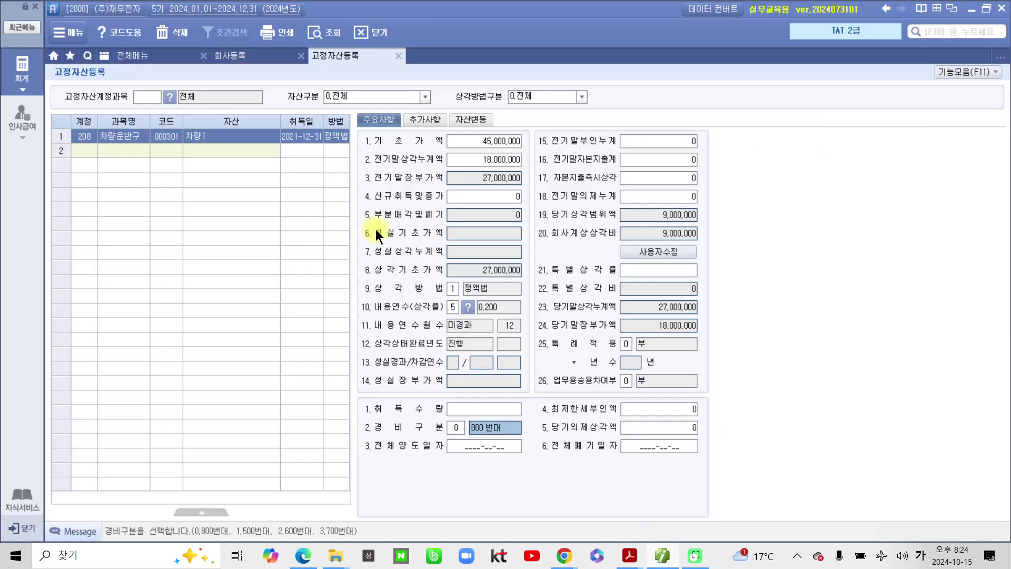
{"action": "left_click", "coordinate": [42, 76]}
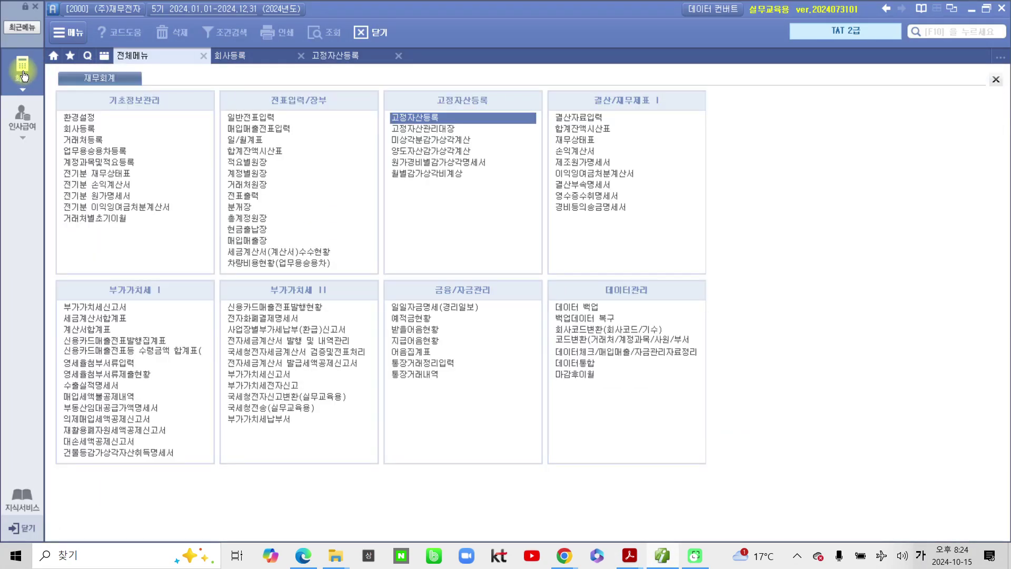
{"action": "left_click_drag", "start_coordinate": [90, 86], "coordinate": [198, 112]}
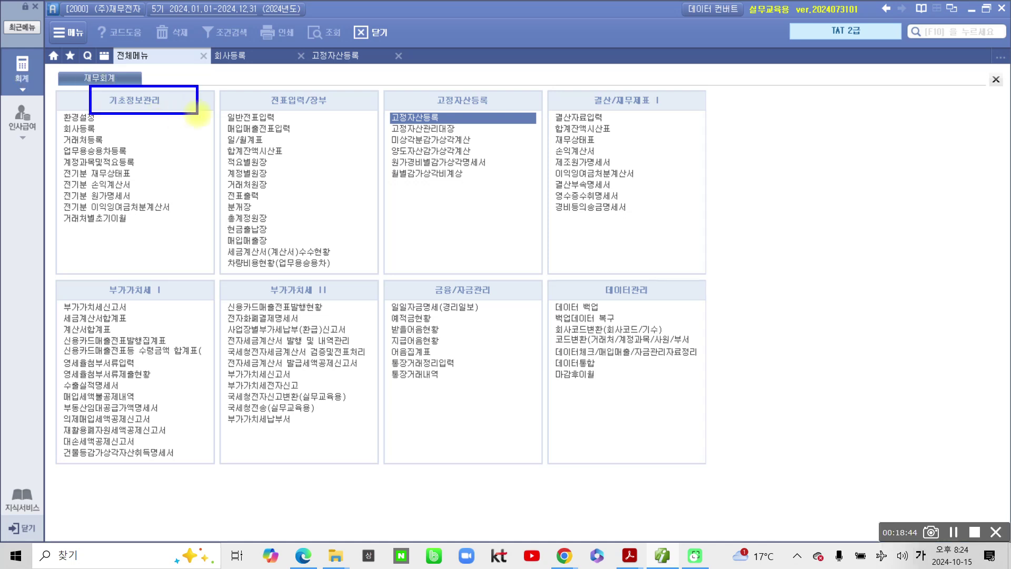
{"action": "left_click_drag", "start_coordinate": [52, 142], "coordinate": [157, 151]}
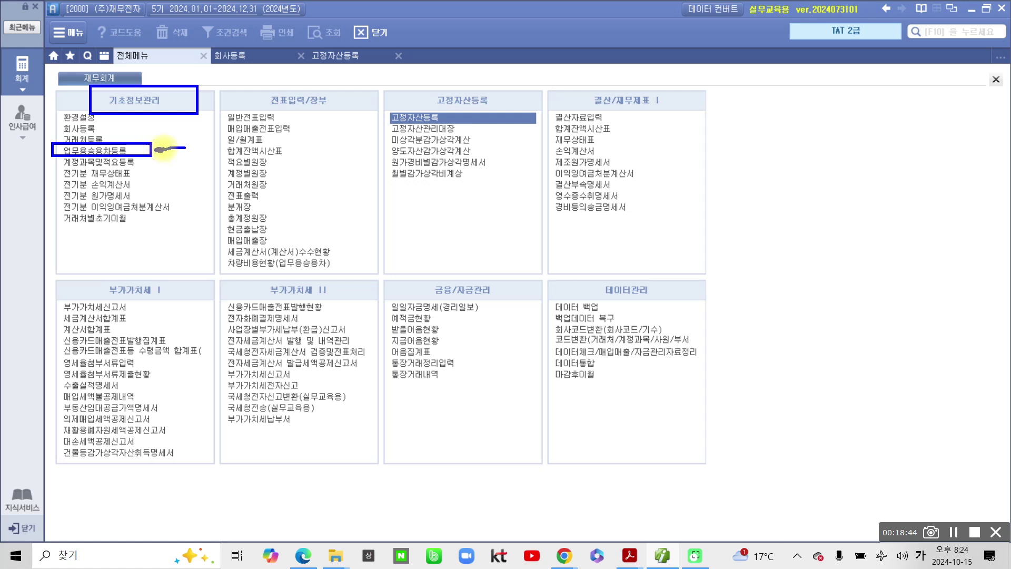
{"action": "left_click", "coordinate": [99, 149]}
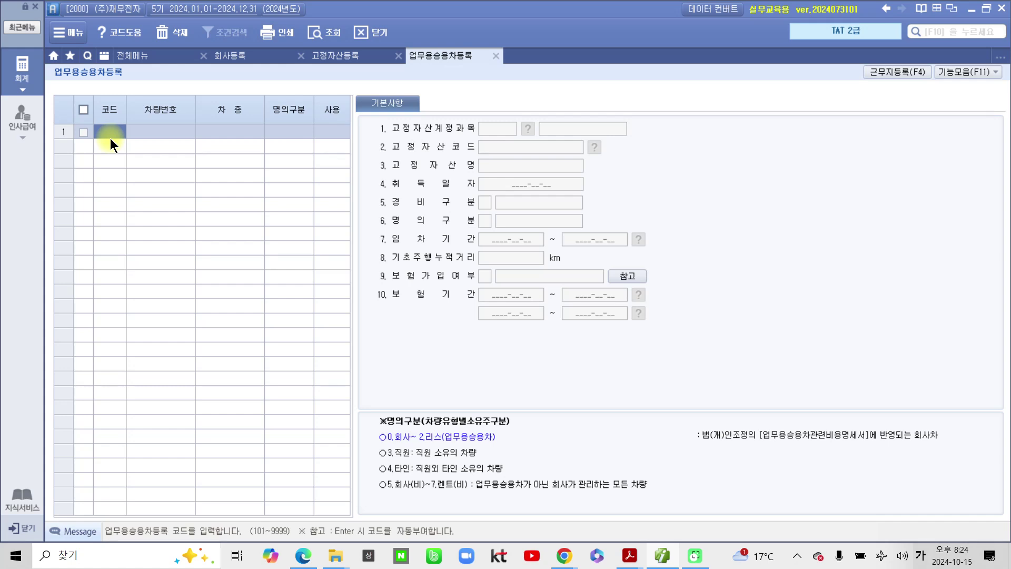
{"action": "type", "text": "01"}
{"action": "key", "text": "Return"}
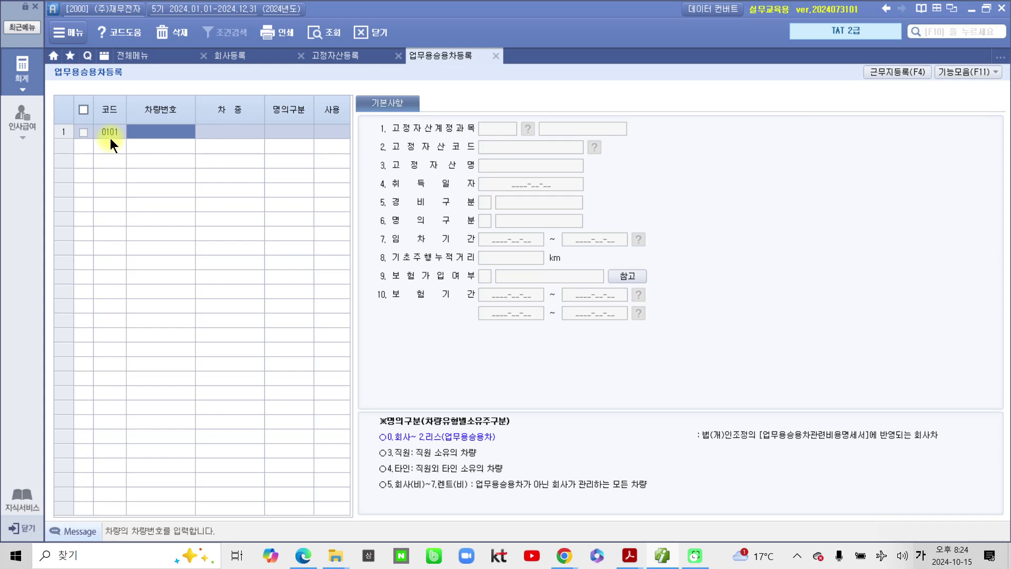
{"action": "type", "text": "25"}
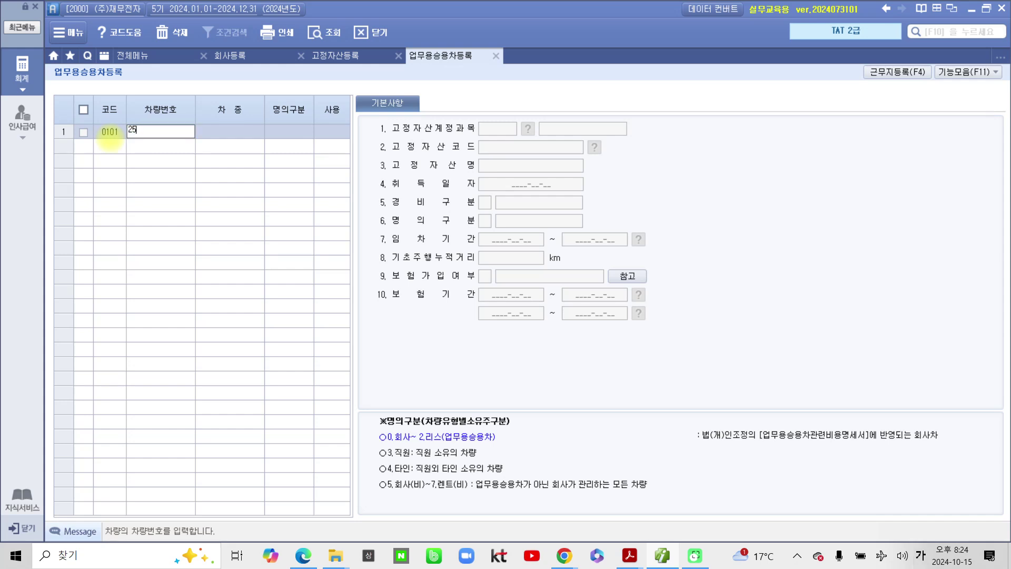
{"action": "type", "text": "오7466"}
{"action": "key", "text": "Return"}
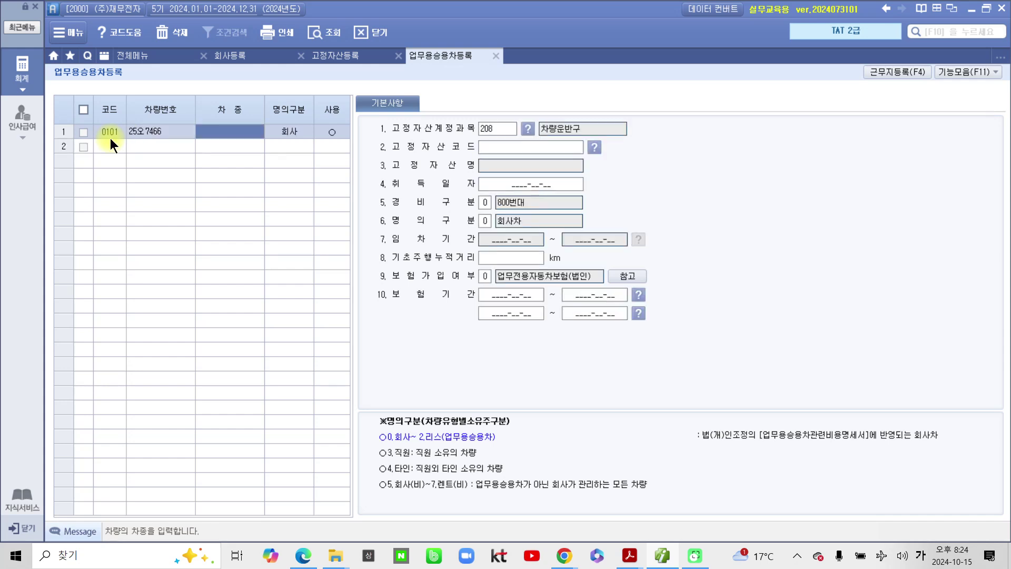
Step: Set the vehicle's 차종 to 그랜져 and accept 0.회사 as its 명의구분
{"action": "type", "text": "그랜"}
{"action": "type", "text": "저"}
{"action": "key", "text": "Return"}
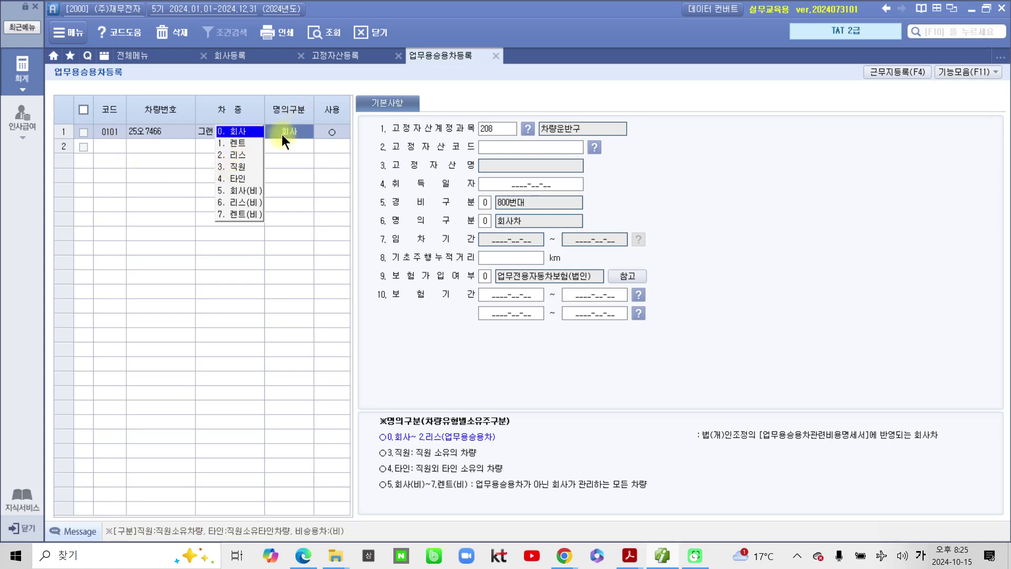
{"action": "key", "text": "Return"}
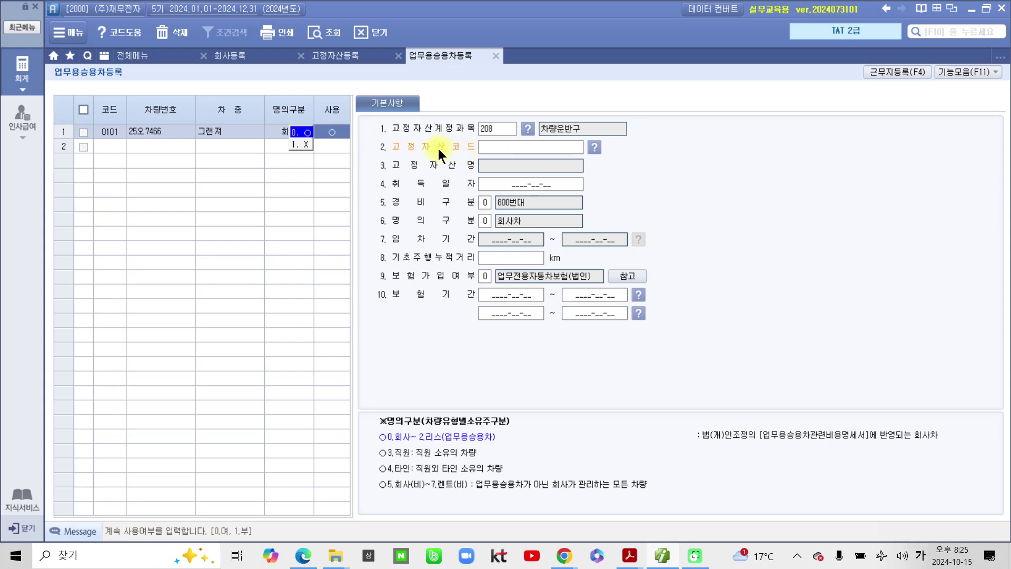
Step: Mark the 고정자산코드 field, look up the registered assets, and assign 000301 차량1 to the vehicle
{"action": "mouse_move", "coordinate": [362, 135]}
{"action": "left_mouse_down"}
{"action": "mouse_move", "coordinate": [389, 146]}
{"action": "mouse_move", "coordinate": [634, 156]}
{"action": "mouse_move", "coordinate": [575, 142]}
{"action": "mouse_move", "coordinate": [608, 145]}
{"action": "left_mouse_up"}
{"action": "left_click", "coordinate": [514, 147]}
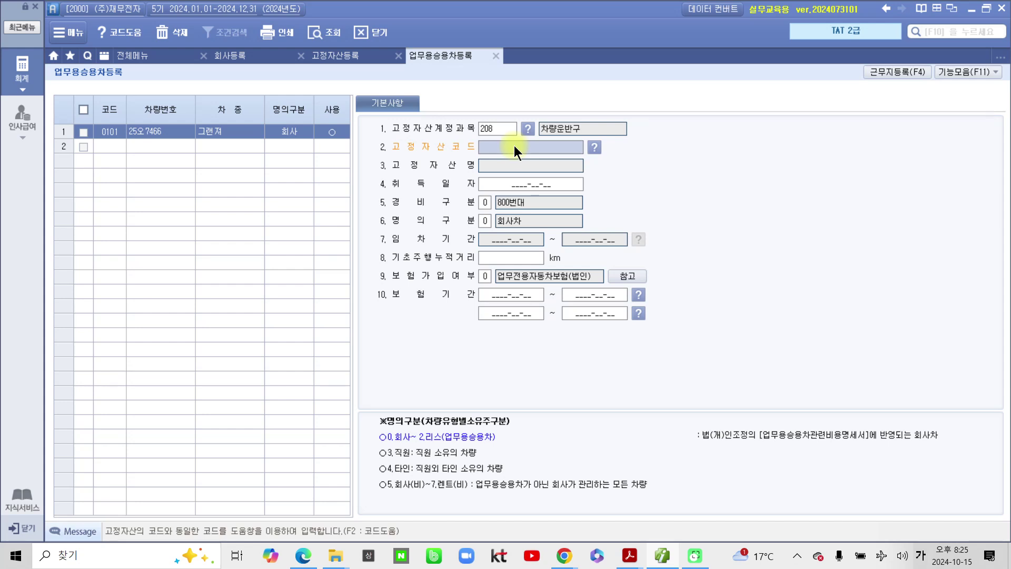
{"action": "key", "text": "F2"}
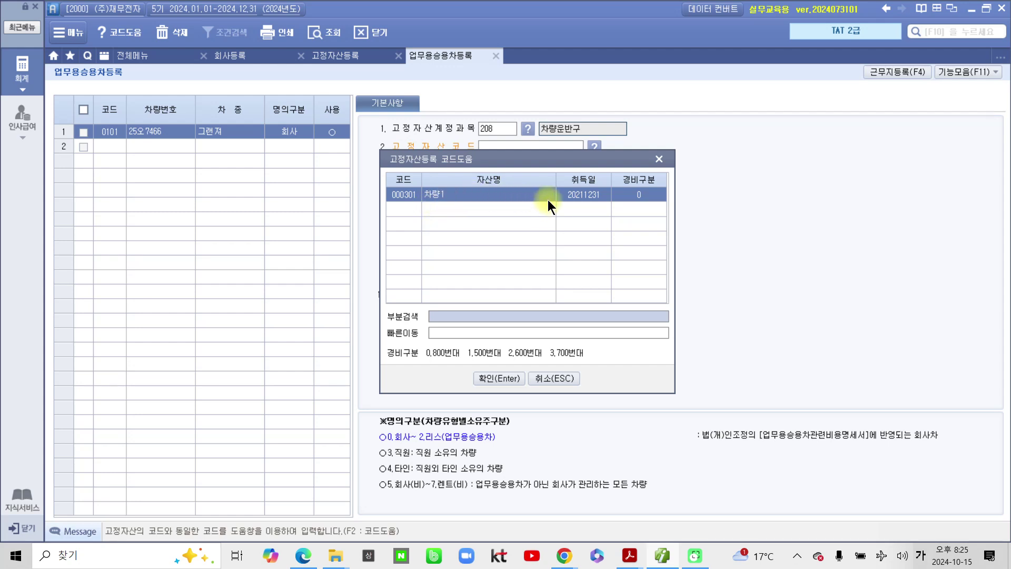
{"action": "left_click_drag", "start_coordinate": [543, 165], "coordinate": [743, 126]}
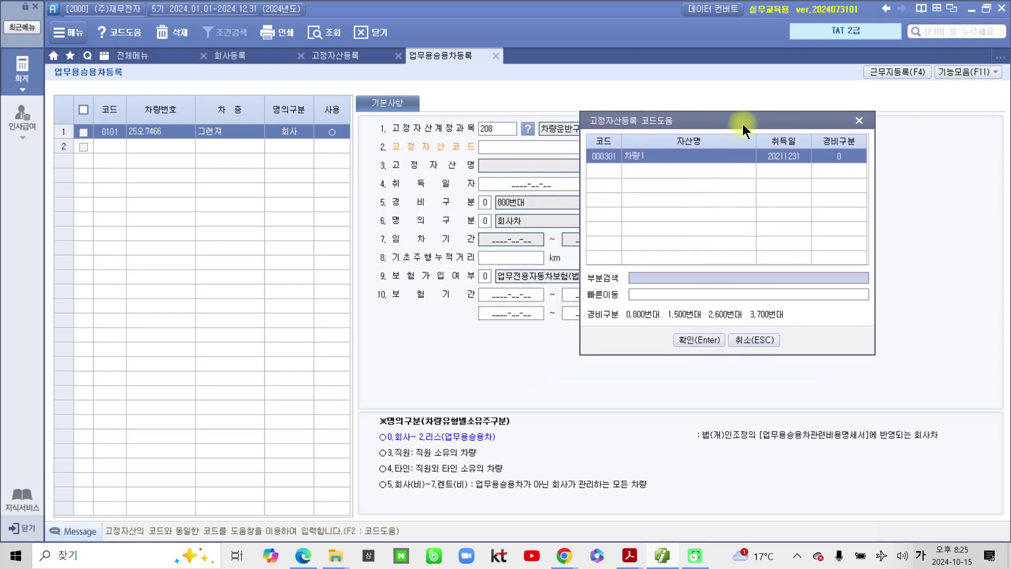
{"action": "left_click", "coordinate": [709, 339]}
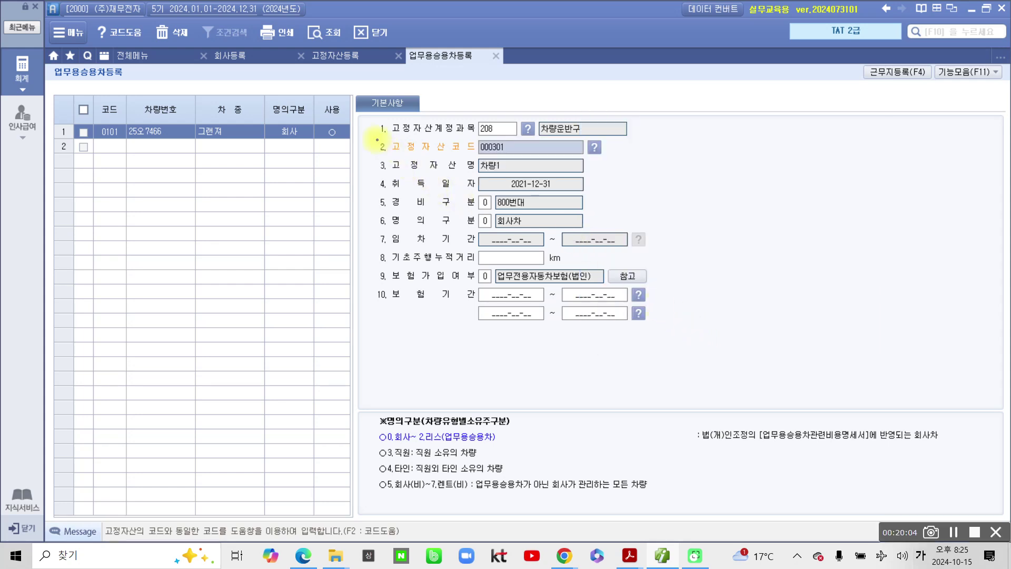
Step: Box the lines from 고정자산코드 to 명의구분, mark the 임차기간 line, and clear the marks
{"action": "mouse_move", "coordinate": [377, 140]}
{"action": "left_mouse_down"}
{"action": "mouse_move", "coordinate": [492, 222]}
{"action": "mouse_move", "coordinate": [613, 229]}
{"action": "left_mouse_up"}
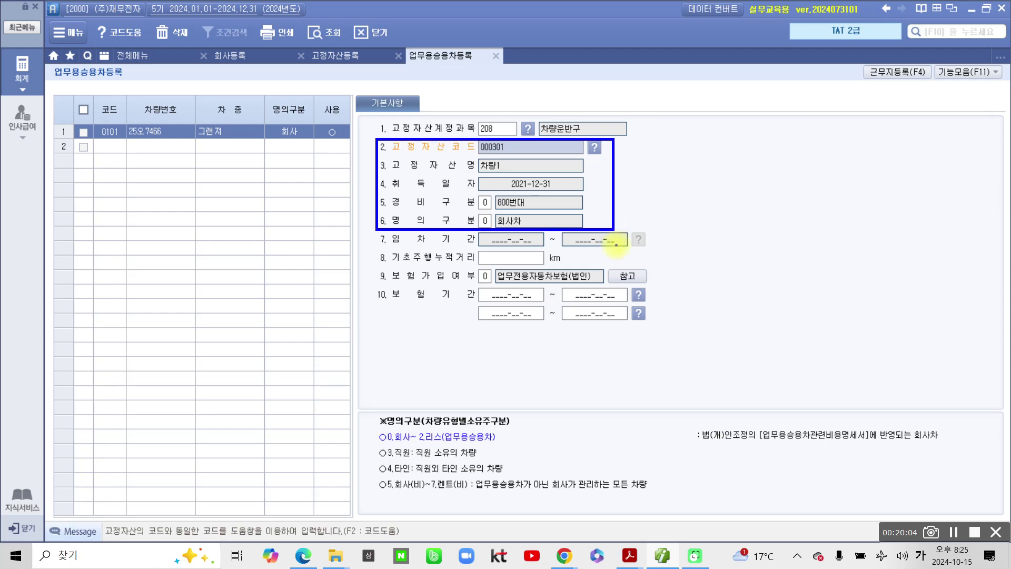
{"action": "mouse_move", "coordinate": [382, 248]}
{"action": "left_mouse_down"}
{"action": "mouse_move", "coordinate": [372, 252]}
{"action": "mouse_move", "coordinate": [365, 309]}
{"action": "mouse_move", "coordinate": [579, 348]}
{"action": "mouse_move", "coordinate": [670, 270]}
{"action": "mouse_move", "coordinate": [527, 246]}
{"action": "mouse_move", "coordinate": [372, 247]}
{"action": "left_mouse_up"}
{"action": "key", "text": "Escape"}
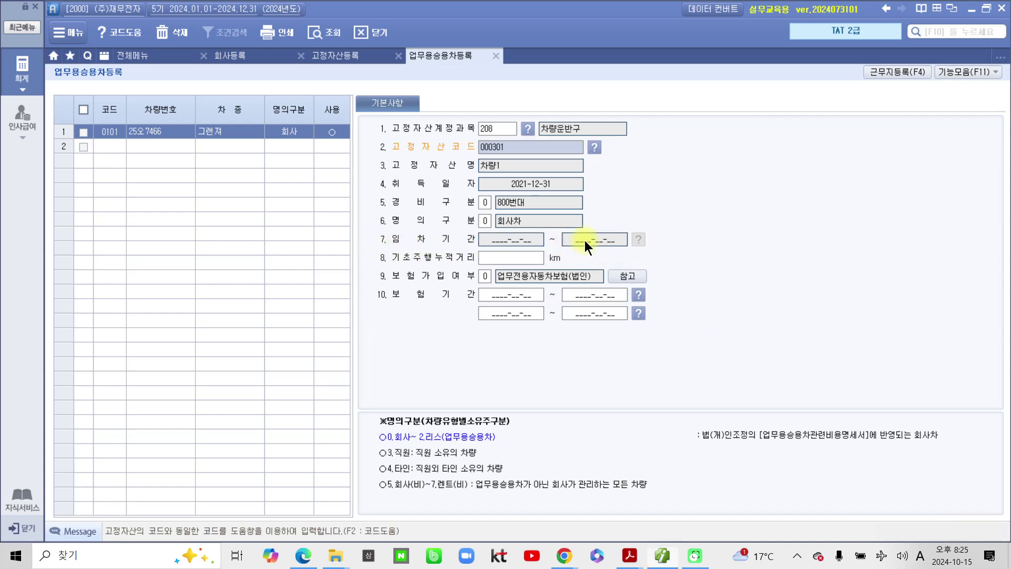
Step: Set the 기초주행누적거리 to 31,000 km and the 보험가입여부 to 0.업무전용자동차보험(법인)
{"action": "left_click", "coordinate": [525, 262]}
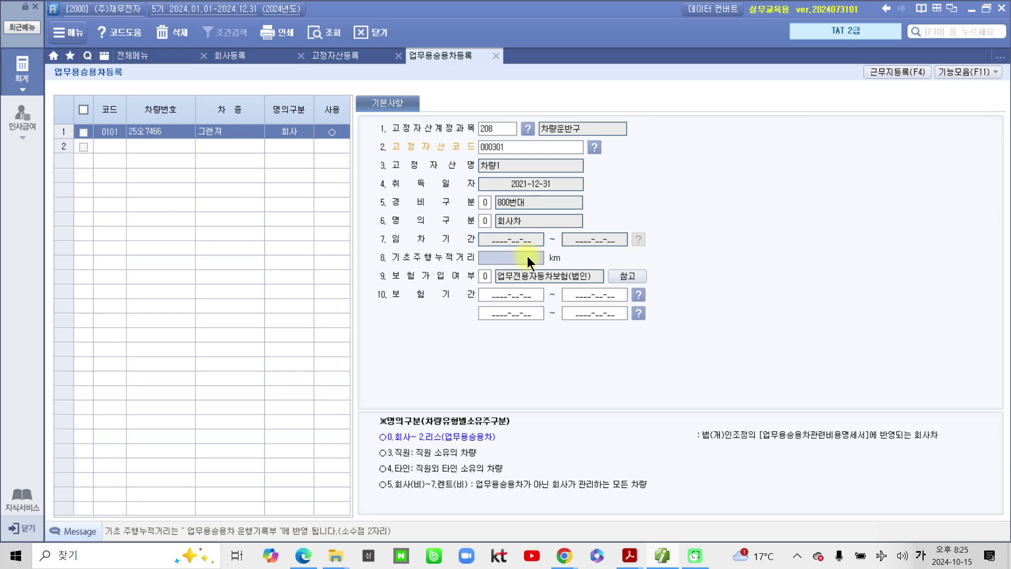
{"action": "type", "text": "31,000"}
{"action": "key", "text": "Return"}
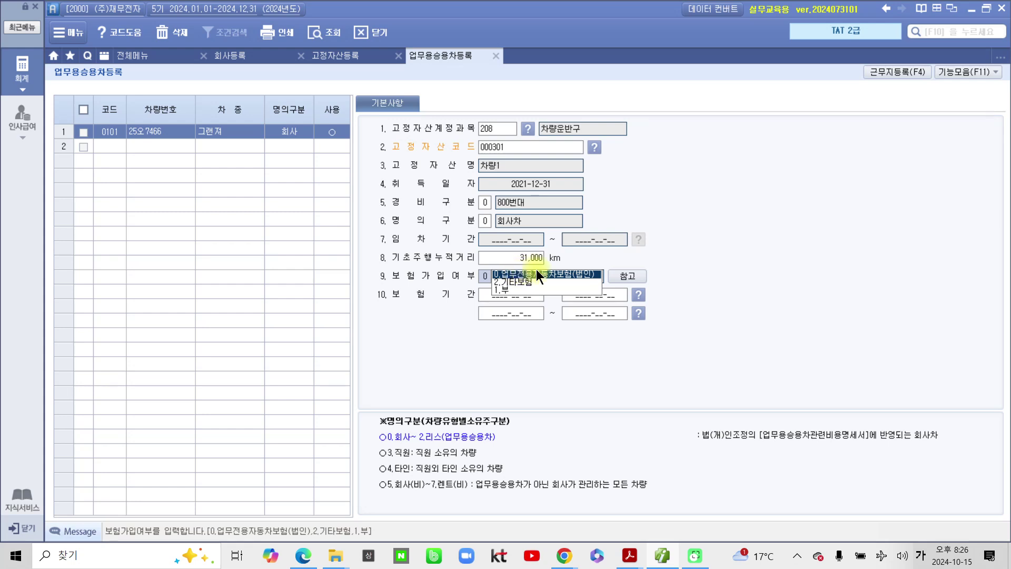
{"action": "left_click", "coordinate": [536, 271]}
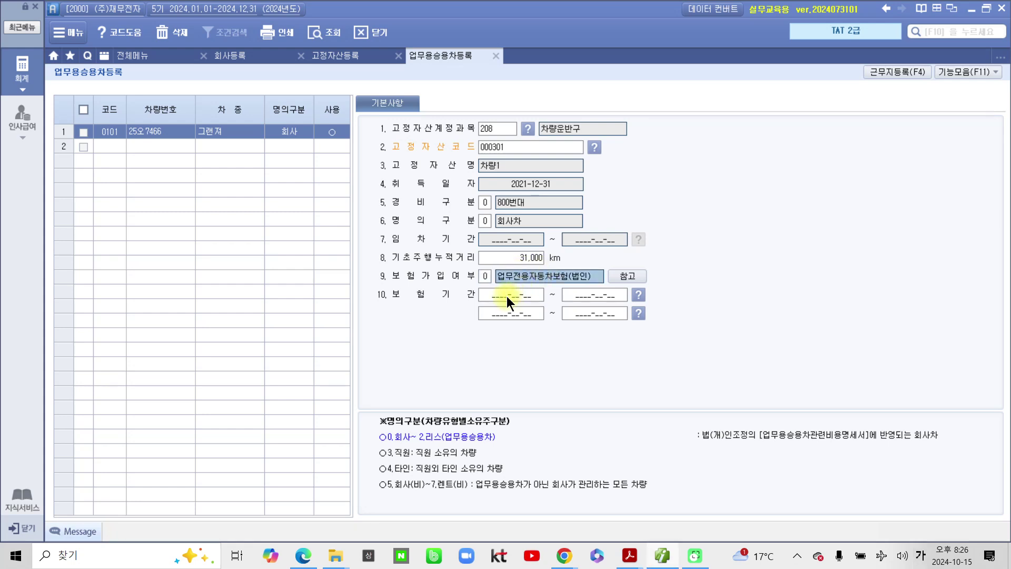
Step: Set the 보험기간 from 2024-09-04 to 2025-09-04
{"action": "left_click", "coordinate": [506, 296]}
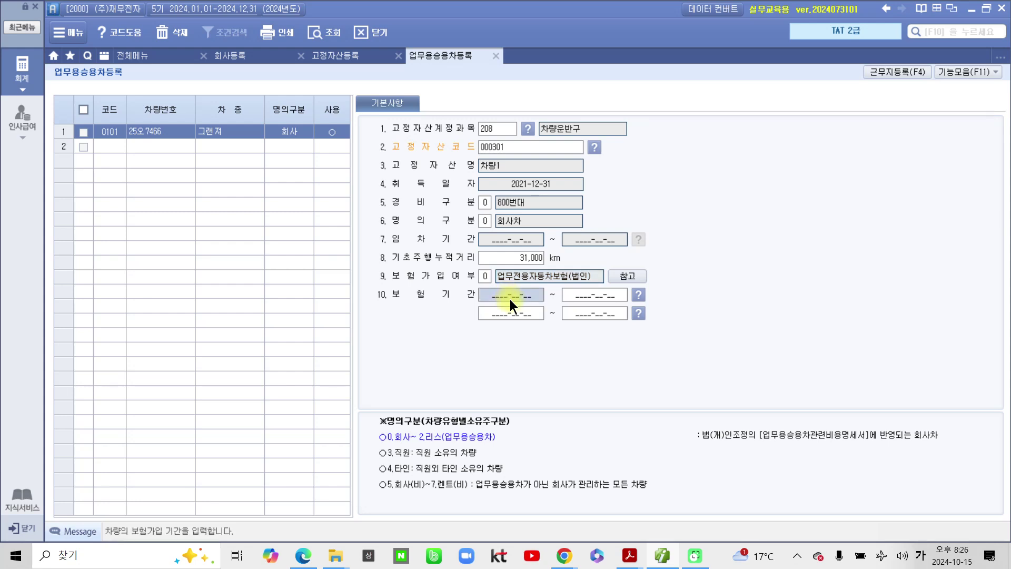
{"action": "type", "text": "2024-09-04"}
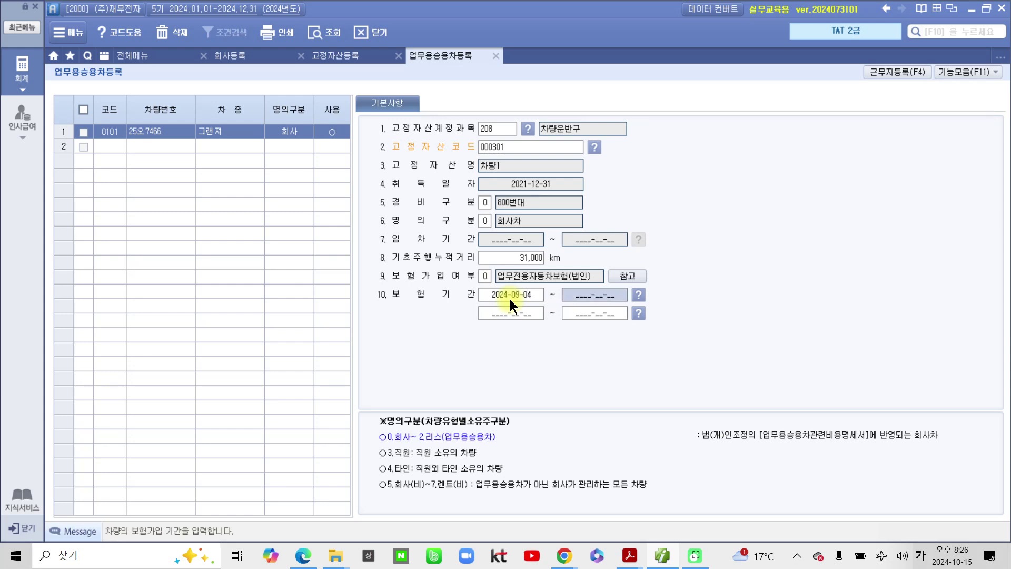
{"action": "type", "text": " ~ 202"}
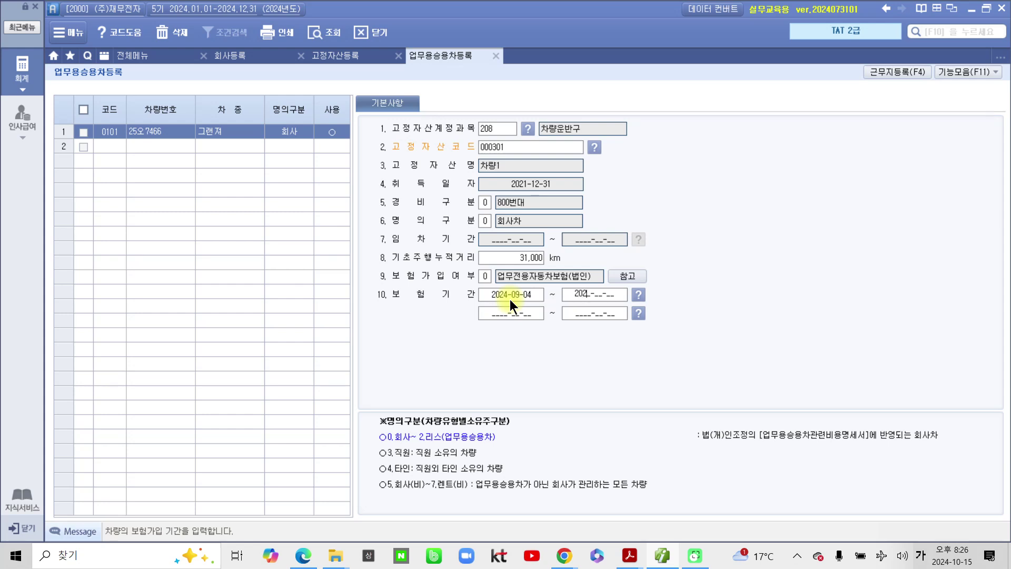
{"action": "type", "text": "5-09-04"}
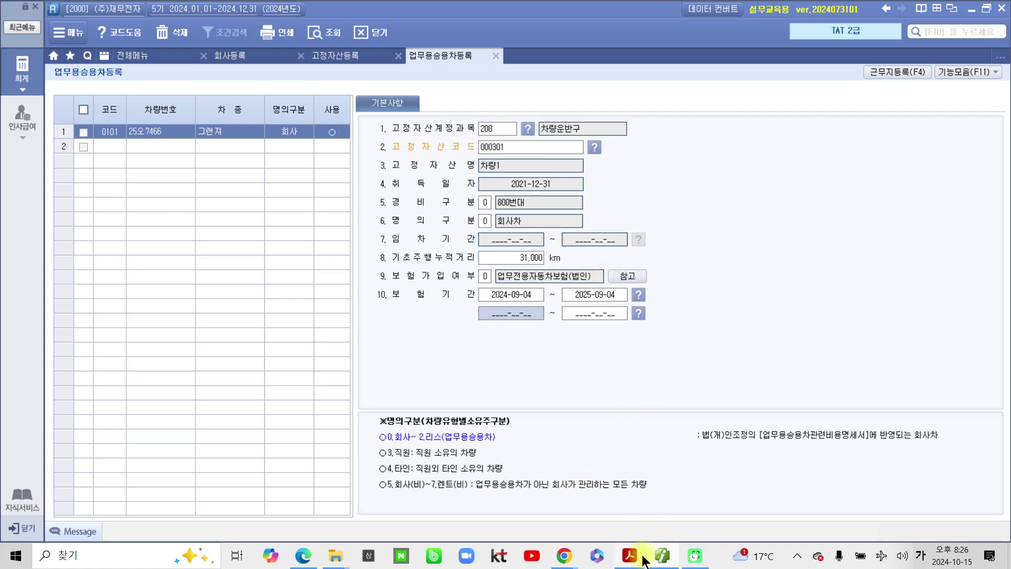
Step: Switch to the PDF textbook and review the 수행 2 vehicle table and the 수행과제 풀이 for 업무용승용차등록
{"action": "mouse_move", "coordinate": [644, 560]}
{"action": "left_click", "coordinate": [652, 519]}
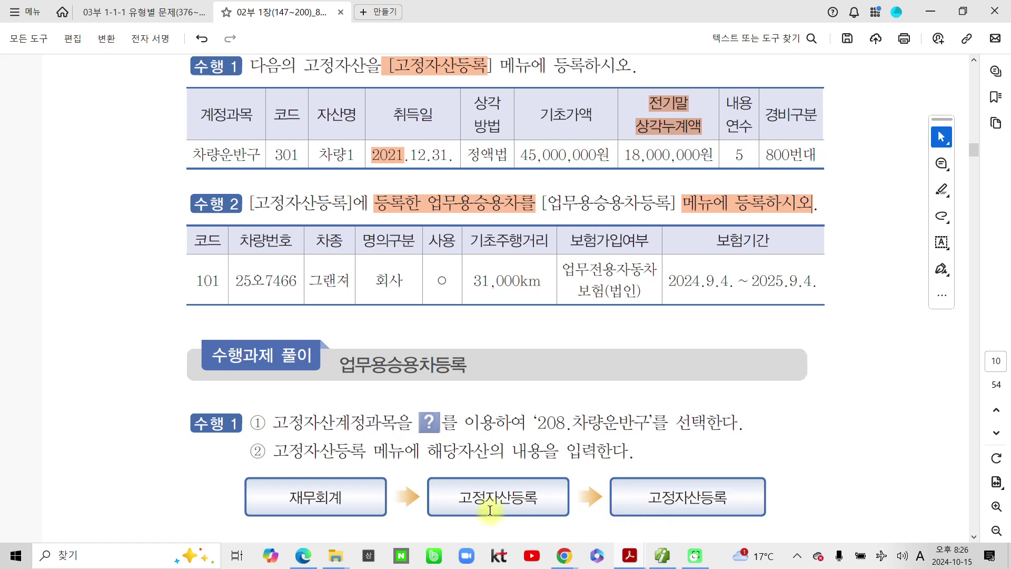
{"action": "scroll", "coordinate": [421, 490], "scroll_direction": "up", "scroll_amount": 3}
{"action": "scroll", "coordinate": [436, 453], "scroll_direction": "down", "scroll_amount": 4}
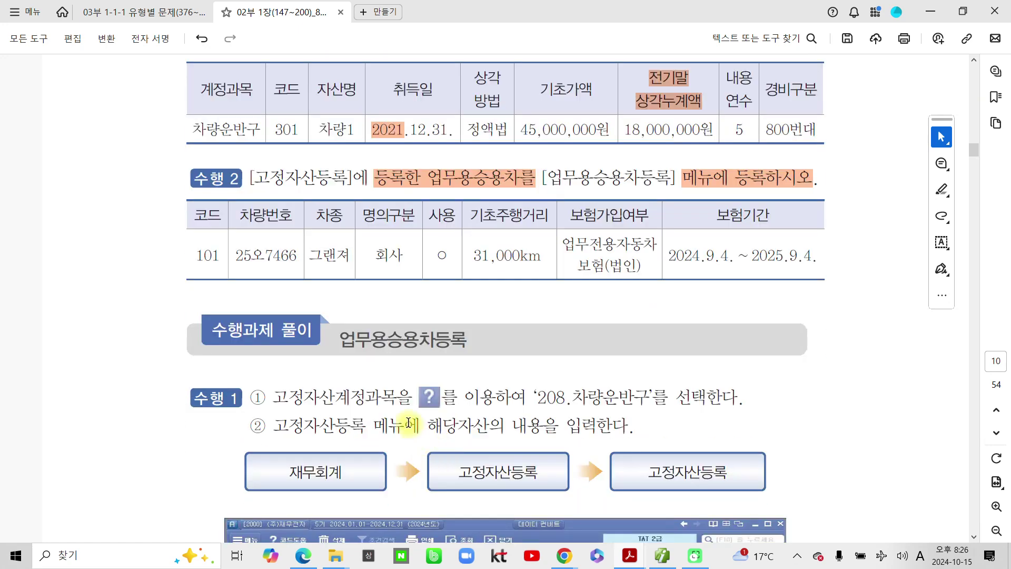
{"action": "scroll", "coordinate": [277, 401], "scroll_direction": "down", "scroll_amount": 1}
{"action": "scroll", "coordinate": [274, 403], "scroll_direction": "up", "scroll_amount": 1}
{"action": "scroll", "coordinate": [273, 392], "scroll_direction": "up", "scroll_amount": 4}
{"action": "scroll", "coordinate": [275, 396], "scroll_direction": "down", "scroll_amount": 5}
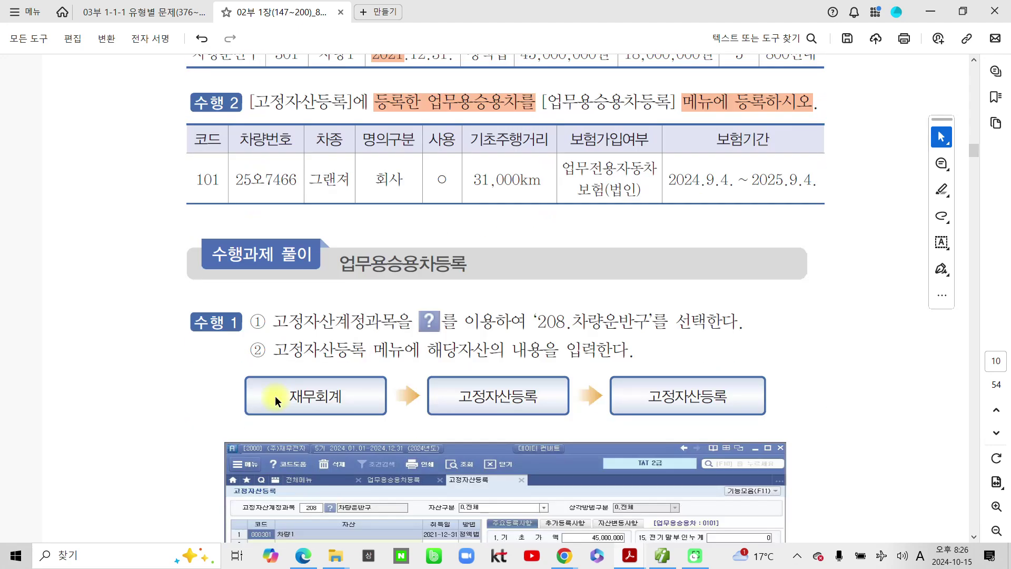
Step: Go through the 업무용승용차등록 solution to the 수행 tip and highlight its title and the phrase 관리항목을 32.업무용승용차로
{"action": "scroll", "coordinate": [231, 396], "scroll_direction": "down", "scroll_amount": 2}
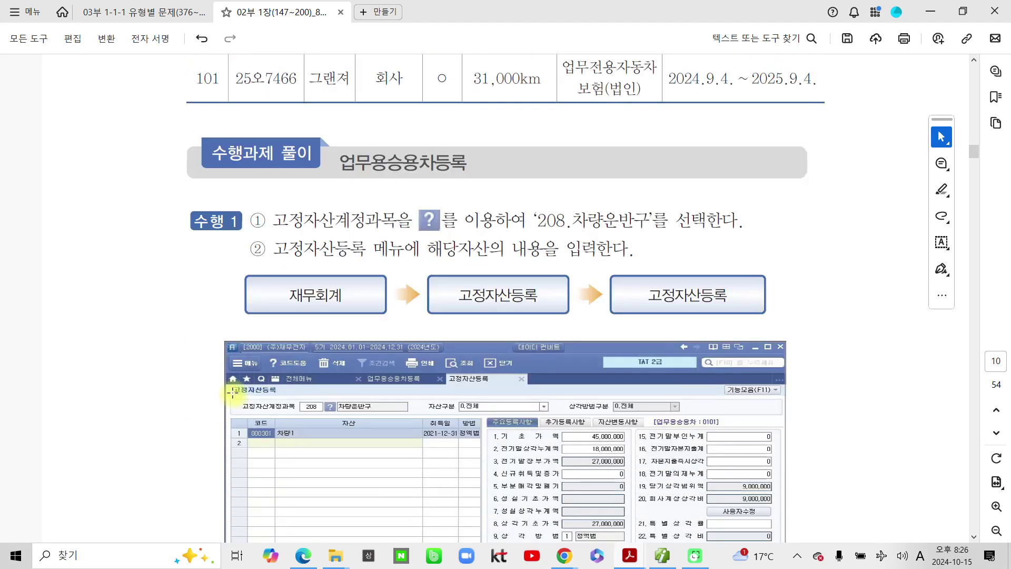
{"action": "scroll", "coordinate": [234, 393], "scroll_direction": "down", "scroll_amount": 9}
{"action": "scroll", "coordinate": [251, 404], "scroll_direction": "down", "scroll_amount": 14}
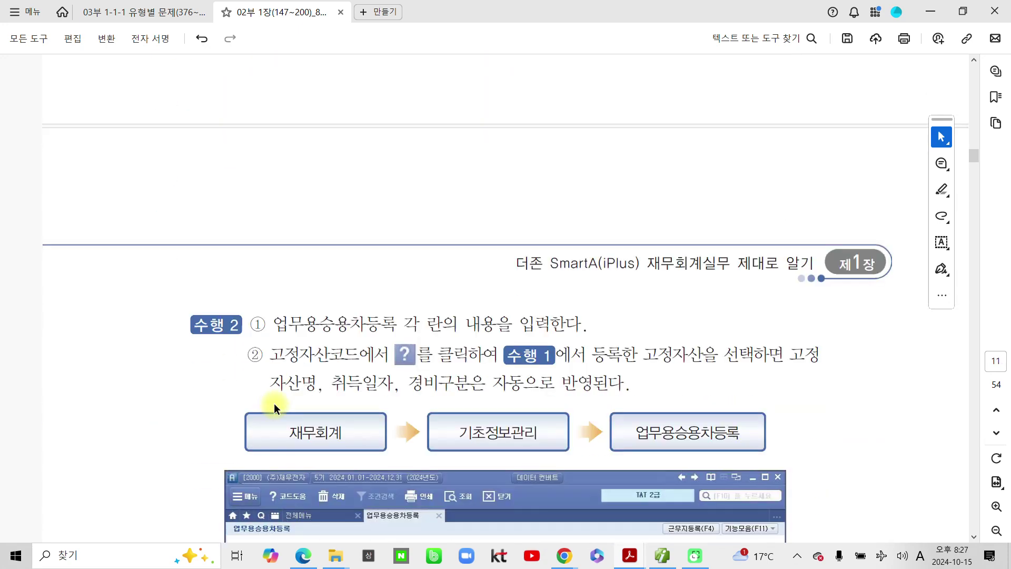
{"action": "scroll", "coordinate": [293, 400], "scroll_direction": "down", "scroll_amount": 1}
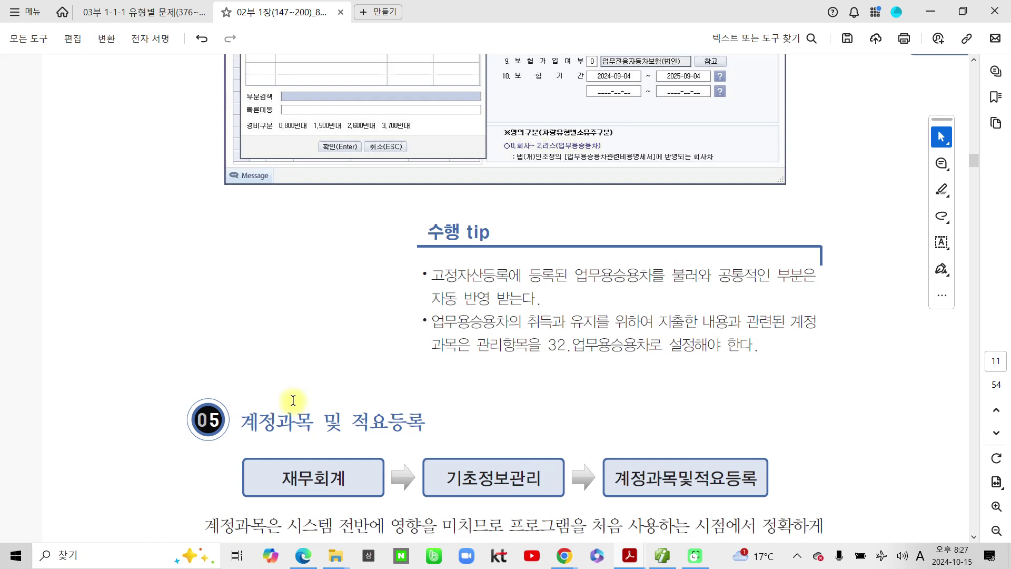
{"action": "left_click_drag", "start_coordinate": [427, 231], "coordinate": [504, 230]}
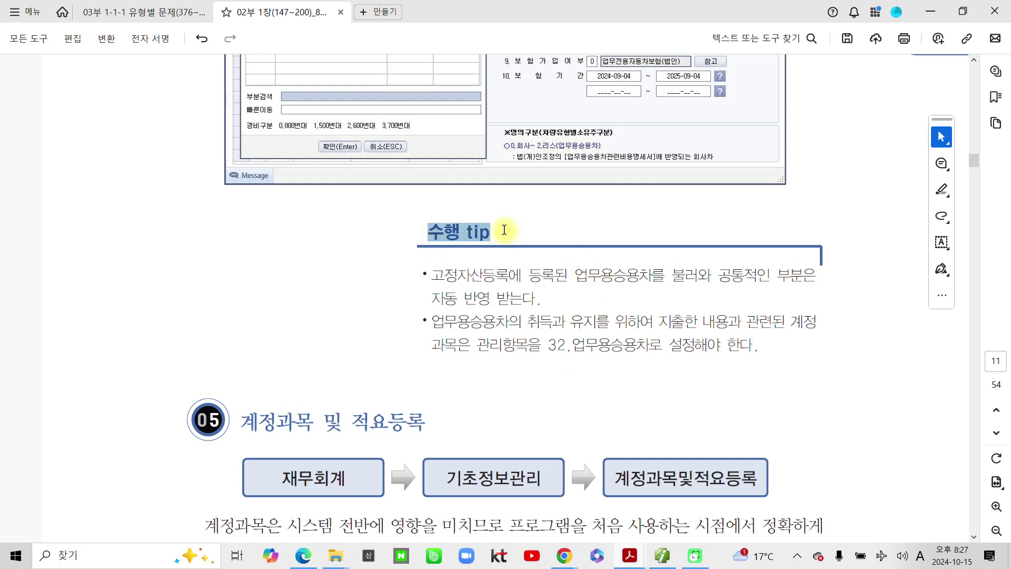
{"action": "left_click", "coordinate": [546, 256]}
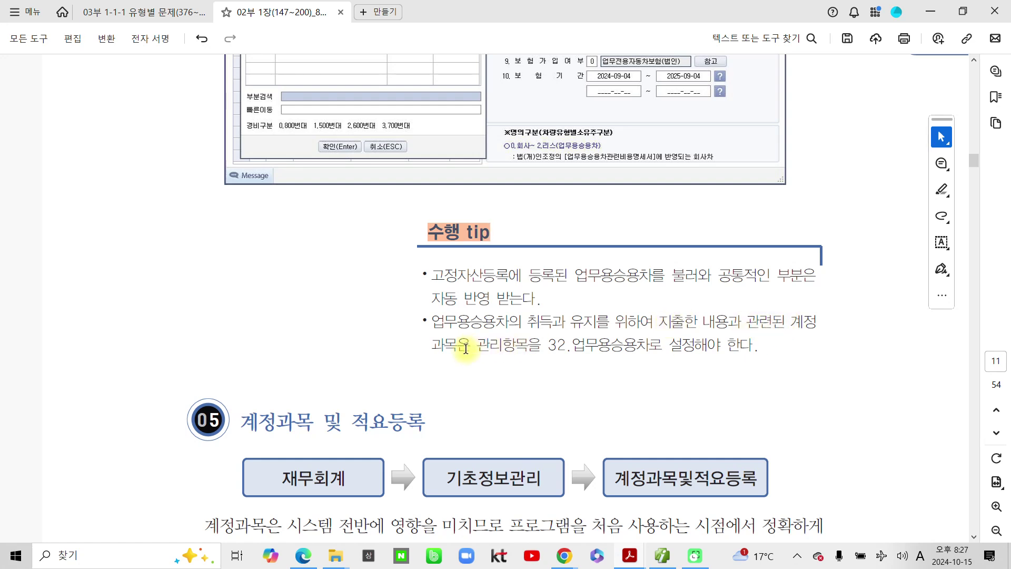
{"action": "left_click_drag", "start_coordinate": [478, 349], "coordinate": [574, 342]}
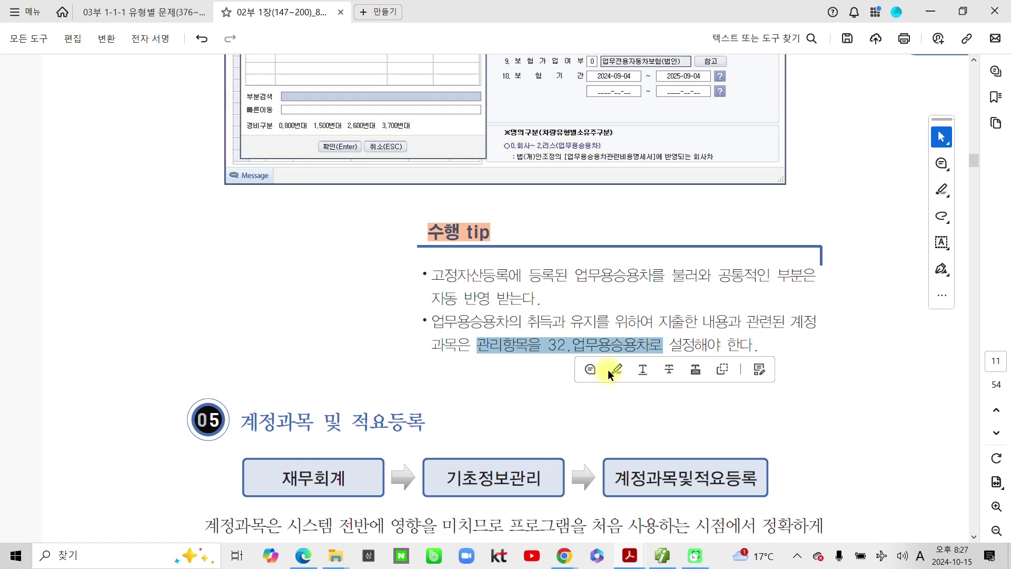
{"action": "left_click", "coordinate": [611, 368]}
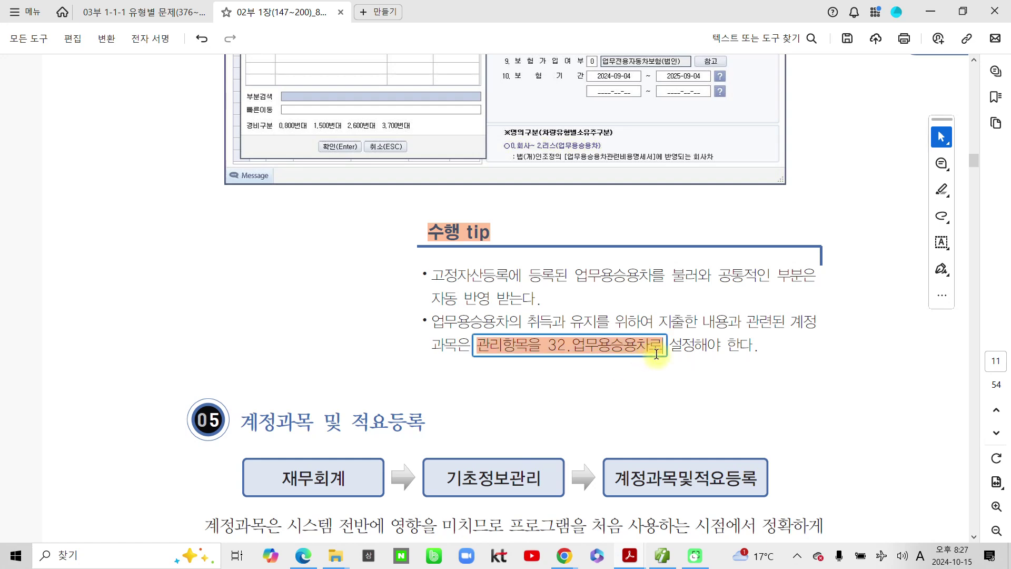
{"action": "left_click", "coordinate": [402, 390]}
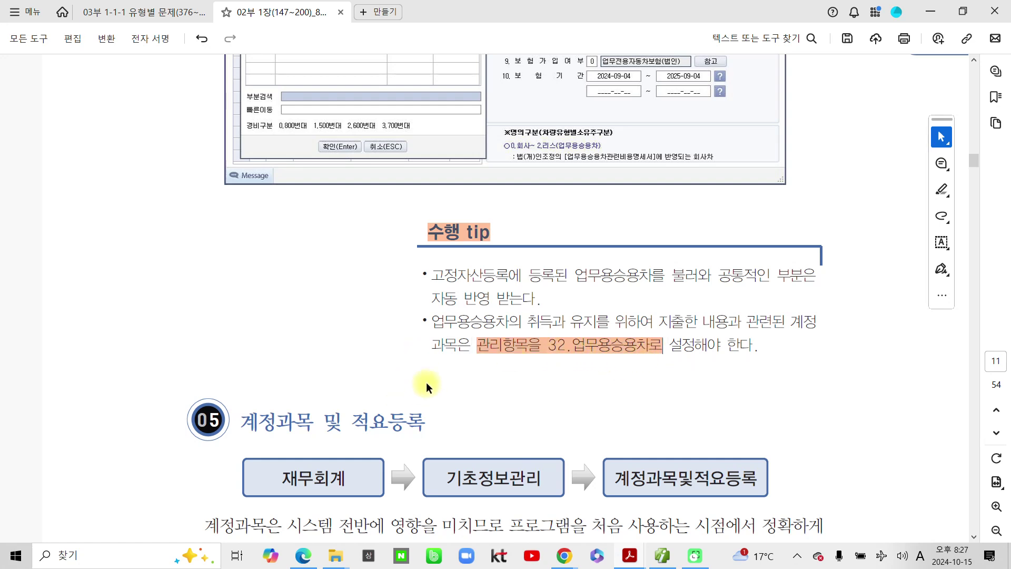
Step: Highlight the section 05 heading 계정과목 및 적요등록 on page 157 of the textbook
{"action": "scroll", "coordinate": [426, 387], "scroll_direction": "down", "scroll_amount": 2}
{"action": "scroll", "coordinate": [439, 401], "scroll_direction": "down", "scroll_amount": 2}
{"action": "left_click_drag", "start_coordinate": [241, 269], "coordinate": [417, 277]}
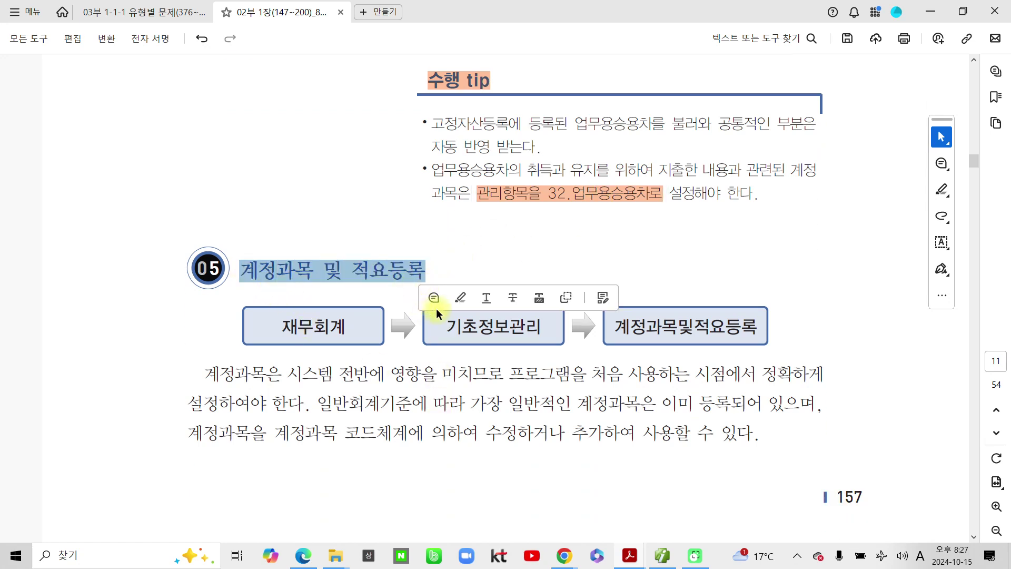
{"action": "left_click", "coordinate": [465, 301]}
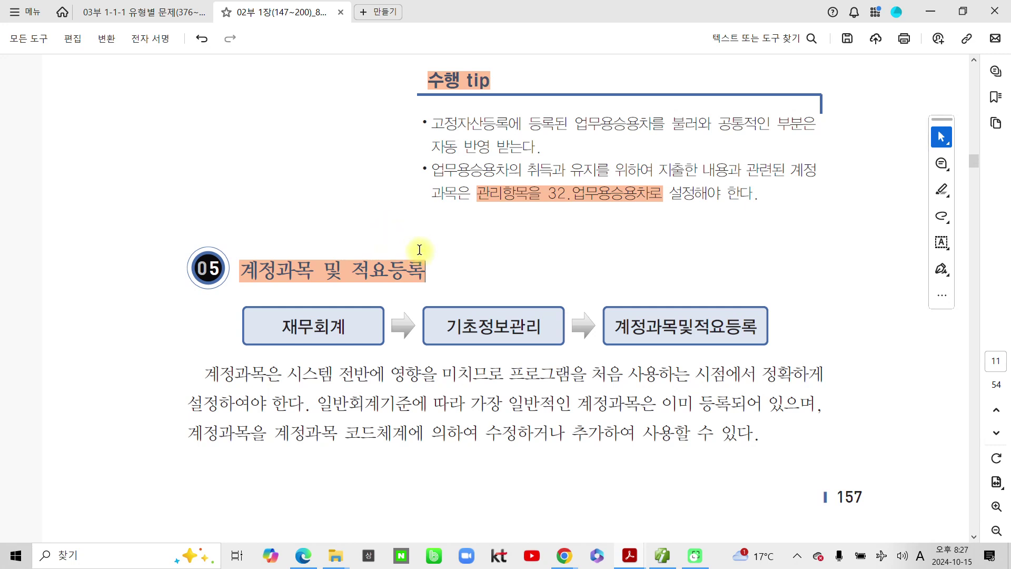
{"action": "scroll", "coordinate": [419, 316], "scroll_direction": "down", "scroll_amount": 3}
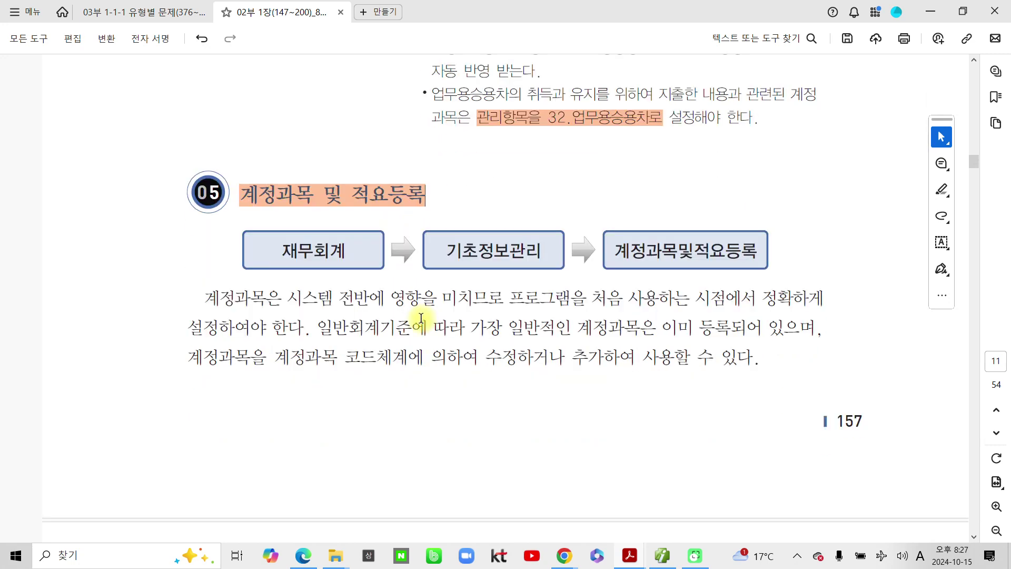
{"action": "scroll", "coordinate": [421, 321], "scroll_direction": "up", "scroll_amount": 2}
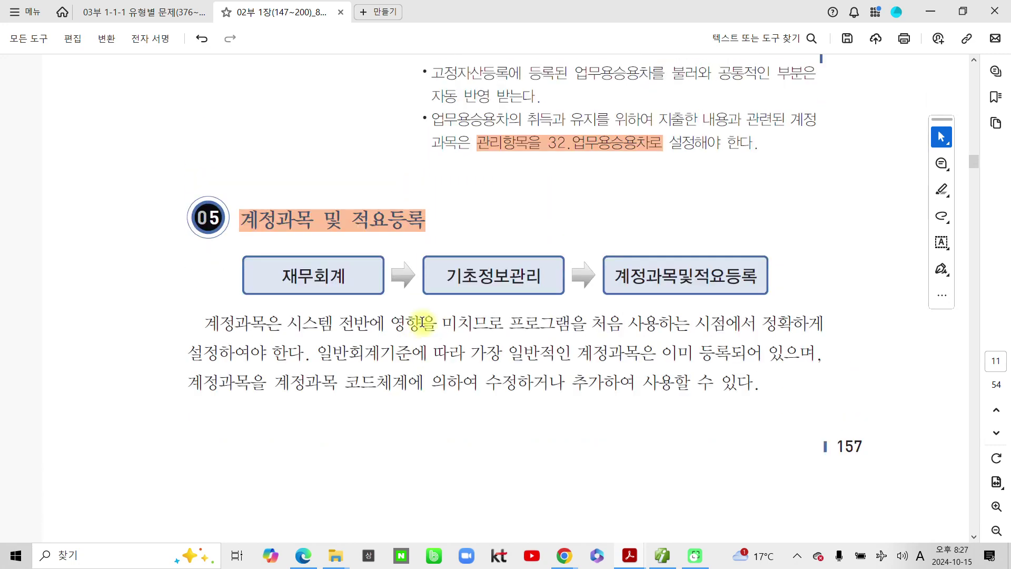
{"action": "scroll", "coordinate": [425, 318], "scroll_direction": "up", "scroll_amount": 2}
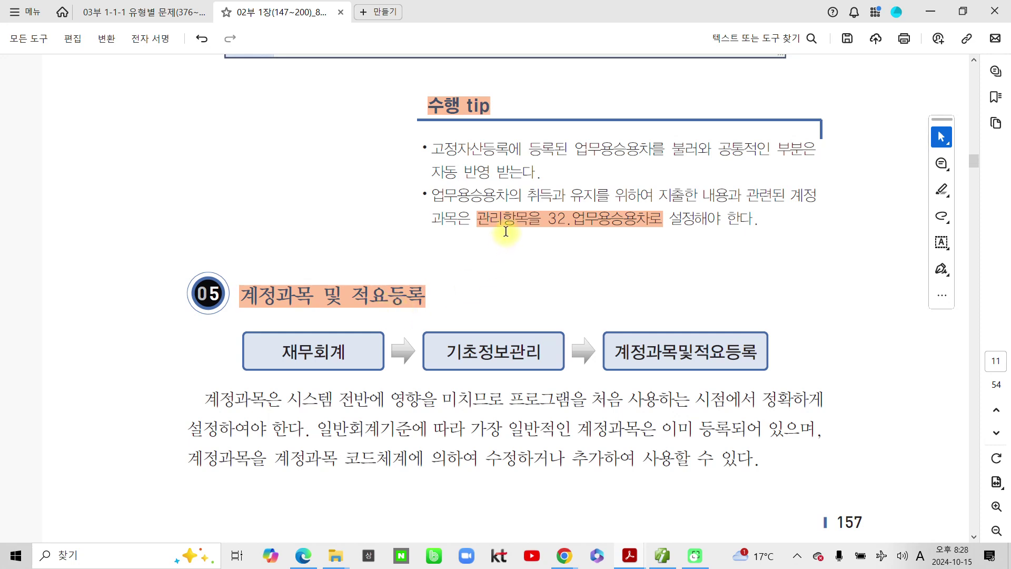
{"action": "left_click", "coordinate": [410, 308]}
{"action": "left_click", "coordinate": [415, 302]}
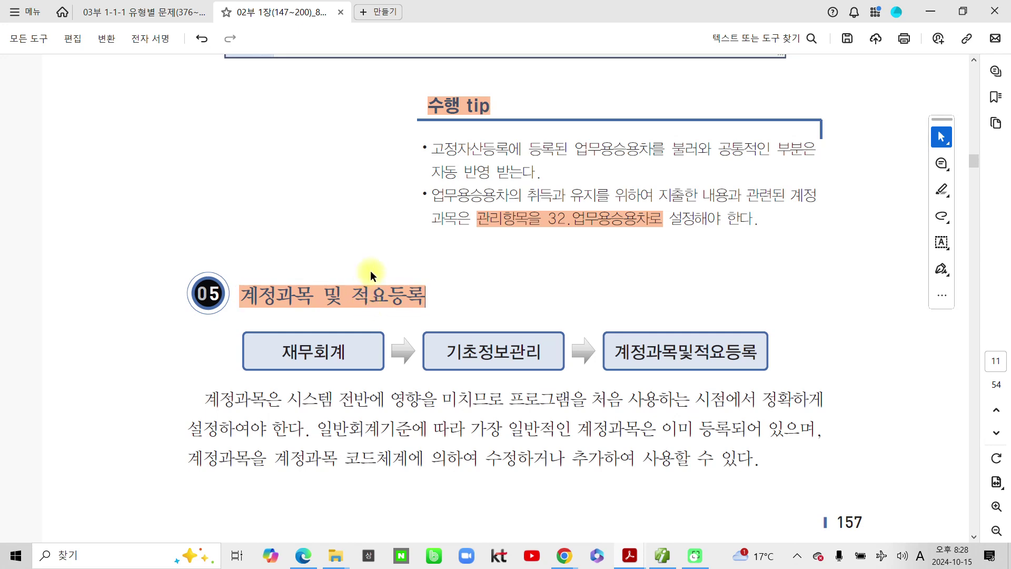
Step: Review the 계정과목 및 적요등록 task on page 158 and circle the 계정과목 코드체계! heading
{"action": "scroll", "coordinate": [370, 270], "scroll_direction": "down", "scroll_amount": 5}
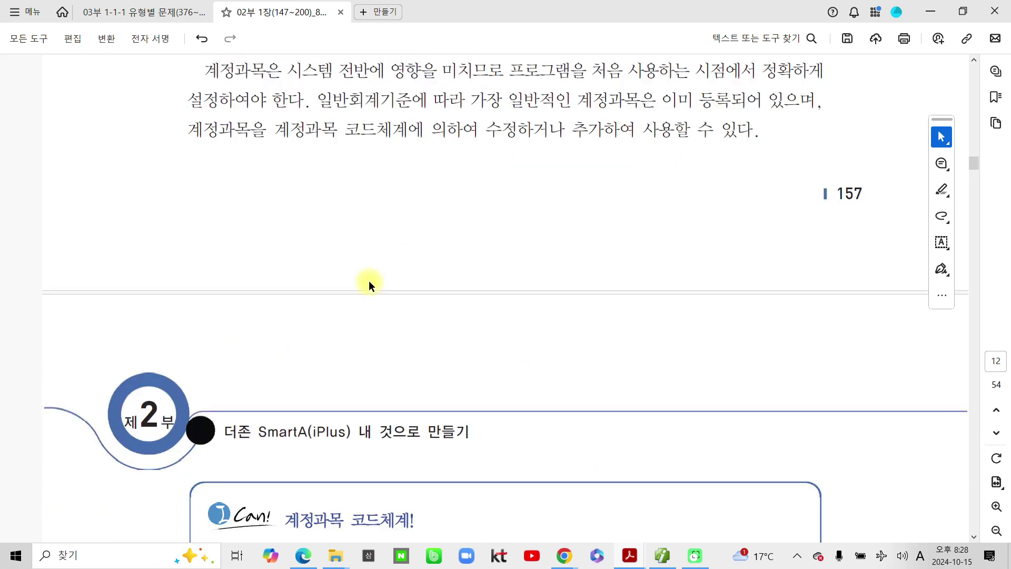
{"action": "scroll", "coordinate": [369, 285], "scroll_direction": "down", "scroll_amount": 11}
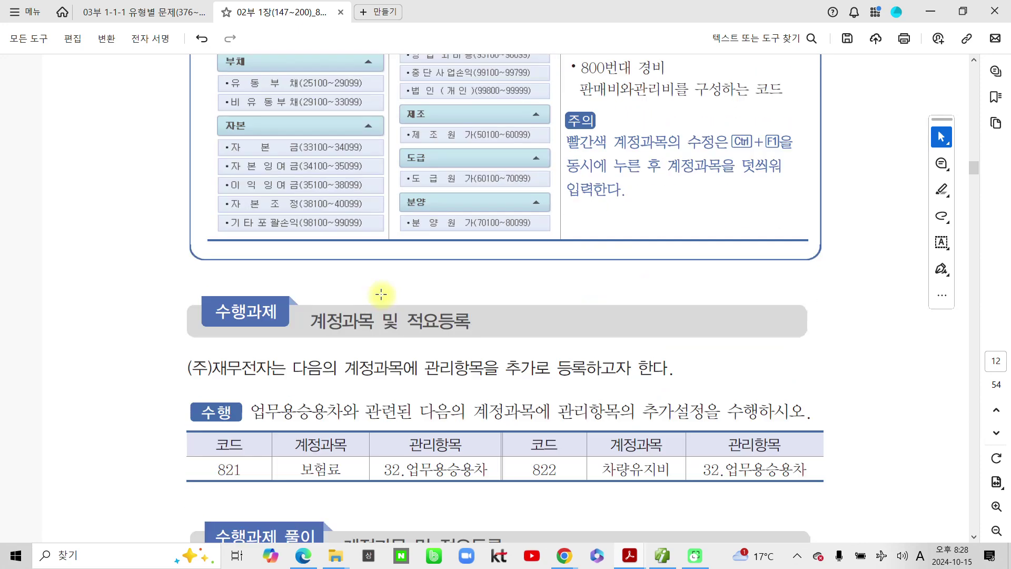
{"action": "scroll", "coordinate": [381, 292], "scroll_direction": "down", "scroll_amount": 4}
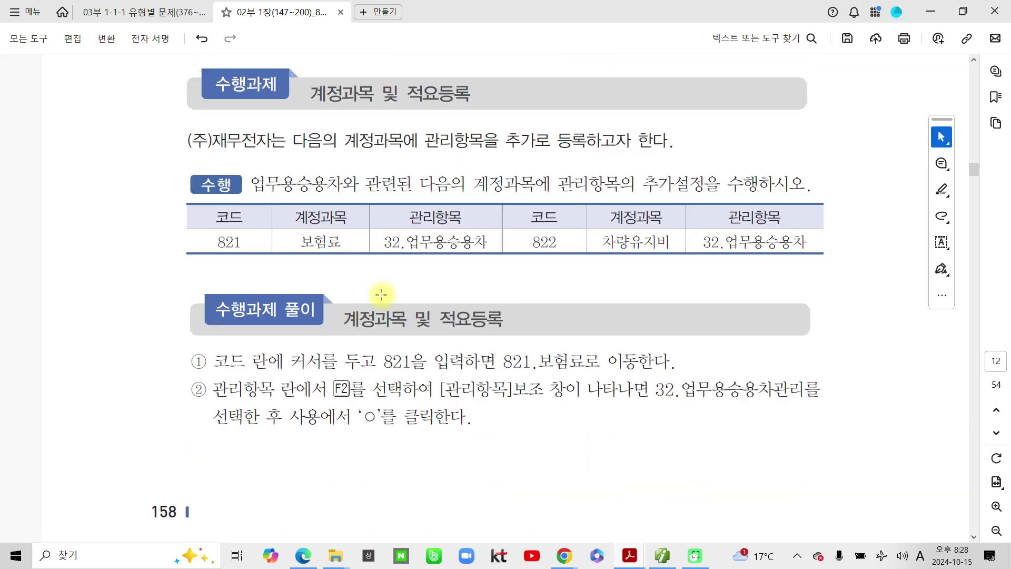
{"action": "scroll", "coordinate": [381, 292], "scroll_direction": "up", "scroll_amount": 7}
{"action": "scroll", "coordinate": [381, 297], "scroll_direction": "up", "scroll_amount": 2}
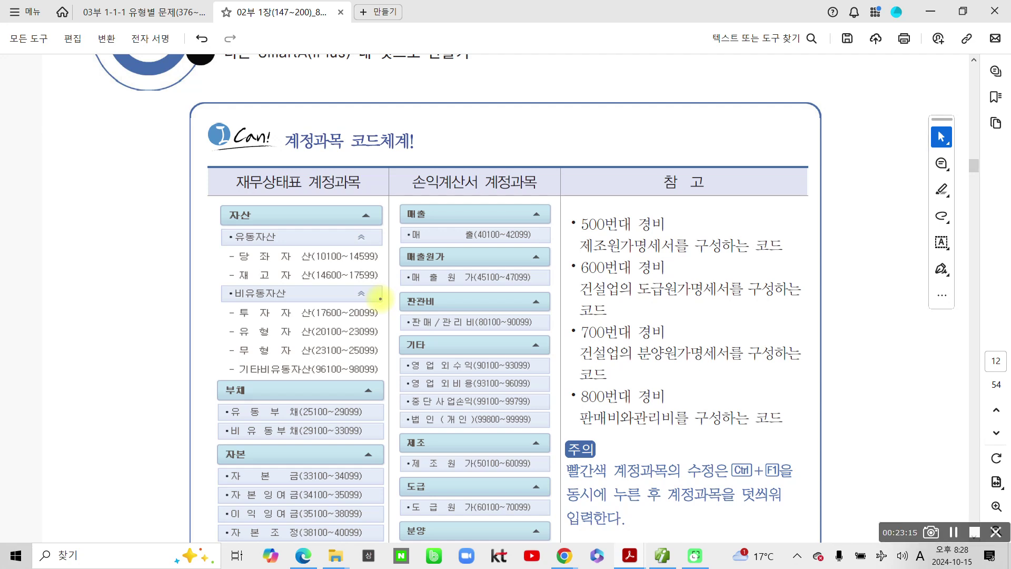
{"action": "mouse_move", "coordinate": [219, 129]}
{"action": "left_mouse_down"}
{"action": "mouse_move", "coordinate": [452, 174]}
{"action": "mouse_move", "coordinate": [211, 138]}
{"action": "mouse_move", "coordinate": [165, 143]}
{"action": "left_mouse_up"}
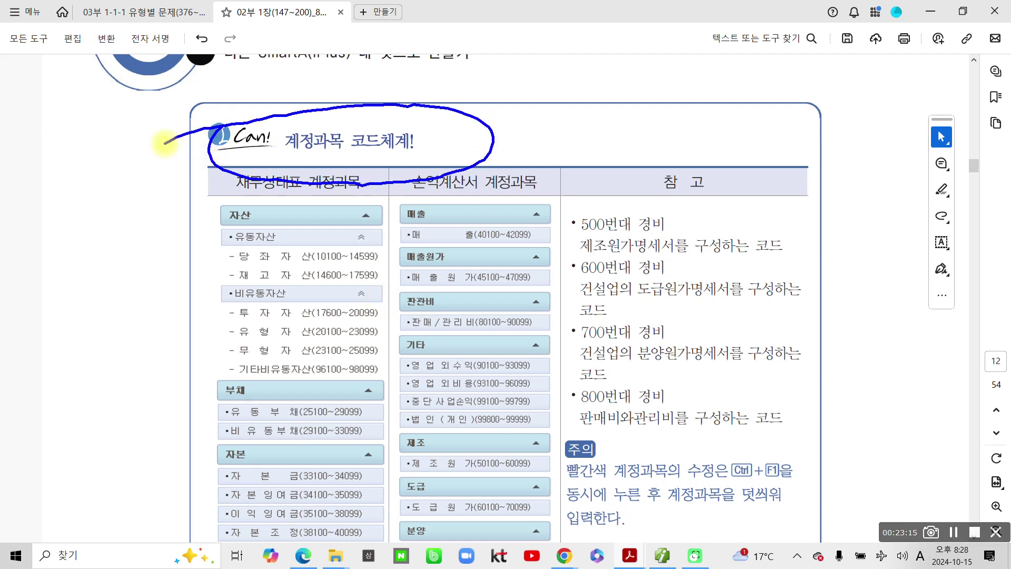
Step: Switch to Smart A, open 계정과목및적요등록, box the account category list, and clear the mark
{"action": "left_click", "coordinate": [661, 555]}
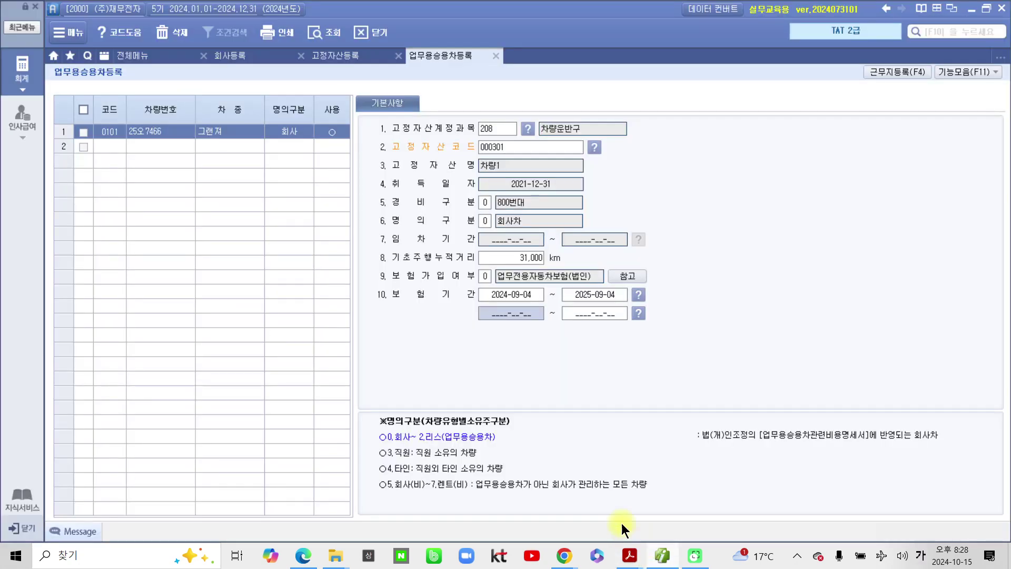
{"action": "left_click", "coordinate": [135, 56]}
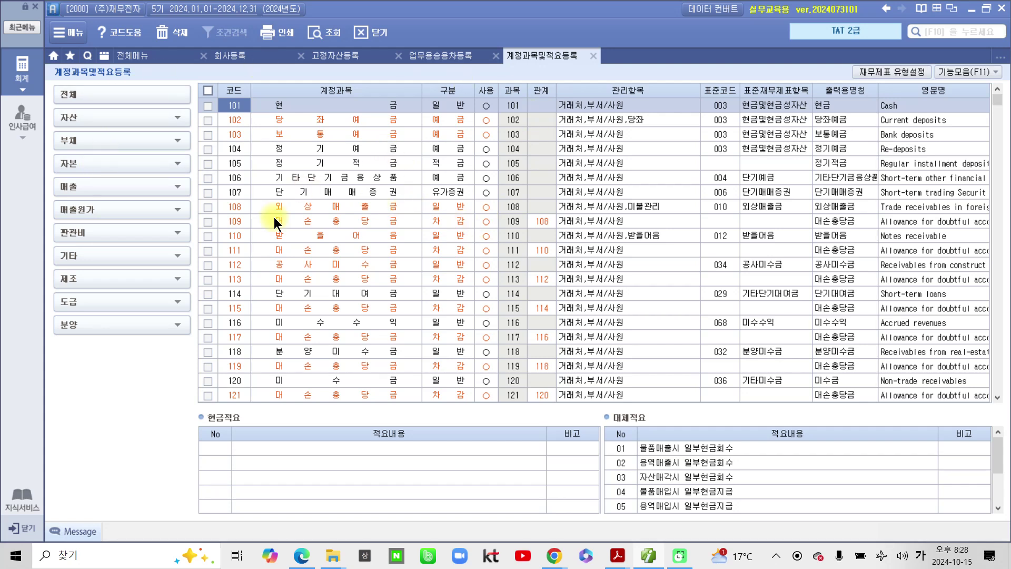
{"action": "mouse_move", "coordinate": [44, 55]}
{"action": "left_mouse_down"}
{"action": "mouse_move", "coordinate": [200, 295]}
{"action": "mouse_move", "coordinate": [199, 342]}
{"action": "left_mouse_up"}
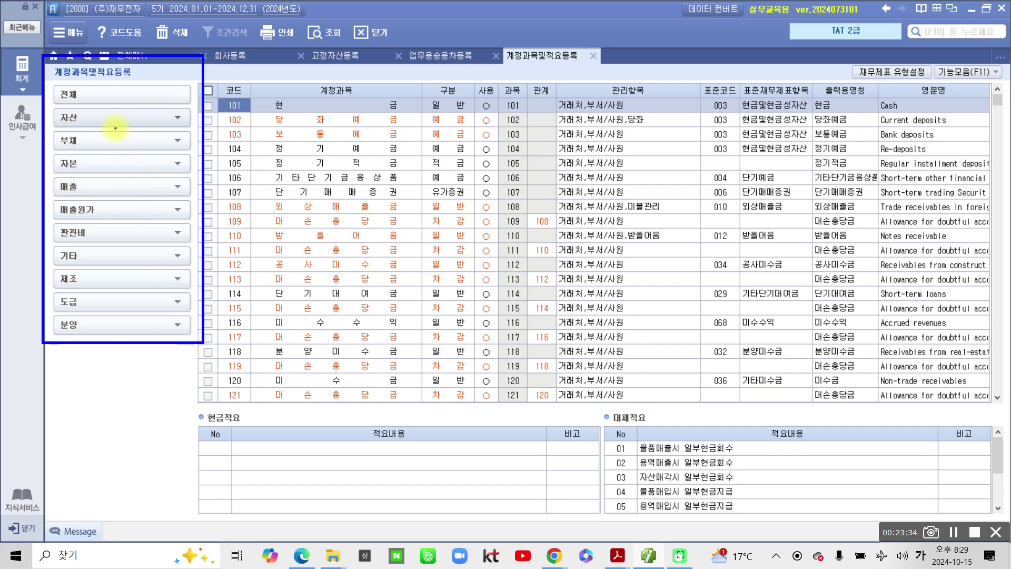
{"action": "key", "text": "Escape"}
Step: Expand 유동자산 under 자산 and view the 재고자산 accounts followed by the 당좌자산 accounts
{"action": "left_click", "coordinate": [92, 93]}
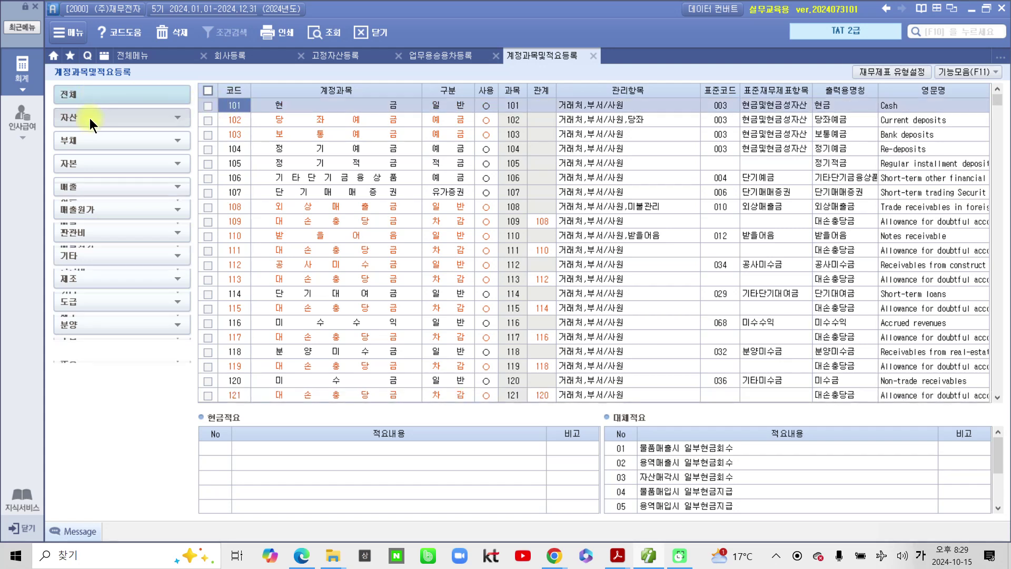
{"action": "left_click", "coordinate": [89, 118]}
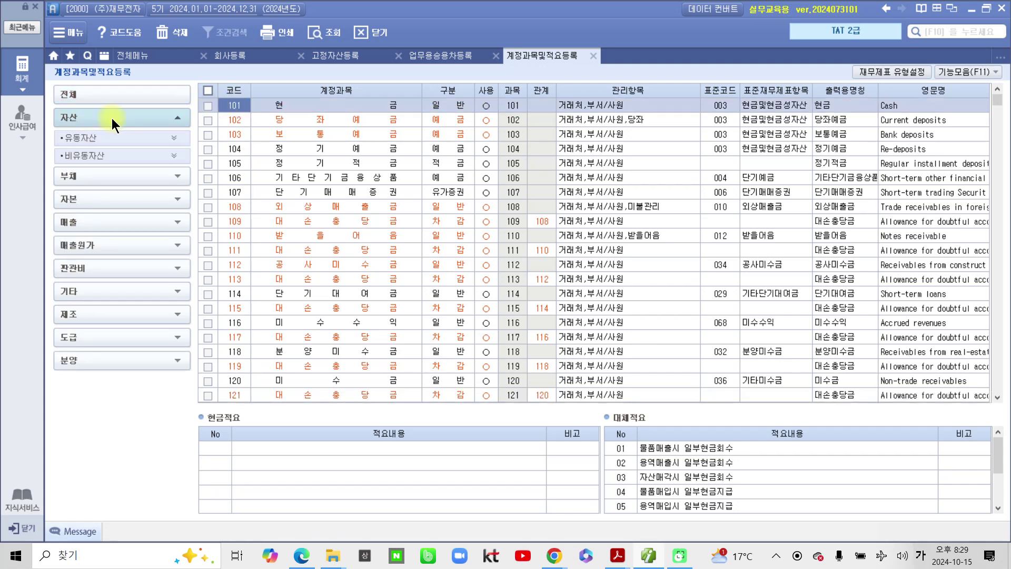
{"action": "left_click", "coordinate": [90, 136]}
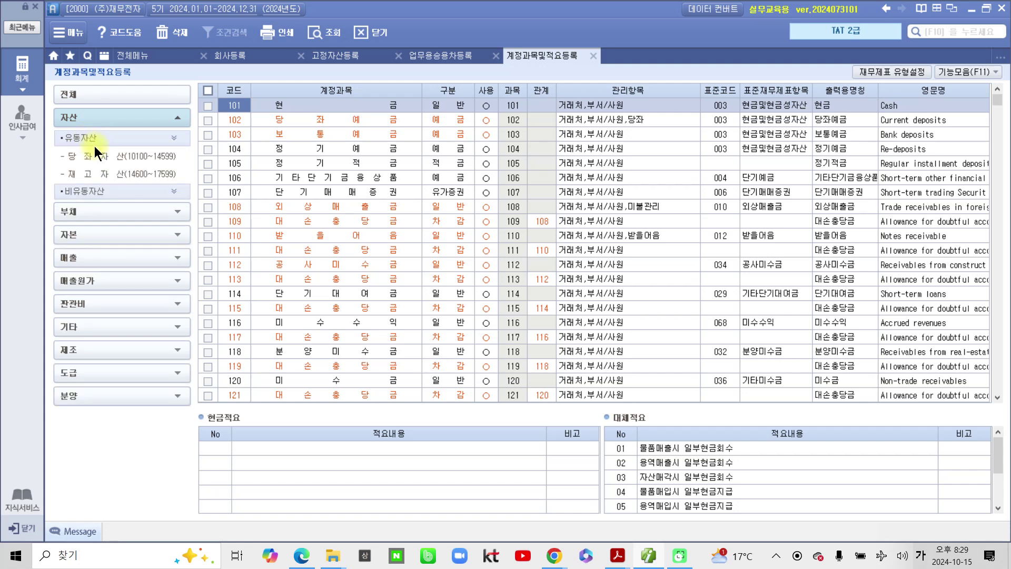
{"action": "left_click", "coordinate": [97, 159]}
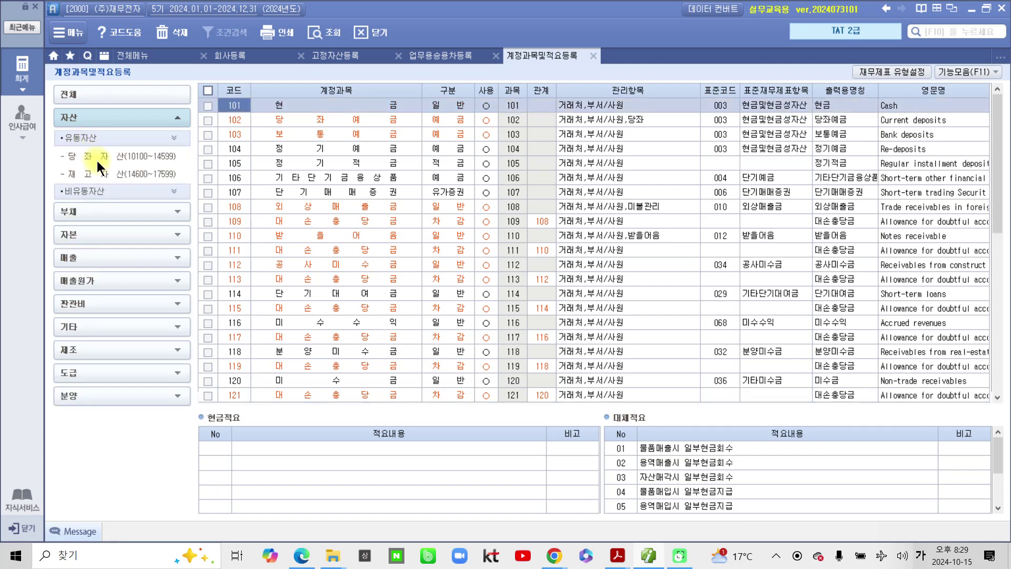
{"action": "left_click", "coordinate": [96, 172]}
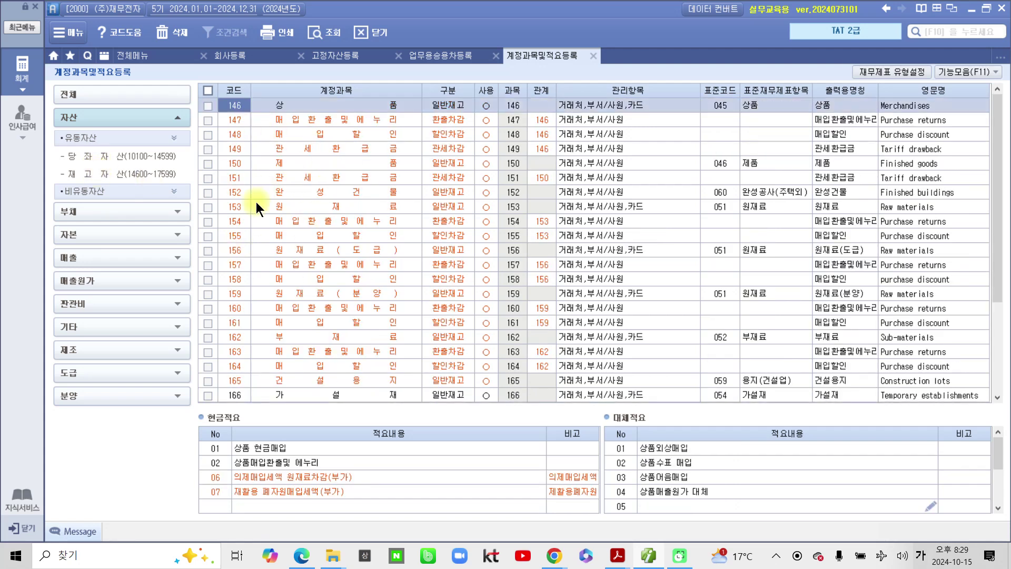
{"action": "left_click", "coordinate": [125, 159]}
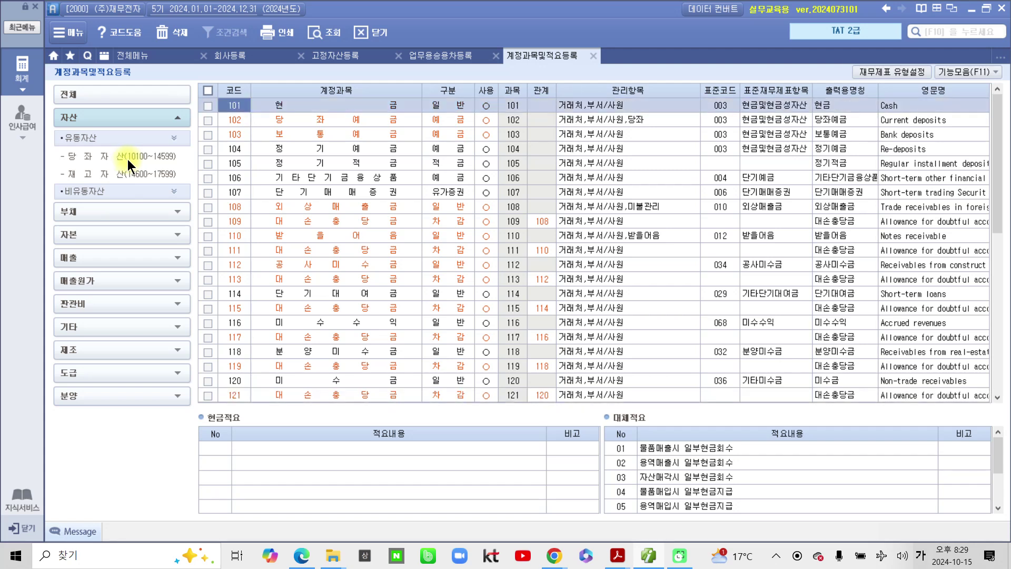
Step: View the 현금적요 and 대체적요 entries of 보통예금, 정기예금 and 정기적금
{"action": "left_click", "coordinate": [324, 136]}
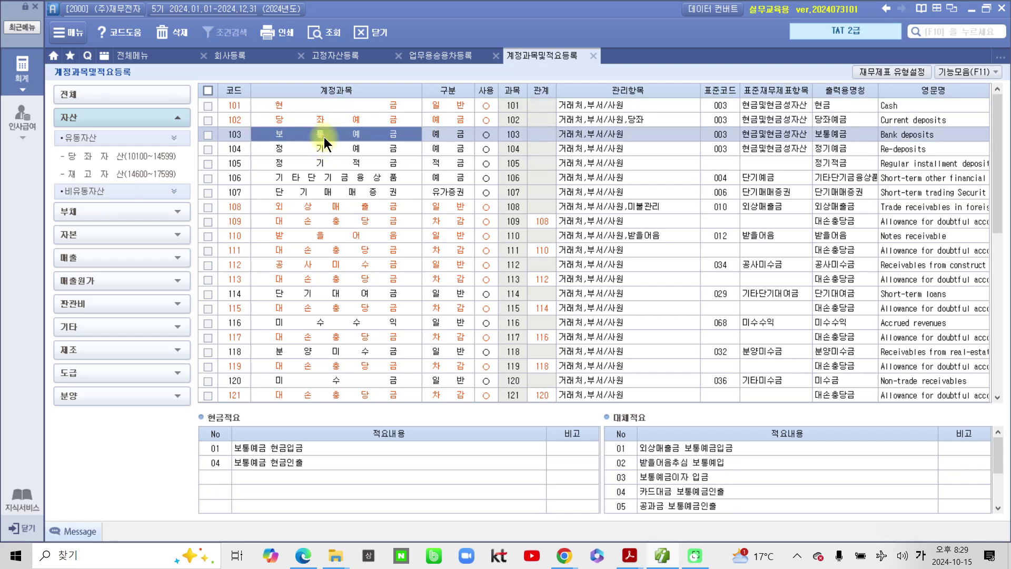
{"action": "left_click", "coordinate": [321, 149]}
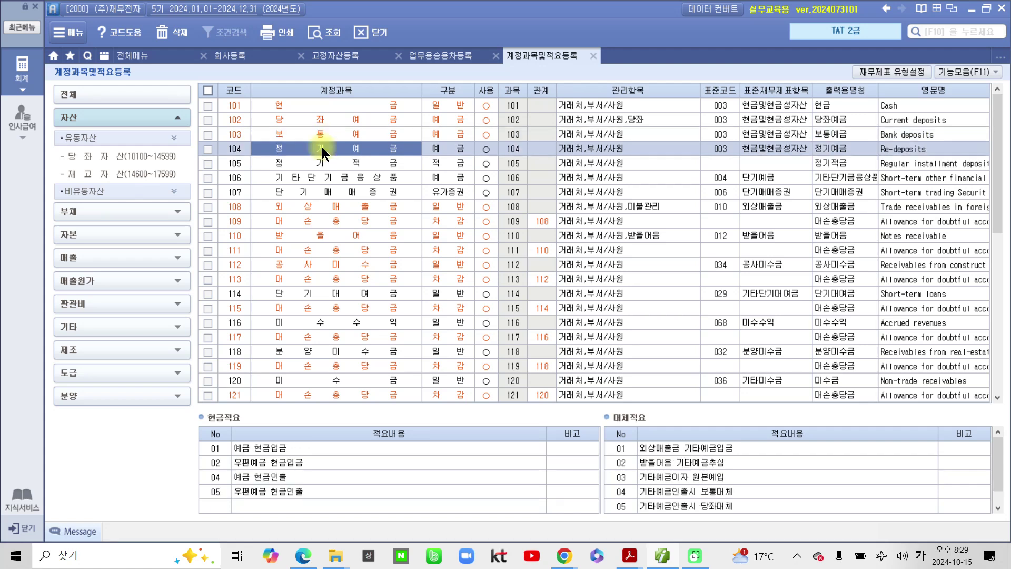
{"action": "left_click", "coordinate": [310, 164]}
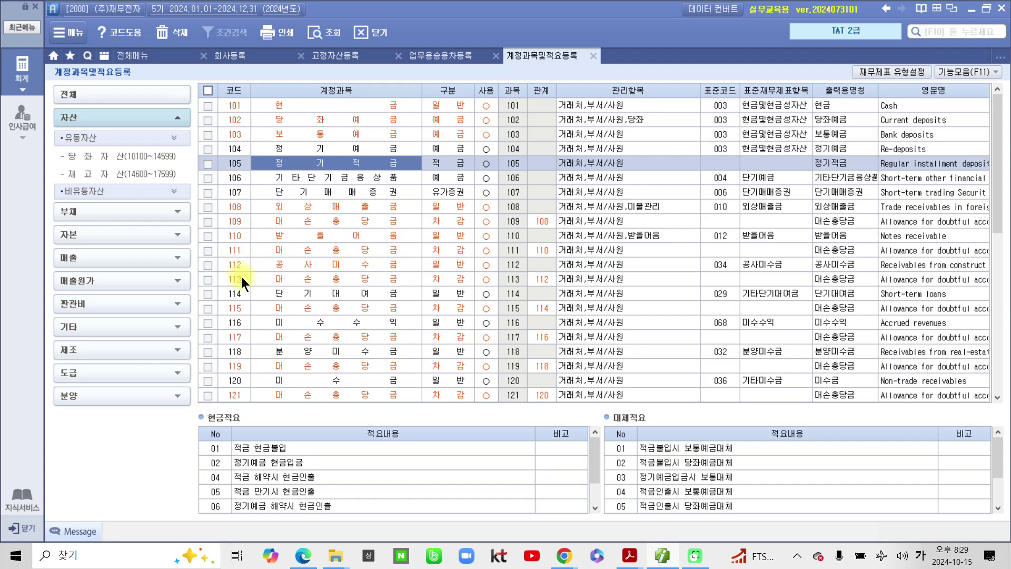
Step: Switch to the textbook PDF, find the 계정과목 및 적요등록 task, and highlight 다음의 계정과목에 in its instruction
{"action": "mouse_move", "coordinate": [629, 556]}
{"action": "left_click", "coordinate": [659, 517]}
{"action": "scroll", "coordinate": [308, 455], "scroll_direction": "down", "scroll_amount": 6}
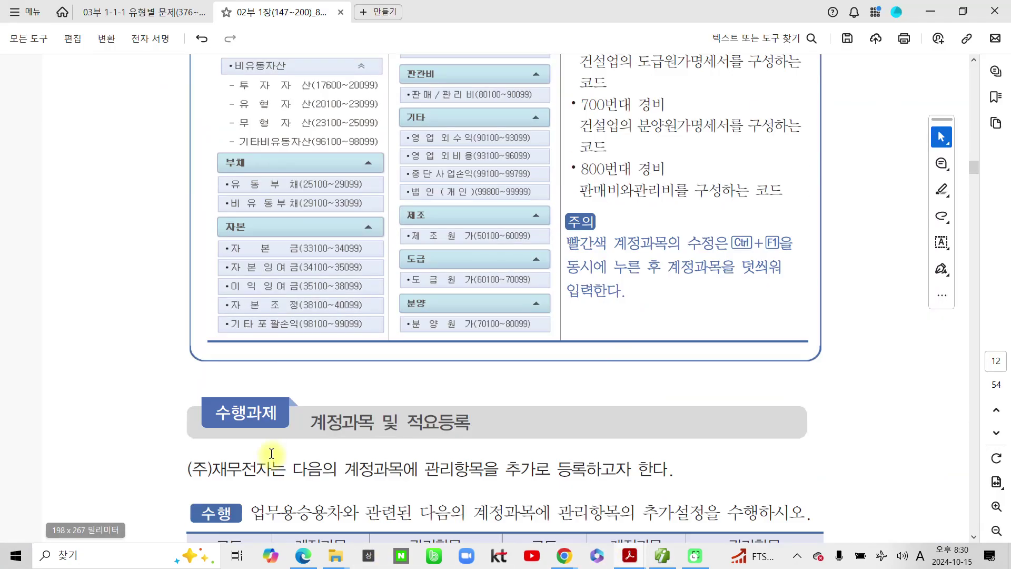
{"action": "scroll", "coordinate": [308, 455], "scroll_direction": "down", "scroll_amount": 2}
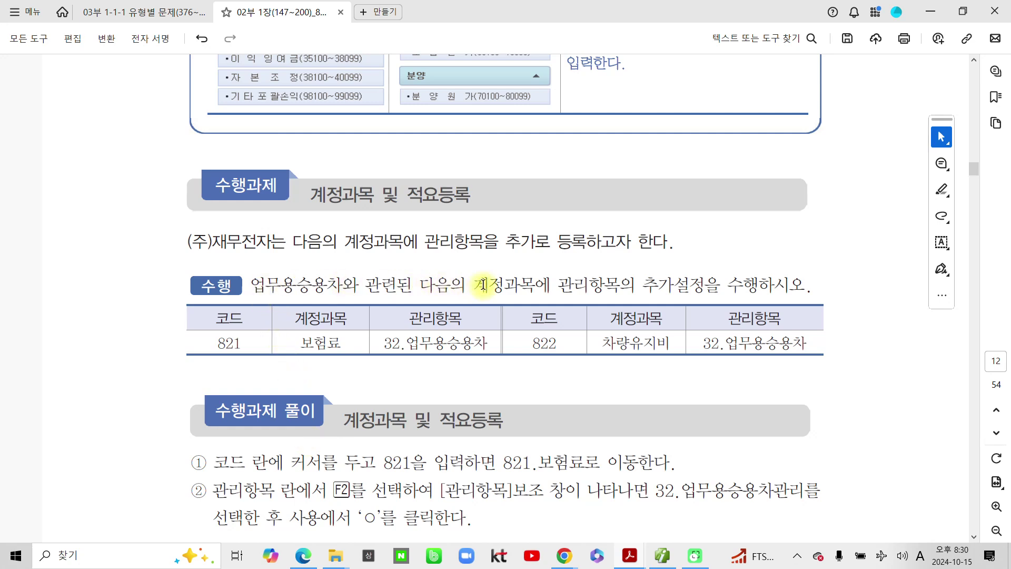
{"action": "left_click_drag", "start_coordinate": [551, 284], "coordinate": [419, 284]}
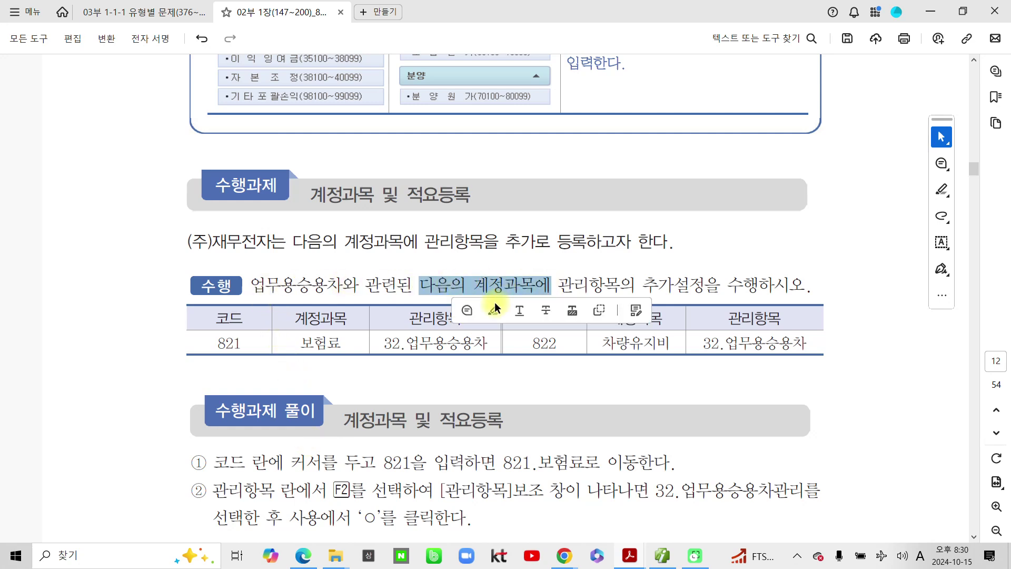
{"action": "left_click", "coordinate": [494, 309]}
Step: Highlight 821 보험료 and 822 차량유지비 in the task table and box both 관리항목 entries, 32.업무용승용차
{"action": "left_click_drag", "start_coordinate": [237, 338], "coordinate": [314, 338]}
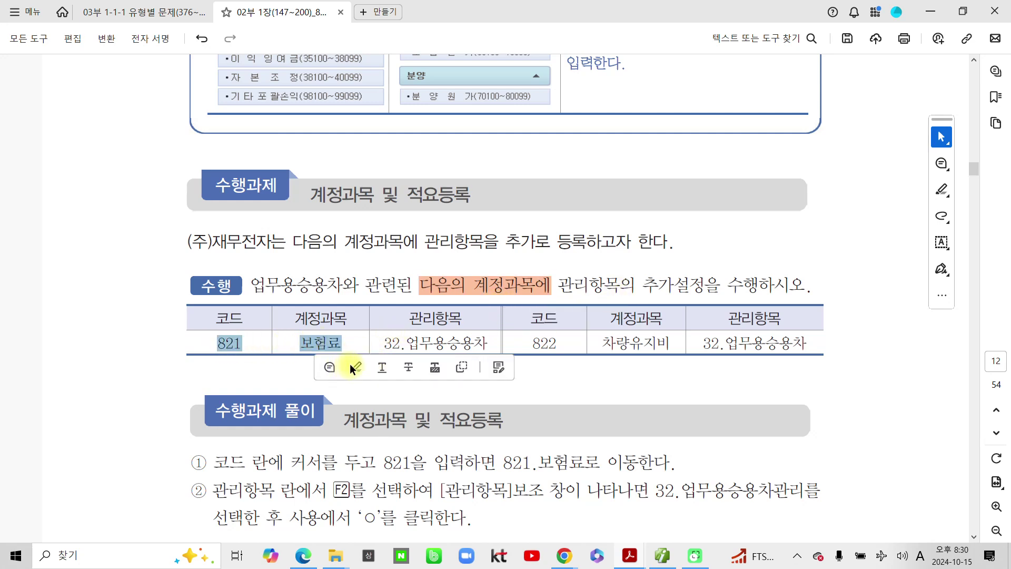
{"action": "left_click", "coordinate": [350, 366]}
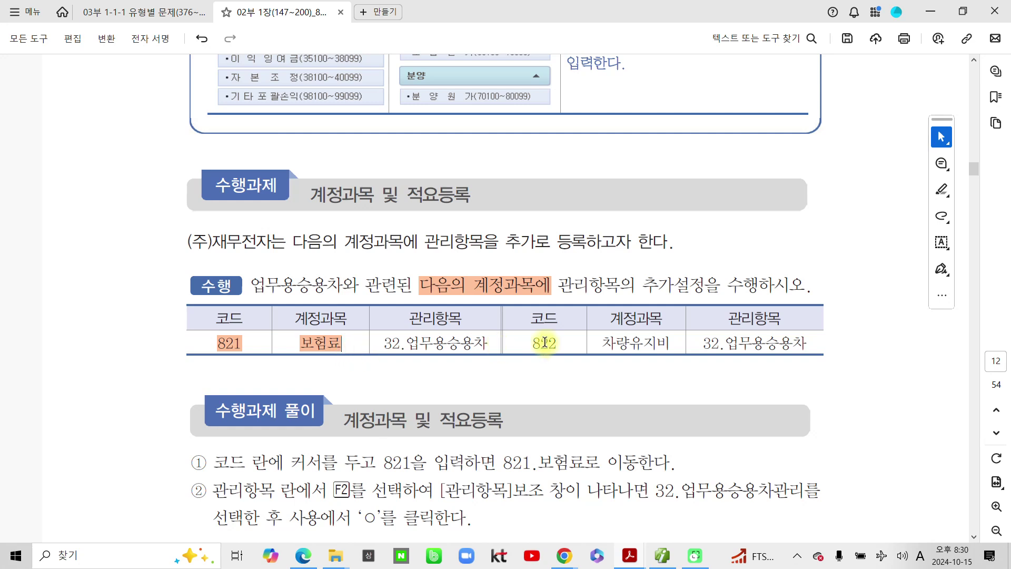
{"action": "left_click_drag", "start_coordinate": [535, 343], "coordinate": [633, 344]}
{"action": "left_click", "coordinate": [676, 368]}
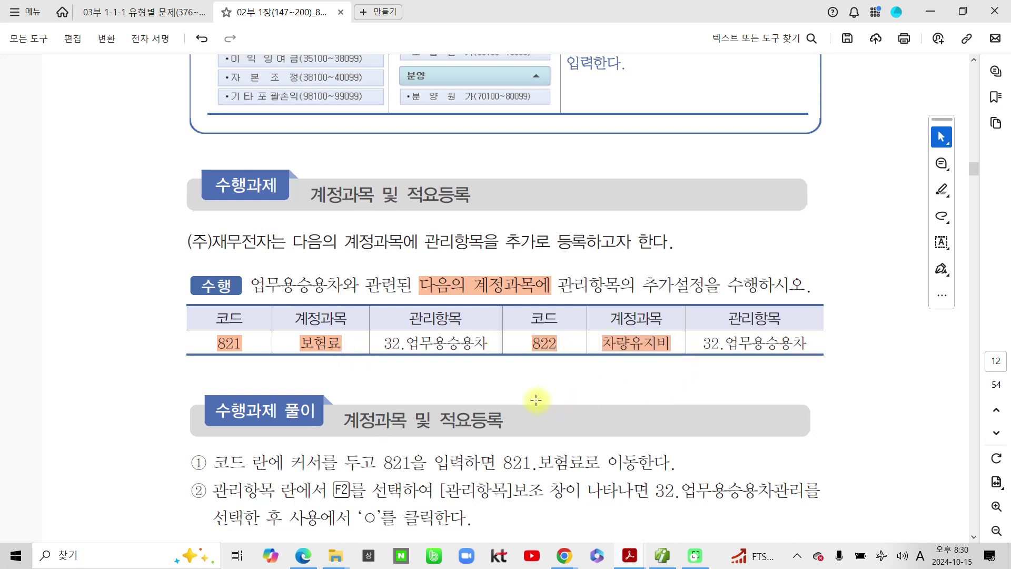
{"action": "left_click_drag", "start_coordinate": [374, 299], "coordinate": [486, 361]}
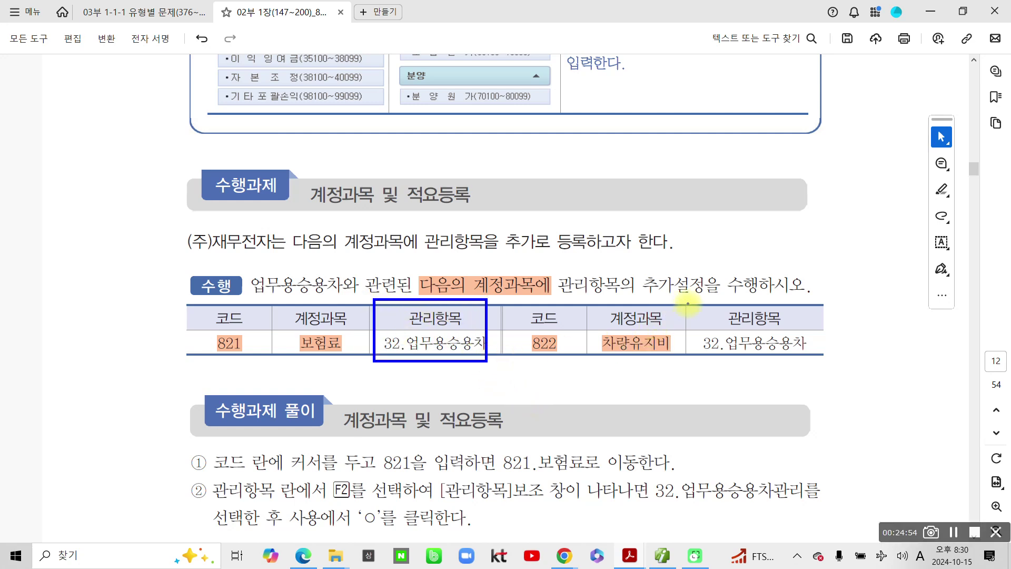
{"action": "mouse_move", "coordinate": [687, 303]}
{"action": "left_mouse_down"}
{"action": "mouse_move", "coordinate": [810, 378]}
{"action": "mouse_move", "coordinate": [820, 372]}
{"action": "left_mouse_up"}
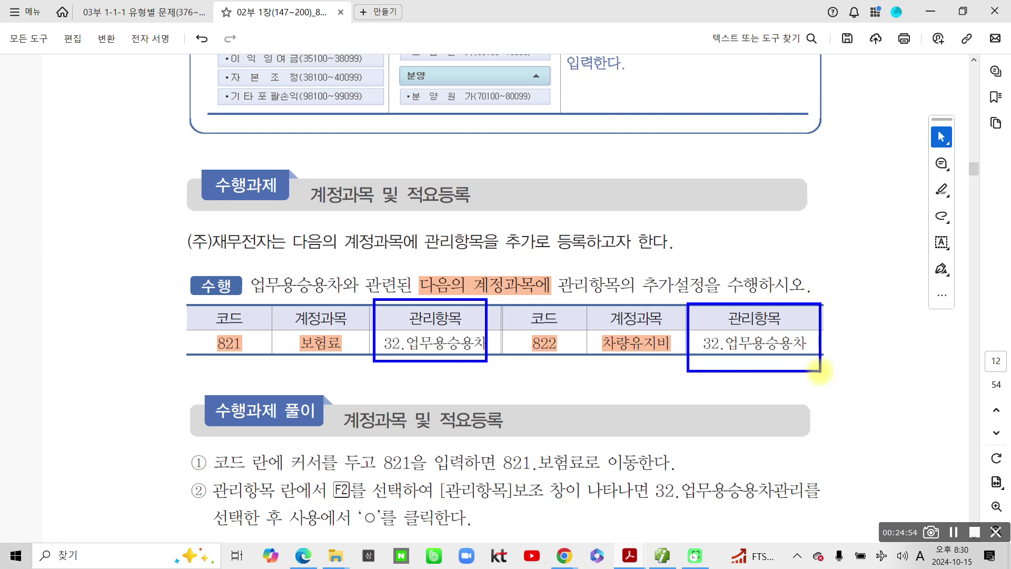
Step: Switch to Smart A, list all accounts in 계정과목및적요등록, and go to account code 821
{"action": "left_click", "coordinate": [659, 556]}
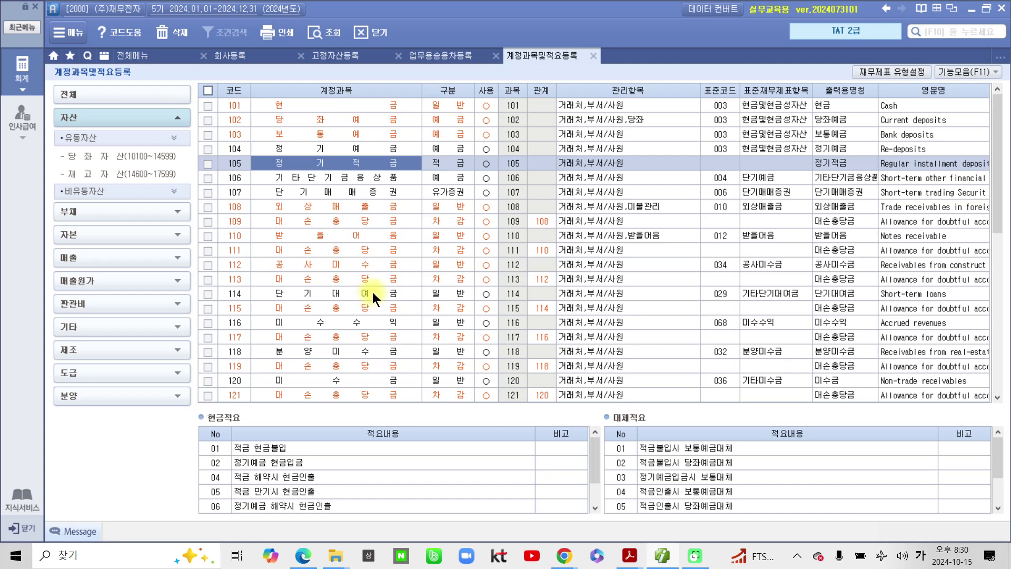
{"action": "left_click", "coordinate": [103, 98]}
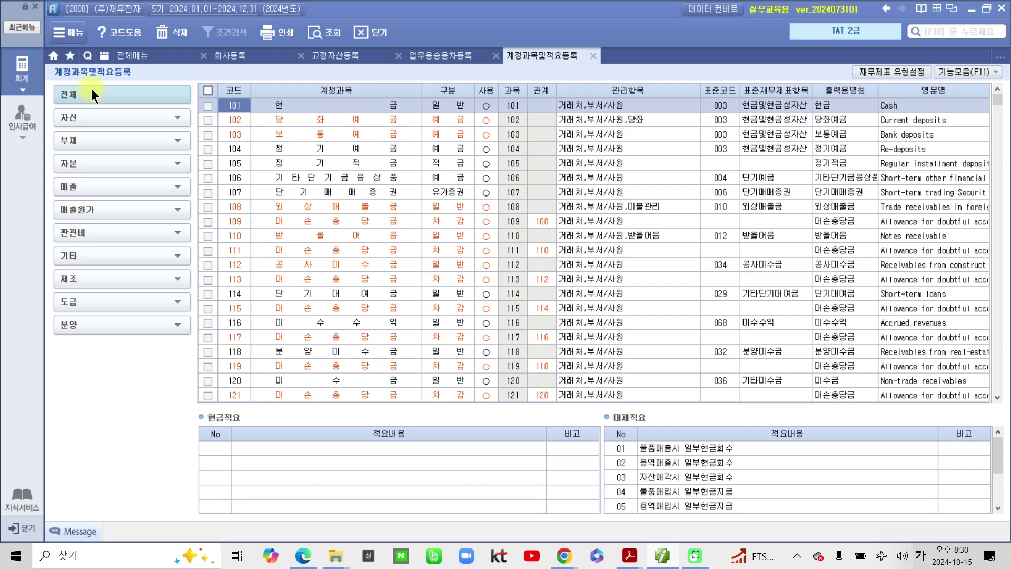
{"action": "left_click", "coordinate": [77, 93]}
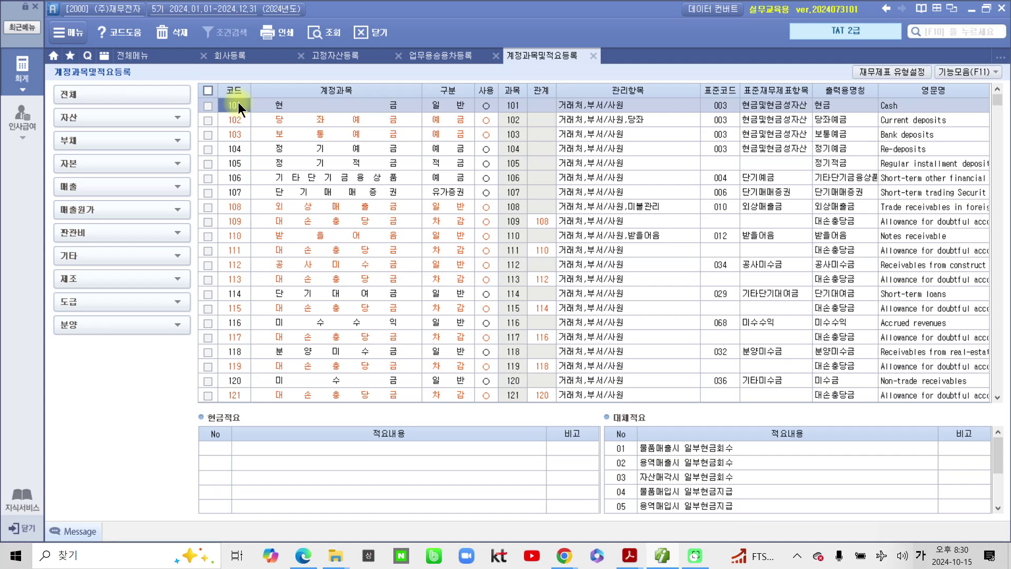
{"action": "type", "text": "821"}
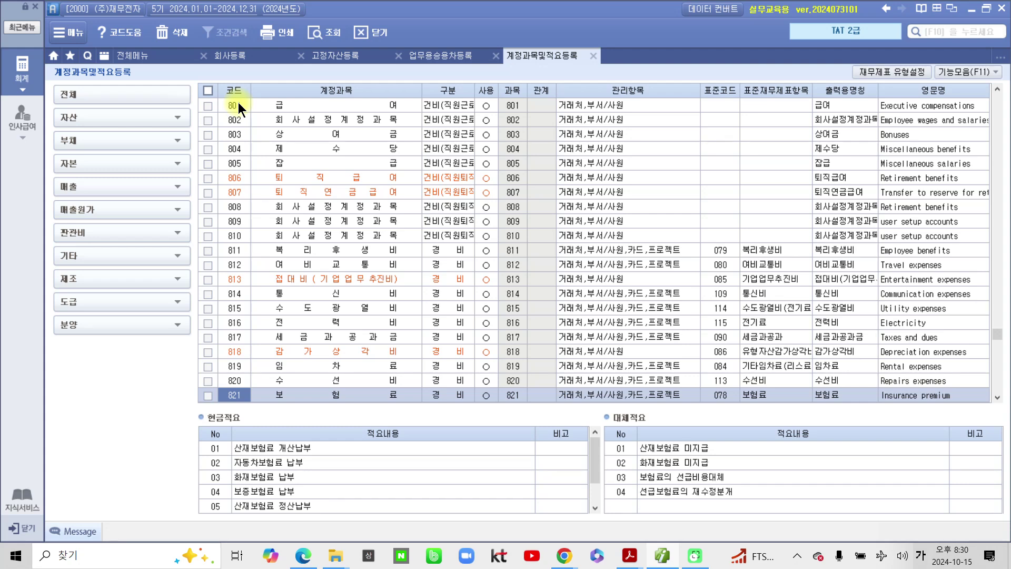
{"action": "scroll", "coordinate": [298, 293], "scroll_direction": "down", "scroll_amount": 6}
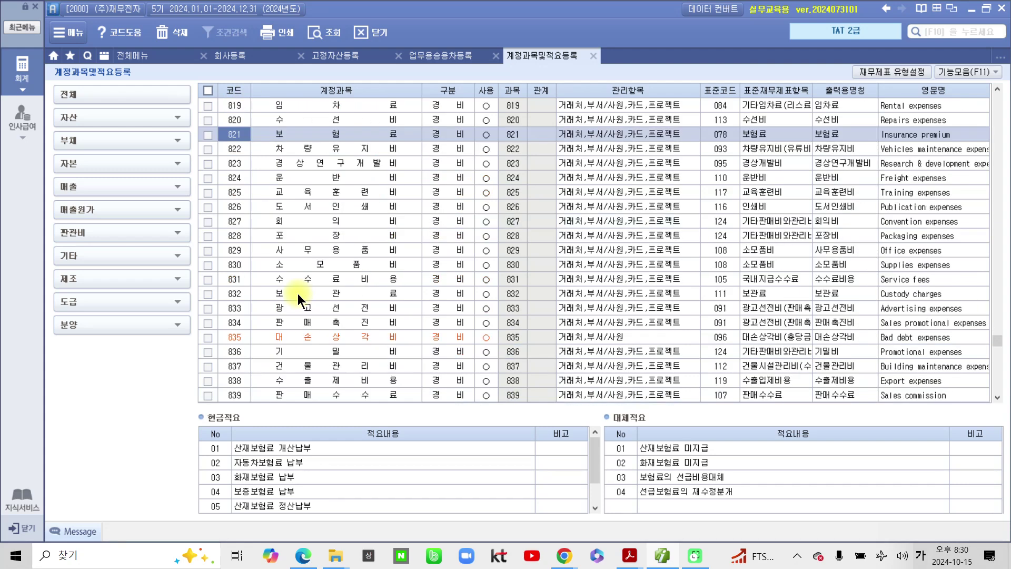
{"action": "scroll", "coordinate": [266, 266], "scroll_direction": "up", "scroll_amount": 3}
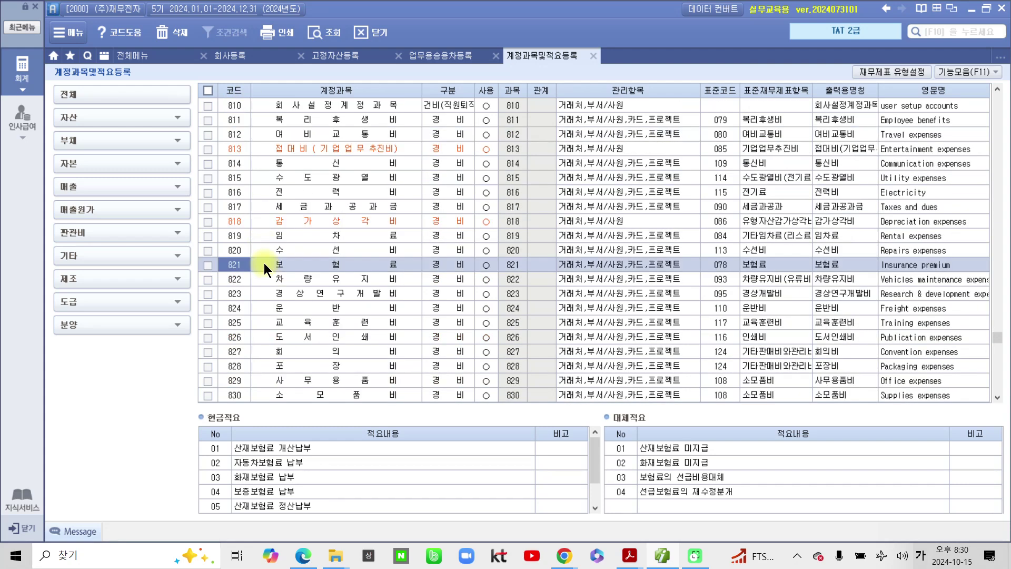
Step: Compare the 현금적요 and 대체적요 entries of 822 차량유지비 and 821 보험료, ending on account 821
{"action": "left_click", "coordinate": [235, 280]}
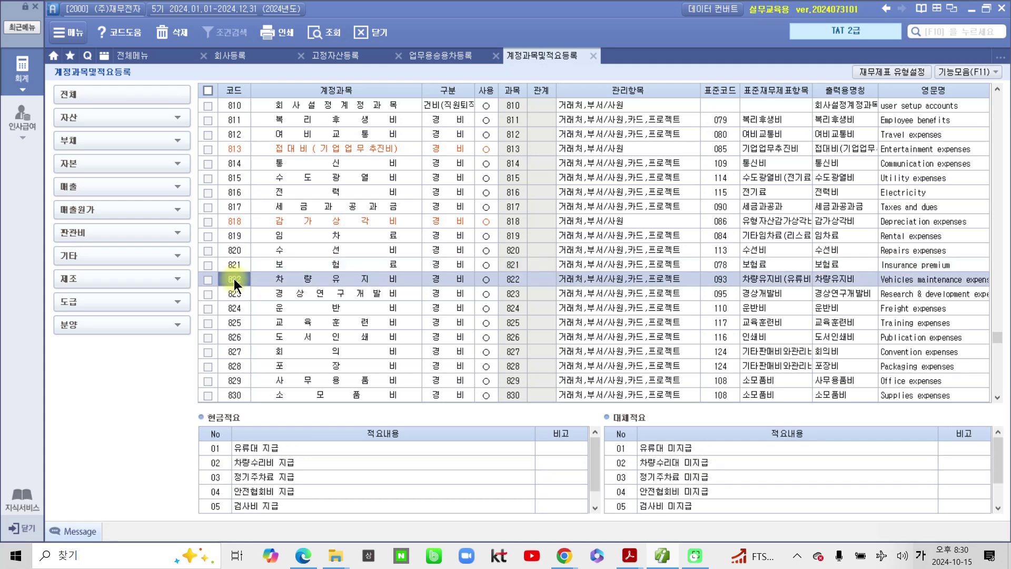
{"action": "left_click", "coordinate": [236, 266]}
{"action": "left_click", "coordinate": [236, 277]}
{"action": "left_click", "coordinate": [238, 264]}
{"action": "left_click", "coordinate": [238, 273]}
{"action": "left_click", "coordinate": [239, 263]}
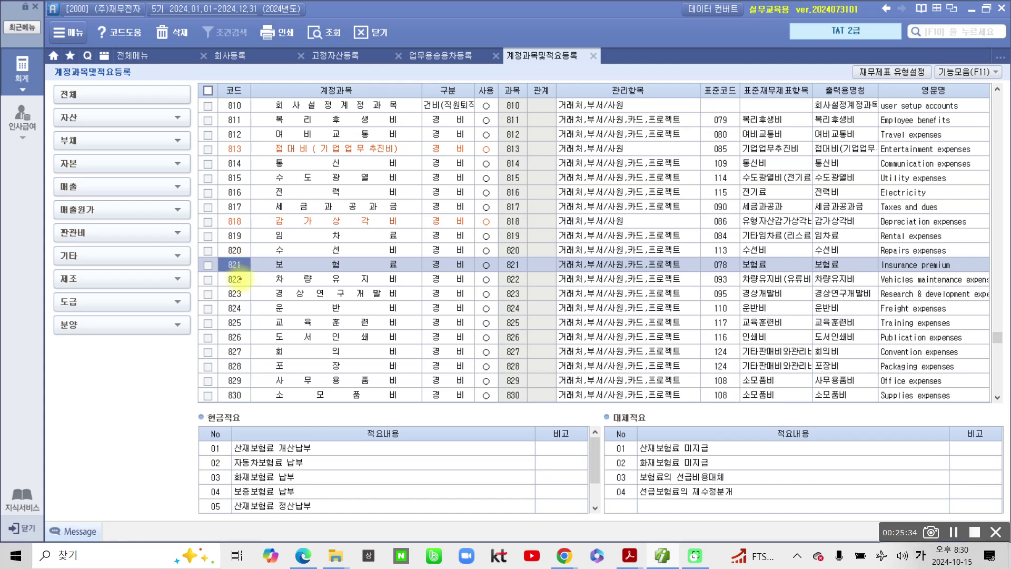
Step: Circle the account list's column headings 계정과목, 구분, 사용, 과목, 관계, 관리항목, 표준코드, 출력용명칭 and 영문명
{"action": "mouse_move", "coordinate": [369, 88]}
{"action": "left_mouse_down"}
{"action": "mouse_move", "coordinate": [310, 108]}
{"action": "mouse_move", "coordinate": [308, 84]}
{"action": "left_mouse_up"}
{"action": "mouse_move", "coordinate": [429, 73]}
{"action": "left_mouse_down"}
{"action": "mouse_move", "coordinate": [416, 105]}
{"action": "mouse_move", "coordinate": [424, 80]}
{"action": "mouse_move", "coordinate": [501, 90]}
{"action": "mouse_move", "coordinate": [529, 79]}
{"action": "left_mouse_up"}
{"action": "mouse_move", "coordinate": [618, 77]}
{"action": "left_mouse_down"}
{"action": "mouse_move", "coordinate": [606, 123]}
{"action": "mouse_move", "coordinate": [629, 79]}
{"action": "left_mouse_up"}
{"action": "mouse_move", "coordinate": [700, 78]}
{"action": "left_mouse_down"}
{"action": "mouse_move", "coordinate": [687, 108]}
{"action": "mouse_move", "coordinate": [695, 82]}
{"action": "left_mouse_up"}
{"action": "mouse_move", "coordinate": [855, 74]}
{"action": "left_mouse_down"}
{"action": "mouse_move", "coordinate": [853, 110]}
{"action": "mouse_move", "coordinate": [851, 64]}
{"action": "left_mouse_up"}
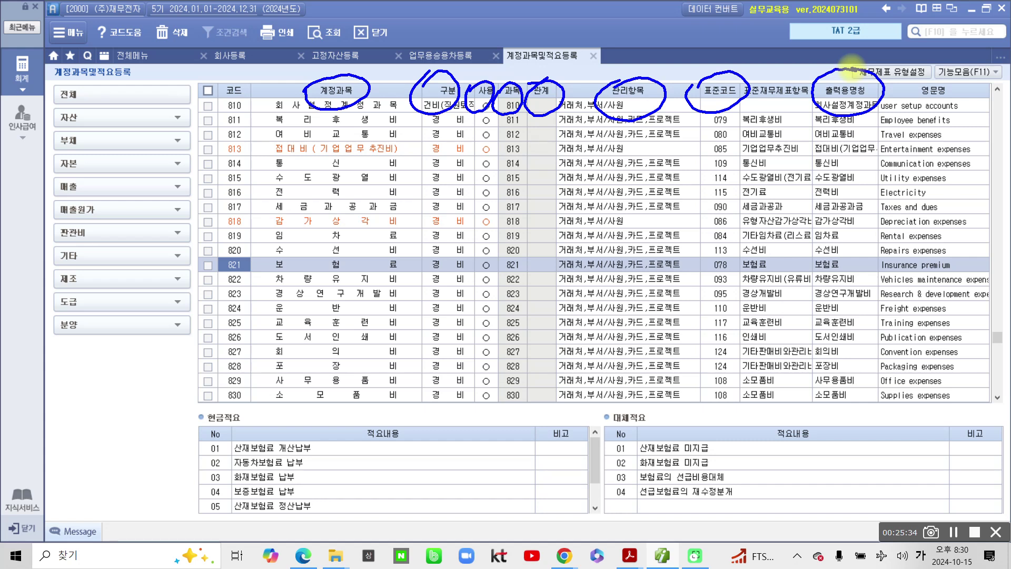
{"action": "left_click_drag", "start_coordinate": [901, 85], "coordinate": [895, 85]}
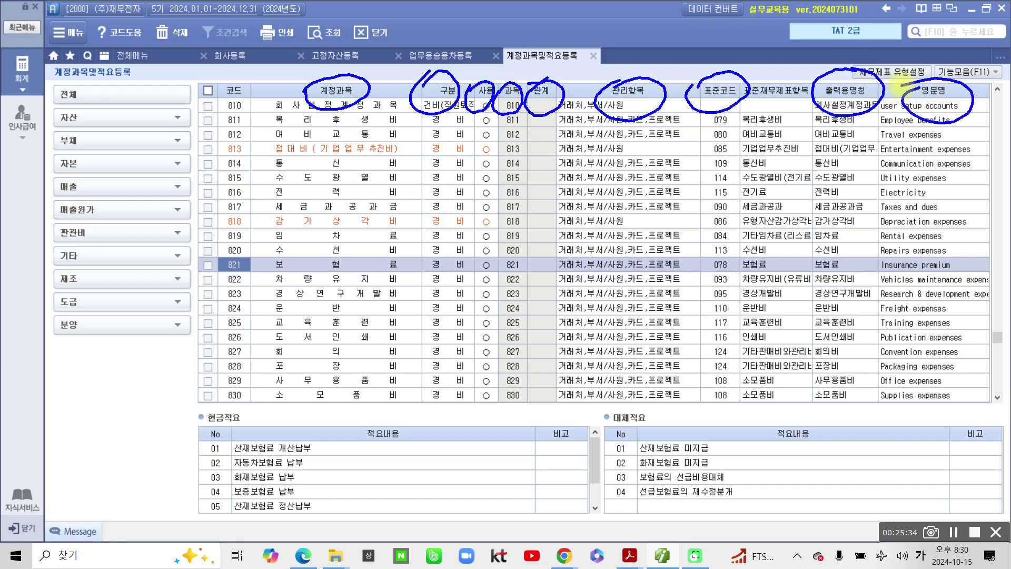
Step: Mark accounts 821 and 822 along with the 관리항목 heading and their 관리항목 entries, and clear all the marks
{"action": "mouse_move", "coordinate": [210, 270]}
{"action": "left_mouse_down"}
{"action": "mouse_move", "coordinate": [420, 284]}
{"action": "mouse_move", "coordinate": [237, 245]}
{"action": "mouse_move", "coordinate": [206, 268]}
{"action": "left_mouse_up"}
{"action": "mouse_move", "coordinate": [605, 81]}
{"action": "left_mouse_down"}
{"action": "mouse_move", "coordinate": [669, 100]}
{"action": "mouse_move", "coordinate": [617, 70]}
{"action": "left_mouse_up"}
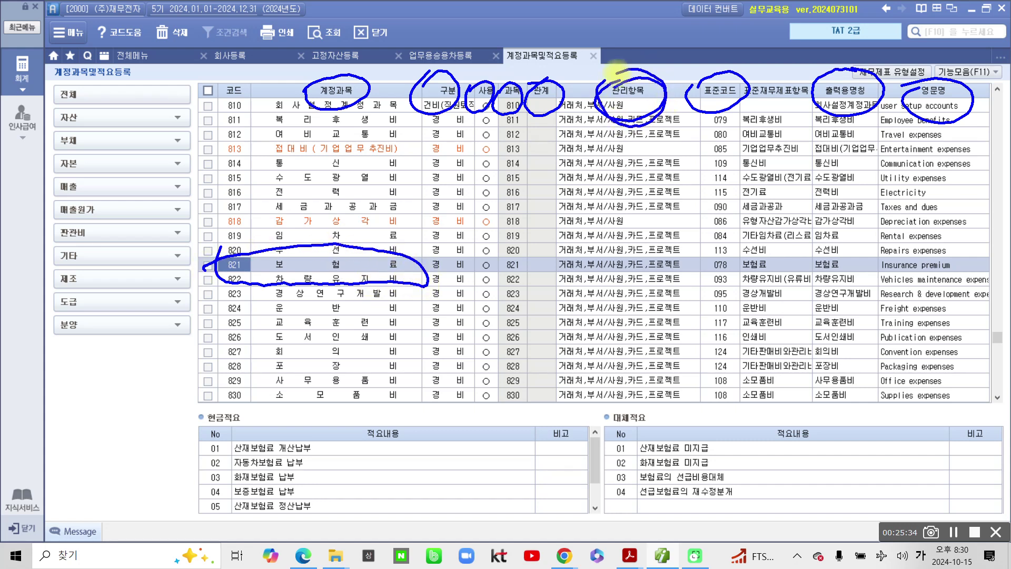
{"action": "mouse_move", "coordinate": [553, 255]}
{"action": "left_mouse_down"}
{"action": "mouse_move", "coordinate": [668, 289]}
{"action": "mouse_move", "coordinate": [716, 247]}
{"action": "mouse_move", "coordinate": [547, 255]}
{"action": "left_mouse_up"}
{"action": "left_click_drag", "start_coordinate": [690, 257], "coordinate": [698, 279]}
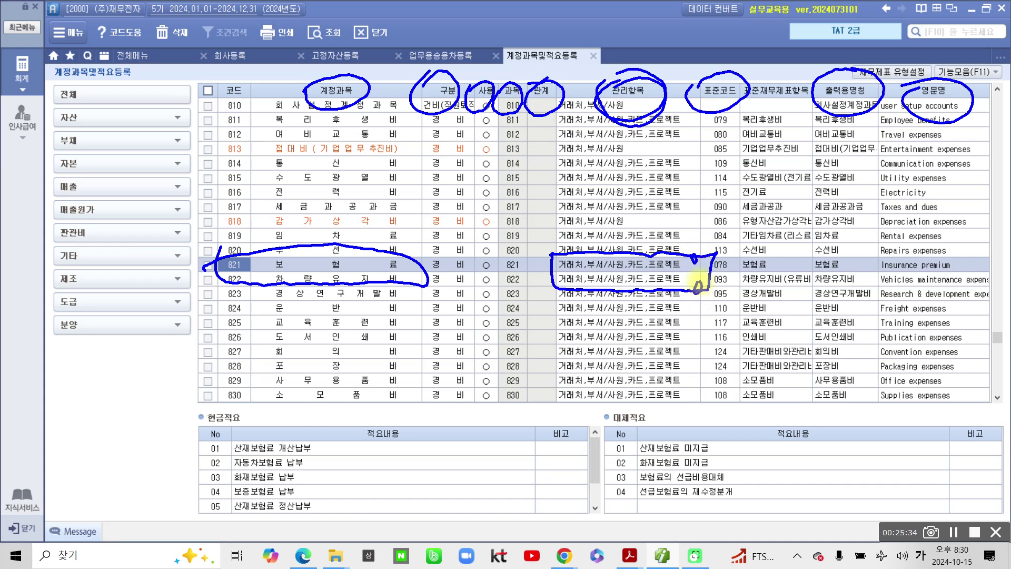
{"action": "key", "text": "Escape"}
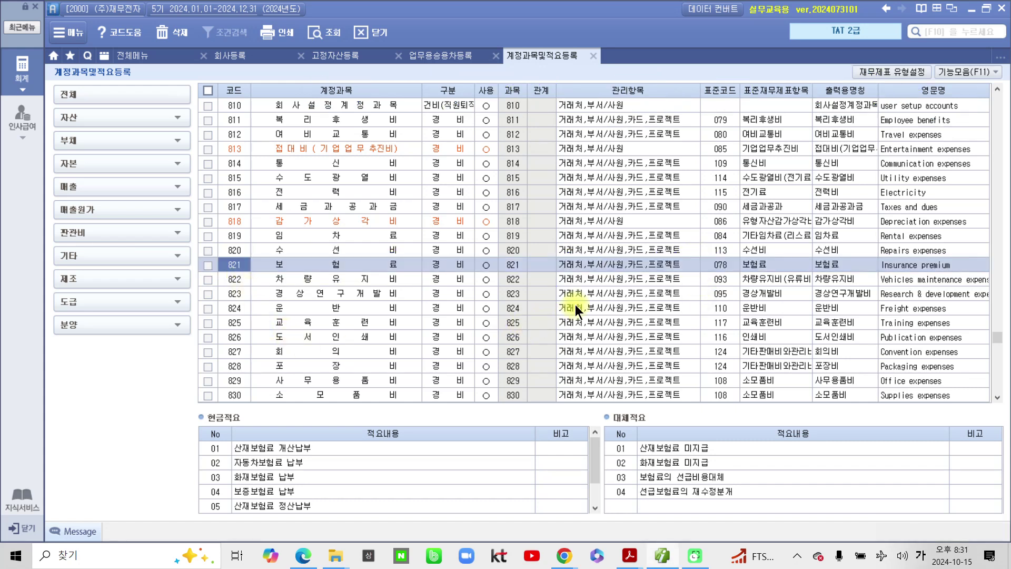
Step: Open the 관리항목 settings of account 821 보험료 and bring item 32 업무용승용차 into view
{"action": "left_click", "coordinate": [576, 267]}
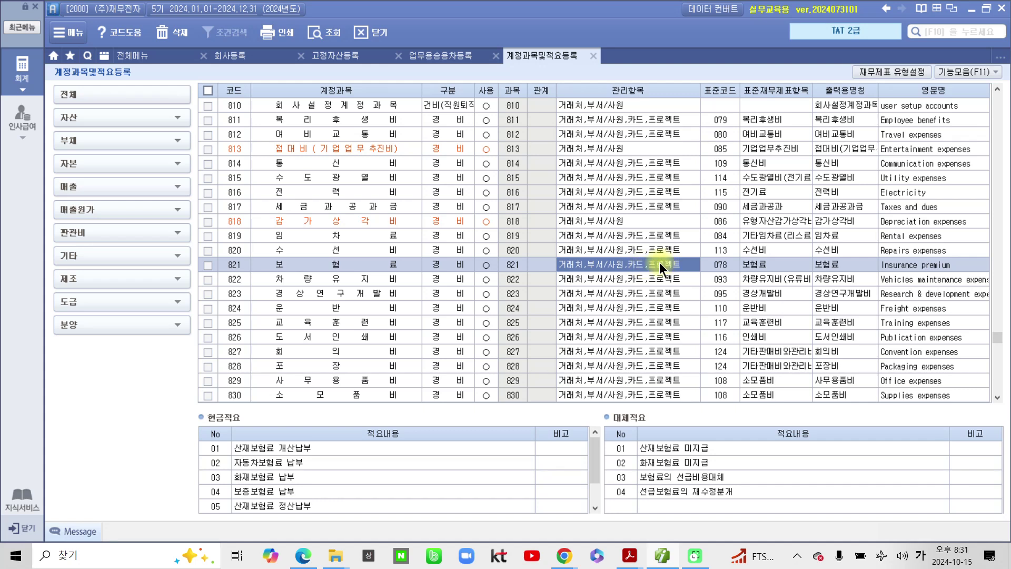
{"action": "double_click", "coordinate": [659, 262]}
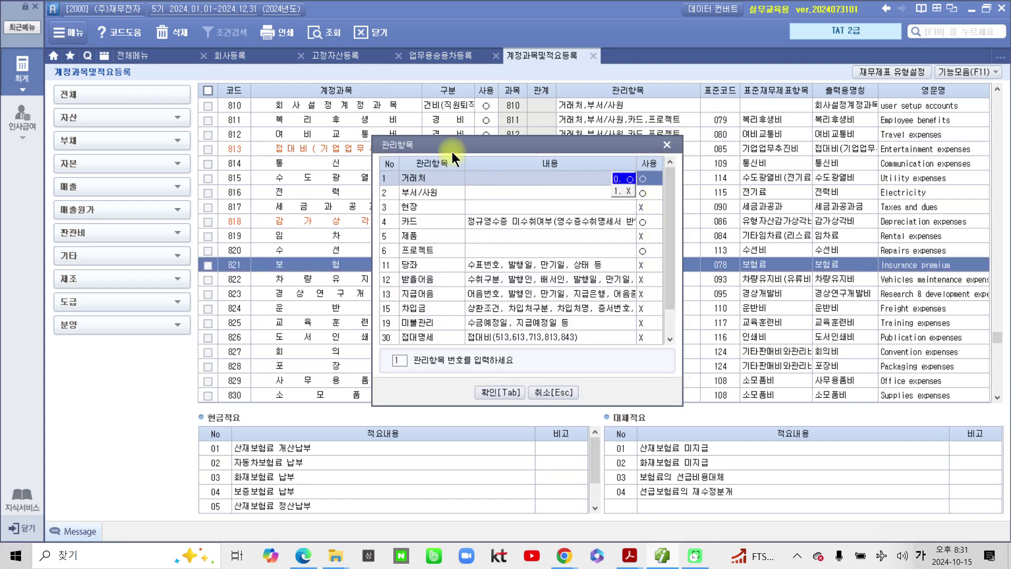
{"action": "left_click_drag", "start_coordinate": [453, 145], "coordinate": [501, 164]}
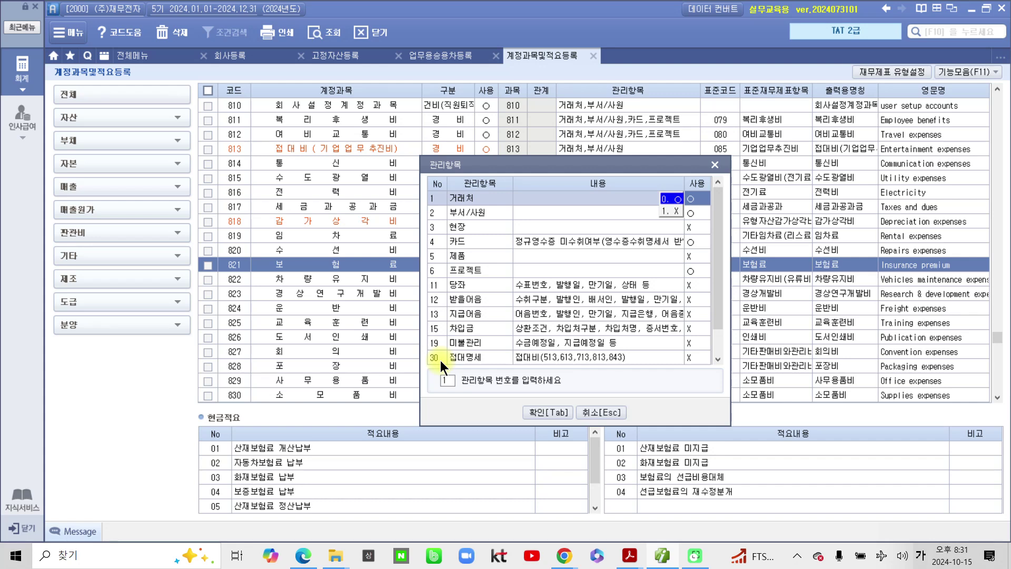
{"action": "left_click", "coordinate": [720, 244]}
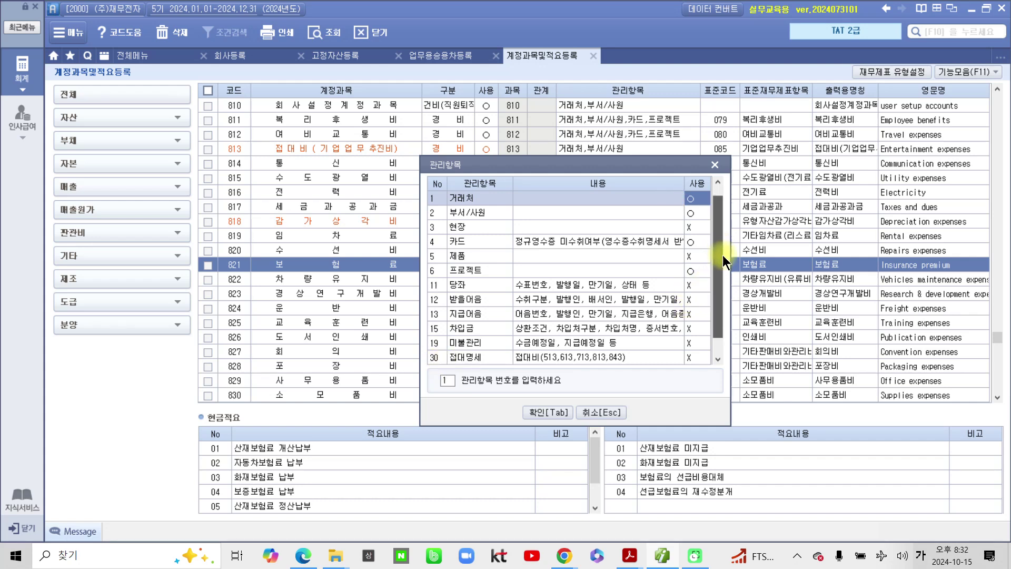
{"action": "left_click_drag", "start_coordinate": [722, 254], "coordinate": [722, 269]}
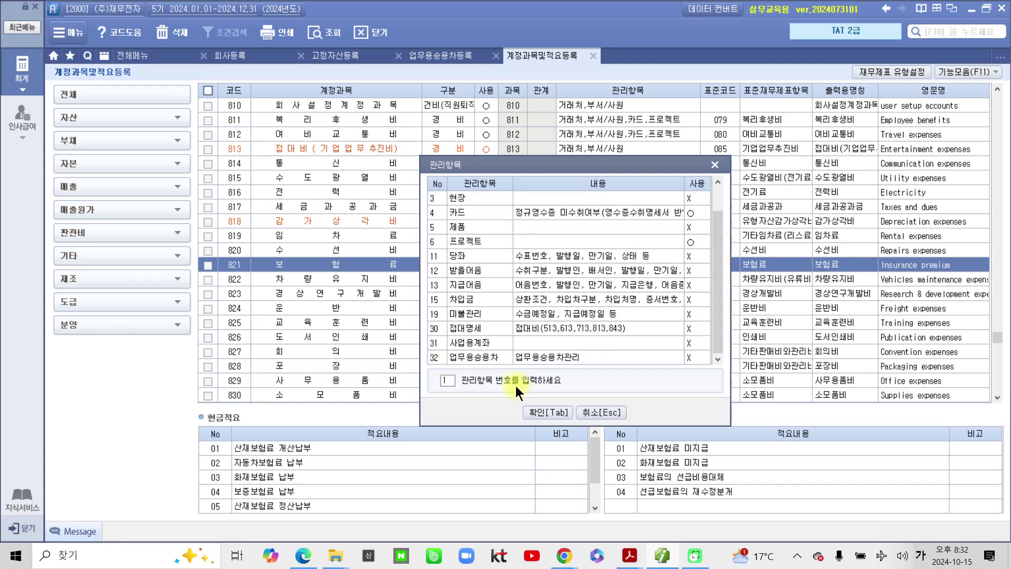
Step: Box the 32 업무용승용차 row, mark its 사용 value, and clear the marks
{"action": "left_click_drag", "start_coordinate": [422, 346], "coordinate": [747, 371]}
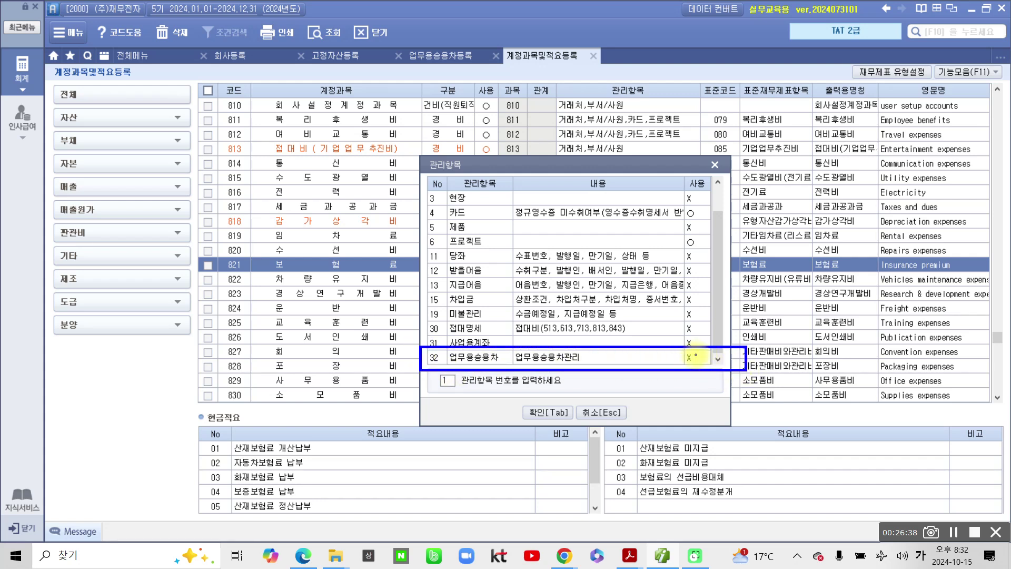
{"action": "left_click_drag", "start_coordinate": [699, 352], "coordinate": [682, 365]}
{"action": "left_click_drag", "start_coordinate": [681, 352], "coordinate": [701, 365]}
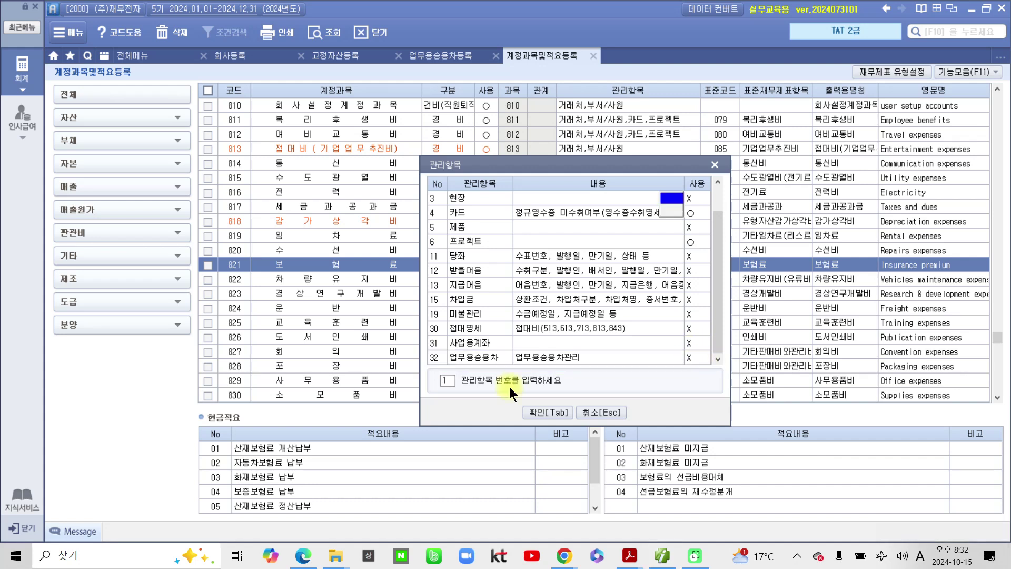
Step: Enable management item 32 업무용승용차 (use ○) for account 821 보험료 and confirm the management items
{"action": "left_click", "coordinate": [690, 357]}
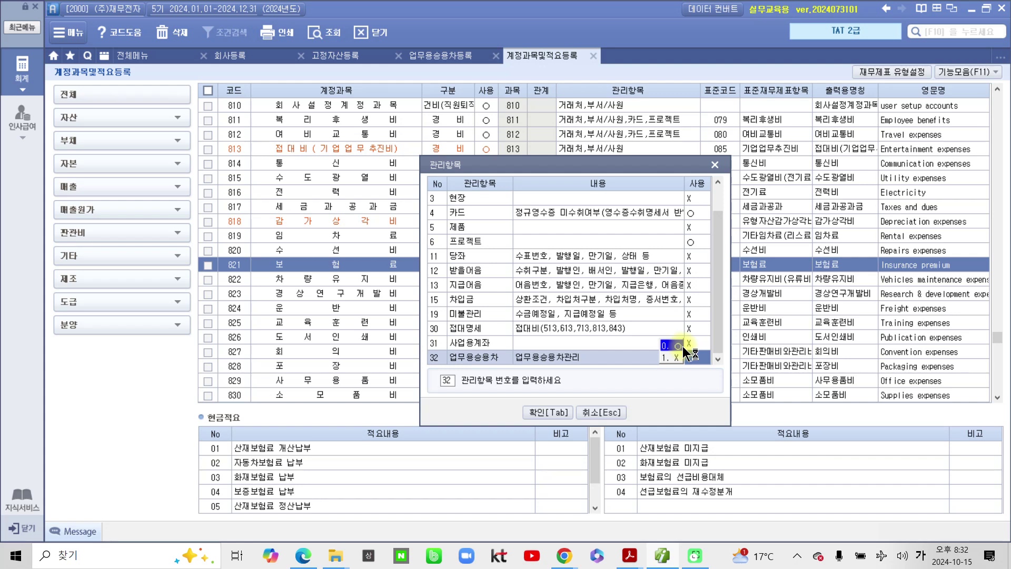
{"action": "left_click", "coordinate": [534, 411]}
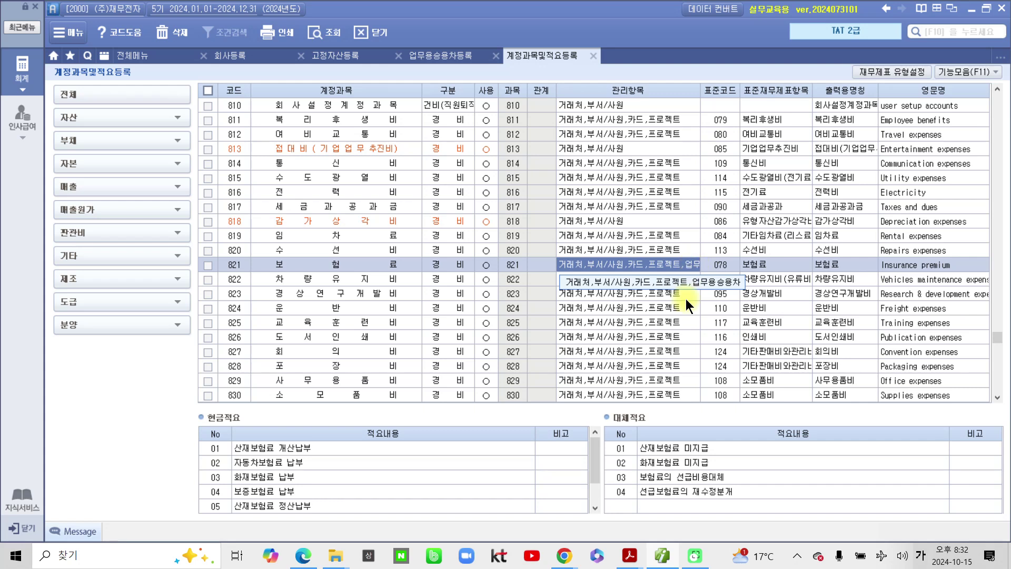
Step: Add management item 32 업무용승용차 to account 822 차량유지비 by setting its use to ○, and confirm
{"action": "left_click", "coordinate": [677, 278]}
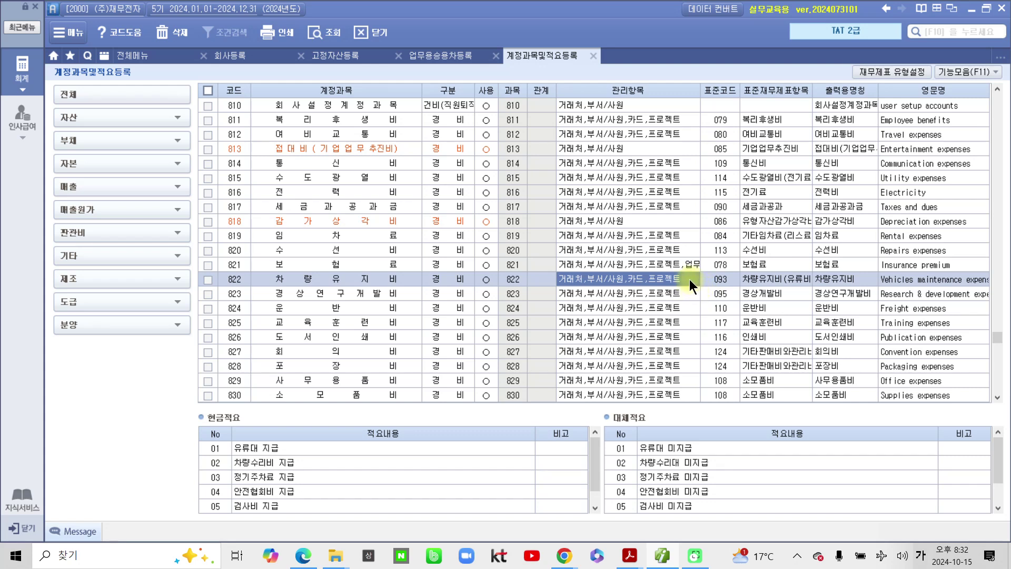
{"action": "double_click", "coordinate": [690, 279]}
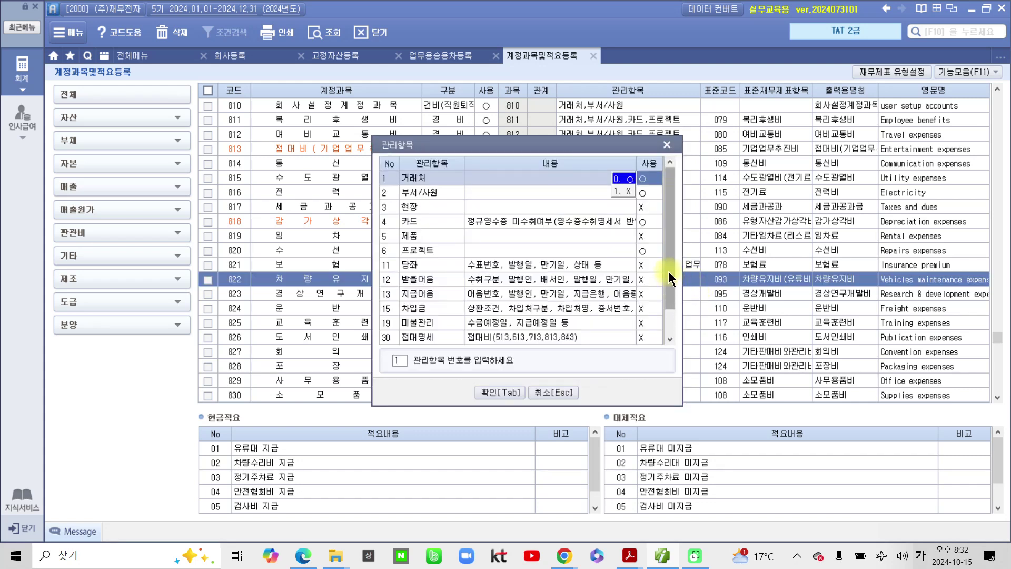
{"action": "scroll", "coordinate": [669, 271], "scroll_direction": "down", "scroll_amount": 1}
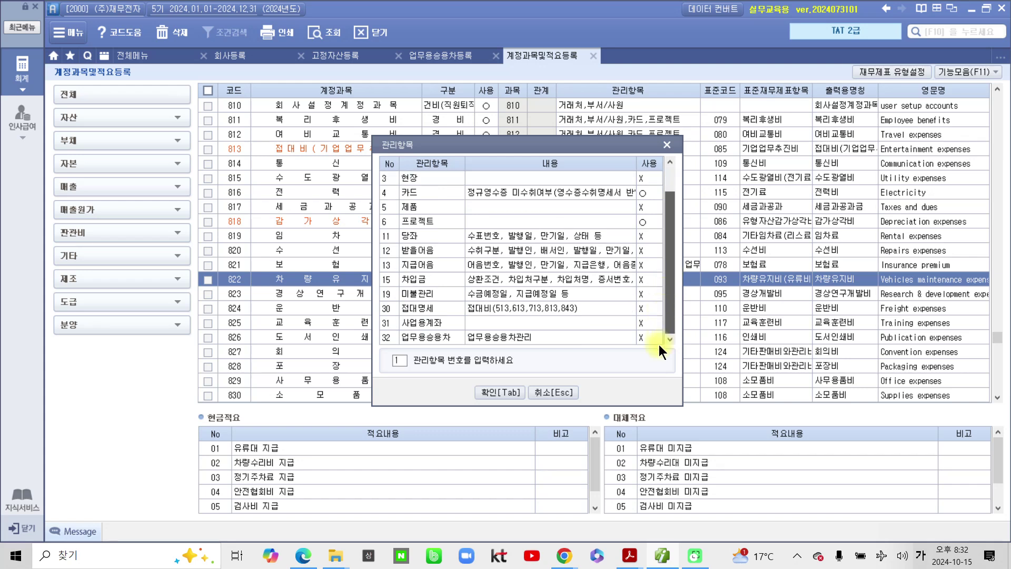
{"action": "left_click", "coordinate": [631, 335]}
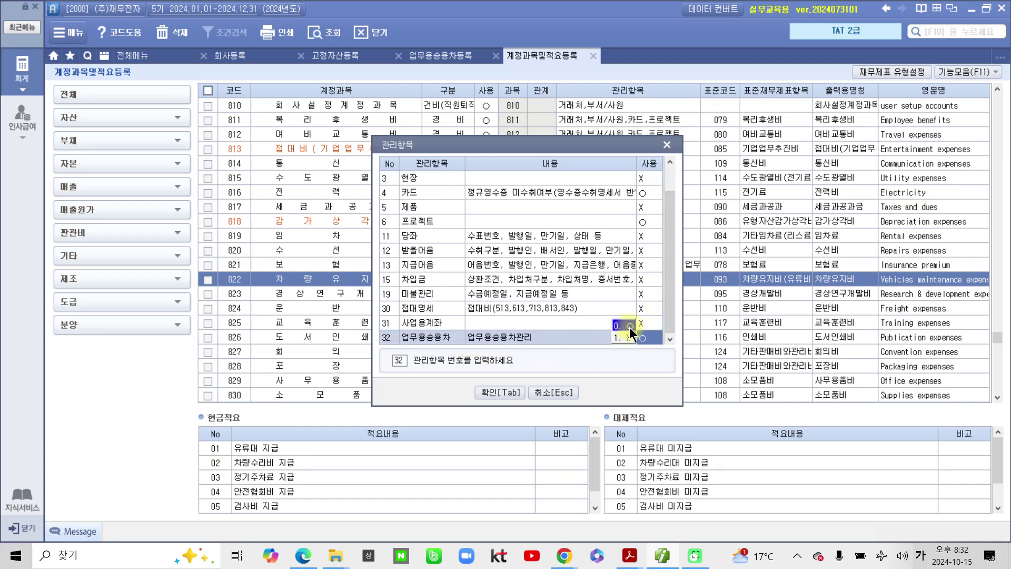
{"action": "left_click", "coordinate": [511, 390]}
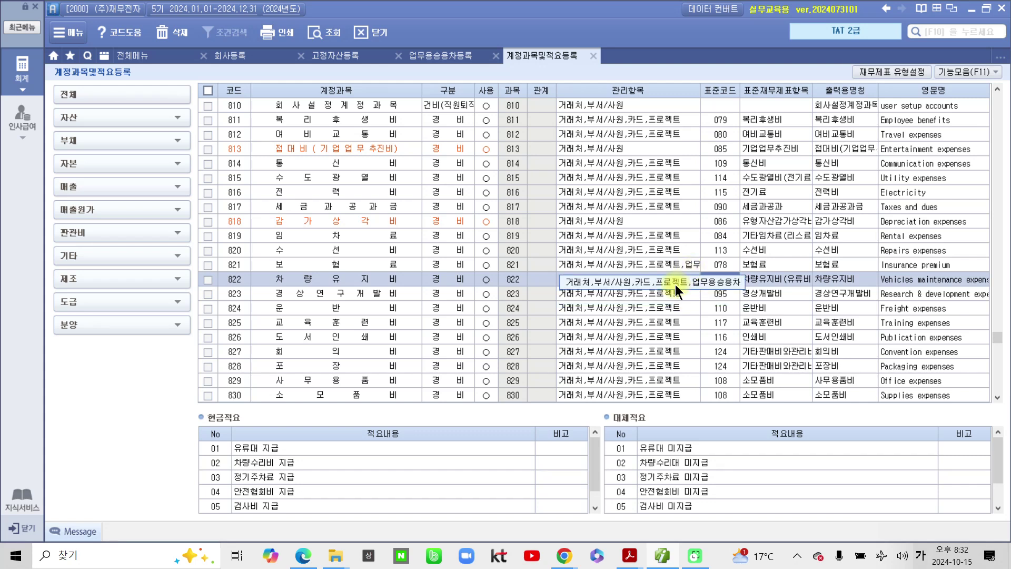
Step: Switch to the textbook PDF 02부 1장(147~200) and highlight the 수행 tip heading after the account registration solution
{"action": "left_click", "coordinate": [629, 555]}
{"action": "left_click", "coordinate": [682, 518]}
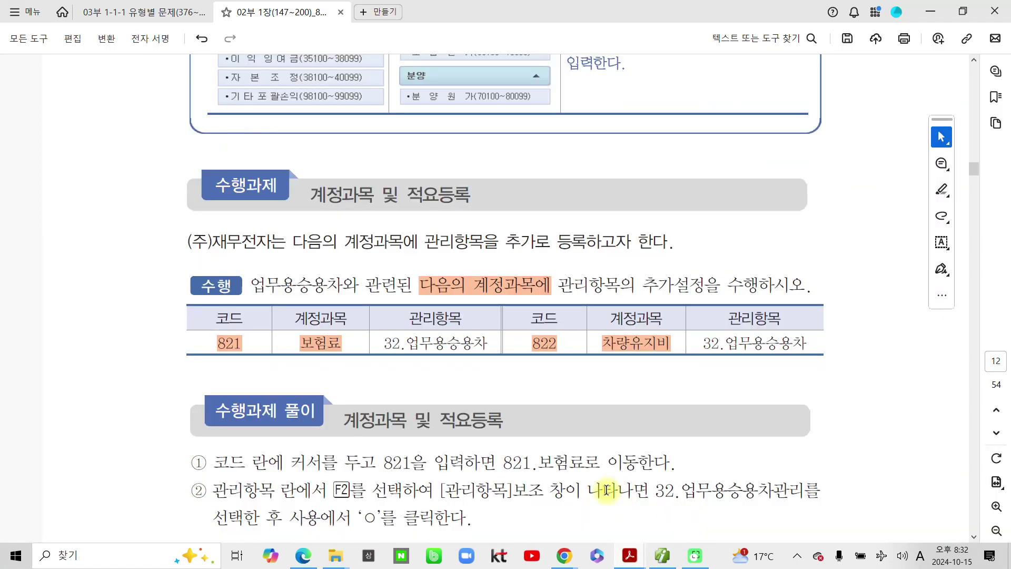
{"action": "scroll", "coordinate": [507, 492], "scroll_direction": "down", "scroll_amount": 7}
{"action": "scroll", "coordinate": [544, 443], "scroll_direction": "down", "scroll_amount": 15}
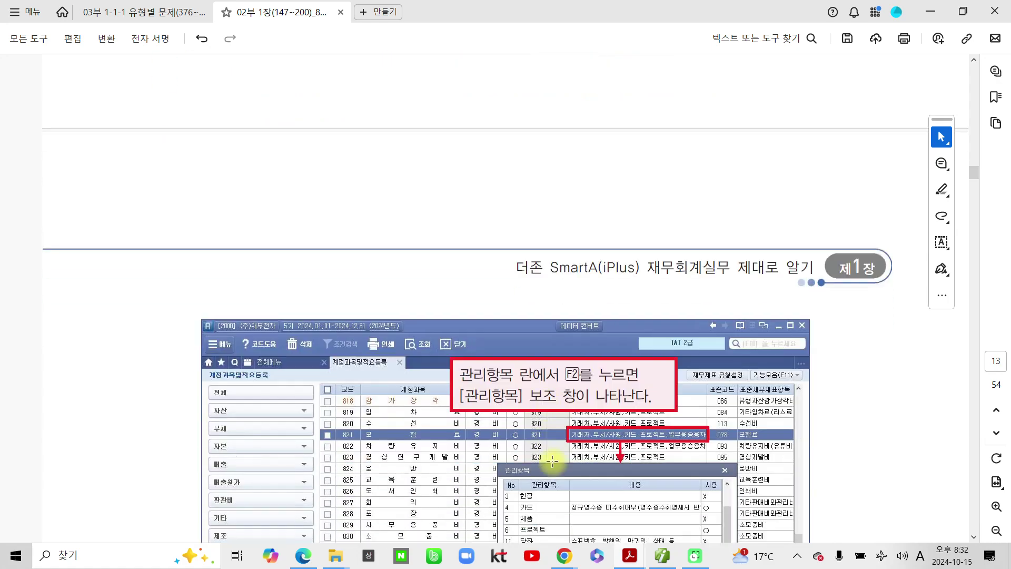
{"action": "scroll", "coordinate": [593, 493], "scroll_direction": "down", "scroll_amount": 6}
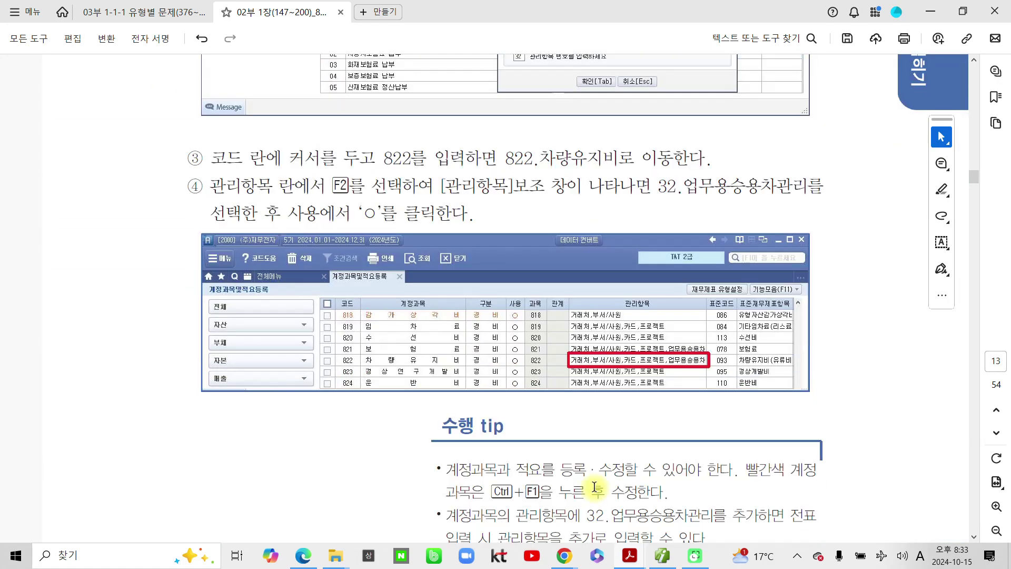
{"action": "left_click_drag", "start_coordinate": [441, 271], "coordinate": [500, 273]}
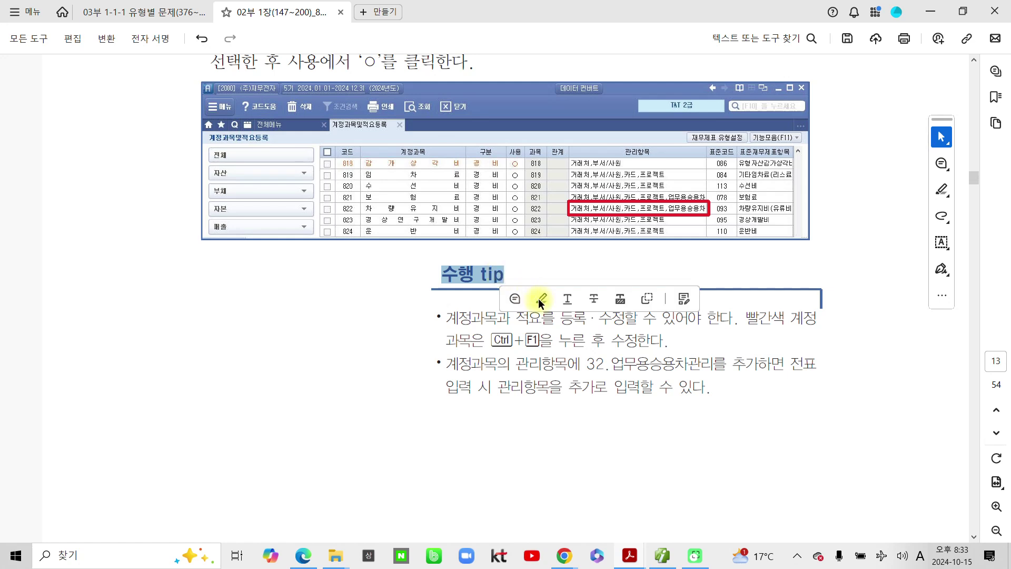
{"action": "left_click", "coordinate": [518, 296]}
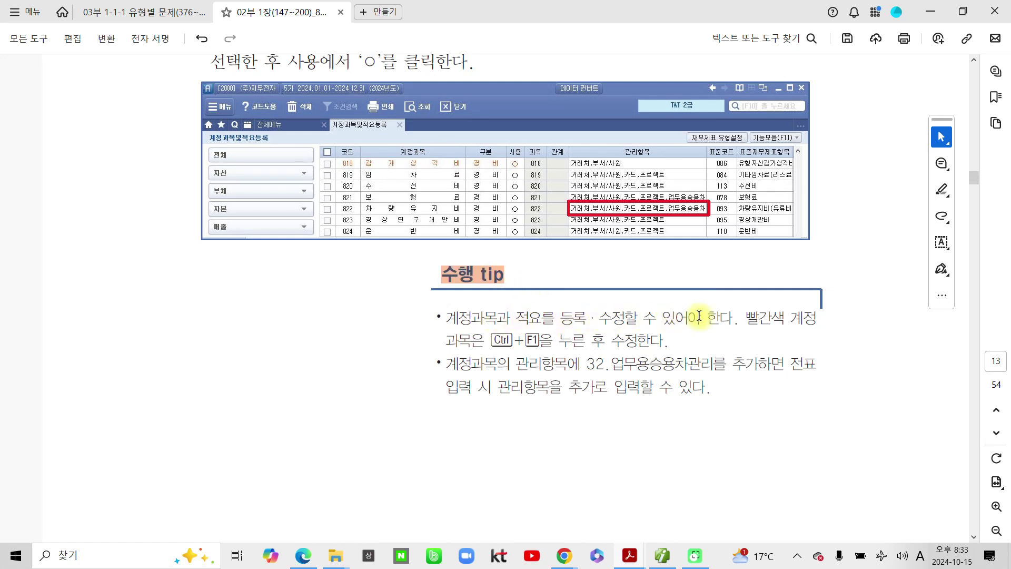
{"action": "left_click_drag", "start_coordinate": [728, 316], "coordinate": [731, 318]}
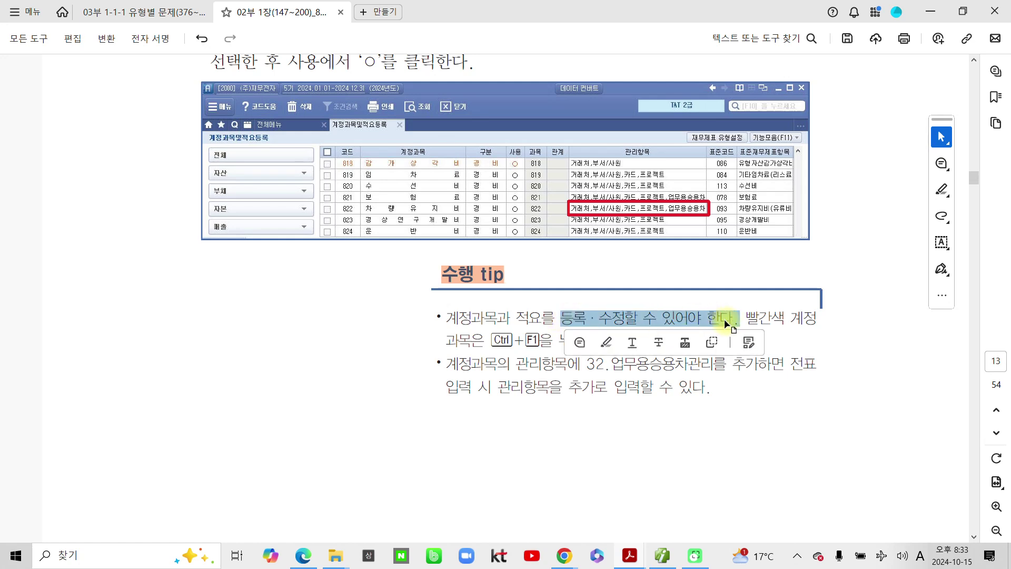
{"action": "left_click", "coordinate": [733, 324]}
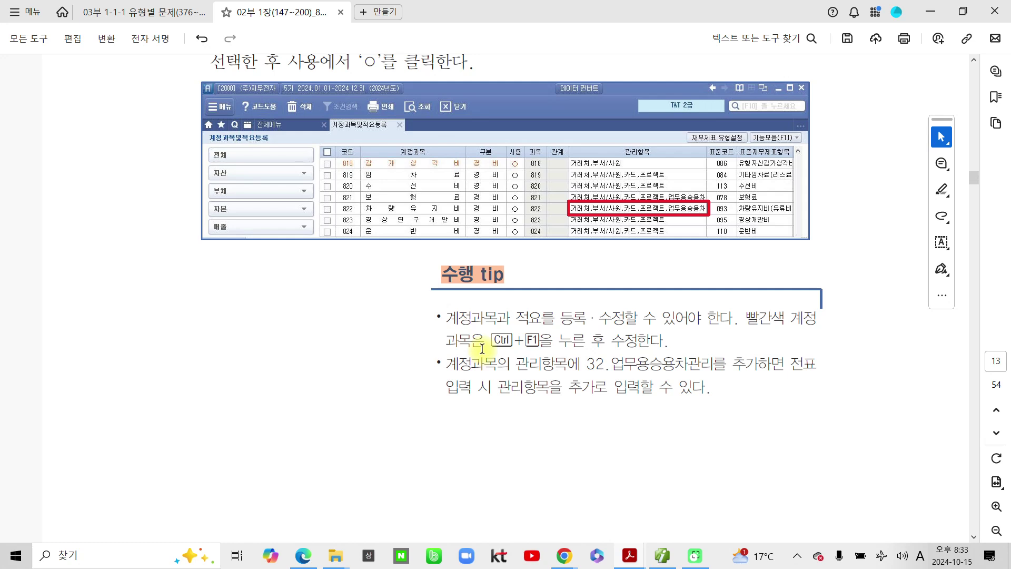
{"action": "left_click_drag", "start_coordinate": [485, 325], "coordinate": [558, 353]}
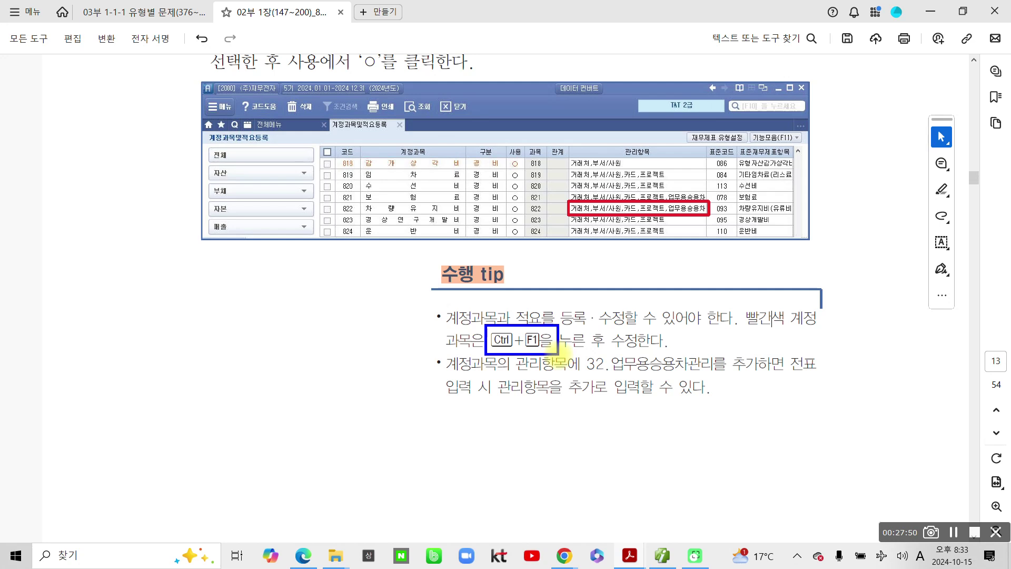
{"action": "left_click_drag", "start_coordinate": [386, 365], "coordinate": [480, 347]}
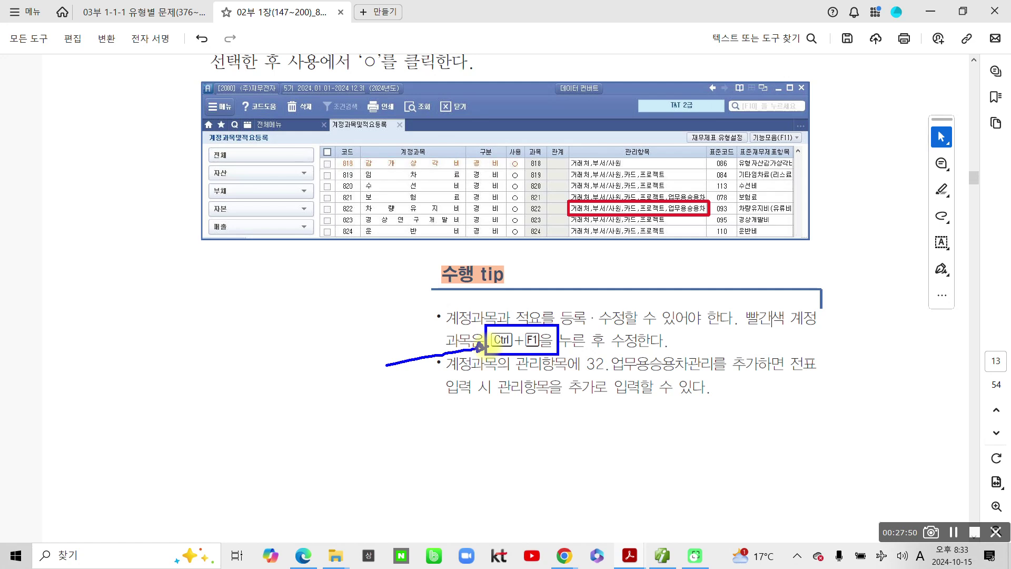
{"action": "key", "text": "Escape"}
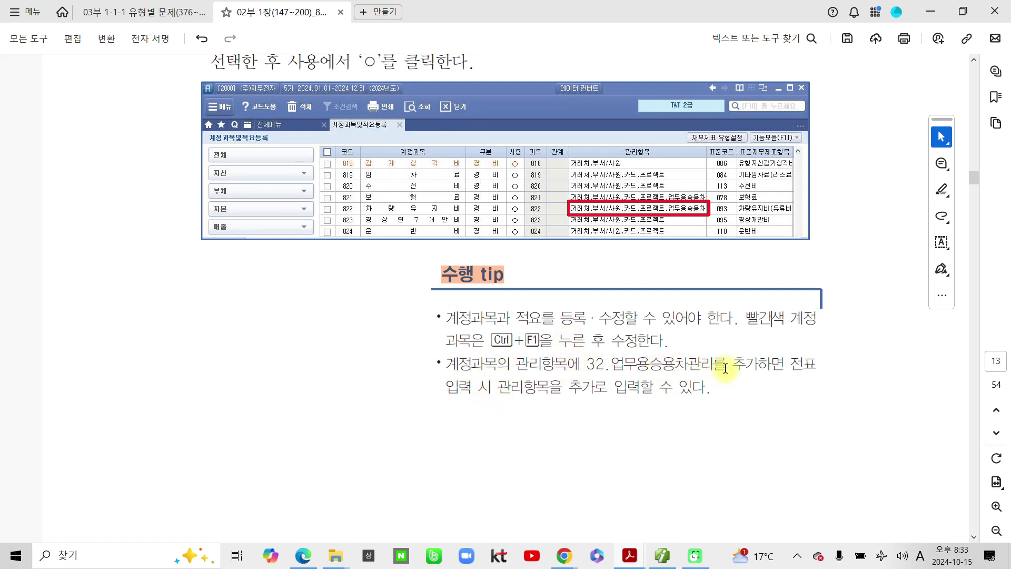
Step: Highlight the phrase 관리항목을 추가로 입력할 수 있다 in the second bullet of the 수행 tip
{"action": "left_click_drag", "start_coordinate": [790, 365], "coordinate": [554, 387]}
{"action": "left_click_drag", "start_coordinate": [489, 387], "coordinate": [705, 387]}
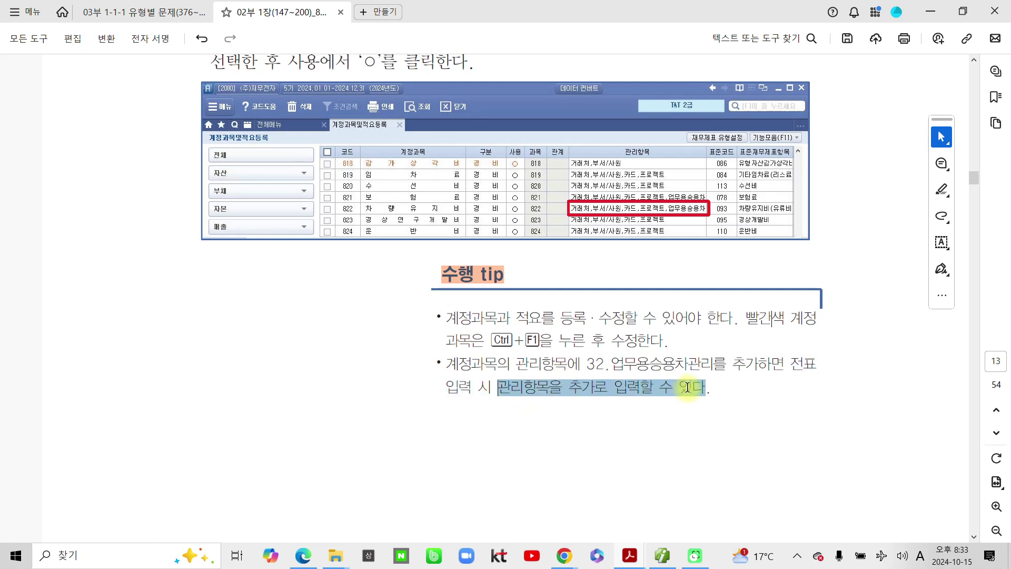
{"action": "left_click", "coordinate": [729, 411]}
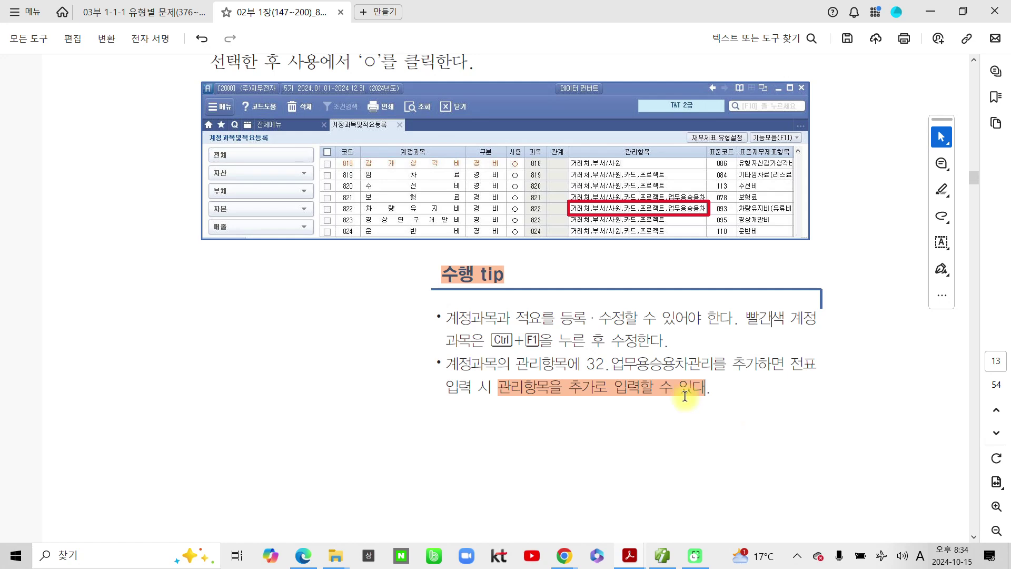
{"action": "left_click", "coordinate": [658, 558]}
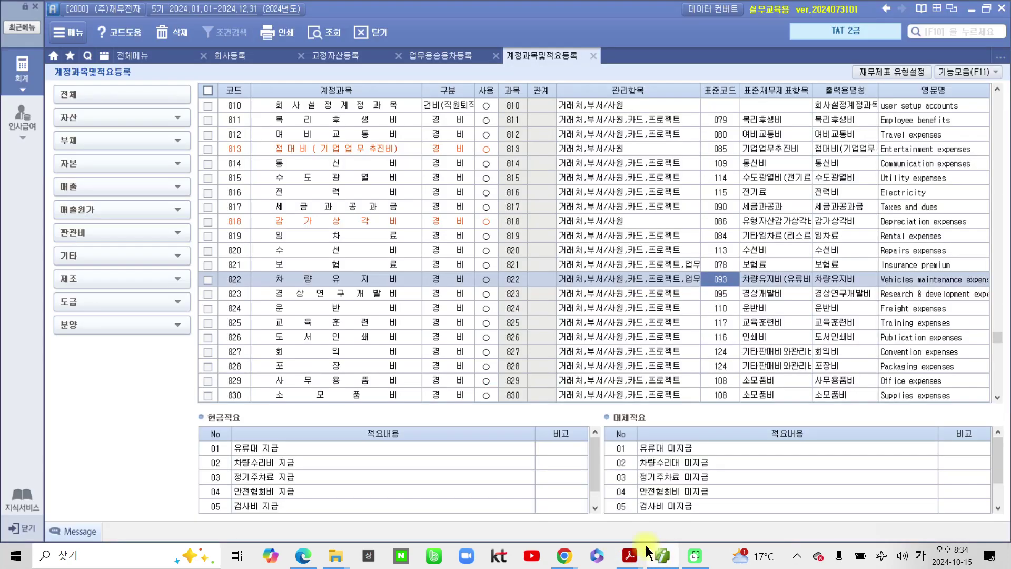
{"action": "mouse_move", "coordinate": [646, 562]}
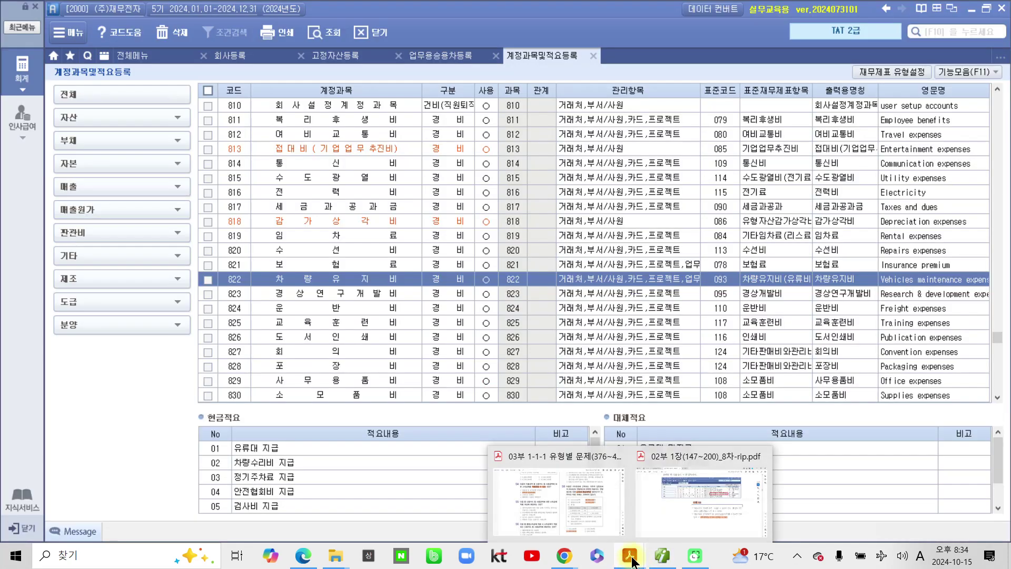
{"action": "mouse_move", "coordinate": [598, 514]}
{"action": "left_click", "coordinate": [681, 511]}
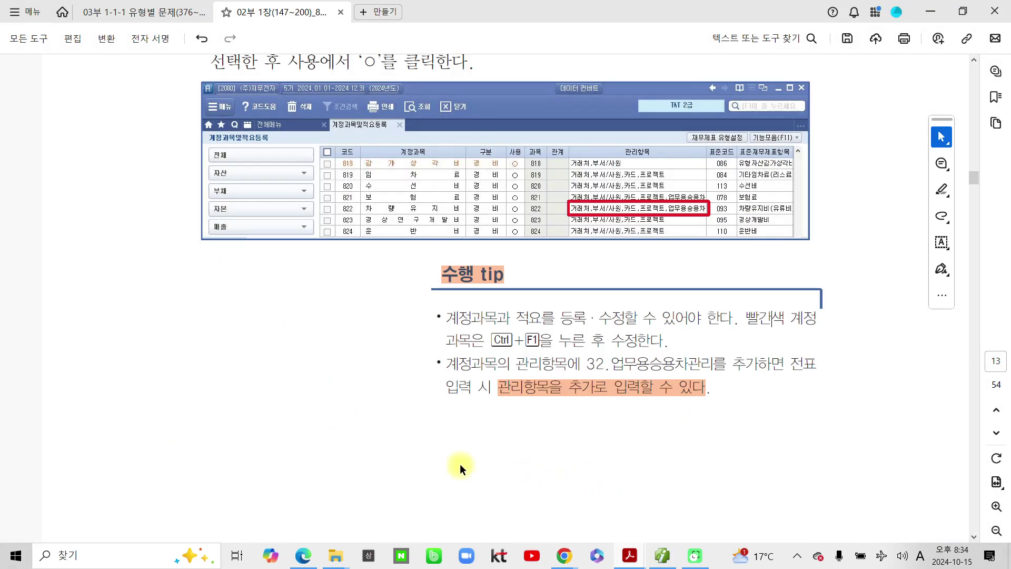
Step: Highlight the section 06 heading 거래처등록 on page 14 of the textbook PDF
{"action": "scroll", "coordinate": [345, 448], "scroll_direction": "down", "scroll_amount": 8}
{"action": "scroll", "coordinate": [347, 449], "scroll_direction": "down", "scroll_amount": 5}
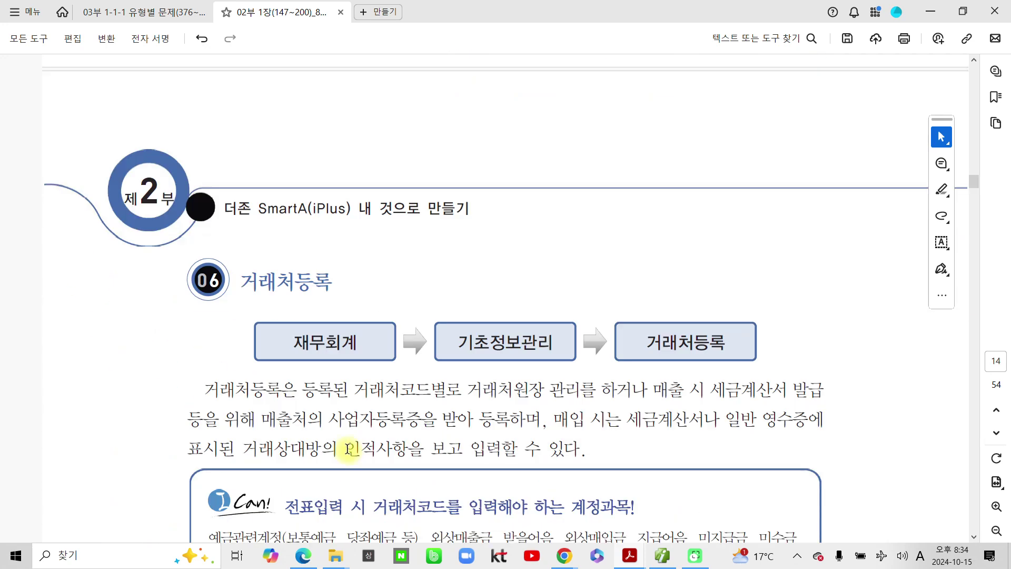
{"action": "scroll", "coordinate": [342, 448], "scroll_direction": "down", "scroll_amount": 2}
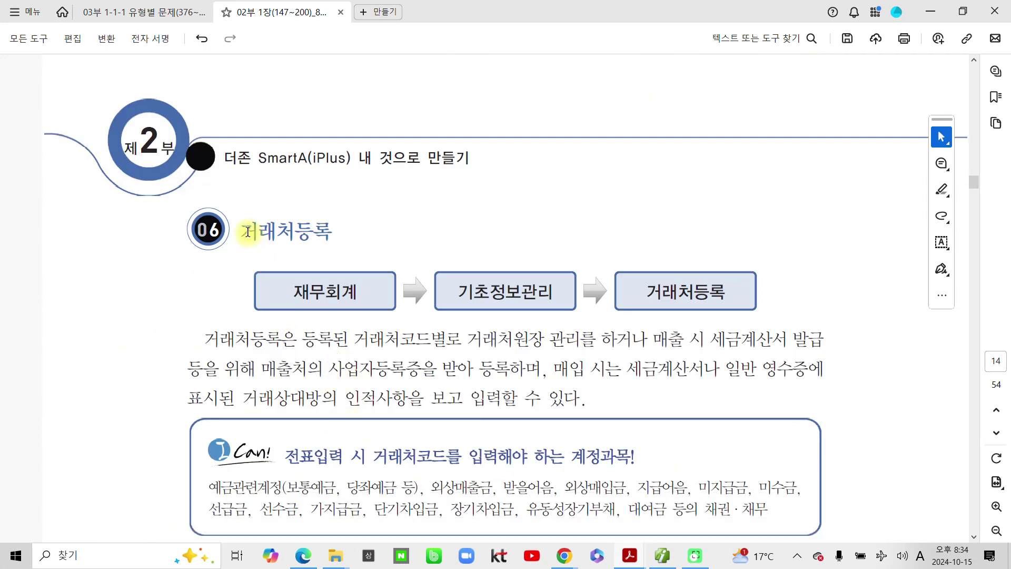
{"action": "left_click_drag", "start_coordinate": [245, 230], "coordinate": [333, 231]}
{"action": "left_click", "coordinate": [359, 256]}
{"action": "scroll", "coordinate": [315, 385], "scroll_direction": "down", "scroll_amount": 2}
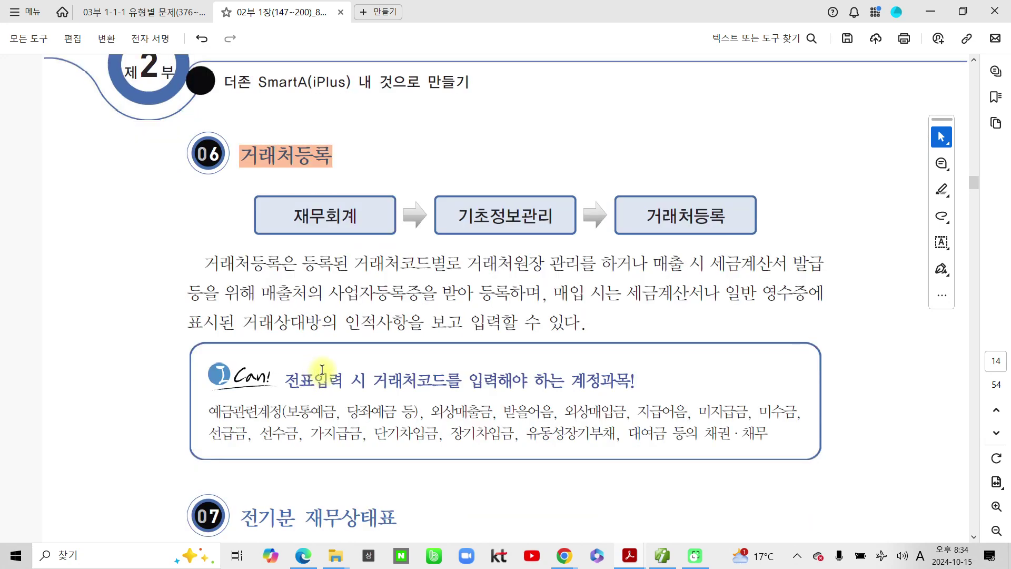
Step: Highlight the words 전표입력 시 거래처코드를 in the title of the I Can! box in section 06
{"action": "scroll", "coordinate": [448, 427], "scroll_direction": "down", "scroll_amount": 1}
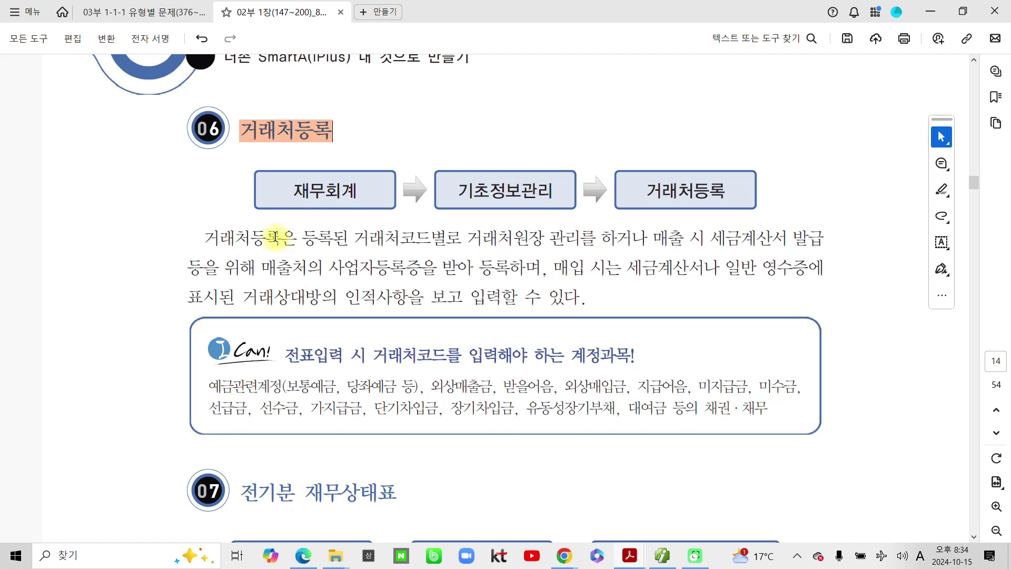
{"action": "scroll", "coordinate": [259, 368], "scroll_direction": "down", "scroll_amount": 1}
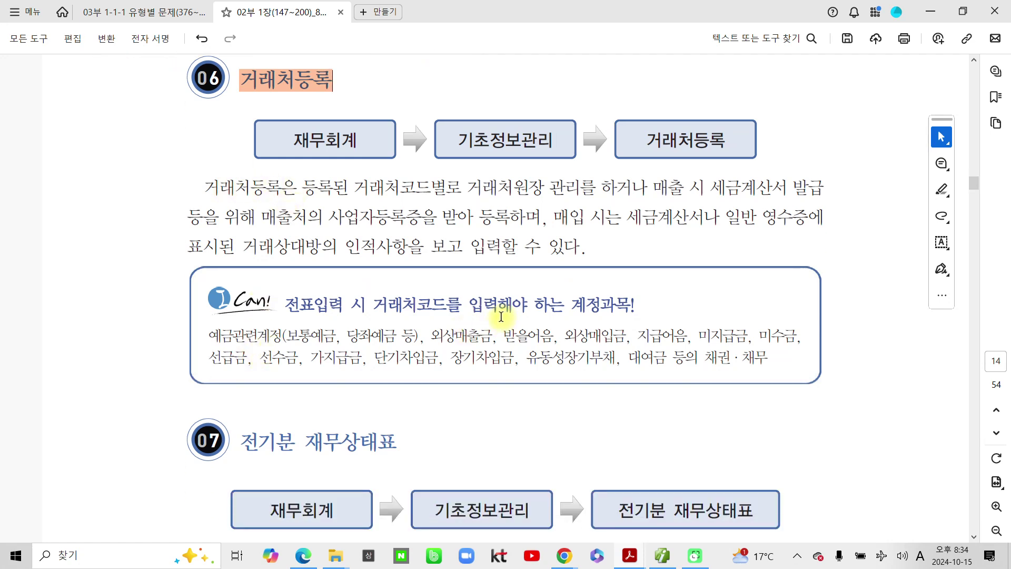
{"action": "left_click_drag", "start_coordinate": [284, 304], "coordinate": [382, 306]}
{"action": "left_click", "coordinate": [424, 334]}
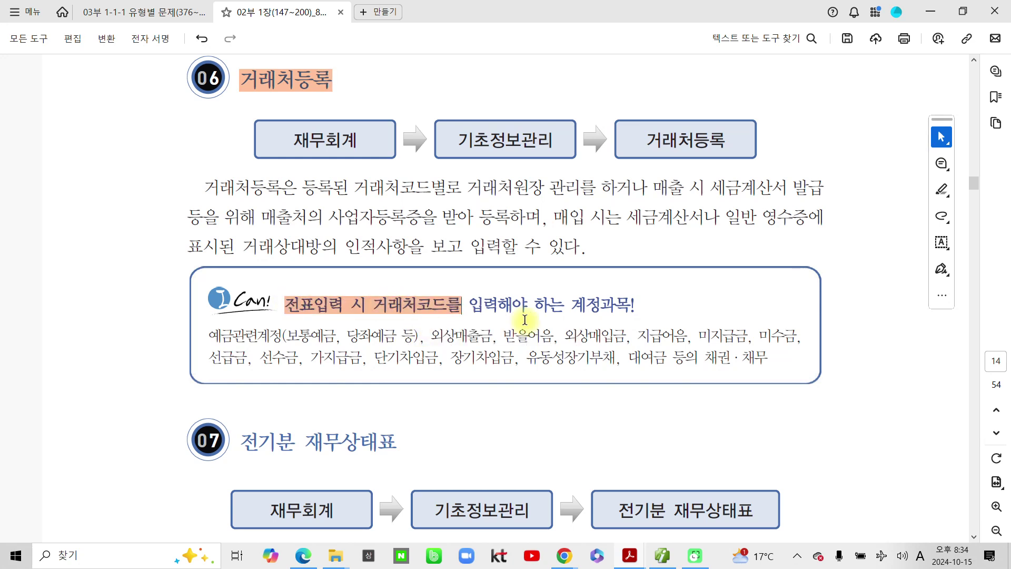
{"action": "left_click", "coordinate": [403, 309]}
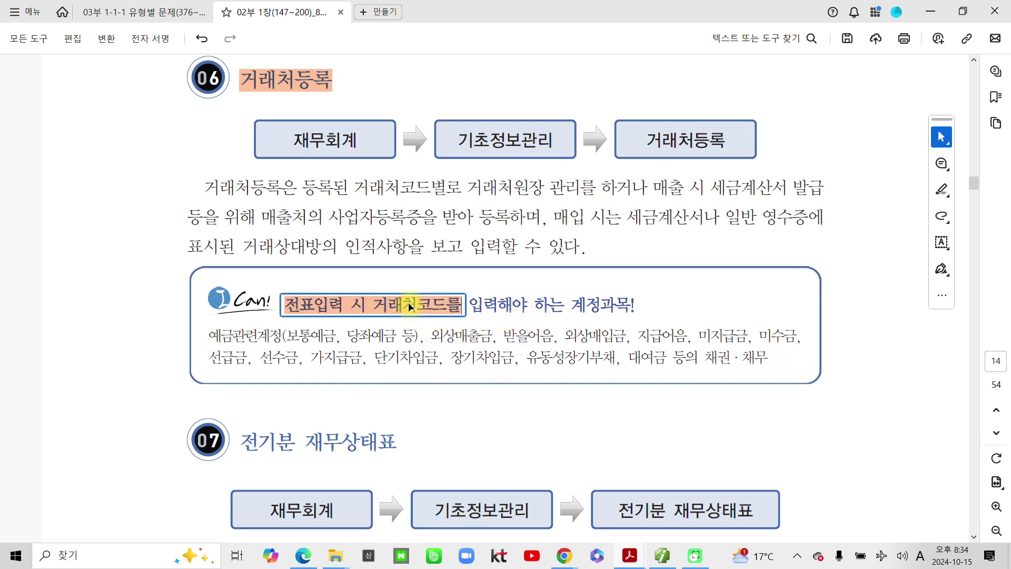
{"action": "left_click", "coordinate": [483, 310]}
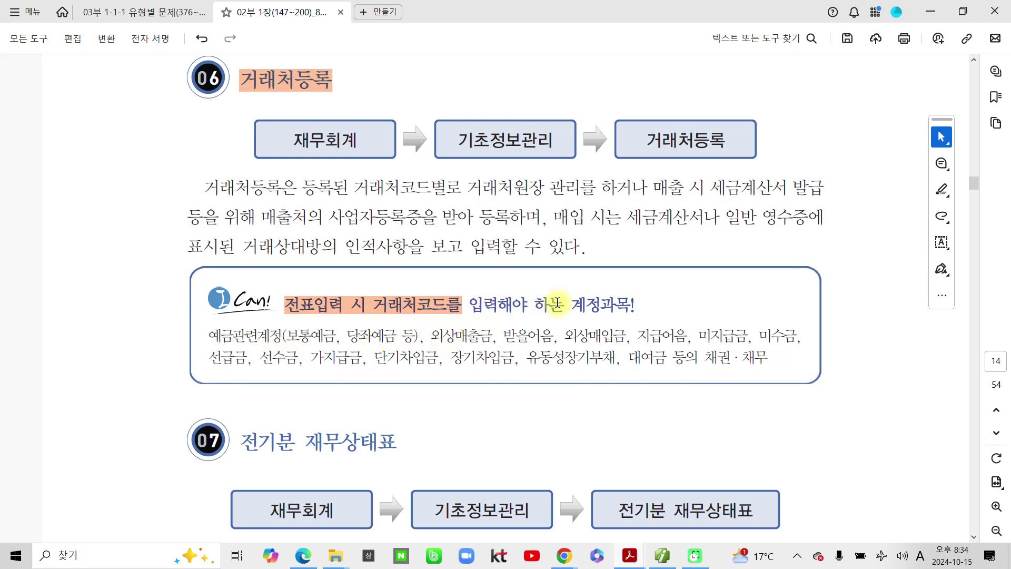
{"action": "left_click_drag", "start_coordinate": [207, 340], "coordinate": [771, 374]}
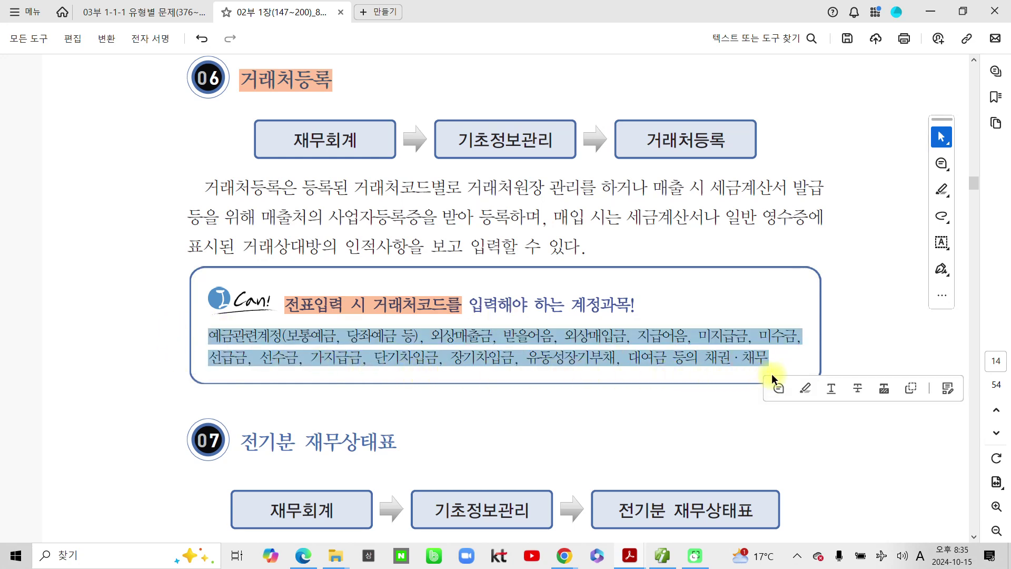
{"action": "left_click", "coordinate": [807, 390]}
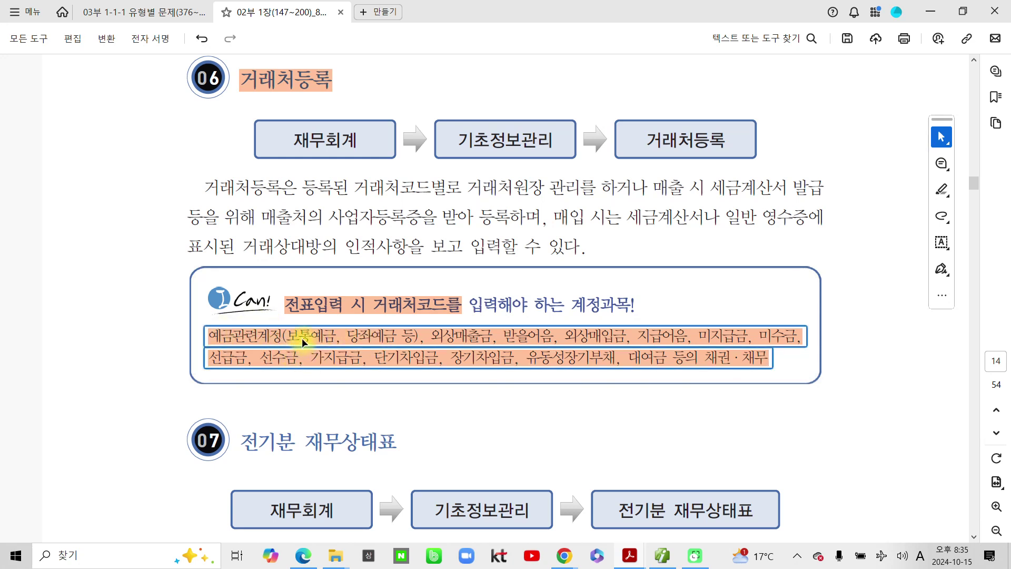
{"action": "right_click", "coordinate": [425, 337]}
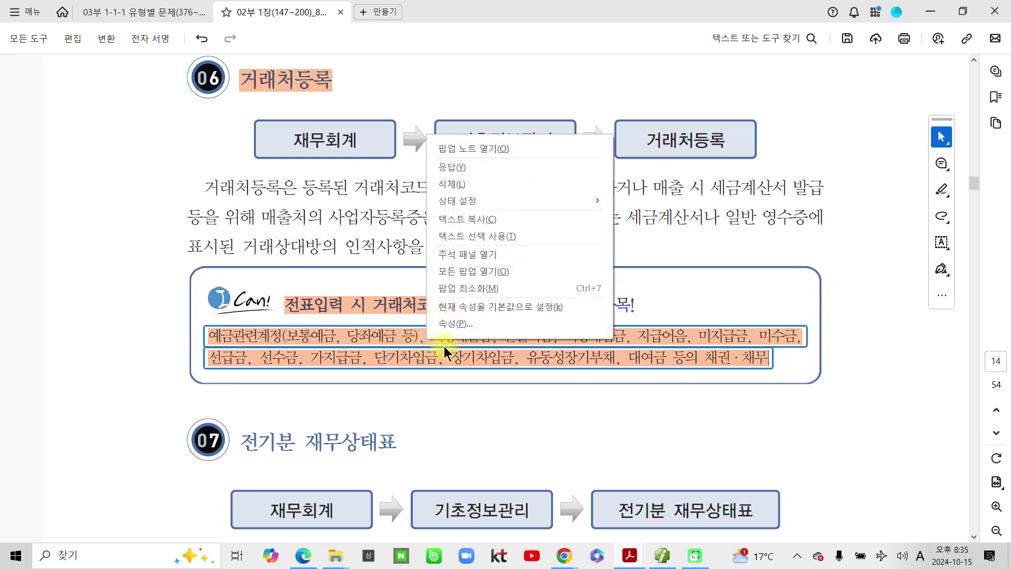
{"action": "left_click", "coordinate": [448, 184]}
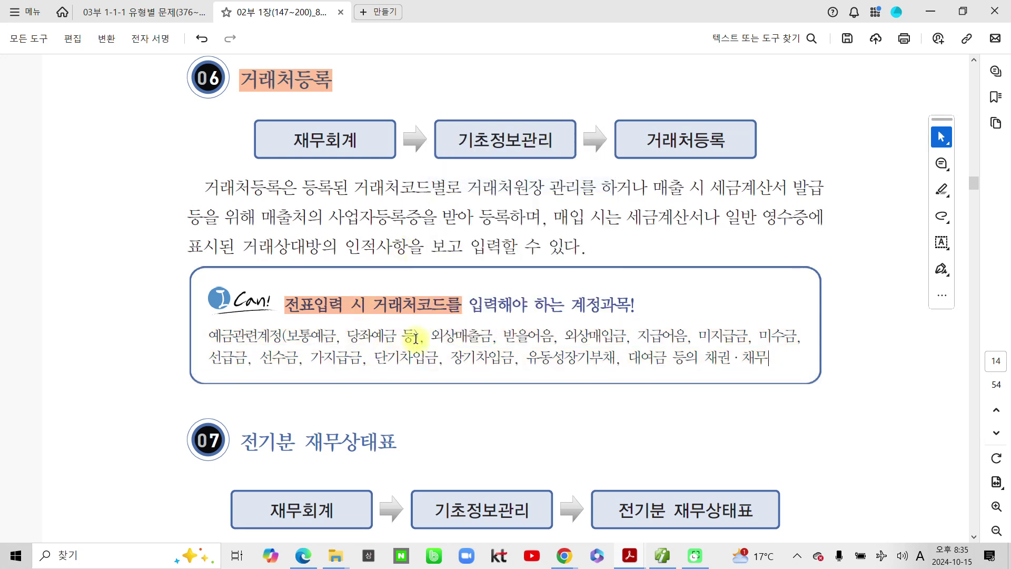
Step: Go through the accounts requiring a customer code in the I Can! box, from 외상매출금 to 대여금
{"action": "left_click_drag", "start_coordinate": [432, 336], "coordinate": [548, 337]}
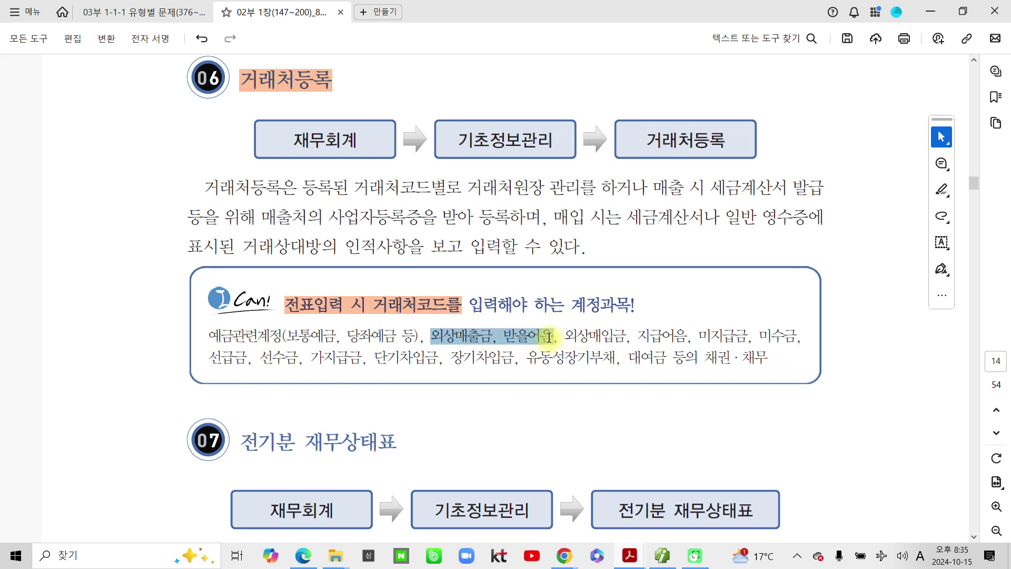
{"action": "left_click_drag", "start_coordinate": [565, 336], "coordinate": [665, 333]}
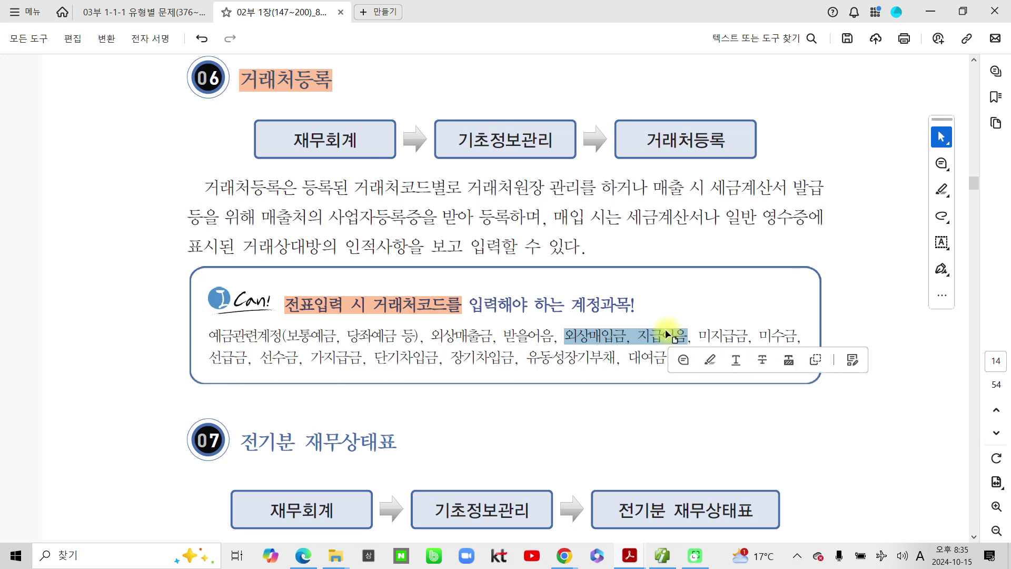
{"action": "left_click_drag", "start_coordinate": [699, 335], "coordinate": [792, 330]}
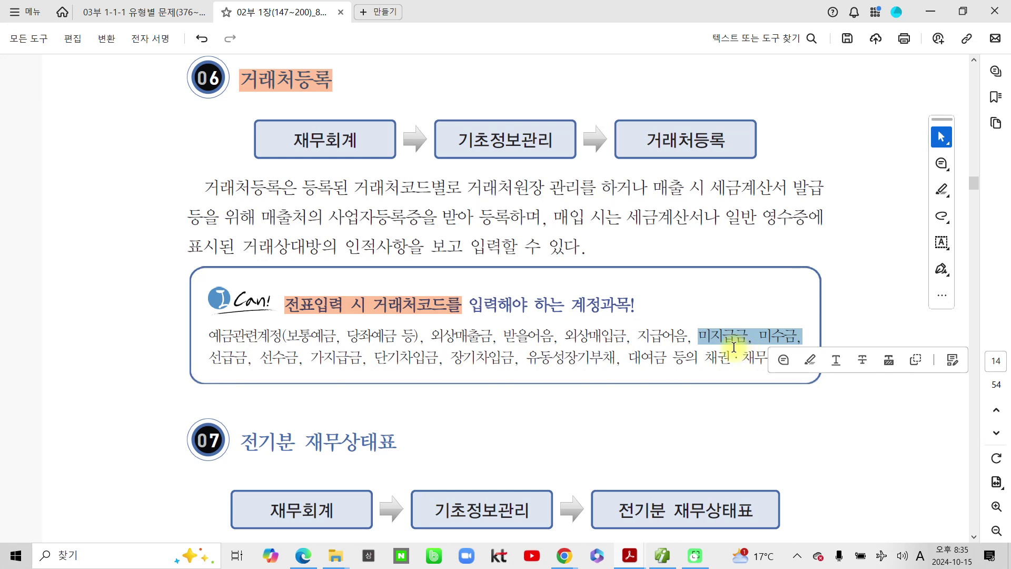
{"action": "left_click", "coordinate": [727, 341]}
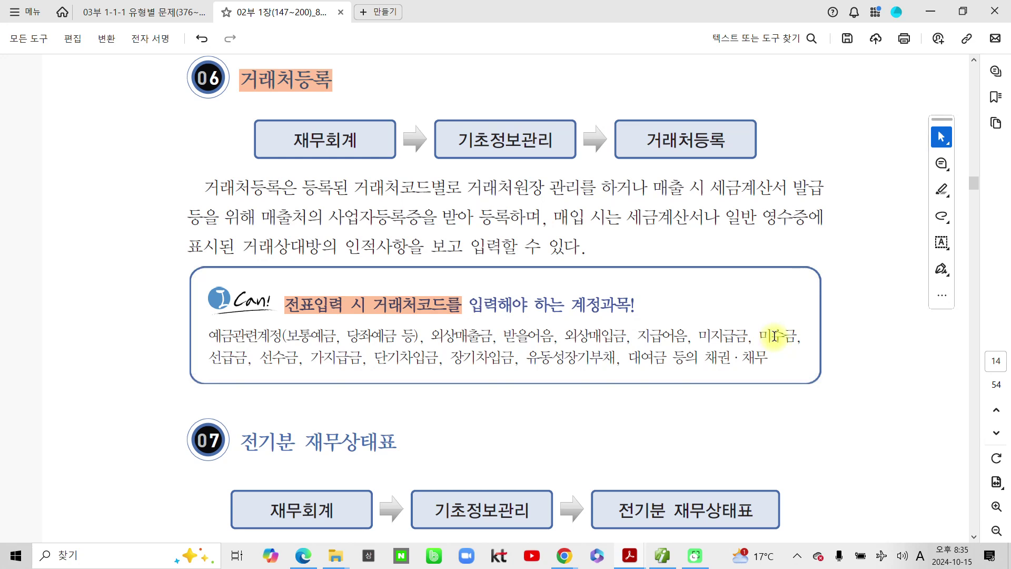
{"action": "left_click_drag", "start_coordinate": [211, 353], "coordinate": [304, 359]}
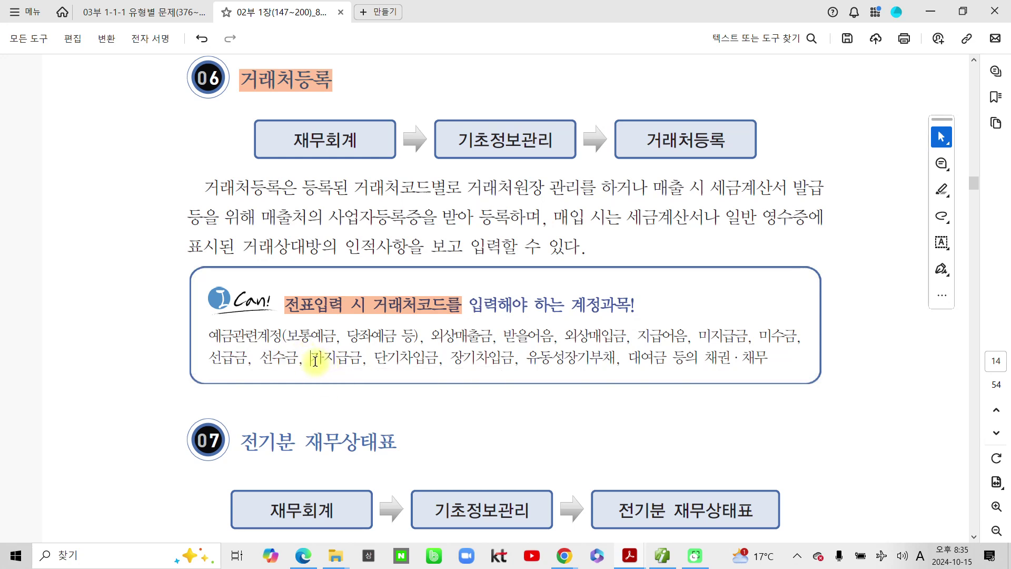
{"action": "double_click", "coordinate": [320, 360]}
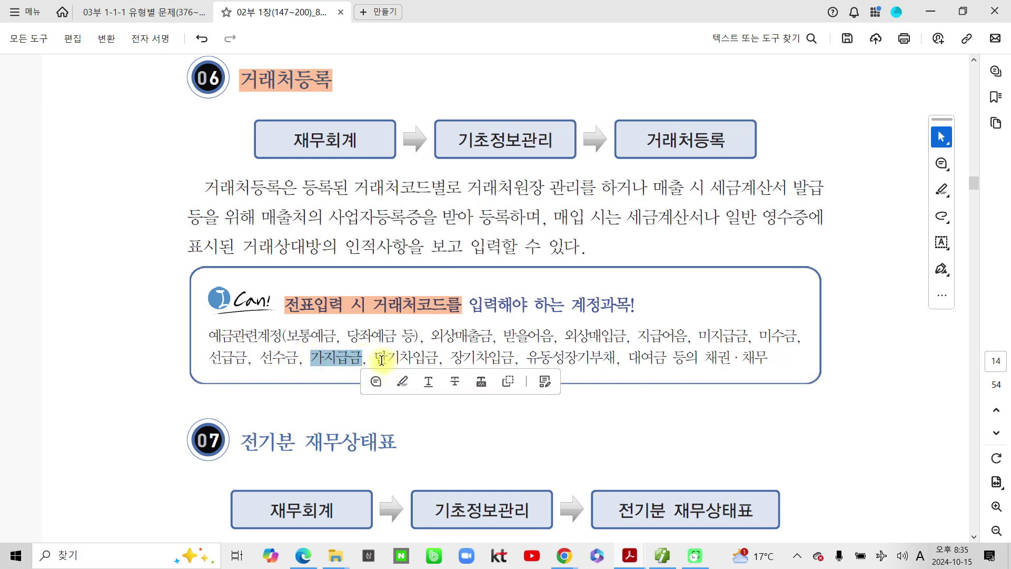
{"action": "left_click_drag", "start_coordinate": [389, 361], "coordinate": [666, 357]}
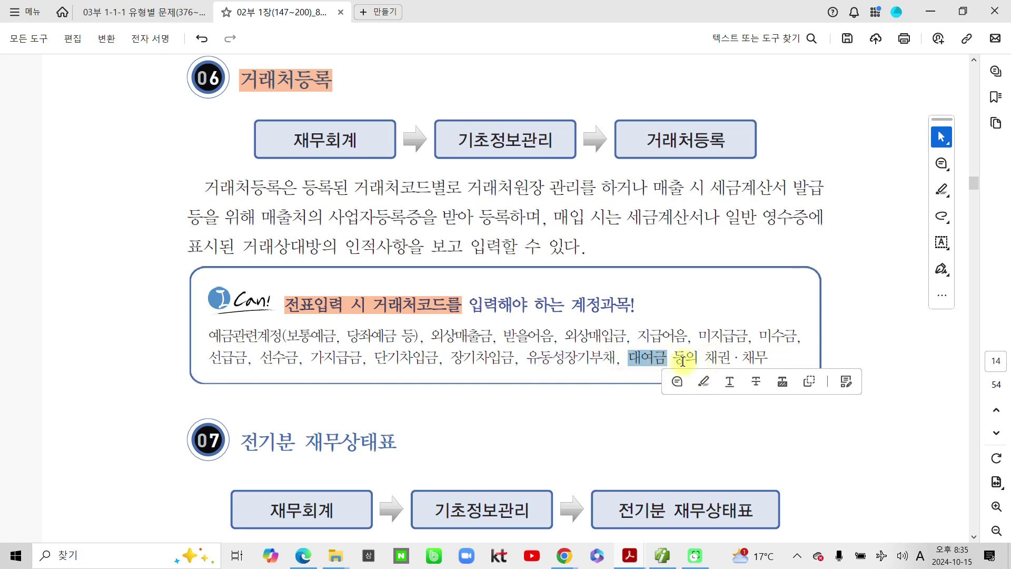
Step: Highlight the words 채권·채무 at the end of the I Can! box text
{"action": "left_click", "coordinate": [683, 361]}
{"action": "left_click_drag", "start_coordinate": [698, 358], "coordinate": [769, 359]}
{"action": "left_click", "coordinate": [809, 380]}
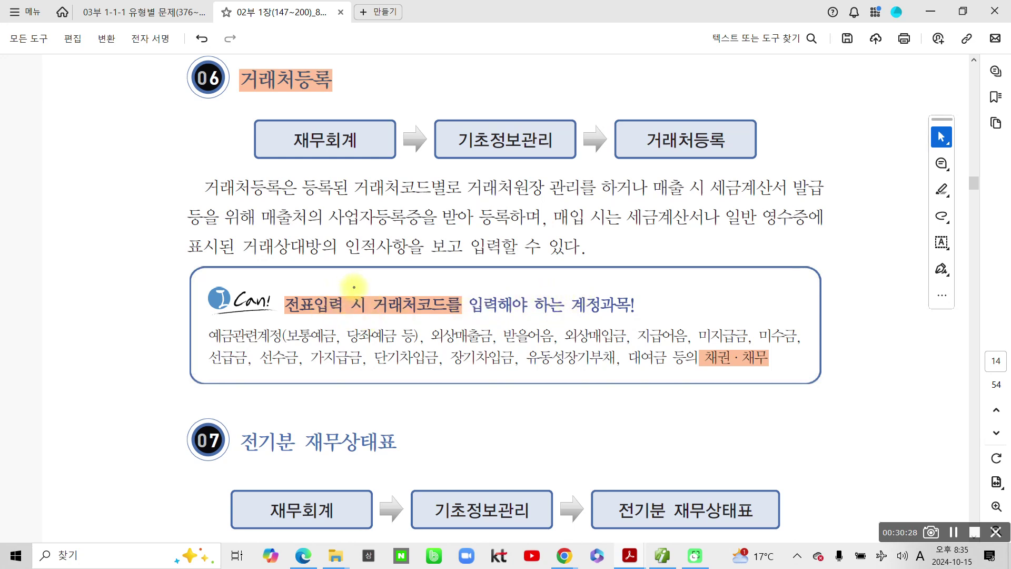
Step: Temporarily mark 거래처코드, 예금관련계정, 채권·채무 and the account list with on-screen boxes and pen strokes, and clear the drawings
{"action": "left_click_drag", "start_coordinate": [366, 283], "coordinate": [454, 317]}
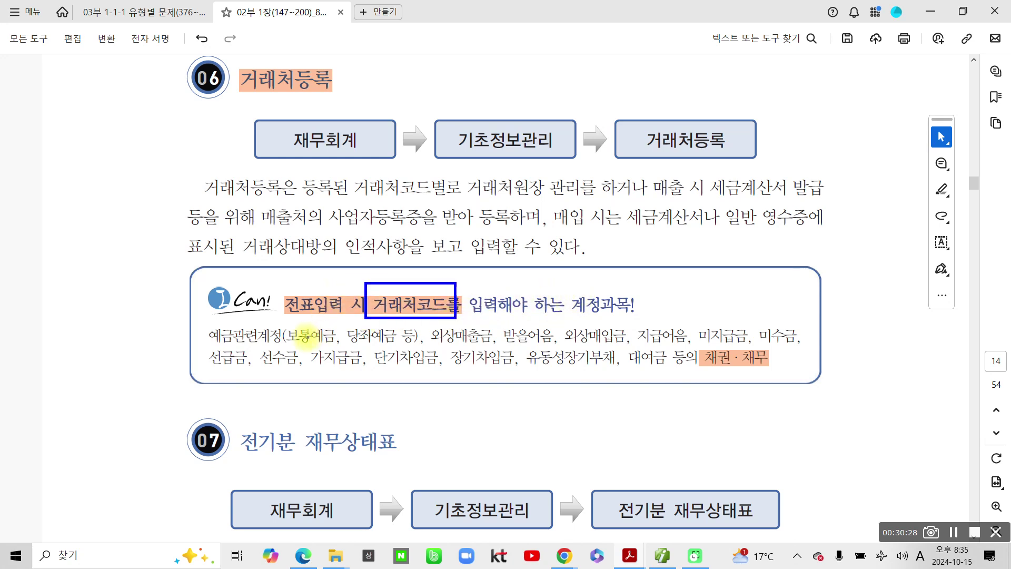
{"action": "mouse_move", "coordinate": [209, 326]}
{"action": "left_mouse_down"}
{"action": "mouse_move", "coordinate": [220, 338]}
{"action": "mouse_move", "coordinate": [280, 346]}
{"action": "left_mouse_up"}
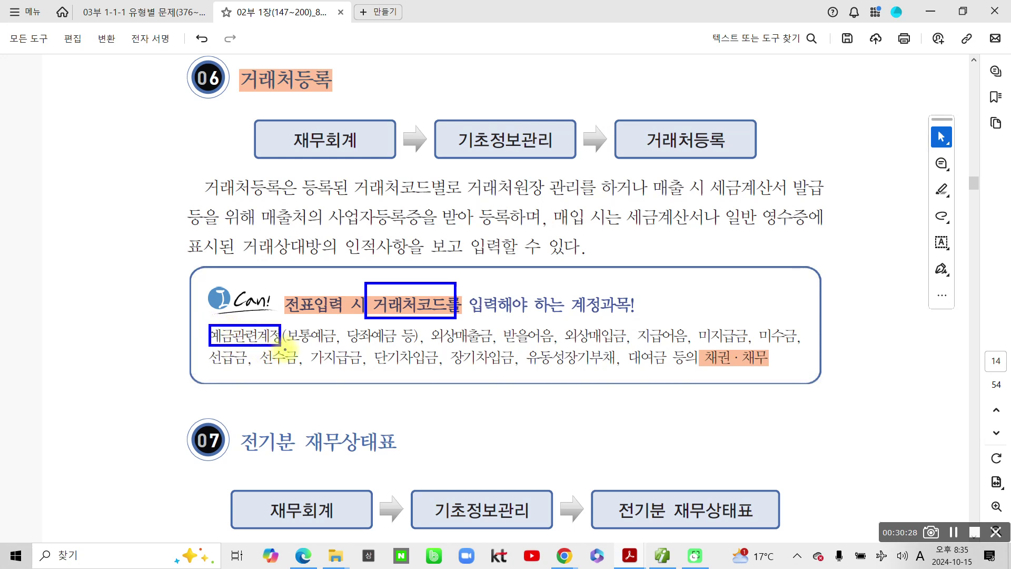
{"action": "mouse_move", "coordinate": [698, 349]}
{"action": "left_mouse_down"}
{"action": "mouse_move", "coordinate": [775, 382]}
{"action": "mouse_move", "coordinate": [690, 348]}
{"action": "left_mouse_up"}
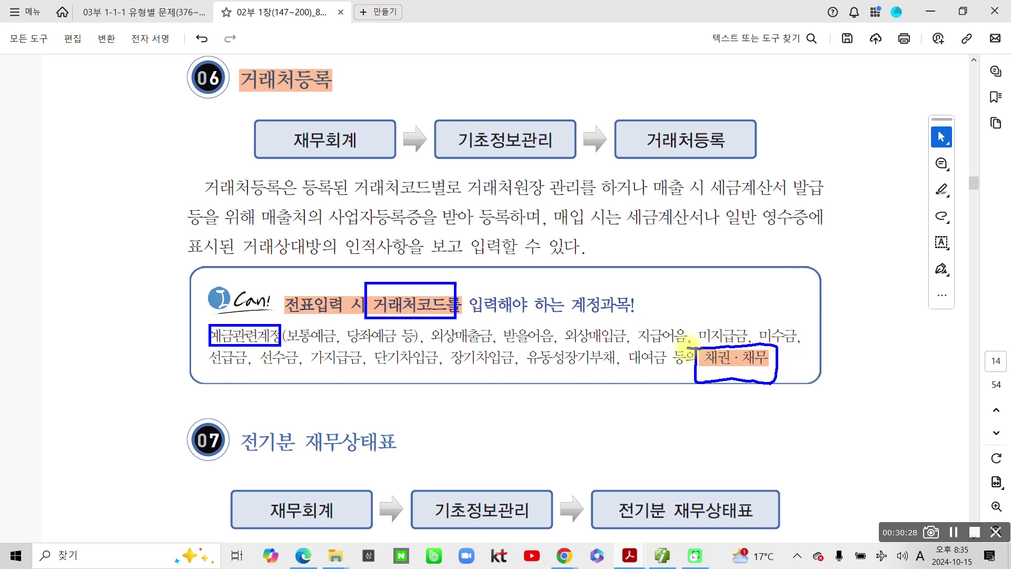
{"action": "mouse_move", "coordinate": [226, 315]}
{"action": "left_mouse_down"}
{"action": "mouse_move", "coordinate": [213, 355]}
{"action": "mouse_move", "coordinate": [303, 319]}
{"action": "mouse_move", "coordinate": [202, 319]}
{"action": "left_mouse_up"}
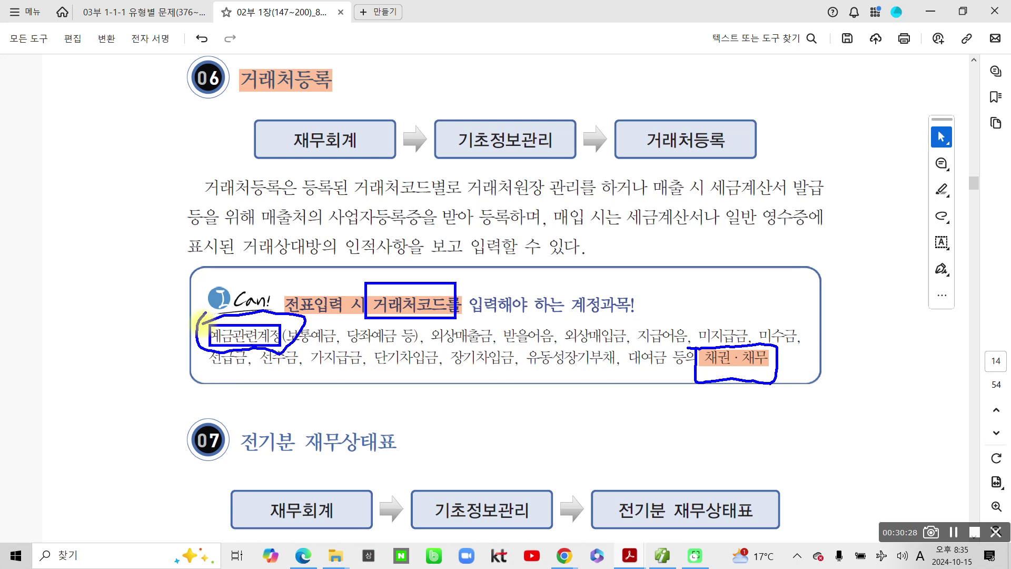
{"action": "mouse_move", "coordinate": [686, 347]}
{"action": "left_mouse_down"}
{"action": "mouse_move", "coordinate": [689, 375]}
{"action": "mouse_move", "coordinate": [750, 371]}
{"action": "left_mouse_up"}
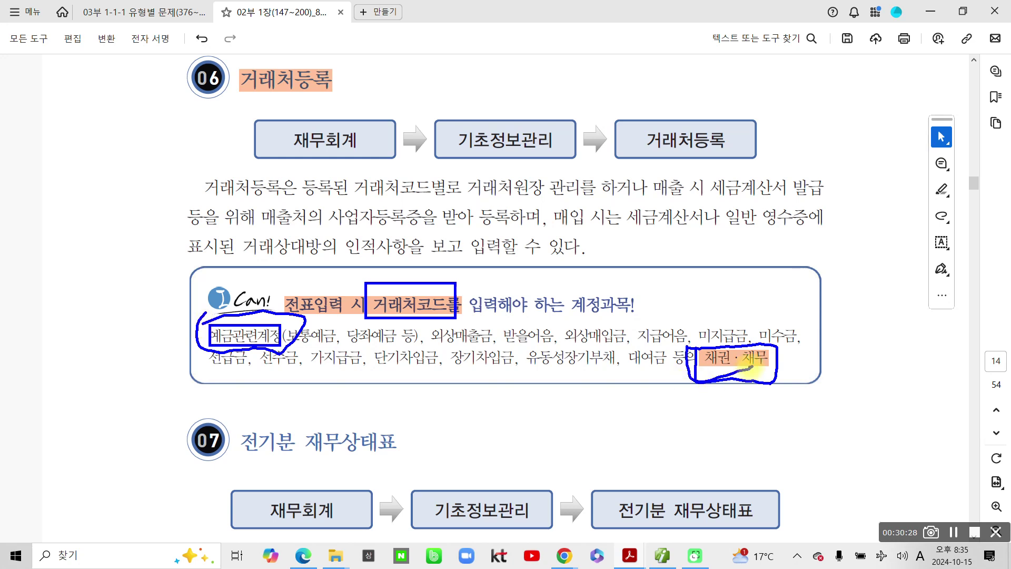
{"action": "left_click_drag", "start_coordinate": [484, 346], "coordinate": [798, 349]}
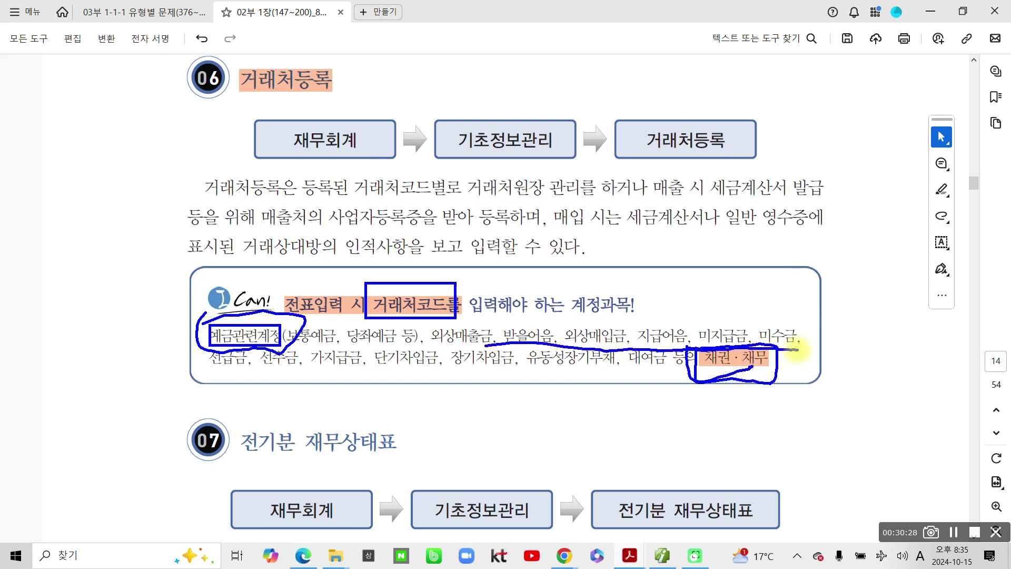
{"action": "left_click_drag", "start_coordinate": [232, 379], "coordinate": [611, 390]}
{"action": "key", "text": "Escape"}
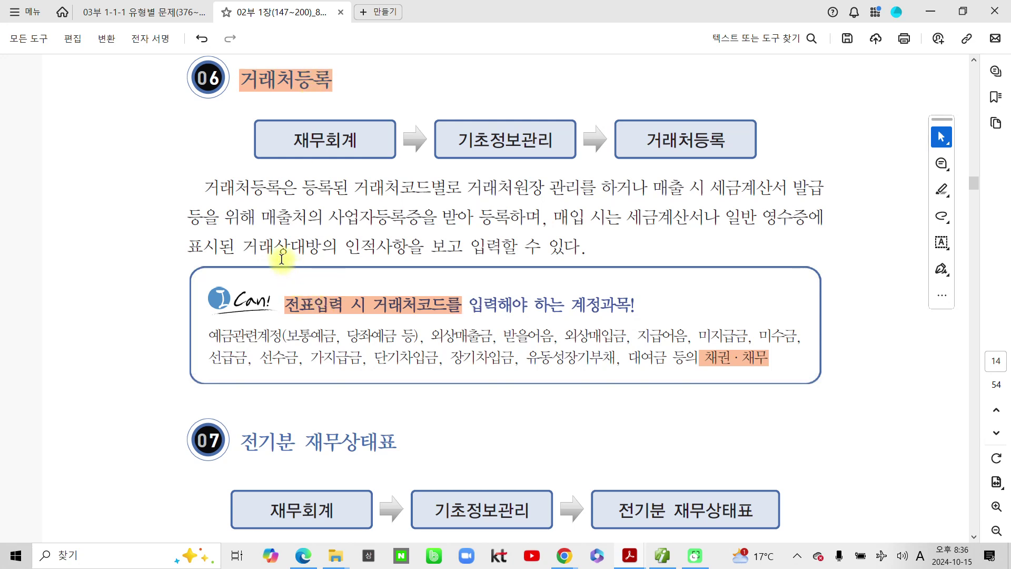
Step: Highlight the phrase 거래상대방의 인적사항을 보고 입력할 수 있다 in the section 06 introduction
{"action": "left_click_drag", "start_coordinate": [241, 246], "coordinate": [599, 251]}
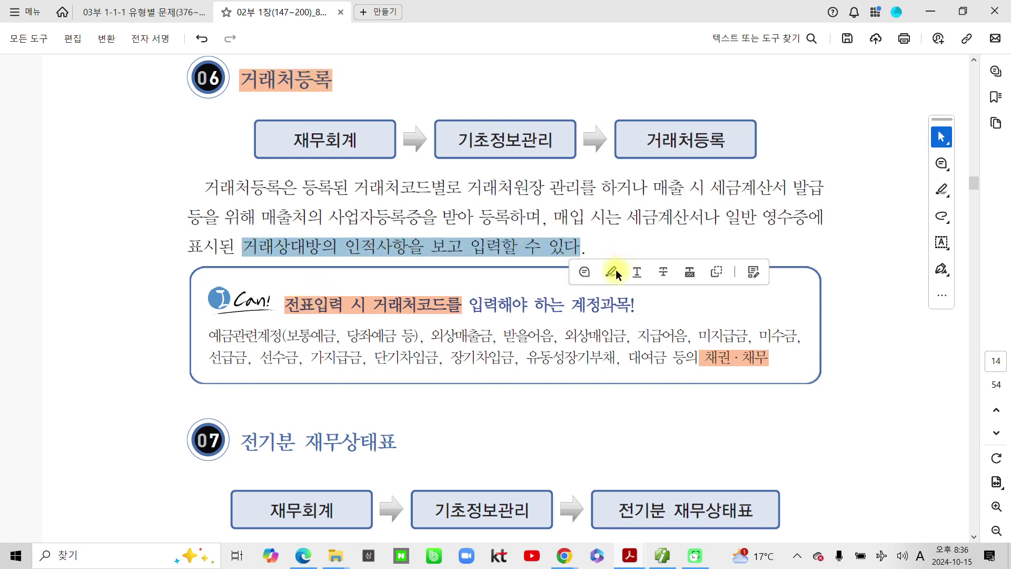
{"action": "left_click", "coordinate": [612, 271]}
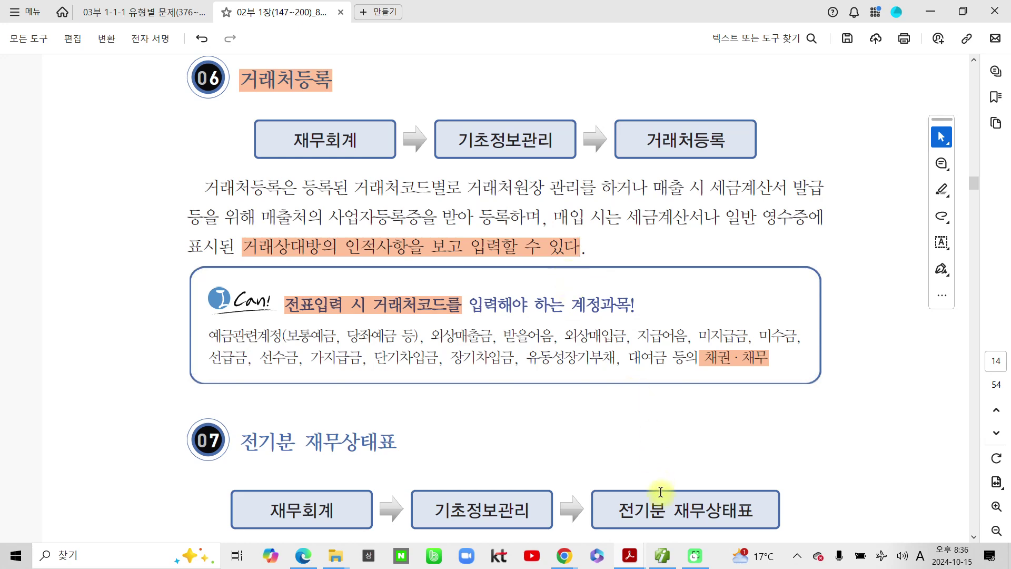
Step: Switch to the Smart A accounting program and close all open work screens, including 계정과목및적요등록, 고정자산등록 and 회사등록
{"action": "left_click", "coordinate": [662, 555]}
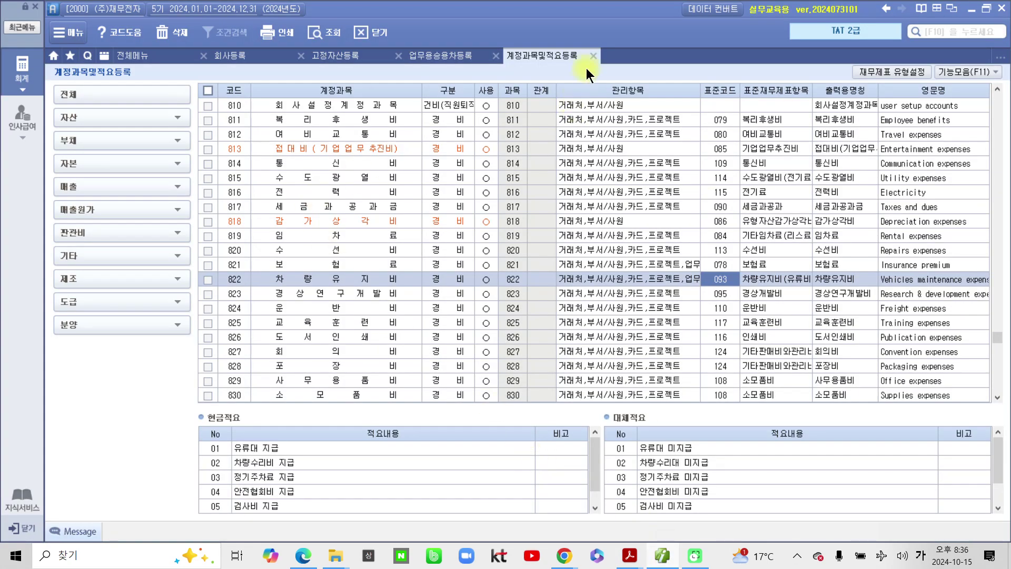
{"action": "left_click", "coordinate": [594, 55]}
{"action": "left_click", "coordinate": [496, 55]}
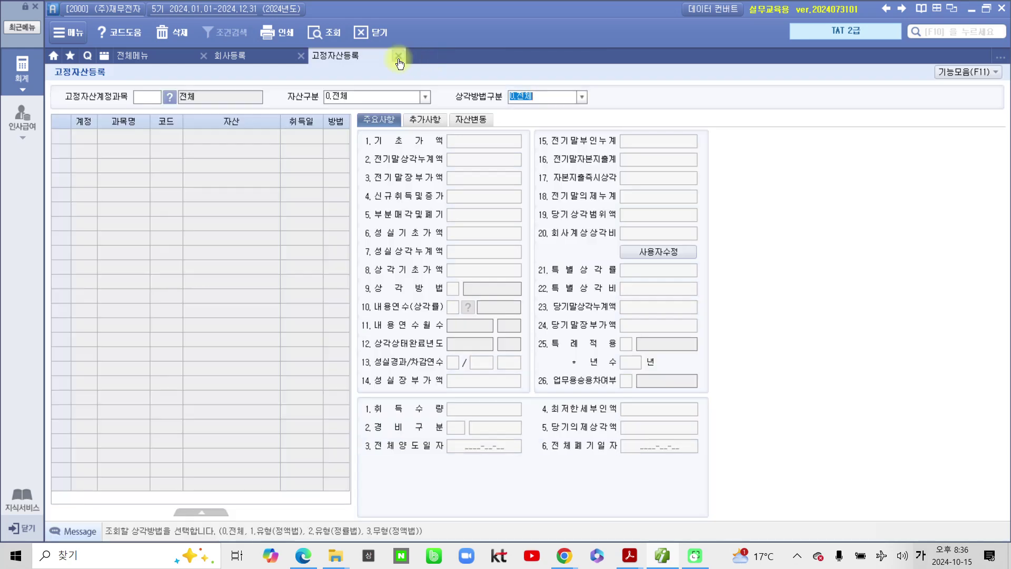
{"action": "left_click", "coordinate": [398, 57]}
{"action": "left_click", "coordinate": [301, 56]}
{"action": "left_click", "coordinate": [202, 56]}
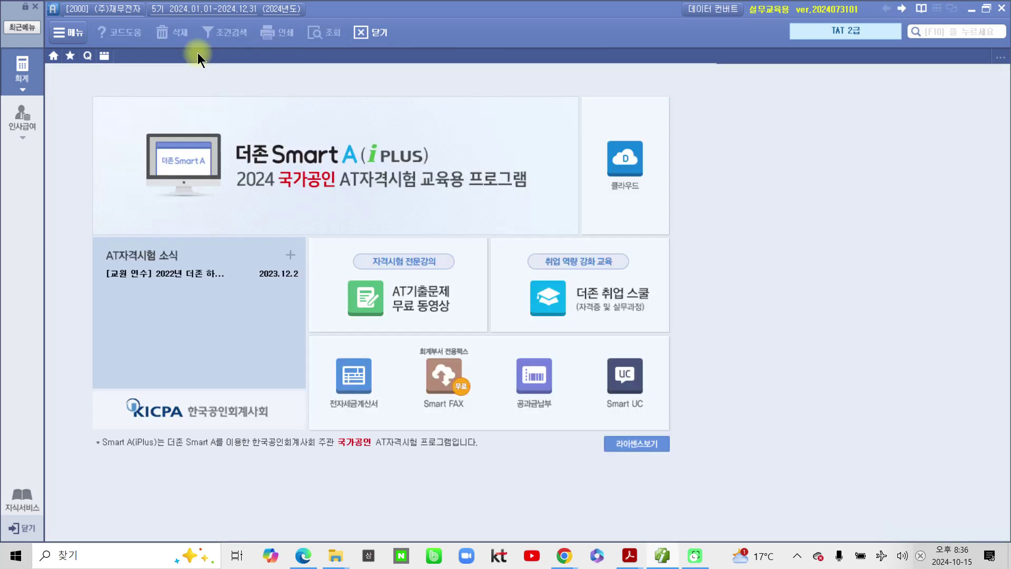
Step: Open the 거래처등록 screen from the 기초정보관리 group of the accounting module
{"action": "left_click", "coordinate": [22, 73]}
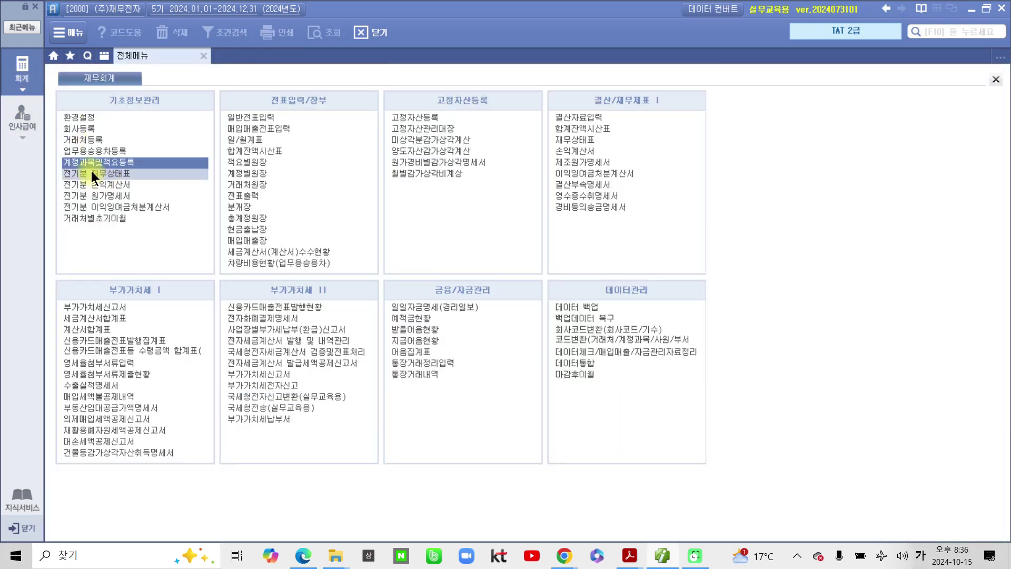
{"action": "left_click", "coordinate": [85, 139]}
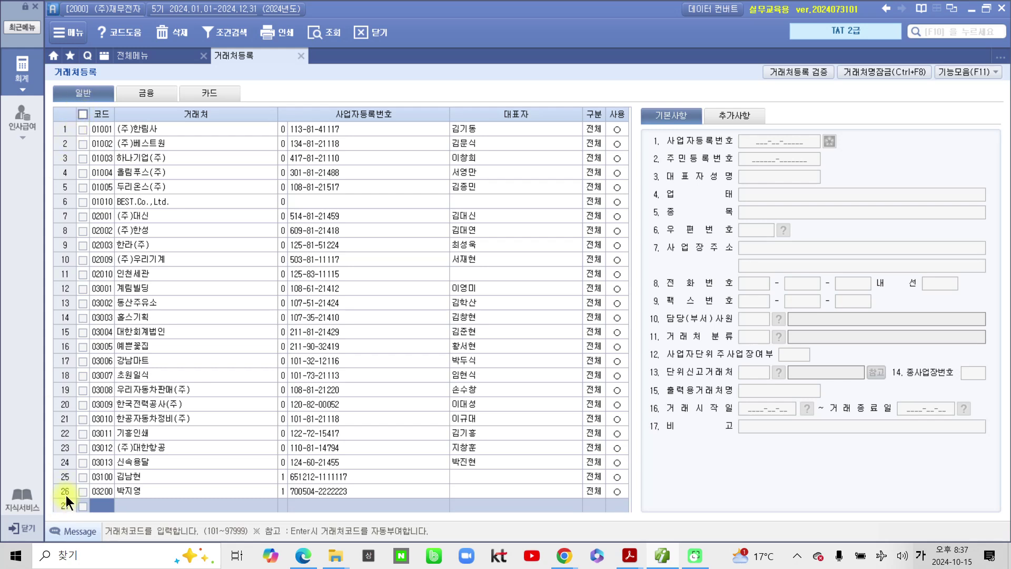
Step: Examine the details of the financial institutions registered under codes 98000 to 98300 in the 금융 category of 거래처등록
{"action": "left_click", "coordinate": [150, 92]}
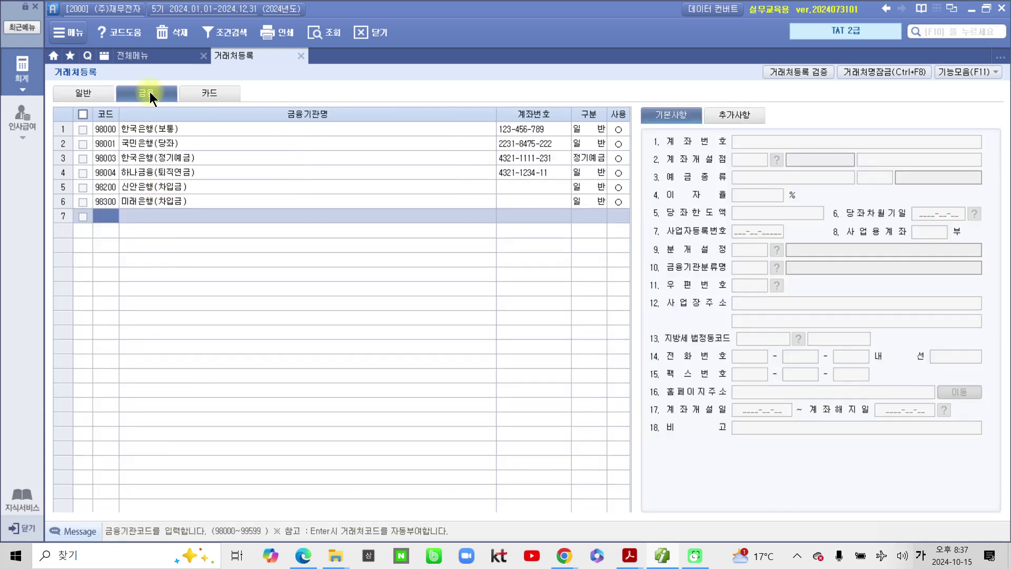
{"action": "left_click", "coordinate": [145, 131]}
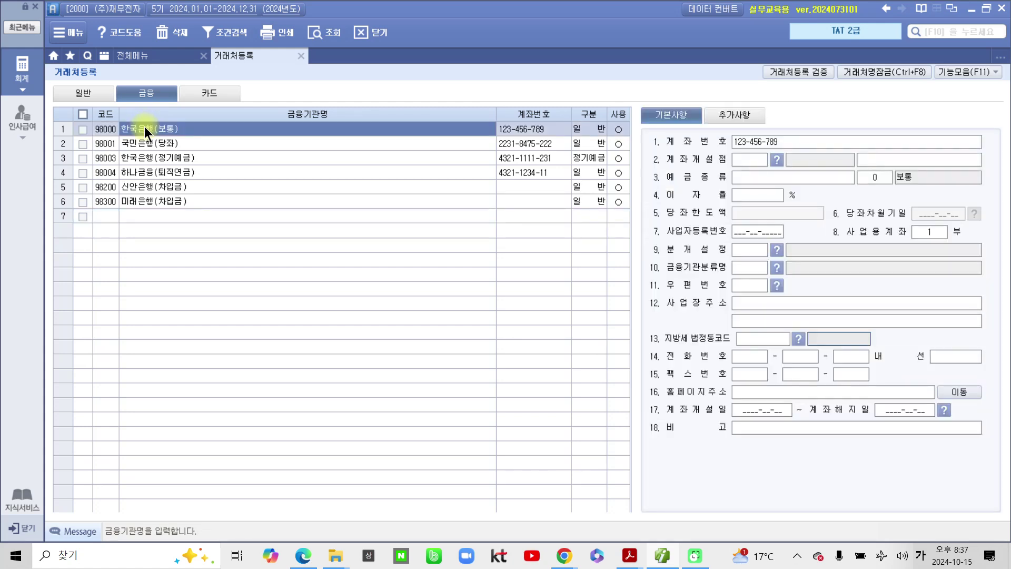
{"action": "left_click", "coordinate": [148, 144]}
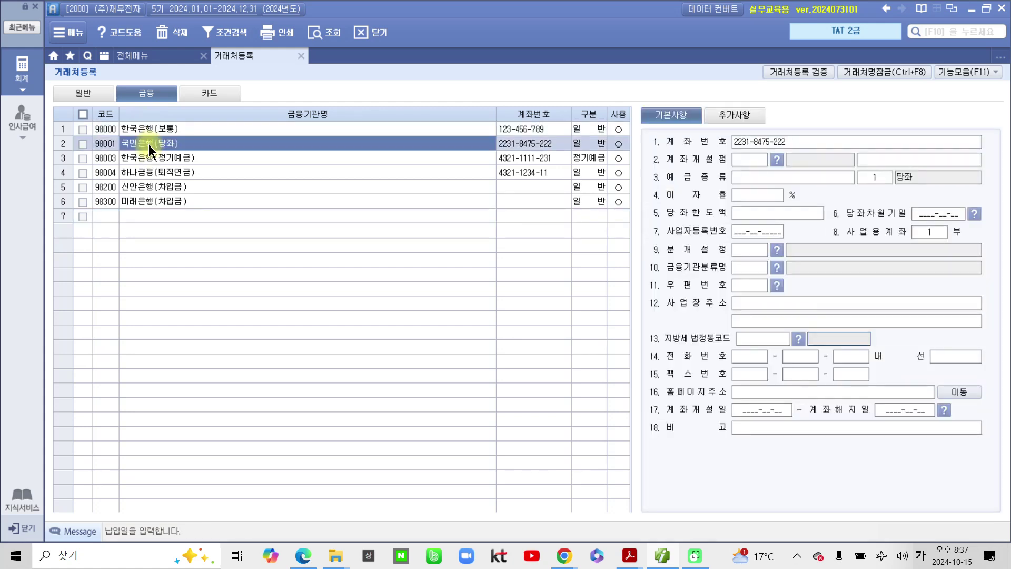
{"action": "left_click", "coordinate": [149, 157]}
{"action": "left_click", "coordinate": [151, 173]}
{"action": "left_click", "coordinate": [150, 186]}
{"action": "left_click", "coordinate": [149, 200]}
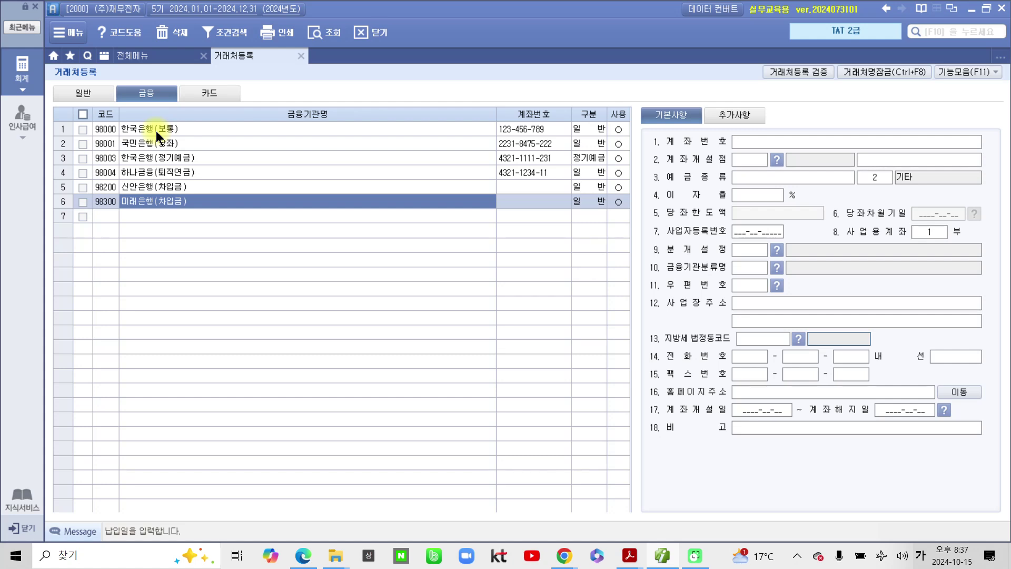
{"action": "left_click", "coordinate": [152, 154]}
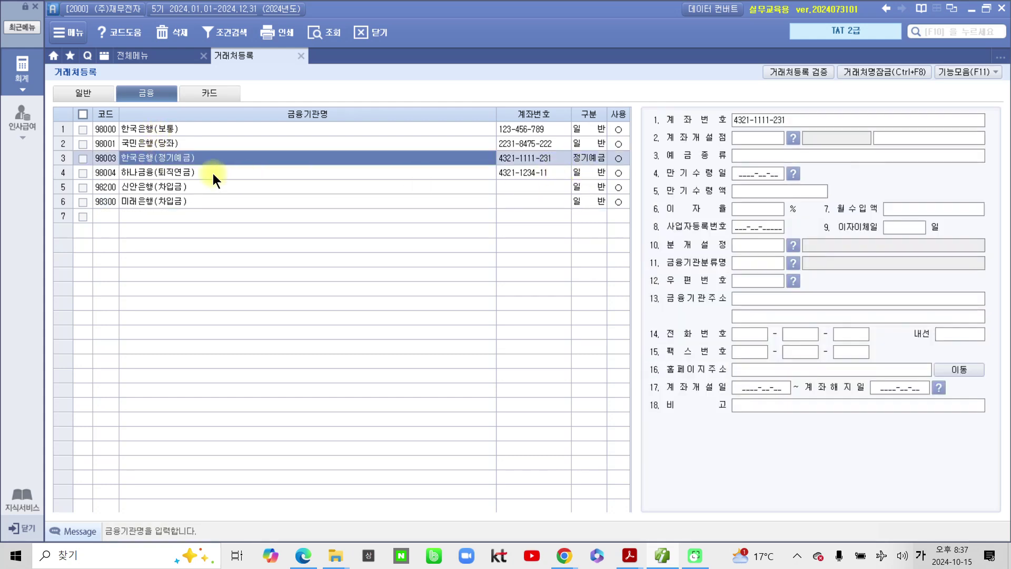
{"action": "left_click", "coordinate": [195, 173]}
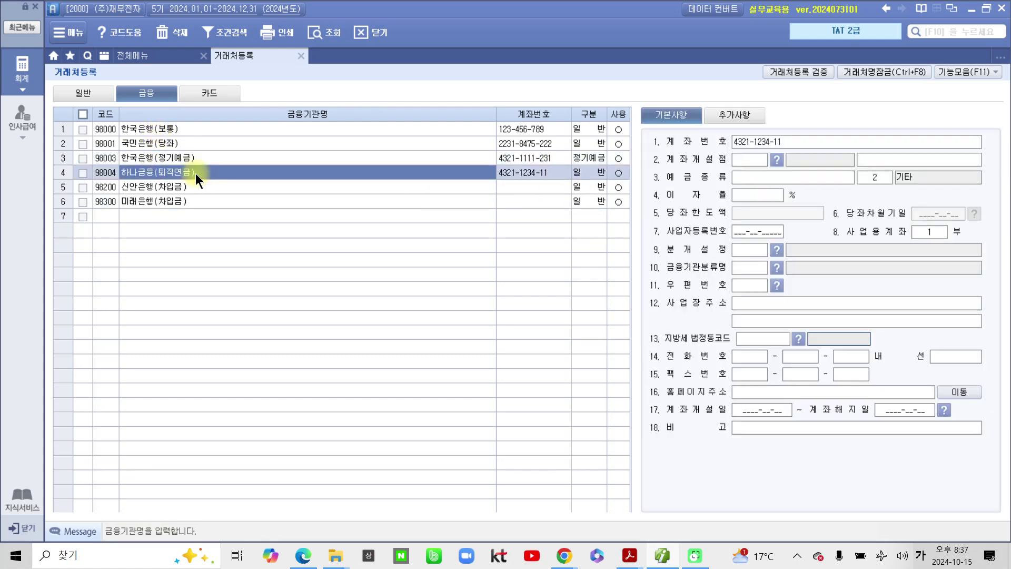
{"action": "left_click", "coordinate": [169, 191]}
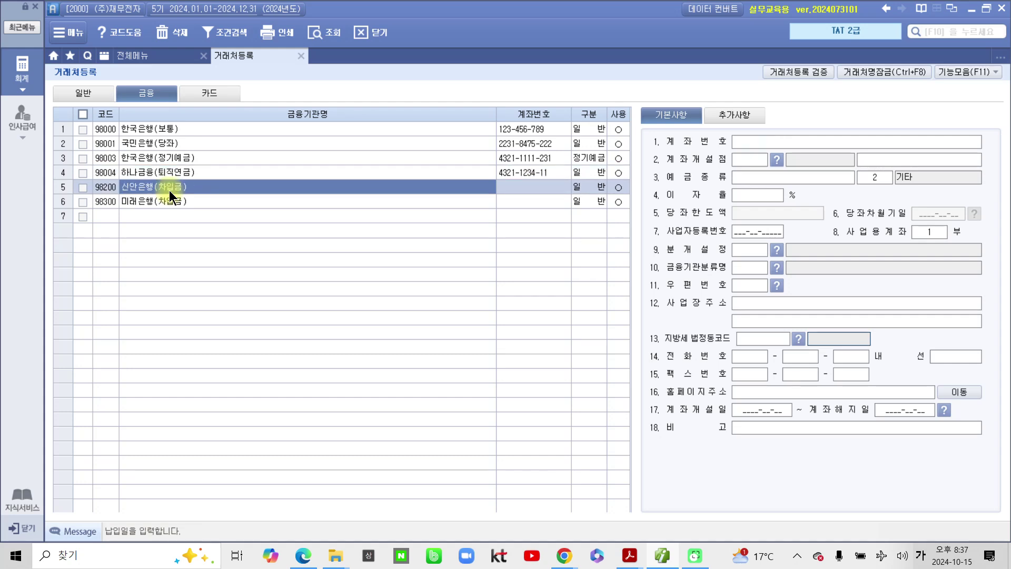
{"action": "left_click", "coordinate": [173, 201]}
{"action": "left_click", "coordinate": [176, 191]}
{"action": "left_click", "coordinate": [141, 163]}
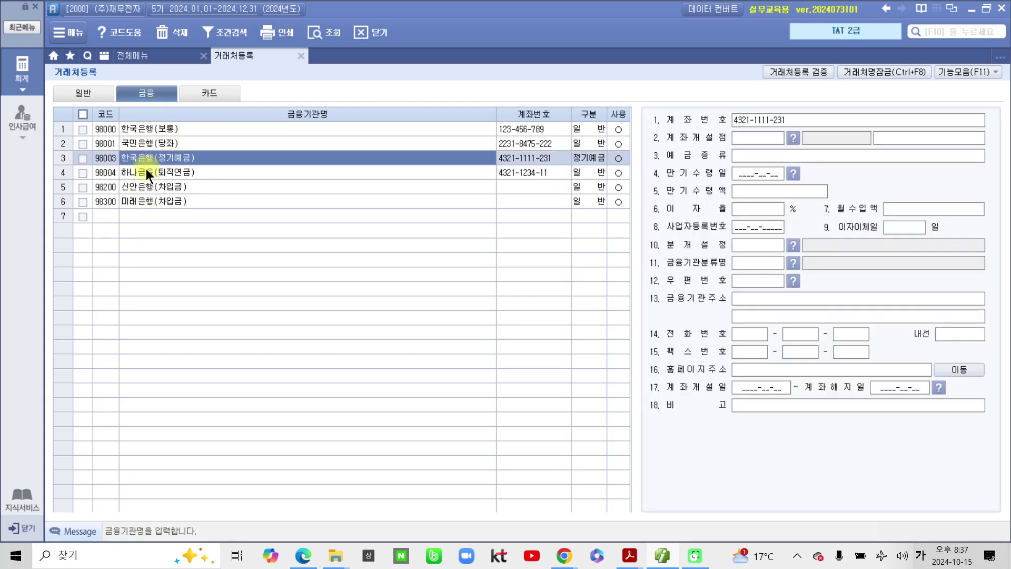
Step: Examine the details of the card companies registered under codes 99600 to 99900 in the 카드 category of 거래처등록
{"action": "left_click", "coordinate": [200, 92]}
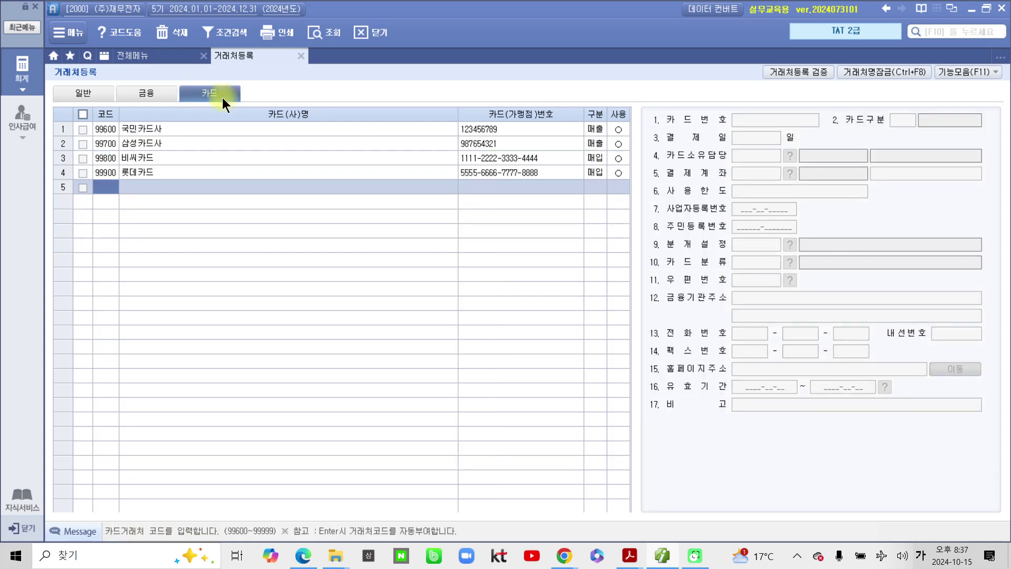
{"action": "left_click", "coordinate": [157, 132]}
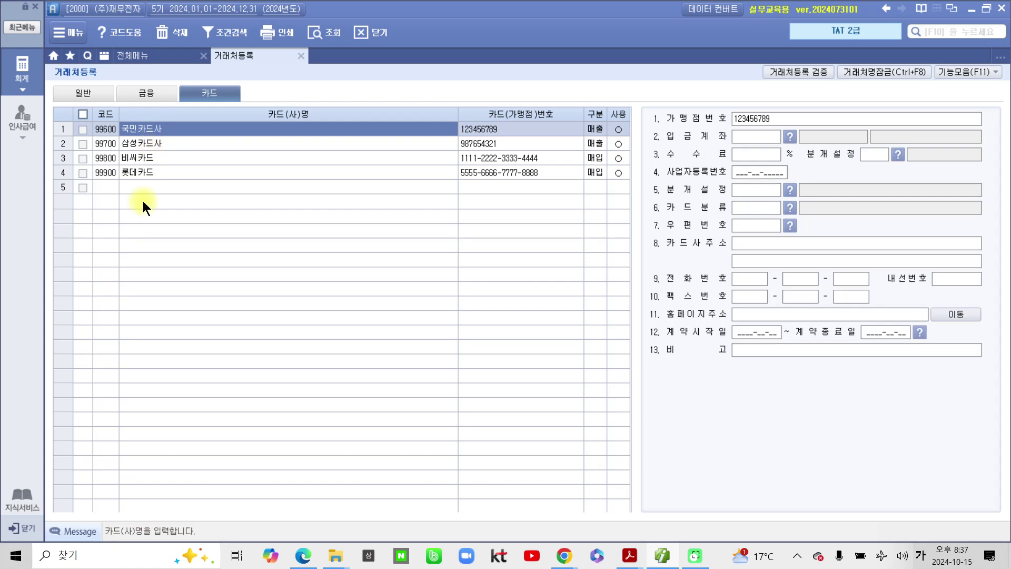
{"action": "left_click", "coordinate": [150, 141]}
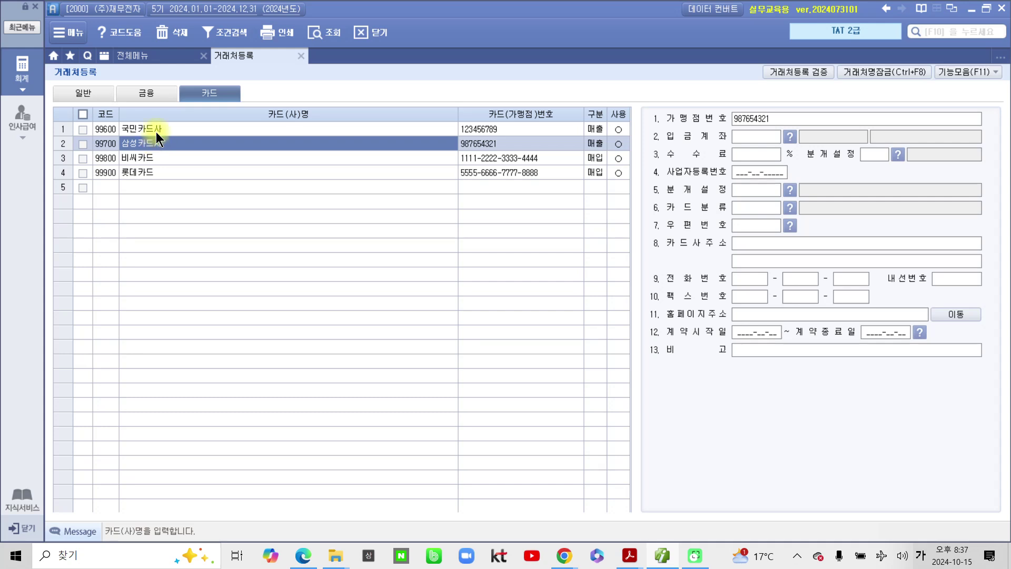
{"action": "left_click", "coordinate": [145, 158]}
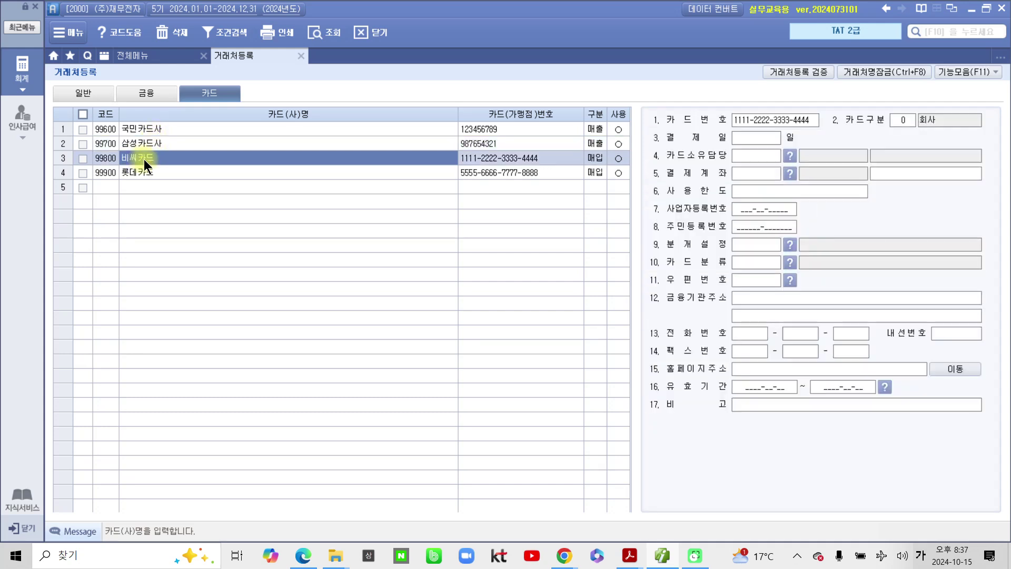
{"action": "left_click", "coordinate": [141, 169]}
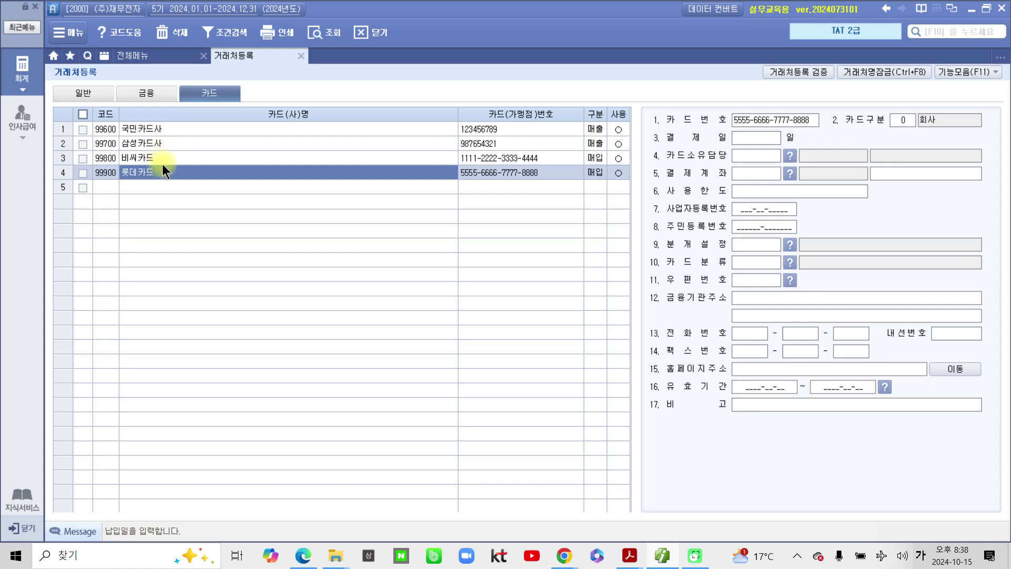
Step: Look through the customers listed in the 카드, 일반 and 금융 categories of 거래처등록
{"action": "left_click", "coordinate": [147, 134]}
{"action": "left_click", "coordinate": [138, 166]}
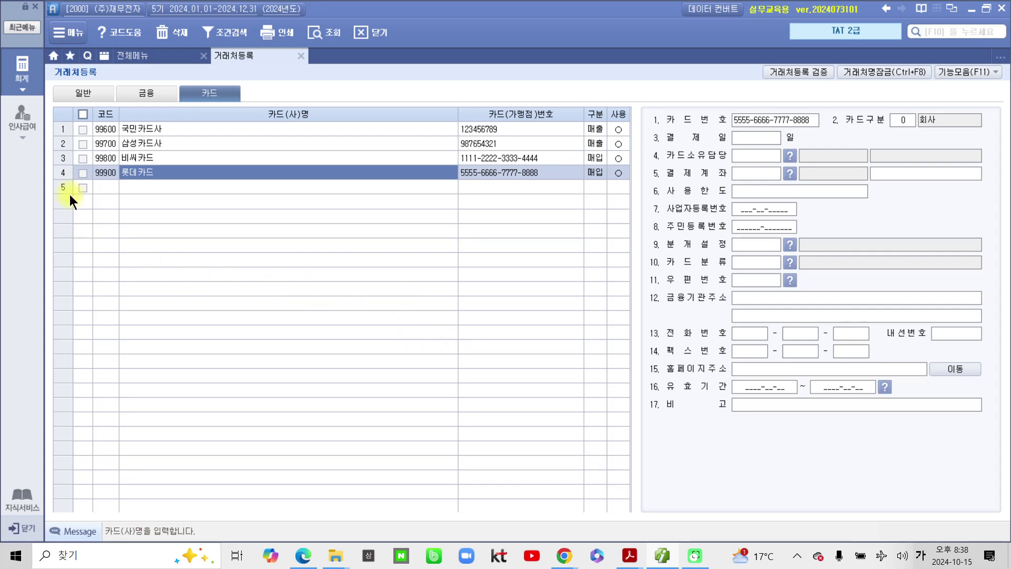
{"action": "left_click", "coordinate": [87, 94]}
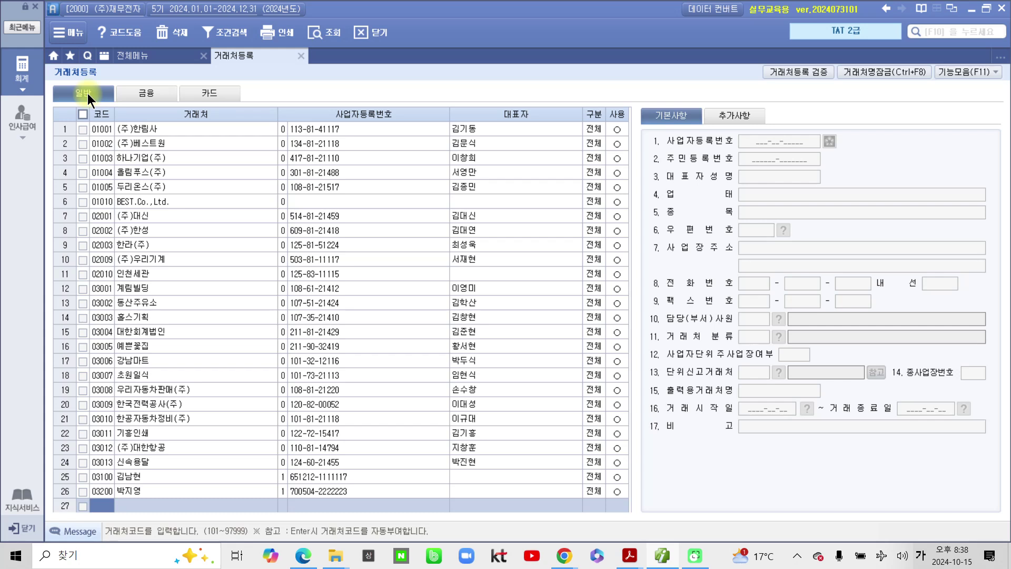
{"action": "left_click", "coordinate": [161, 94]}
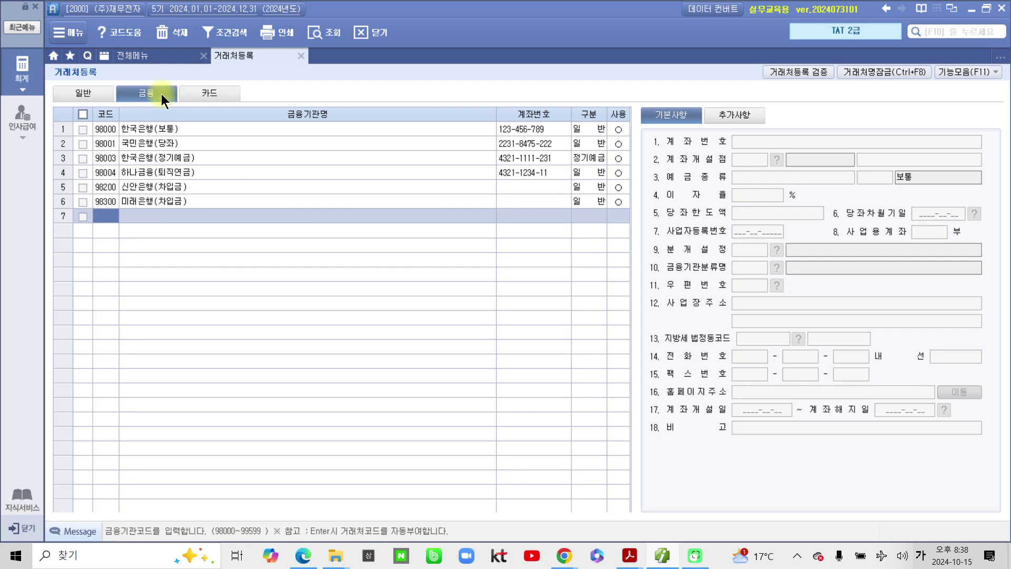
{"action": "left_click", "coordinate": [225, 96]}
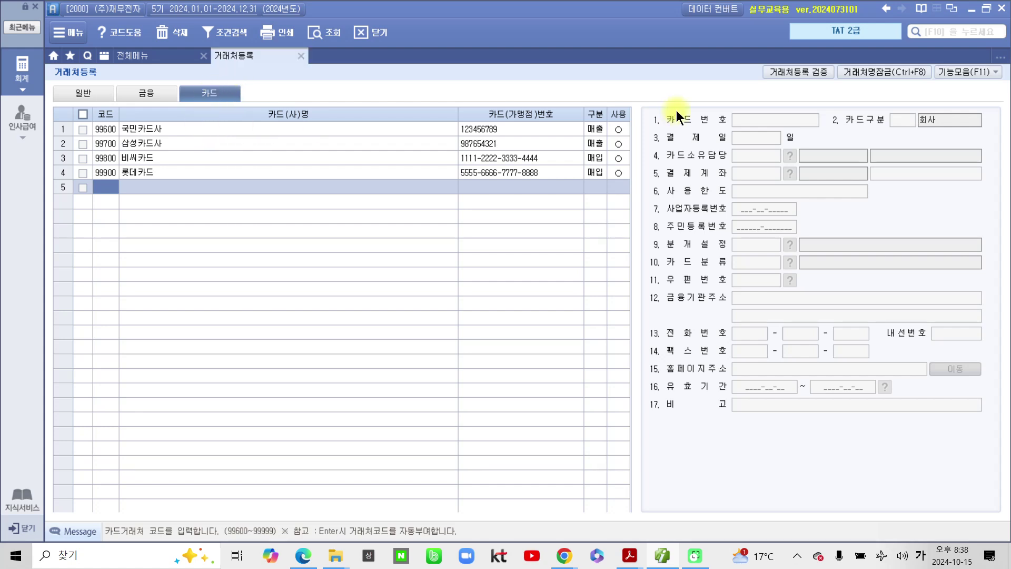
Step: Open 은행등록 from the 카드 category of 거래처등록, review the banks under codes 100, 200 and 300, and close it
{"action": "left_click", "coordinate": [970, 76]}
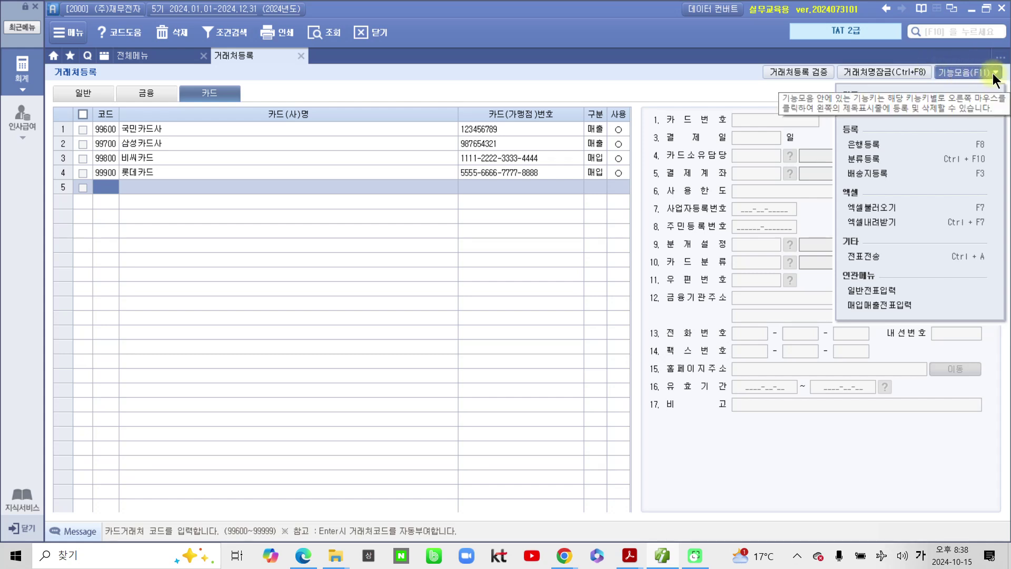
{"action": "left_click", "coordinate": [856, 142]}
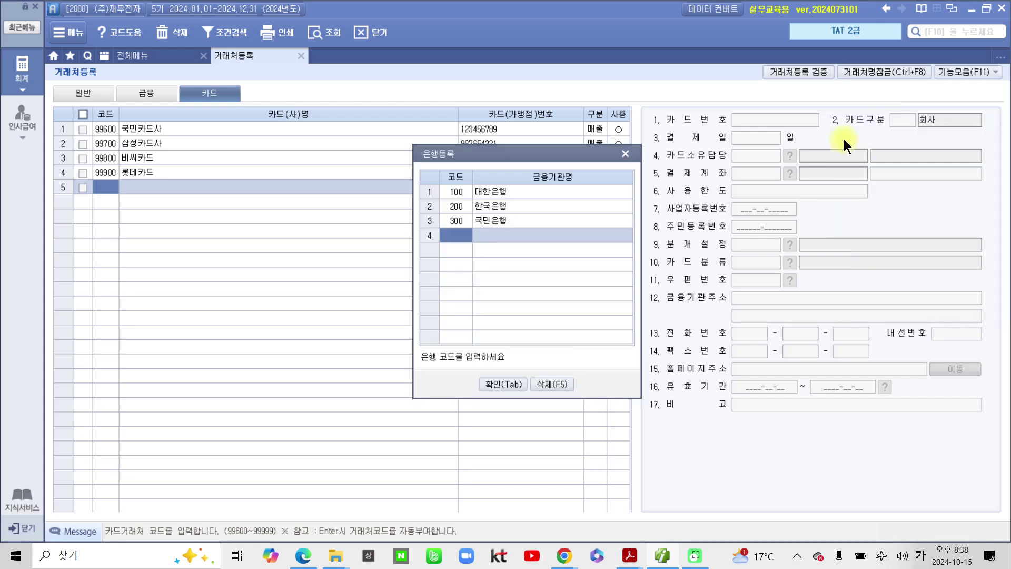
{"action": "left_click", "coordinate": [498, 192]}
{"action": "left_click", "coordinate": [497, 206]}
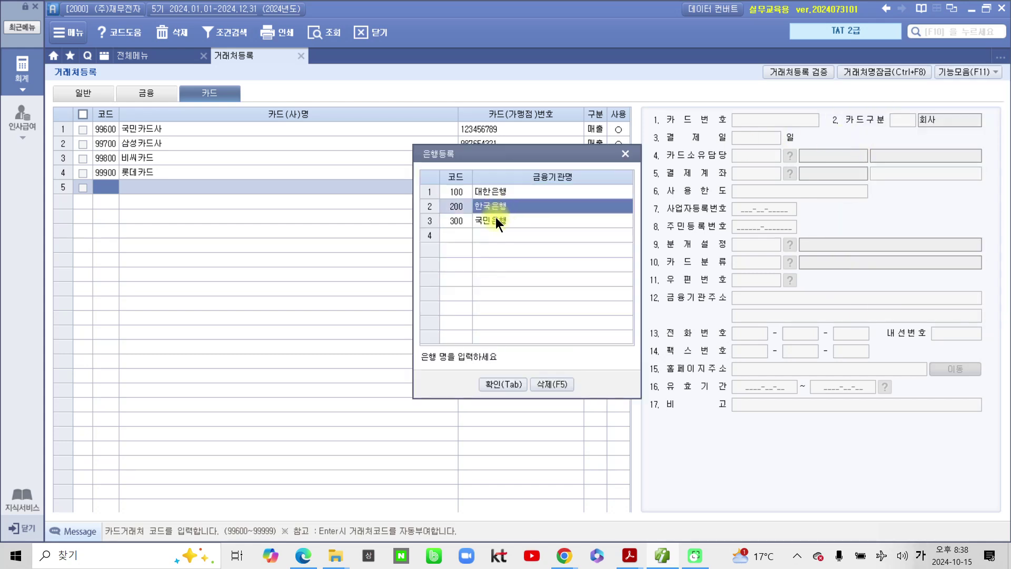
{"action": "left_click", "coordinate": [495, 220]}
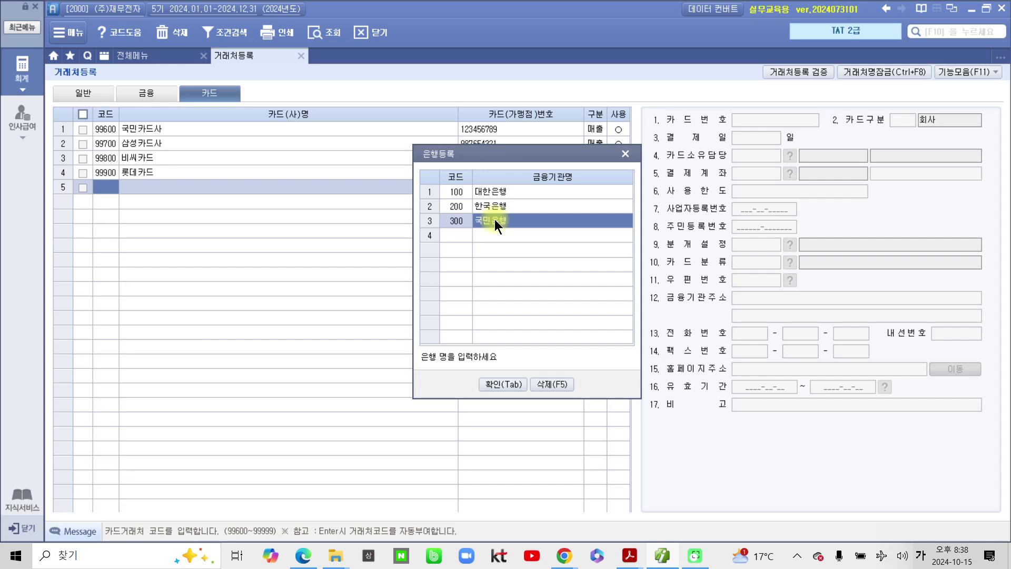
{"action": "left_click", "coordinate": [498, 190]}
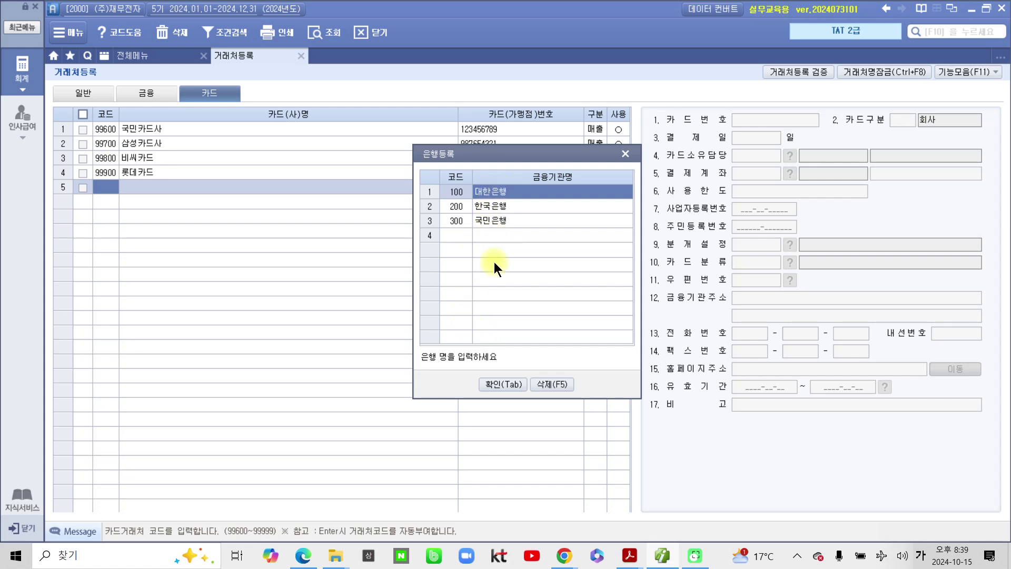
{"action": "left_click_drag", "start_coordinate": [516, 152], "coordinate": [446, 165]}
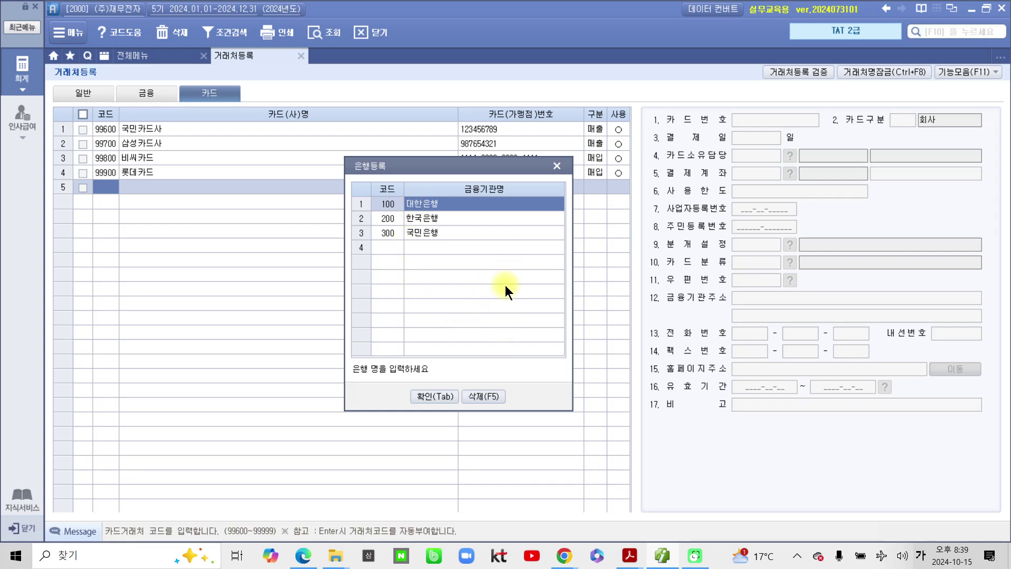
{"action": "left_click", "coordinate": [557, 166]}
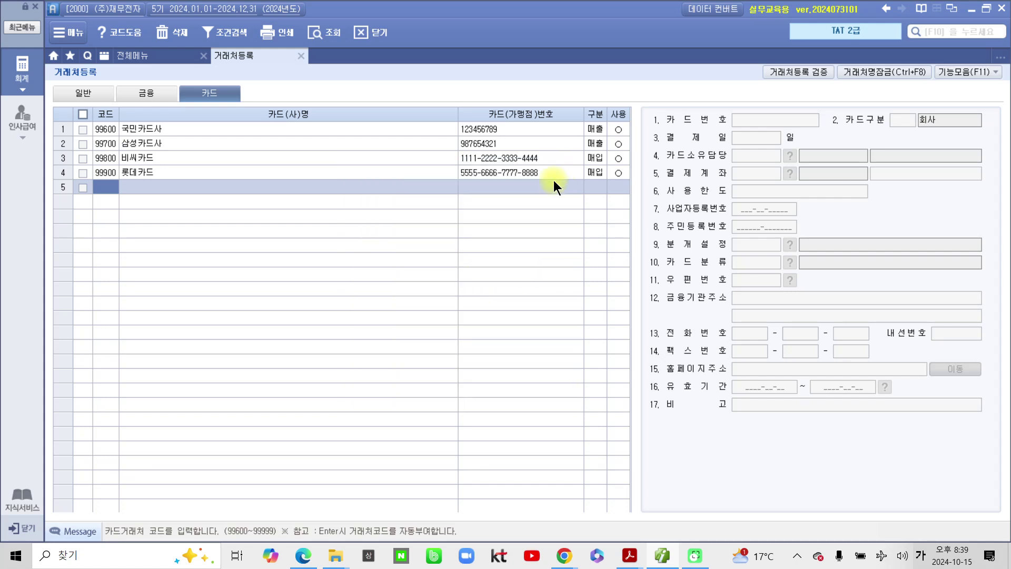
Step: Review the 은행등록 bank list again from the 금융 category, with 한국은행(정기예금) selected, and close it
{"action": "left_click", "coordinate": [151, 93]}
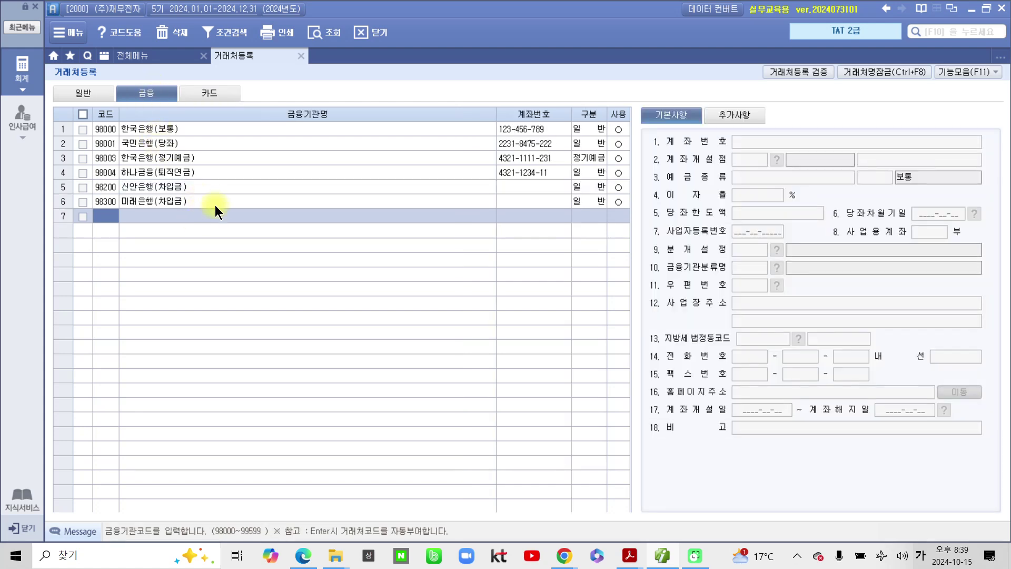
{"action": "left_click", "coordinate": [177, 162]}
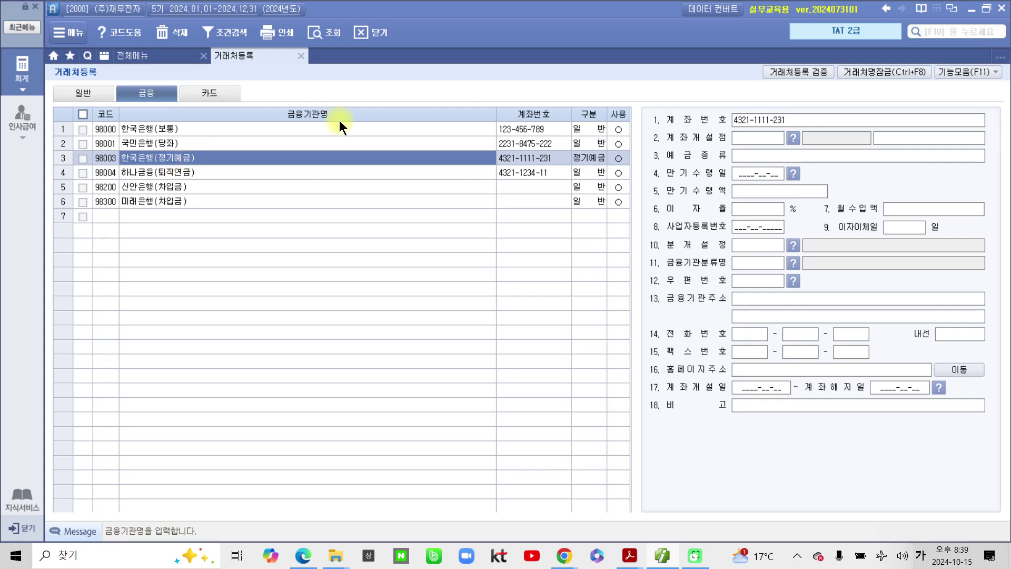
{"action": "left_click", "coordinate": [956, 71]}
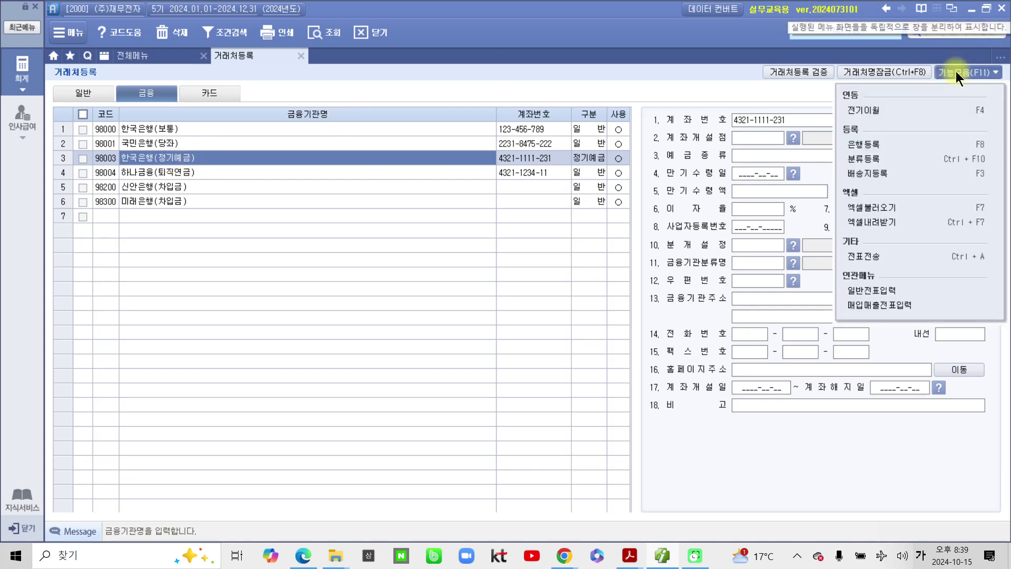
{"action": "left_click", "coordinate": [905, 146]}
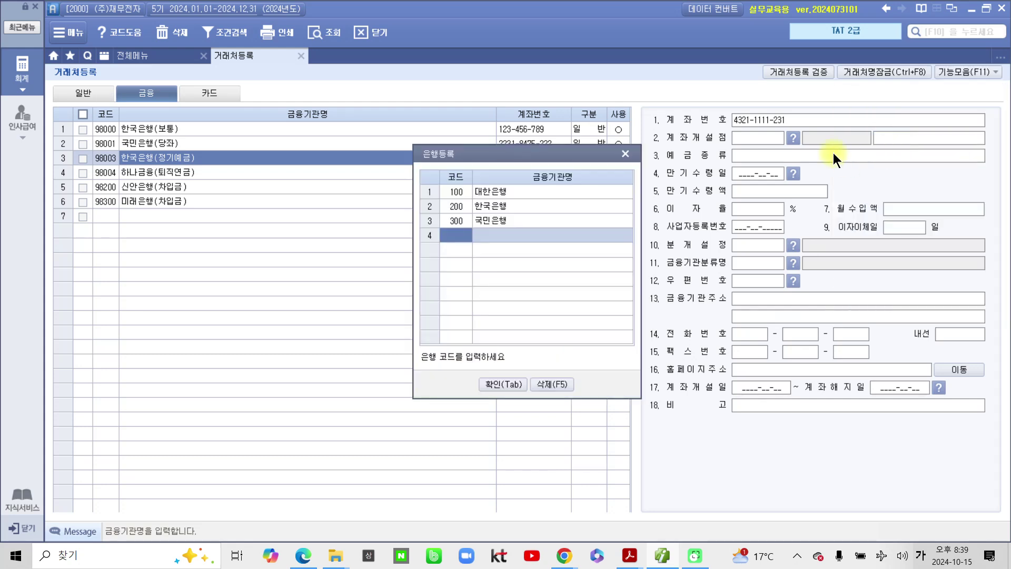
{"action": "left_click", "coordinate": [498, 191]}
{"action": "left_click", "coordinate": [498, 205]}
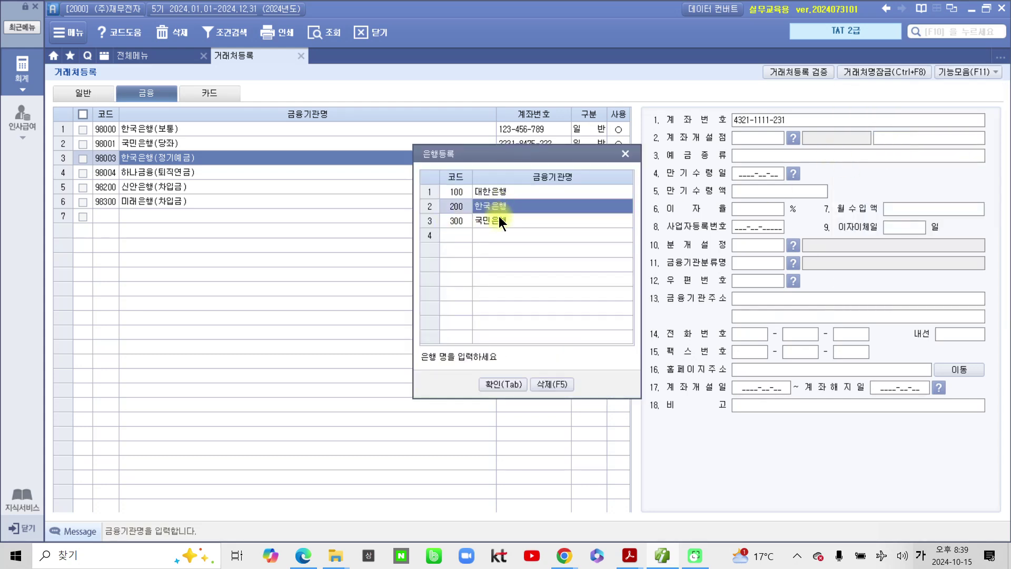
{"action": "left_click", "coordinate": [498, 219]}
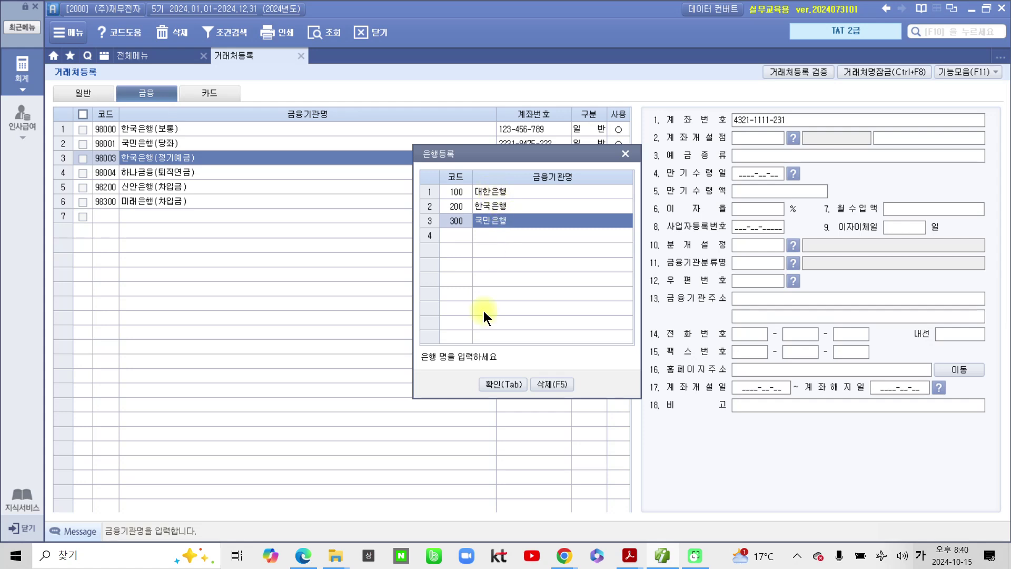
{"action": "left_click", "coordinate": [487, 385]}
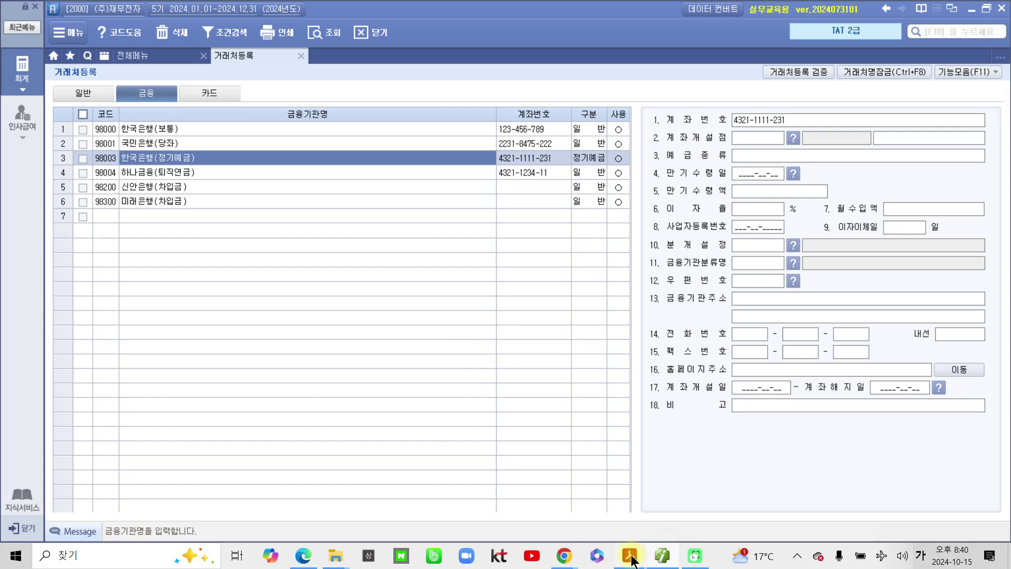
Step: Switch to the textbook PDF in Acrobat and highlight the section 07 heading 전기분 재무상태표
{"action": "mouse_move", "coordinate": [629, 555]}
{"action": "left_click", "coordinate": [680, 519]}
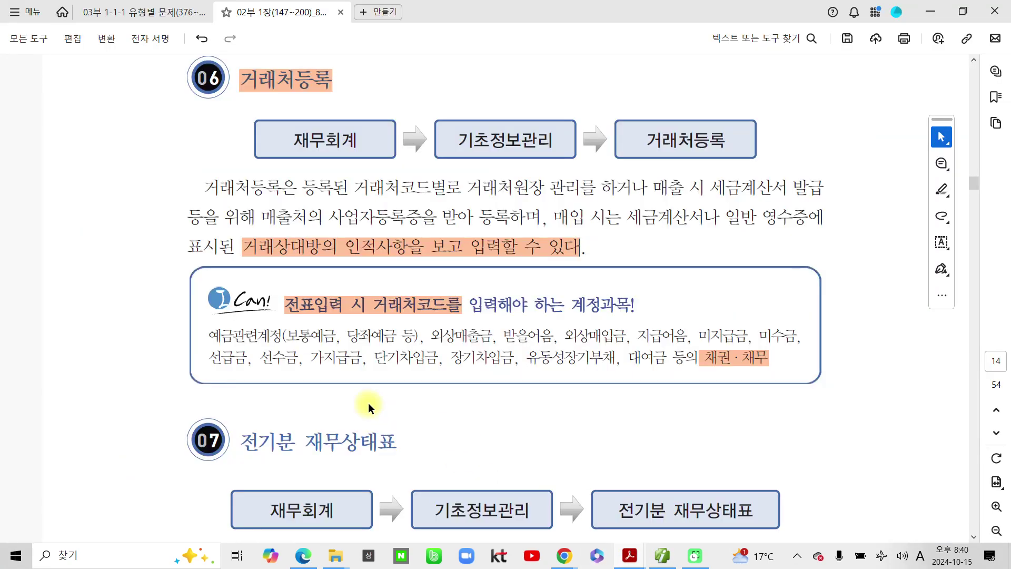
{"action": "scroll", "coordinate": [368, 404], "scroll_direction": "down", "scroll_amount": 5}
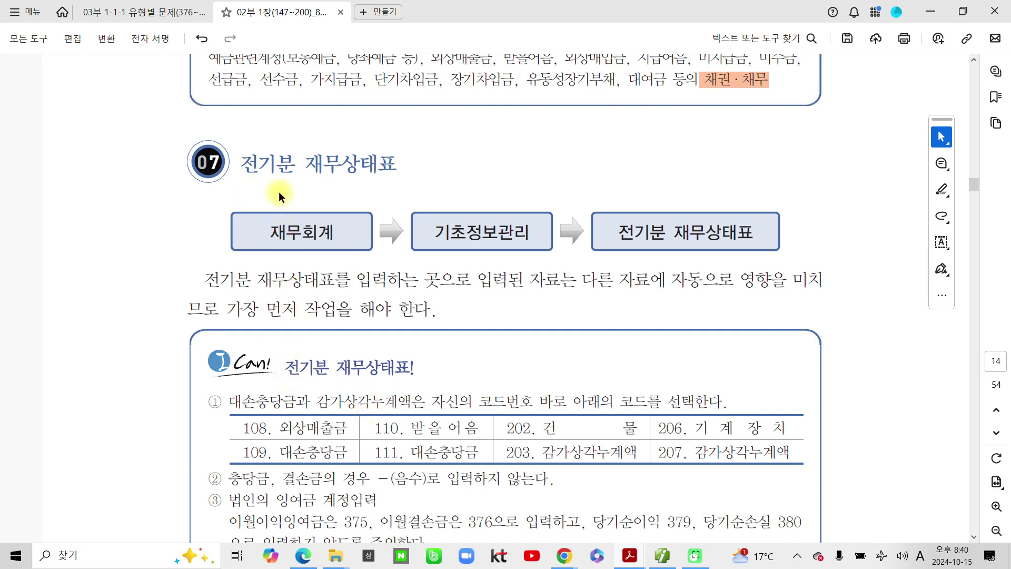
{"action": "left_click_drag", "start_coordinate": [249, 168], "coordinate": [396, 188]}
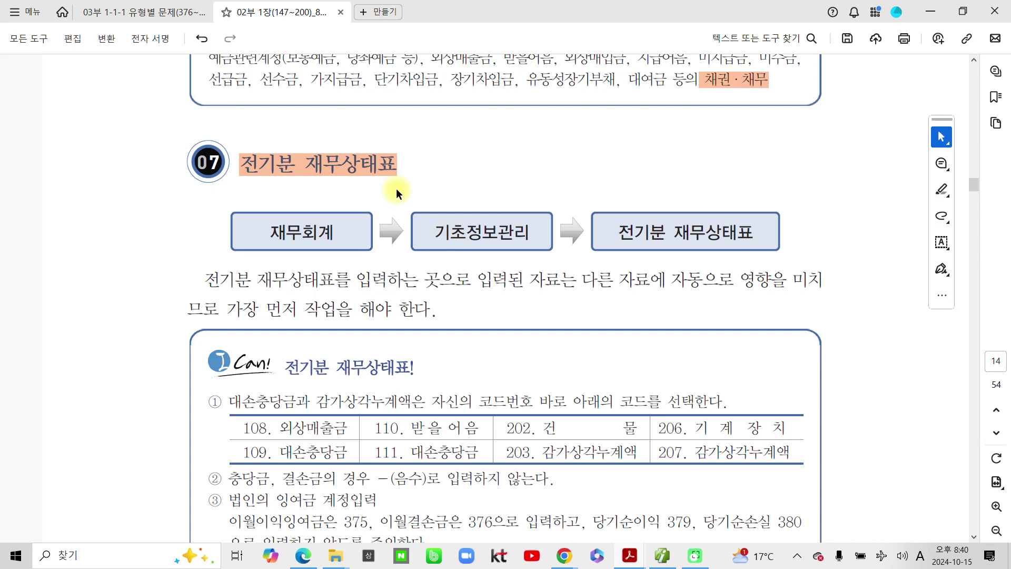
{"action": "left_click", "coordinate": [336, 173]}
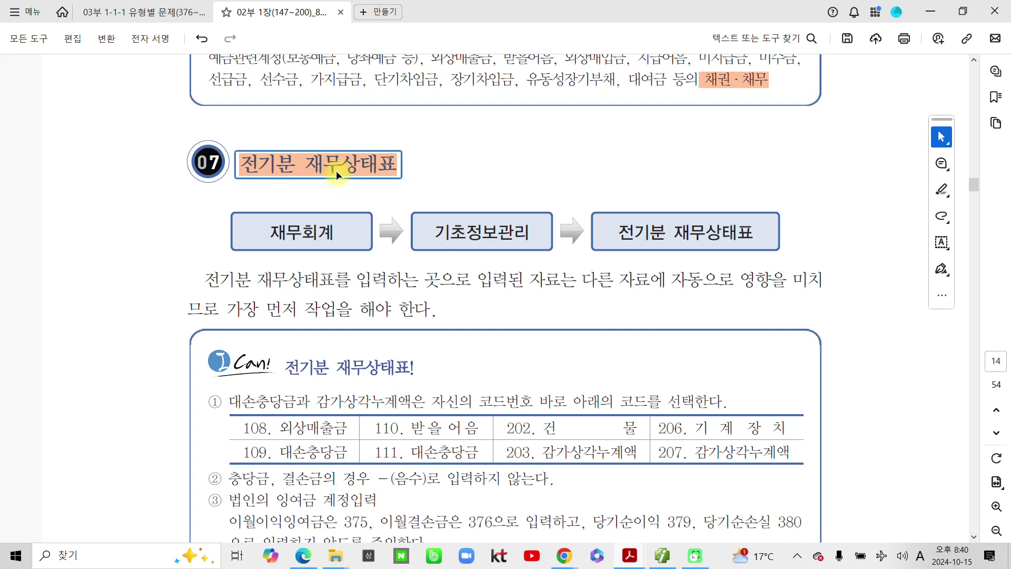
{"action": "left_click", "coordinate": [390, 308]}
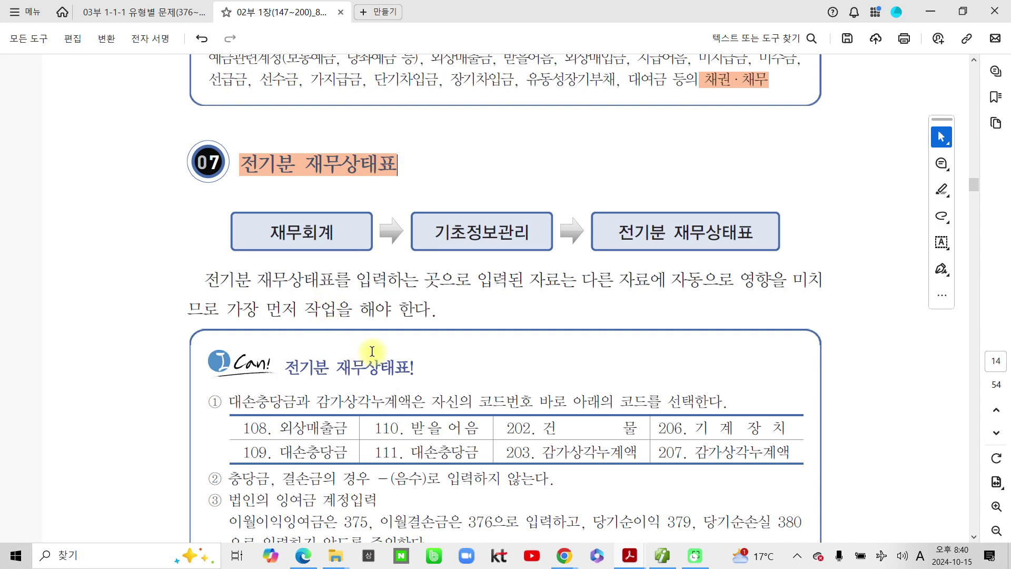
{"action": "scroll", "coordinate": [374, 348], "scroll_direction": "down", "scroll_amount": 1}
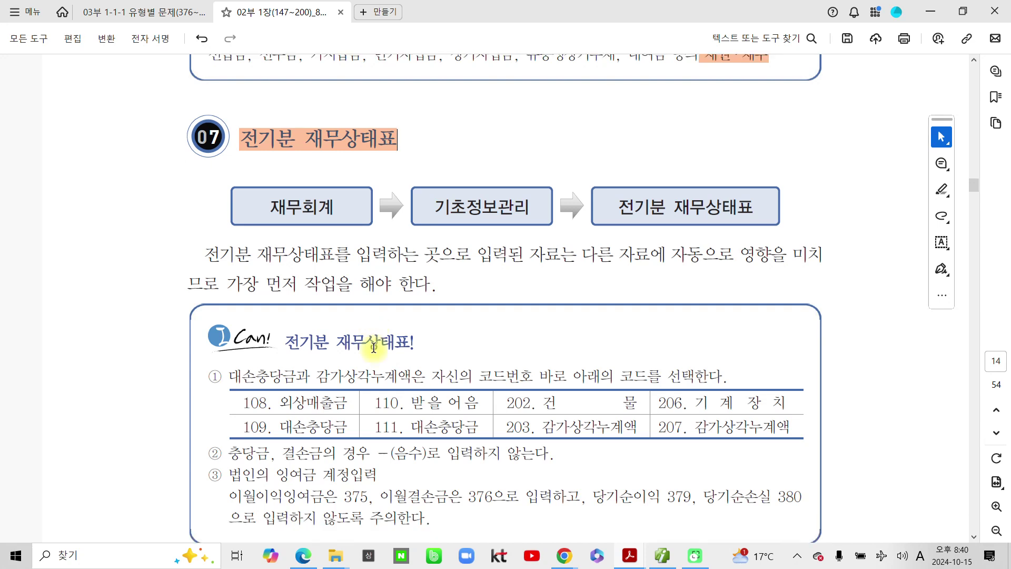
{"action": "scroll", "coordinate": [356, 343], "scroll_direction": "down", "scroll_amount": 1}
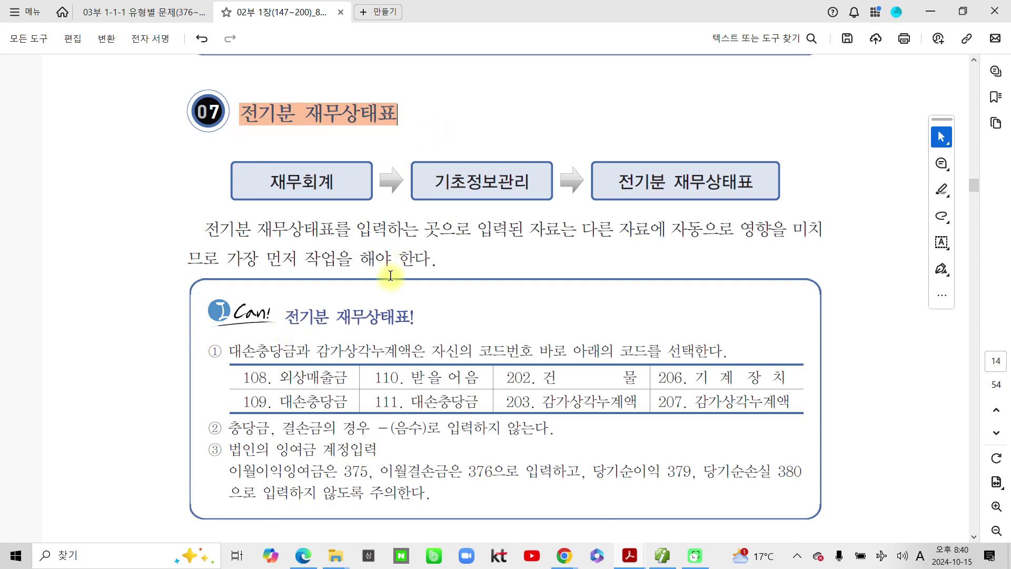
{"action": "scroll", "coordinate": [504, 324], "scroll_direction": "down", "scroll_amount": 3}
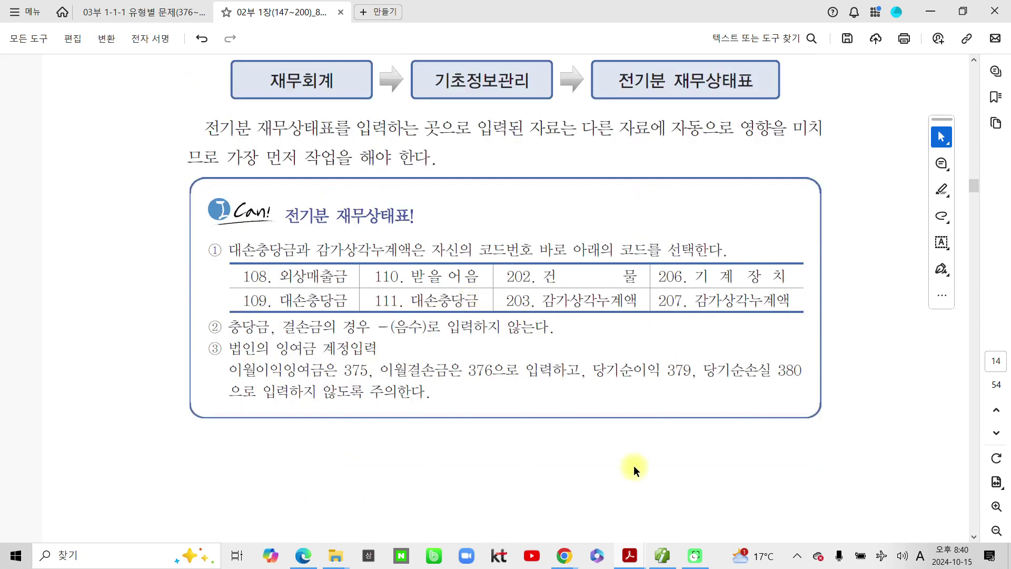
Step: Switch back to Smart A and open the 전기분 재무상태표 screen from the 기초정보관리 group
{"action": "left_click", "coordinate": [657, 548]}
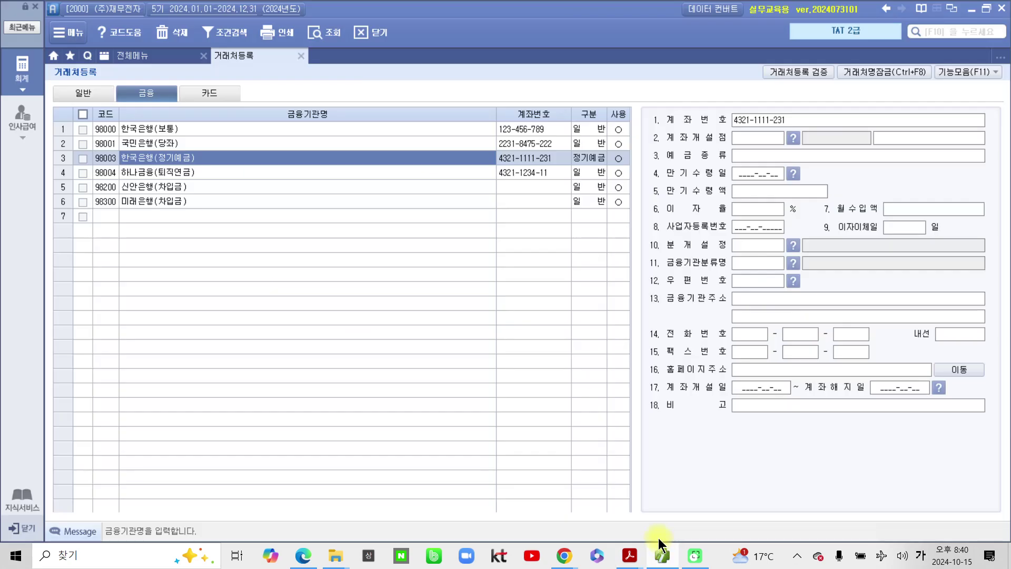
{"action": "left_click", "coordinate": [143, 51]}
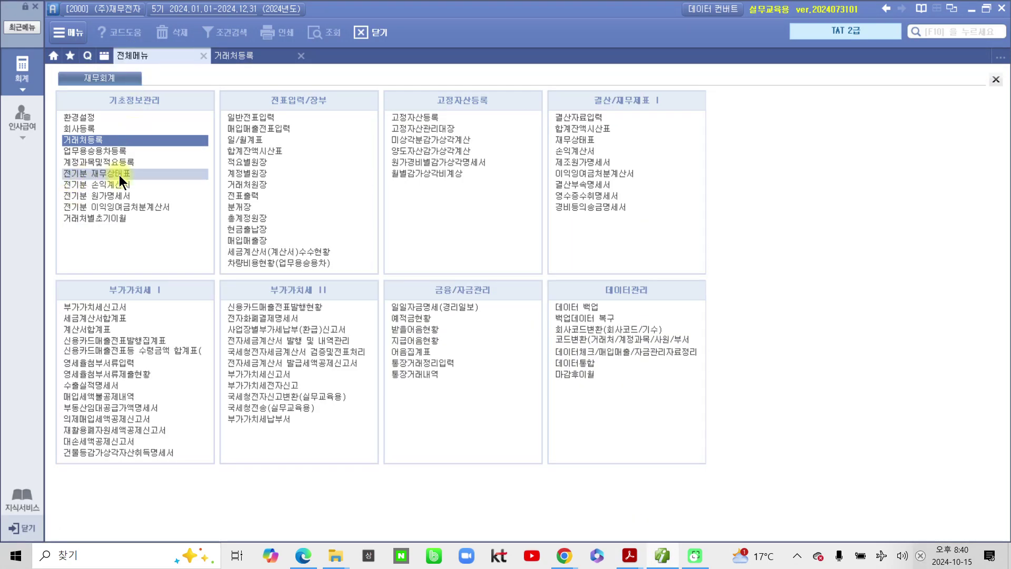
{"action": "left_click", "coordinate": [111, 175]}
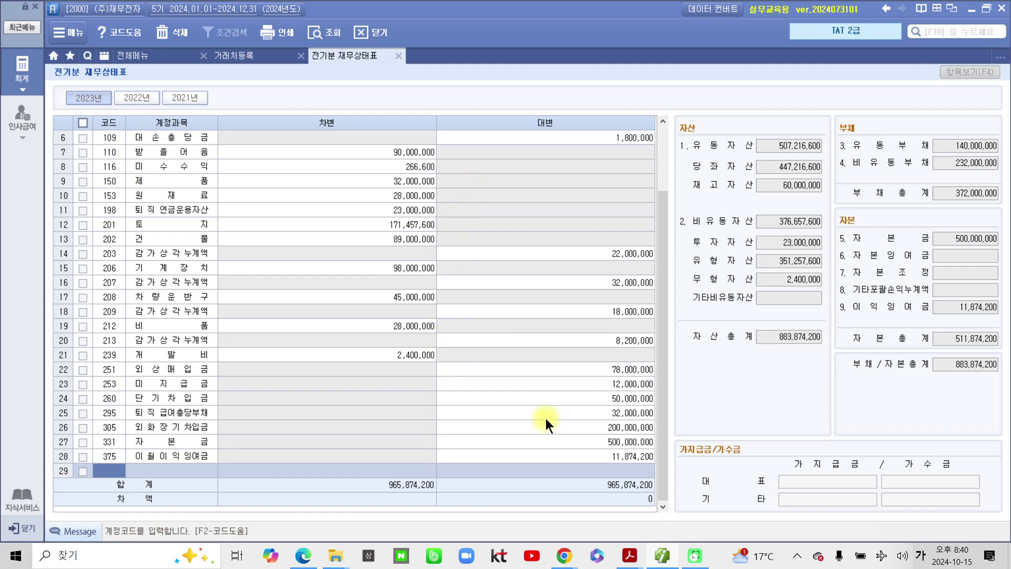
Step: Draw boxes around the 자산, 부채 and 자본 headings and the 자산총계 and 부채/자본총계 totals, and link the two totals with a line
{"action": "left_click_drag", "start_coordinate": [668, 115], "coordinate": [706, 140]}
{"action": "left_click_drag", "start_coordinate": [832, 109], "coordinate": [871, 137]}
{"action": "left_click_drag", "start_coordinate": [834, 210], "coordinate": [874, 229]}
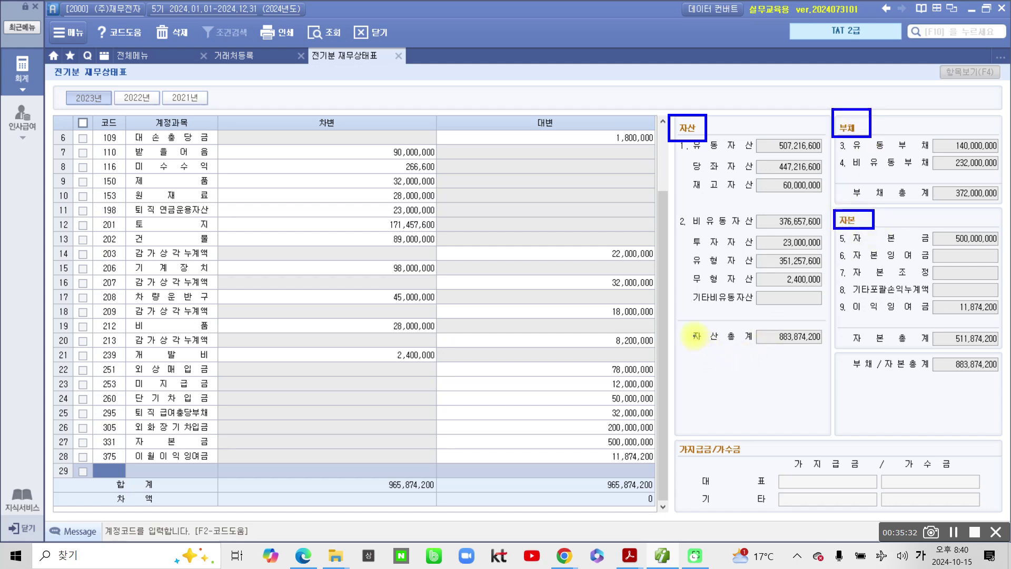
{"action": "mouse_move", "coordinate": [688, 325]}
{"action": "left_mouse_down"}
{"action": "mouse_move", "coordinate": [807, 353]}
{"action": "mouse_move", "coordinate": [824, 348]}
{"action": "left_mouse_up"}
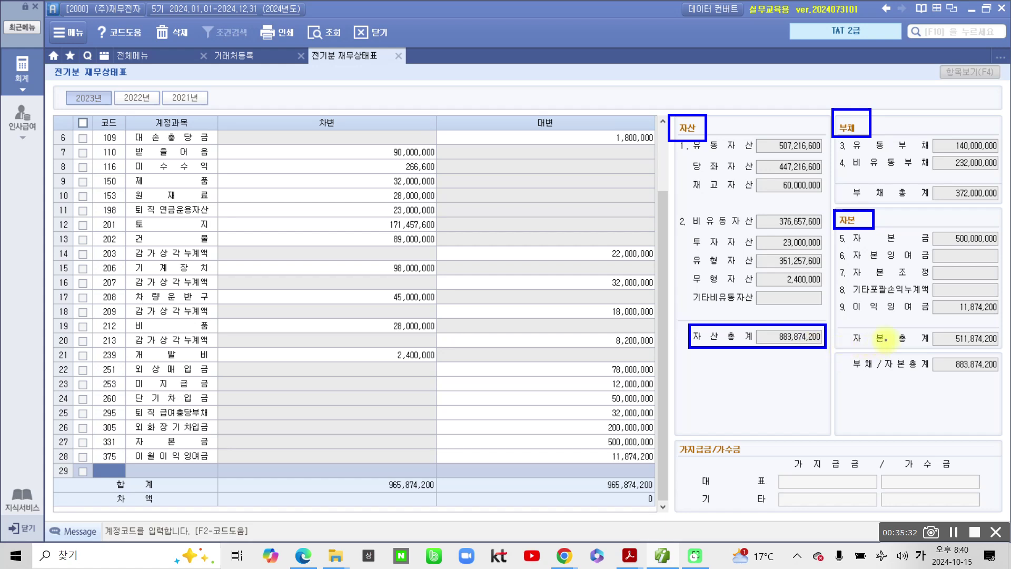
{"action": "left_click_drag", "start_coordinate": [844, 353], "coordinate": [1000, 381]}
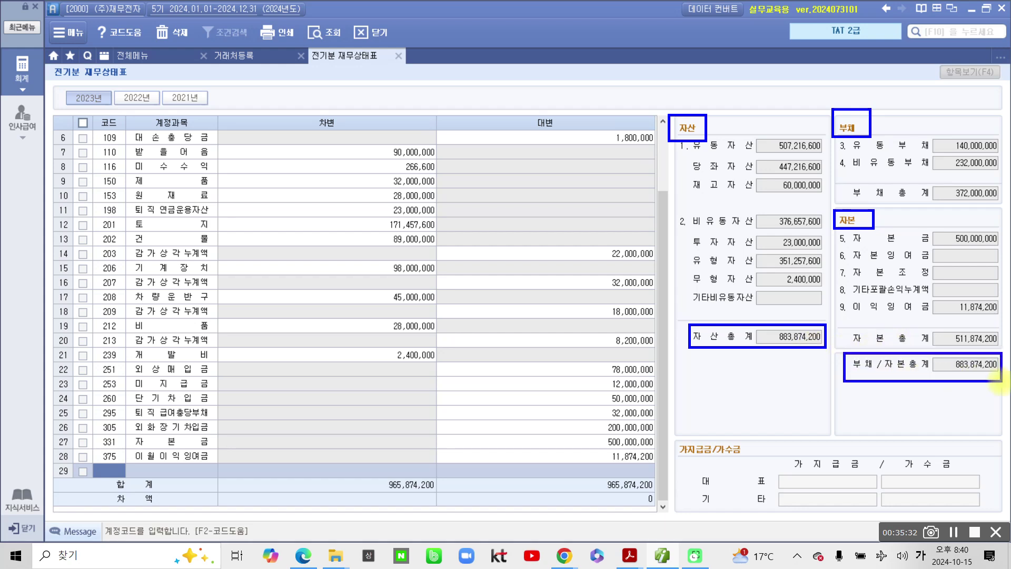
{"action": "mouse_move", "coordinate": [798, 348]}
{"action": "left_mouse_down"}
{"action": "mouse_move", "coordinate": [802, 377]}
{"action": "mouse_move", "coordinate": [885, 384]}
{"action": "left_mouse_up"}
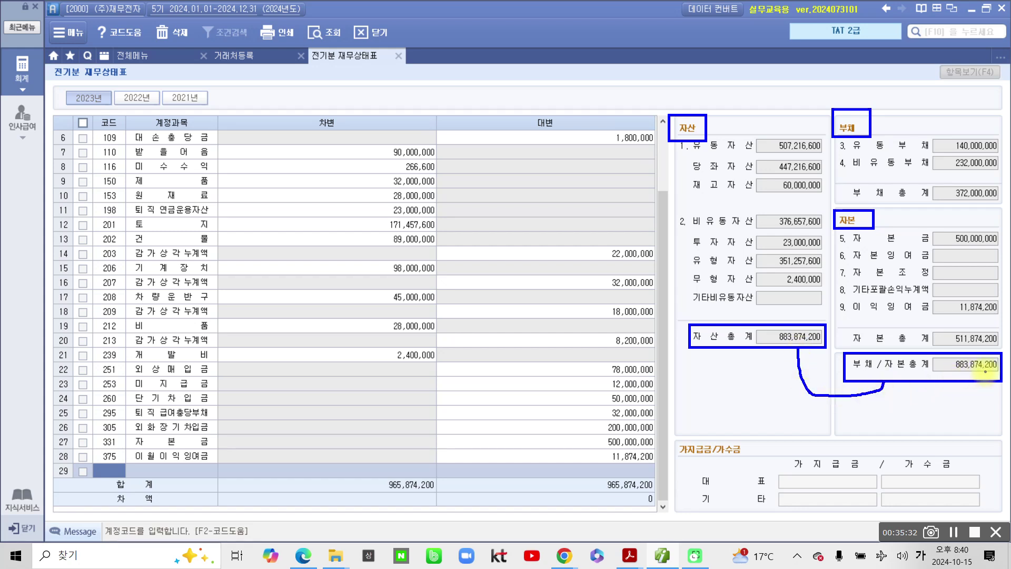
Step: Circle the account entries and the 대변 heading, and underline the 대변 amounts of 대손충당금 and the four 감가상각누계액 accounts
{"action": "mouse_move", "coordinate": [304, 465]}
{"action": "left_mouse_down"}
{"action": "mouse_move", "coordinate": [161, 209]}
{"action": "mouse_move", "coordinate": [519, 249]}
{"action": "mouse_move", "coordinate": [348, 498]}
{"action": "mouse_move", "coordinate": [329, 500]}
{"action": "left_mouse_up"}
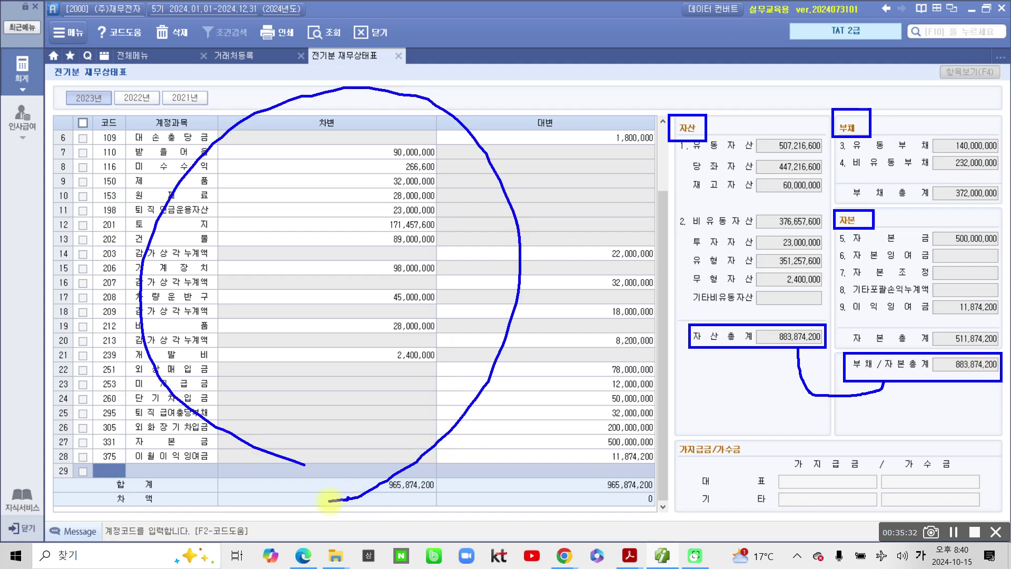
{"action": "mouse_move", "coordinate": [147, 329]}
{"action": "left_mouse_down"}
{"action": "mouse_move", "coordinate": [246, 232]}
{"action": "mouse_move", "coordinate": [249, 259]}
{"action": "left_mouse_up"}
{"action": "mouse_move", "coordinate": [522, 145]}
{"action": "left_mouse_down"}
{"action": "mouse_move", "coordinate": [524, 128]}
{"action": "mouse_move", "coordinate": [534, 142]}
{"action": "left_mouse_up"}
{"action": "left_click_drag", "start_coordinate": [605, 151], "coordinate": [641, 149]}
{"action": "left_click_drag", "start_coordinate": [605, 268], "coordinate": [652, 267]}
{"action": "left_click_drag", "start_coordinate": [605, 296], "coordinate": [653, 296]}
{"action": "left_click_drag", "start_coordinate": [607, 324], "coordinate": [651, 322]}
{"action": "left_click_drag", "start_coordinate": [610, 353], "coordinate": [652, 355]}
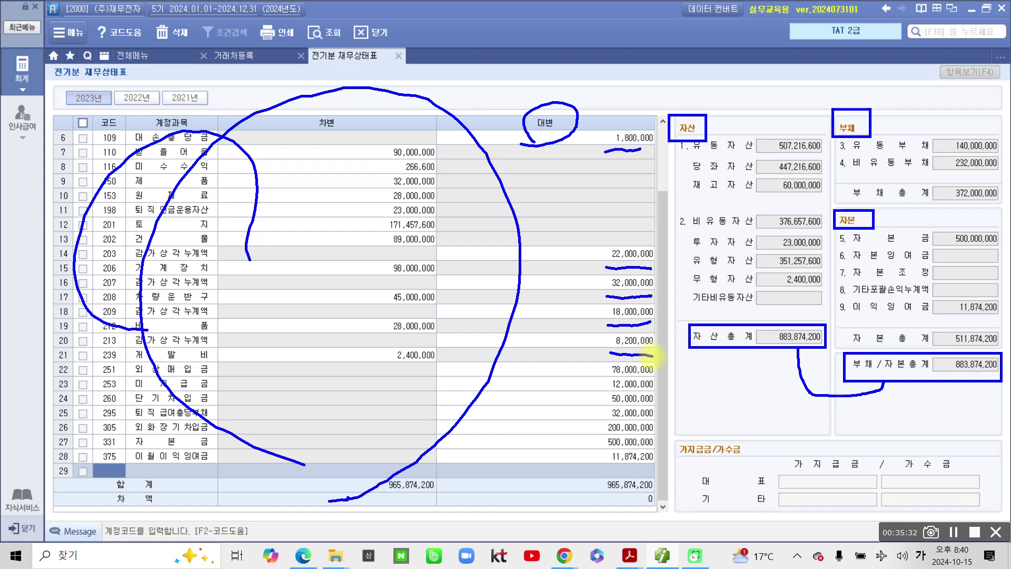
Step: Clear the drawn marks and review the 차변 entries for 받을어음 and 원재료 and the 대변 entries for 미지급금 and accounts 203, 207 and 209
{"action": "key", "text": "Escape"}
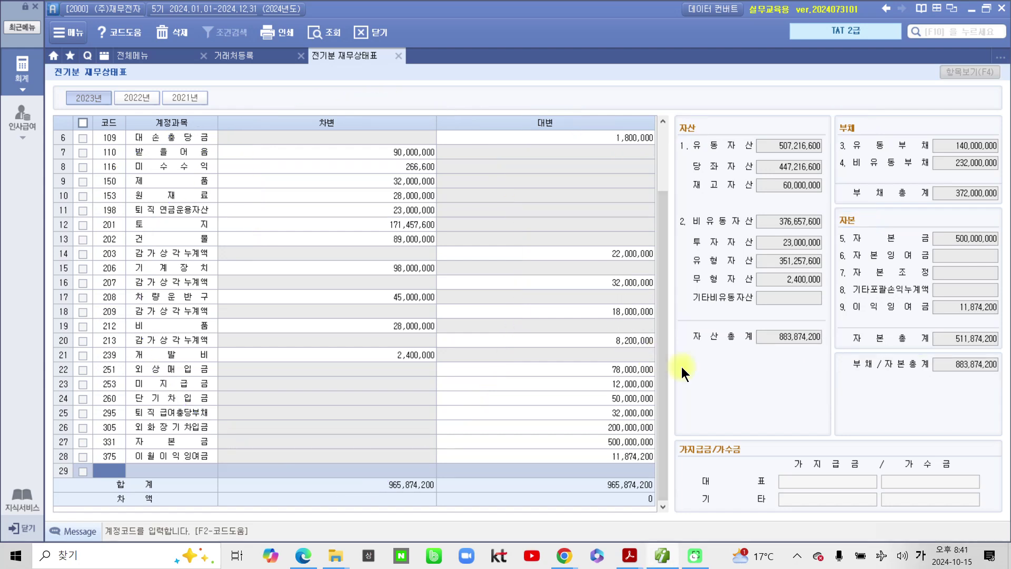
{"action": "left_click", "coordinate": [355, 158]}
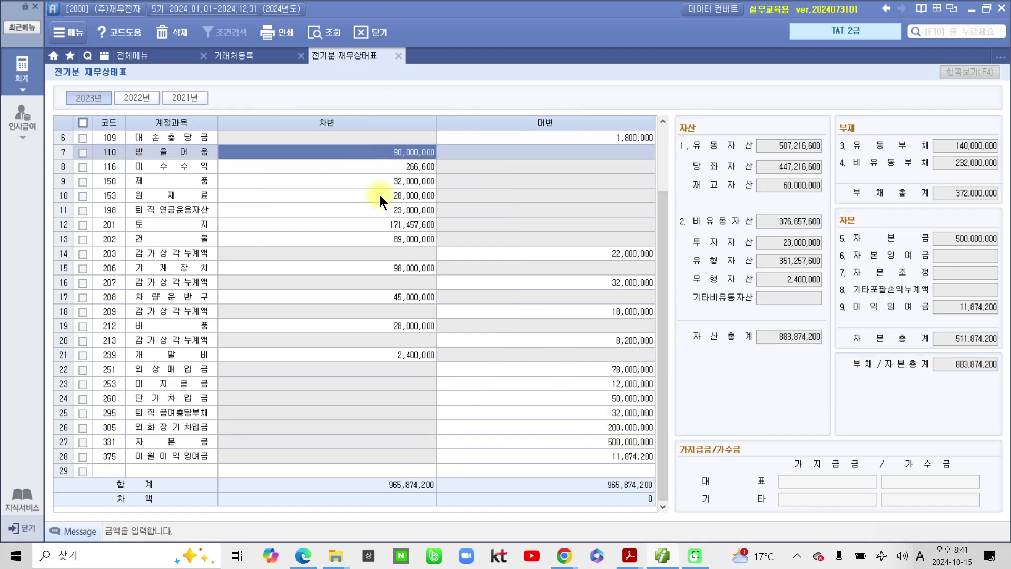
{"action": "left_click", "coordinate": [380, 197]}
{"action": "key", "text": "Return"}
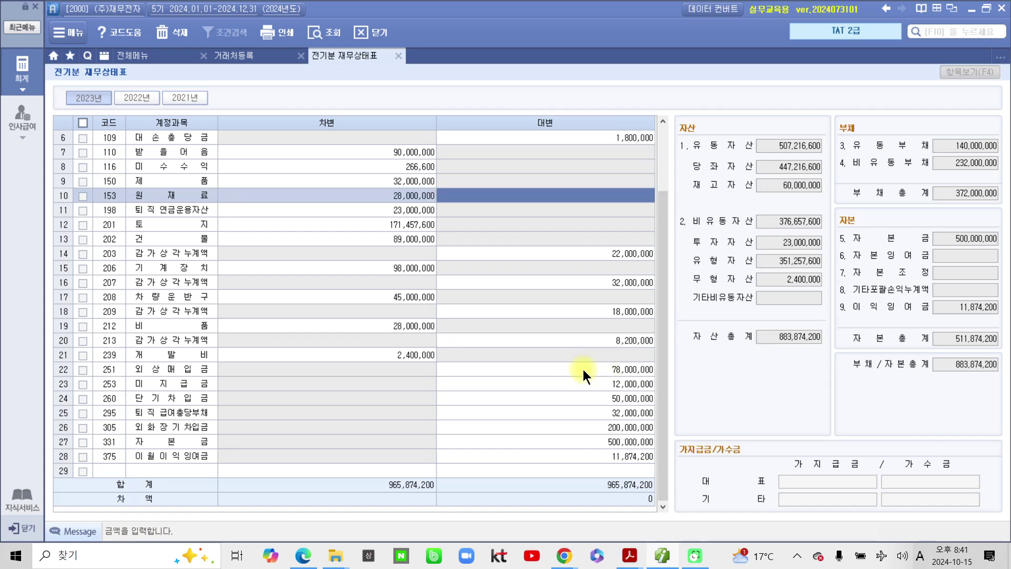
{"action": "left_click", "coordinate": [622, 384]}
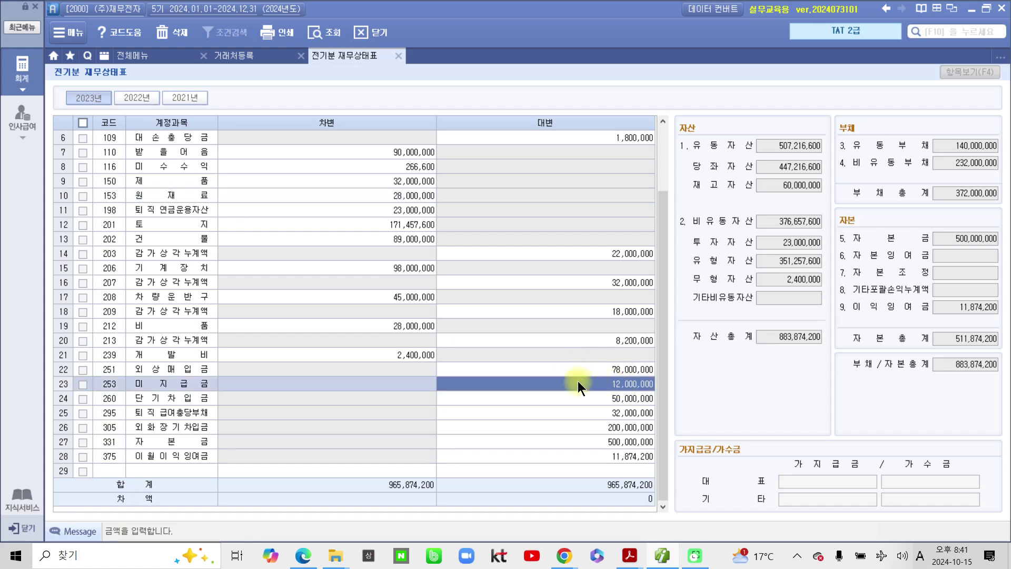
{"action": "left_click", "coordinate": [408, 284]}
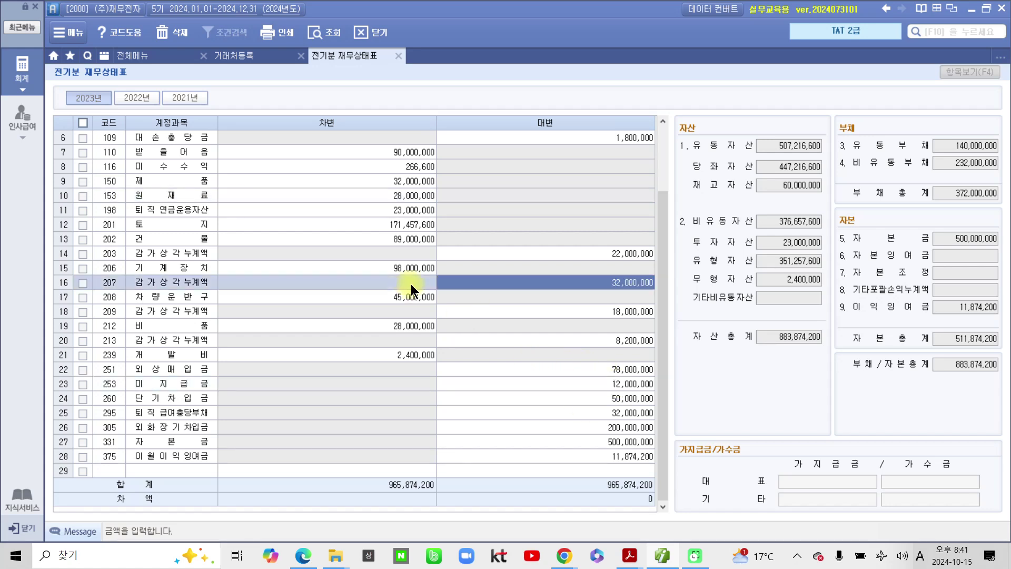
{"action": "left_click", "coordinate": [572, 255]}
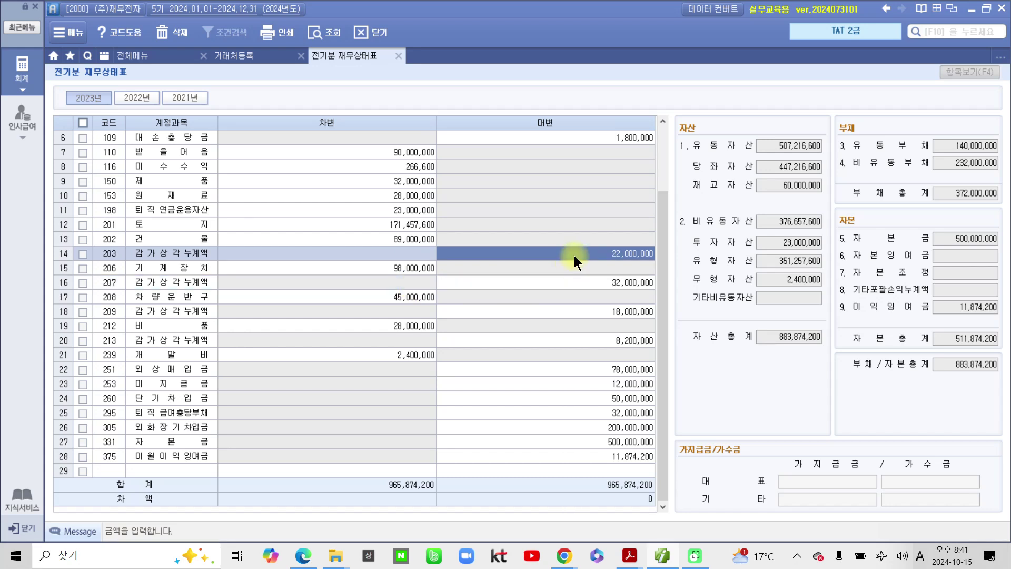
{"action": "left_click", "coordinate": [579, 285]}
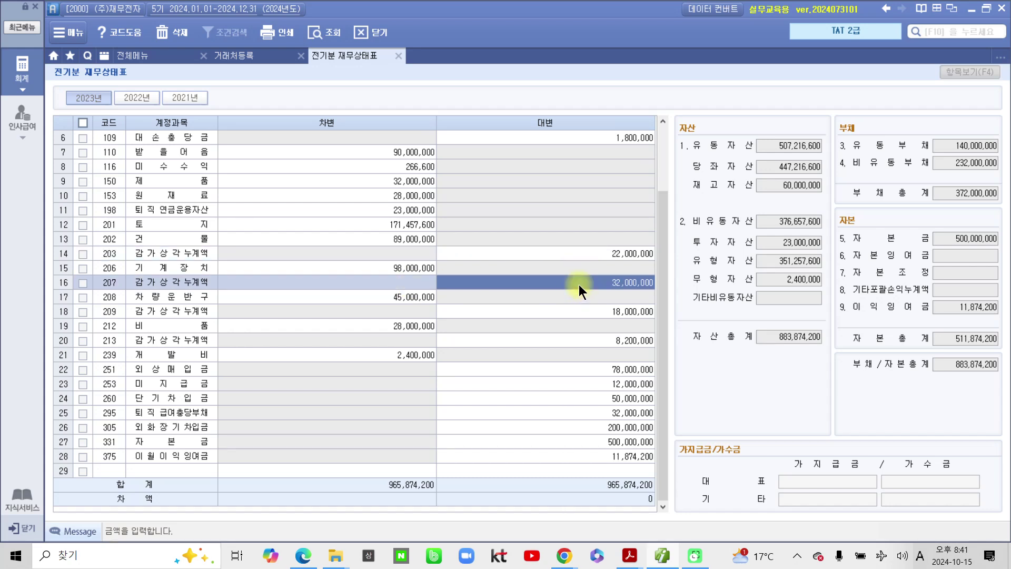
{"action": "left_click", "coordinate": [583, 312]}
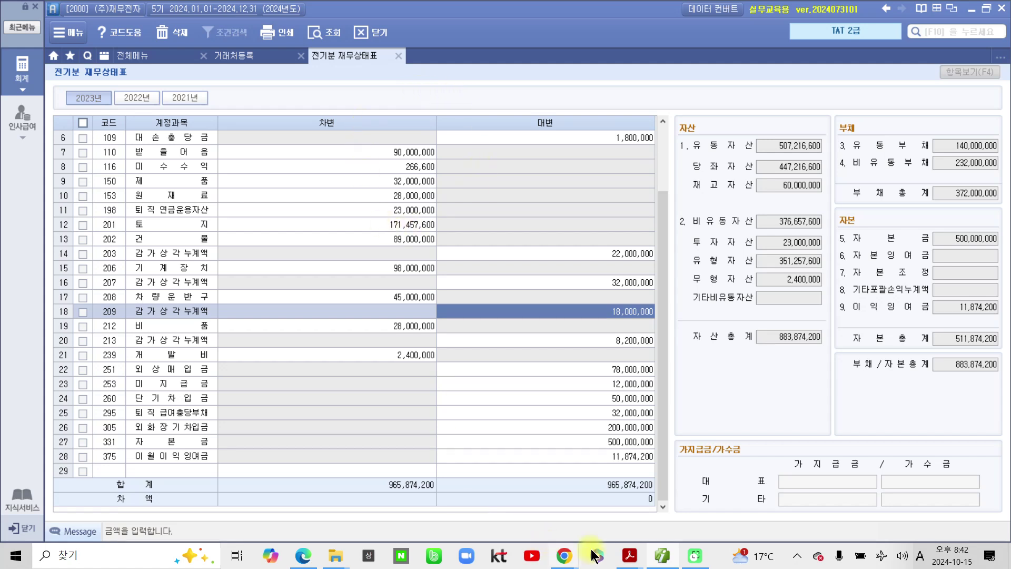
Step: Switch to the textbook PDF in Acrobat and highlight 손익계산서 in the section 08 heading
{"action": "mouse_move", "coordinate": [628, 548]}
{"action": "left_click", "coordinate": [664, 508]}
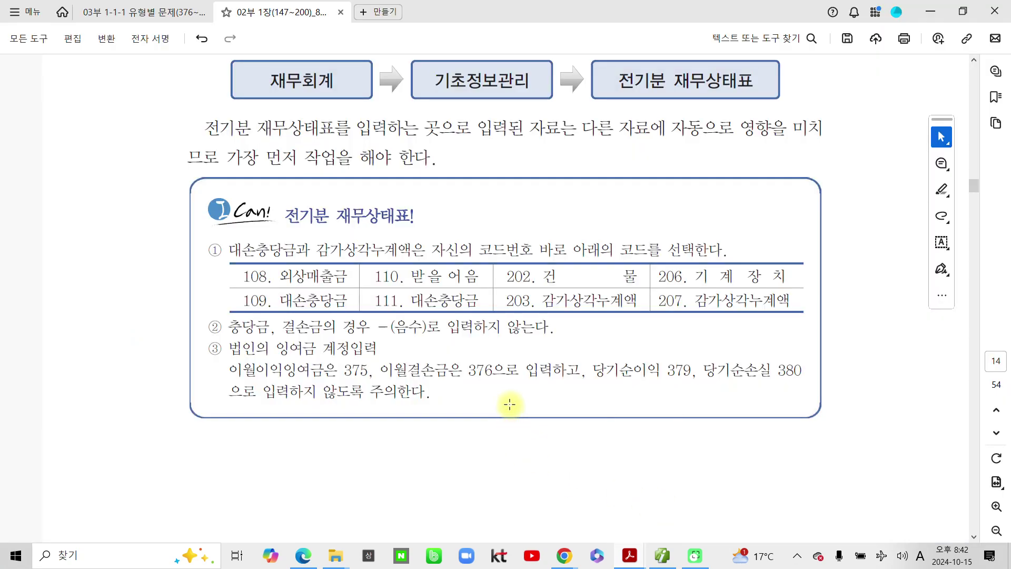
{"action": "scroll", "coordinate": [510, 404], "scroll_direction": "down", "scroll_amount": 10}
{"action": "scroll", "coordinate": [464, 418], "scroll_direction": "down", "scroll_amount": 2}
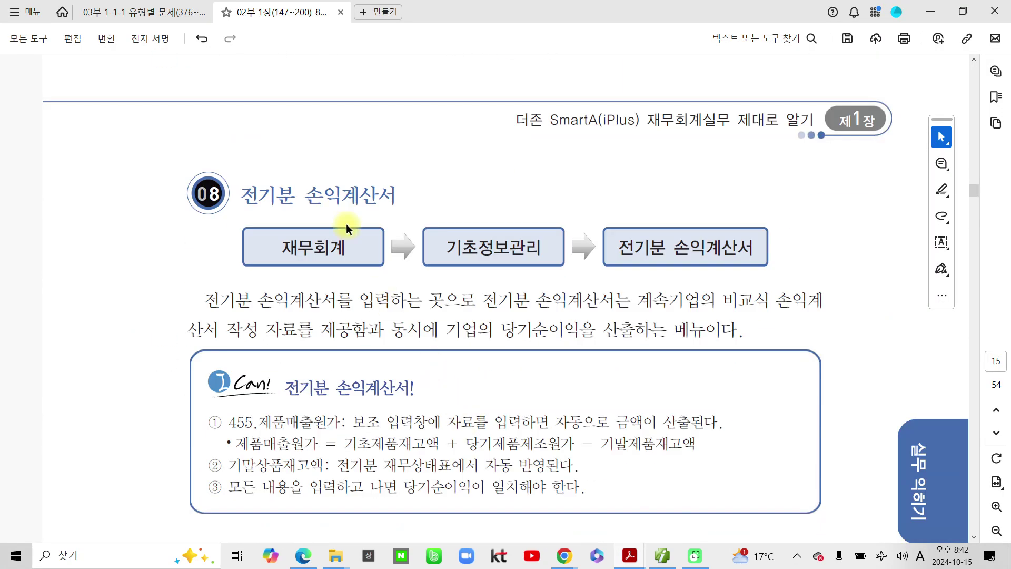
{"action": "left_click_drag", "start_coordinate": [305, 193], "coordinate": [388, 193]}
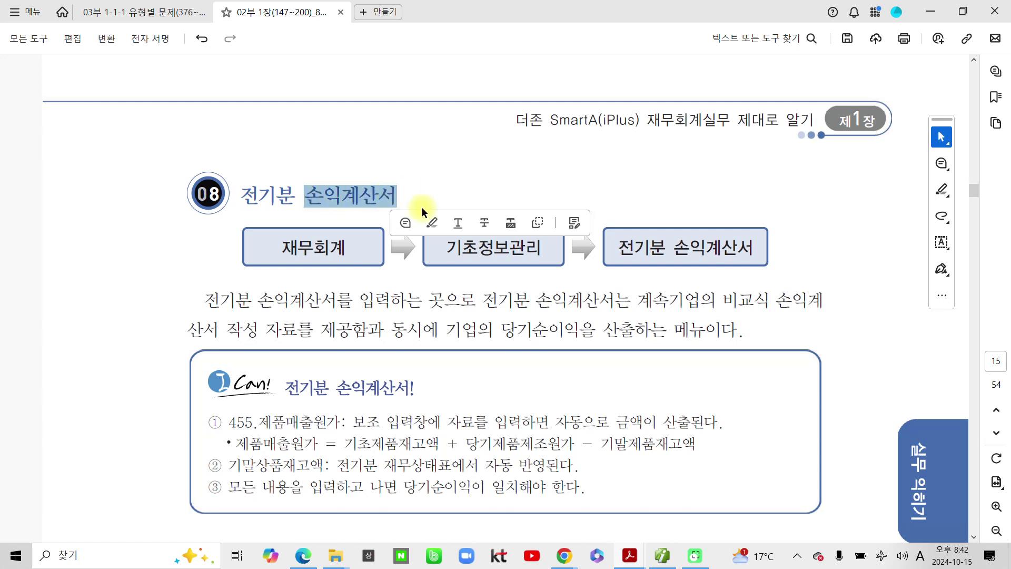
{"action": "left_click", "coordinate": [425, 220]}
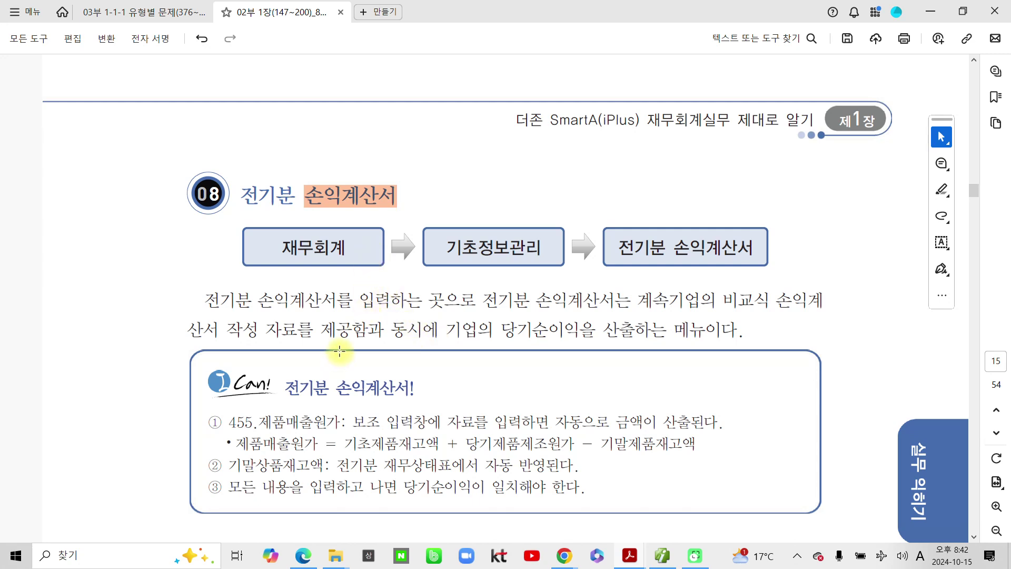
Step: Read through the section 08 notes, switch back to Smart A and open the 전기분 손익계산서 screen
{"action": "scroll", "coordinate": [339, 351], "scroll_direction": "down", "scroll_amount": 3}
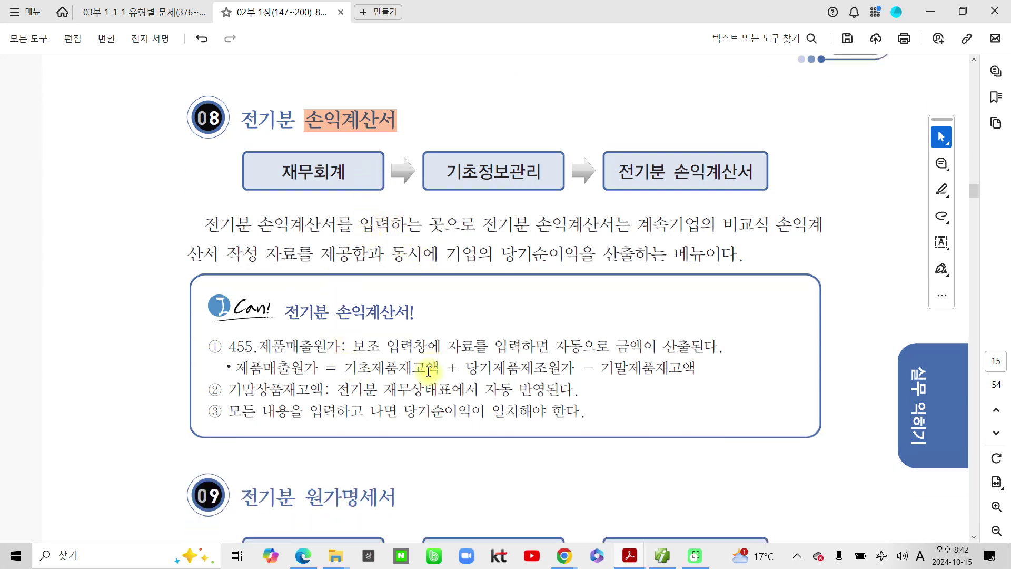
{"action": "scroll", "coordinate": [429, 366], "scroll_direction": "down", "scroll_amount": 3}
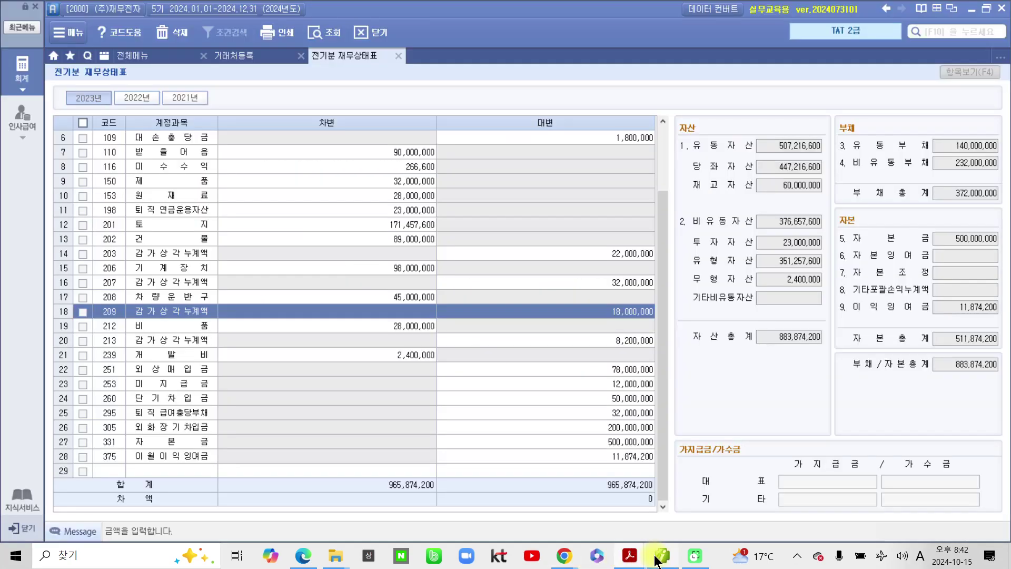
{"action": "left_click", "coordinate": [662, 556]}
{"action": "left_click", "coordinate": [23, 71]}
{"action": "left_click", "coordinate": [85, 188]}
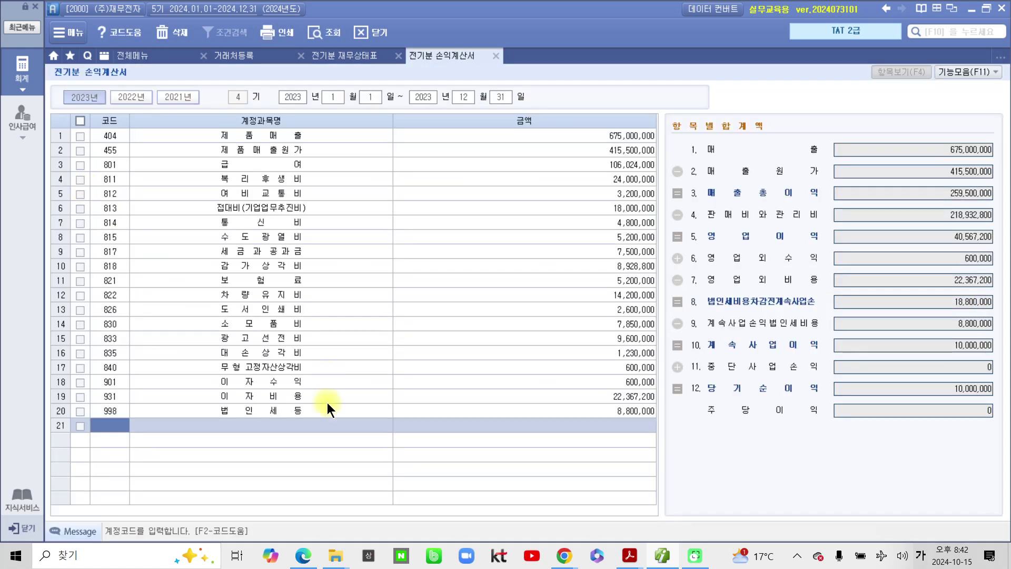
Step: Circle the account entries, outline the 항목별합계액 summary, and put check marks beside 매출 and 매출원가
{"action": "mouse_move", "coordinate": [113, 413]}
{"action": "left_mouse_down"}
{"action": "mouse_move", "coordinate": [402, 187]}
{"action": "mouse_move", "coordinate": [179, 459]}
{"action": "mouse_move", "coordinate": [165, 160]}
{"action": "mouse_move", "coordinate": [402, 339]}
{"action": "mouse_move", "coordinate": [234, 379]}
{"action": "left_mouse_up"}
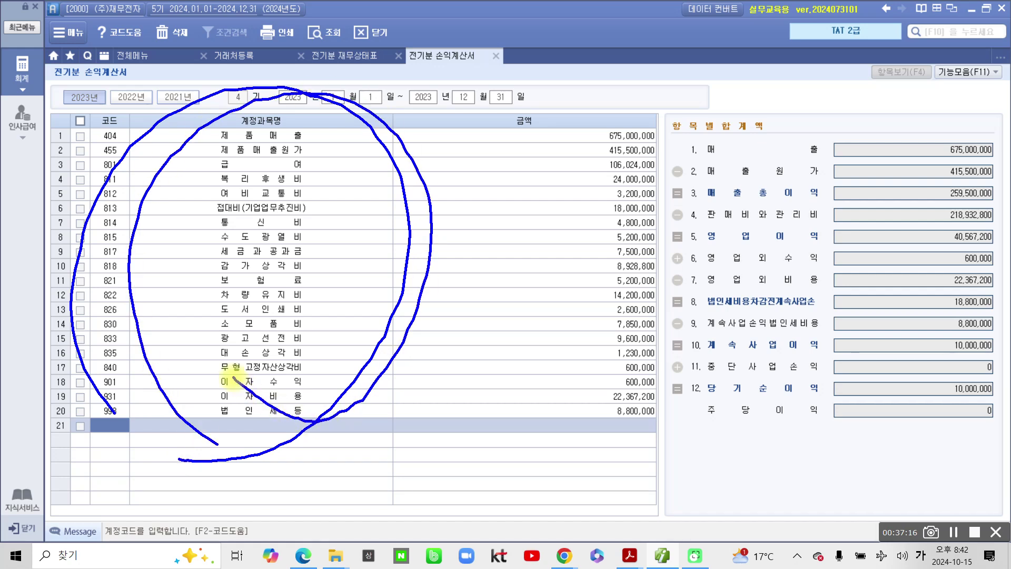
{"action": "mouse_move", "coordinate": [658, 110]}
{"action": "left_mouse_down"}
{"action": "mouse_move", "coordinate": [656, 437]}
{"action": "mouse_move", "coordinate": [979, 111]}
{"action": "mouse_move", "coordinate": [989, 473]}
{"action": "mouse_move", "coordinate": [623, 449]}
{"action": "left_mouse_up"}
{"action": "left_click_drag", "start_coordinate": [864, 139], "coordinate": [891, 134]}
{"action": "left_click_drag", "start_coordinate": [858, 167], "coordinate": [890, 156]}
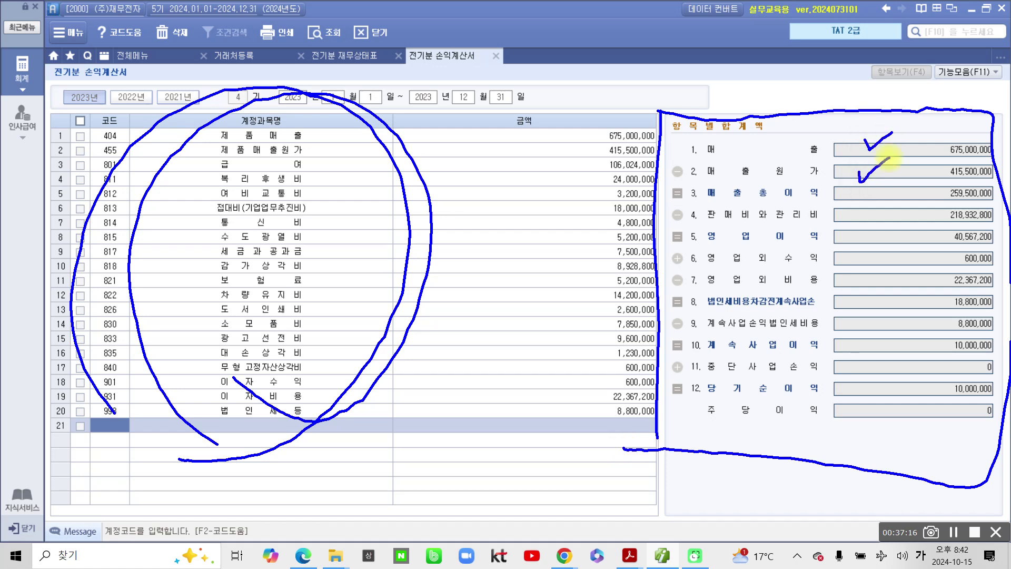
Step: Mark 매출총이익, 영업이익, 법인세비용차감전계속사업손익, the tax amount and 당기순이익, add a plus sign beside 영업외수익, and clear all marks
{"action": "mouse_move", "coordinate": [814, 183]}
{"action": "left_mouse_down"}
{"action": "mouse_move", "coordinate": [828, 190]}
{"action": "mouse_move", "coordinate": [811, 208]}
{"action": "left_mouse_up"}
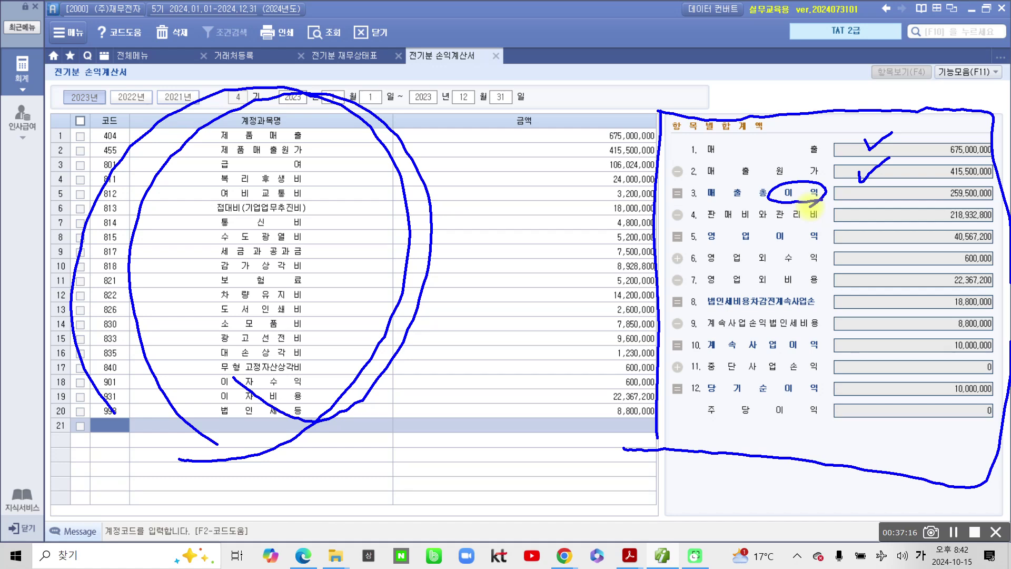
{"action": "mouse_move", "coordinate": [833, 245]}
{"action": "left_mouse_down"}
{"action": "mouse_move", "coordinate": [775, 252]}
{"action": "mouse_move", "coordinate": [806, 252]}
{"action": "left_mouse_up"}
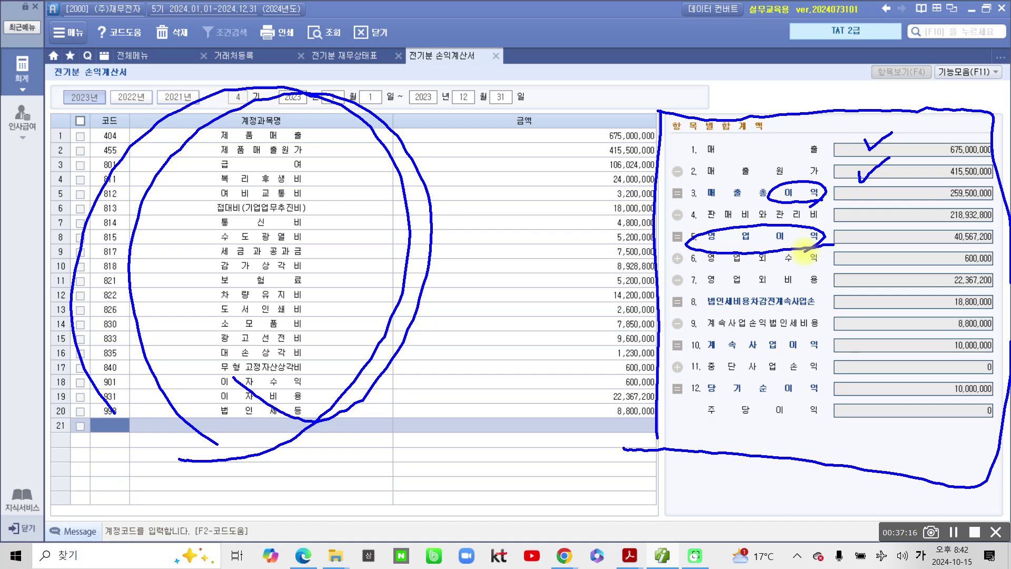
{"action": "left_click_drag", "start_coordinate": [834, 258], "coordinate": [843, 257]}
{"action": "left_click_drag", "start_coordinate": [839, 250], "coordinate": [840, 266]}
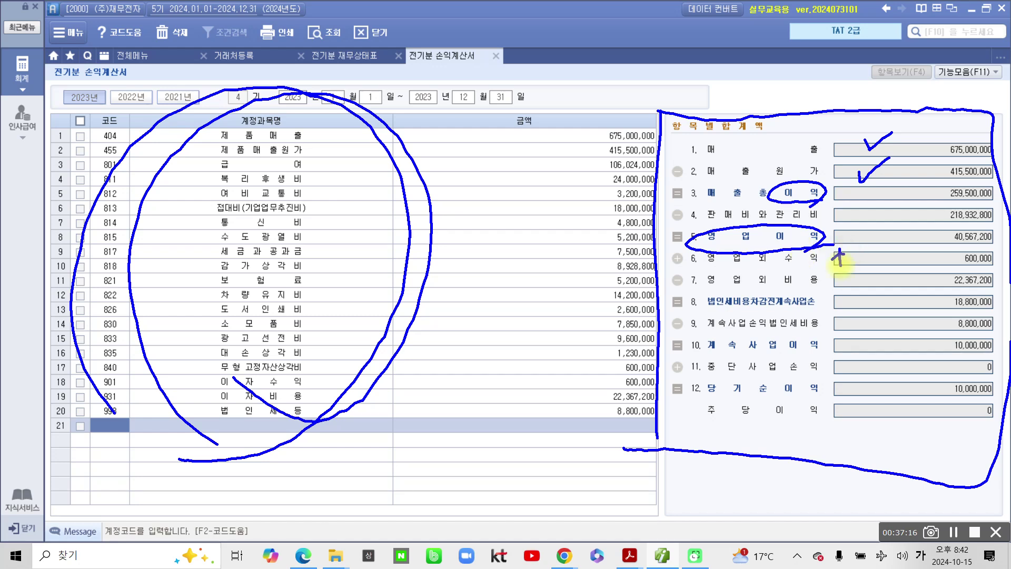
{"action": "mouse_move", "coordinate": [718, 293]}
{"action": "left_mouse_down"}
{"action": "mouse_move", "coordinate": [843, 312]}
{"action": "mouse_move", "coordinate": [725, 295]}
{"action": "left_mouse_up"}
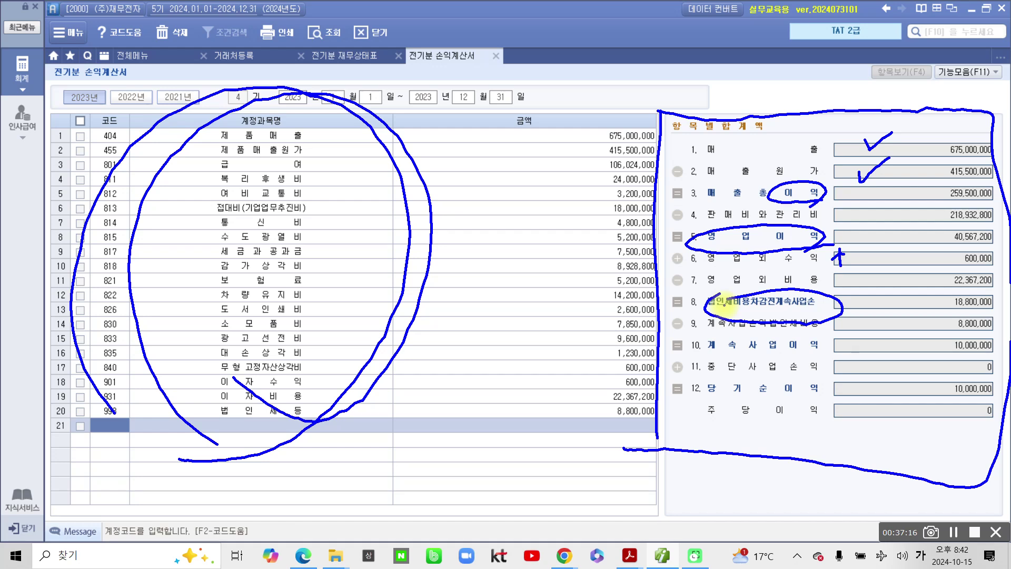
{"action": "left_click_drag", "start_coordinate": [932, 312], "coordinate": [911, 311]}
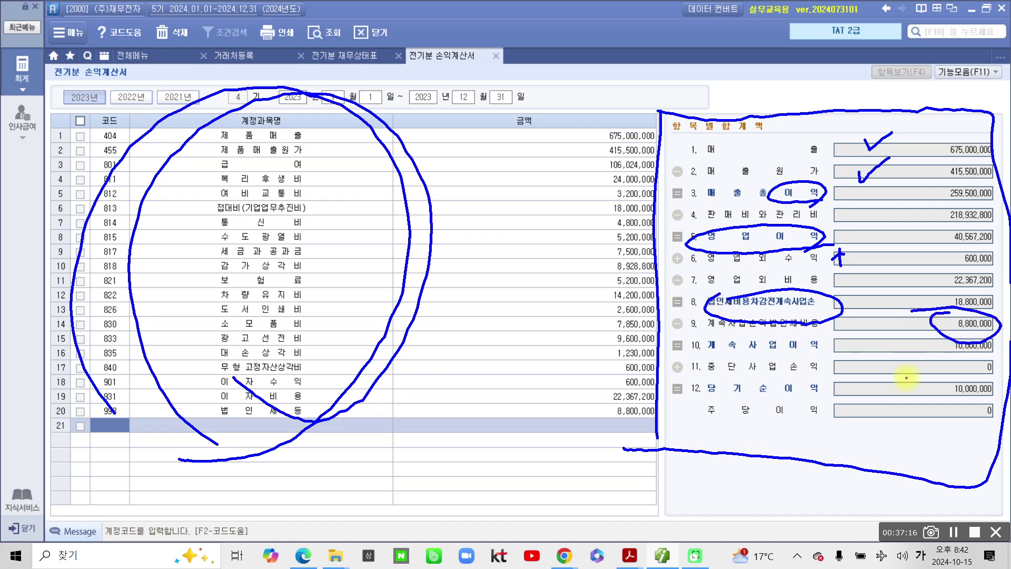
{"action": "mouse_move", "coordinate": [954, 374]}
{"action": "left_mouse_down"}
{"action": "mouse_move", "coordinate": [939, 400]}
{"action": "mouse_move", "coordinate": [995, 392]}
{"action": "mouse_move", "coordinate": [964, 375]}
{"action": "left_mouse_up"}
{"action": "key", "text": "Escape"}
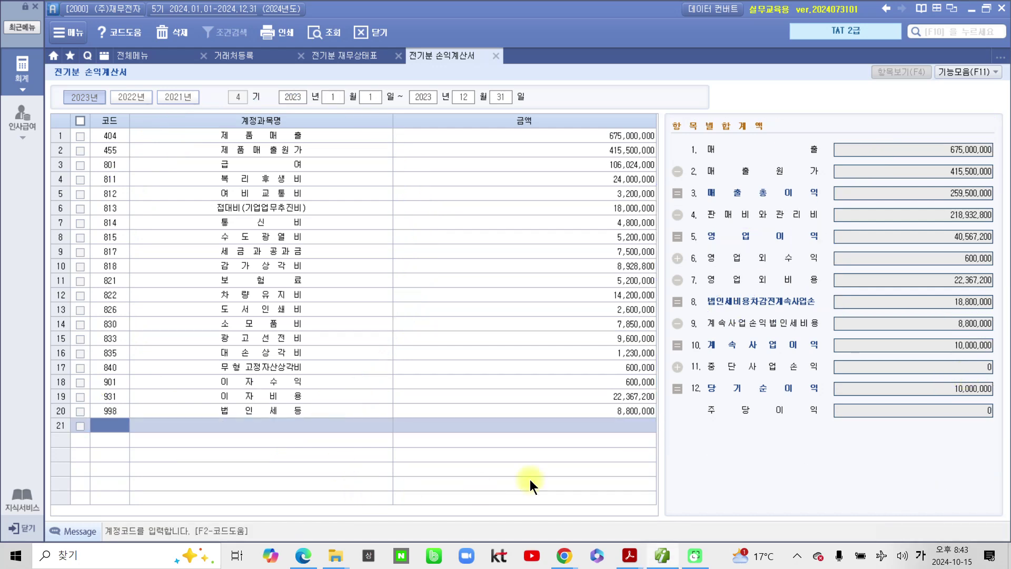
Step: Review the 당기순이익 amount and several account rows, circle the 금액 column and draw an arrow from it to 당기순이익
{"action": "left_click", "coordinate": [900, 391]}
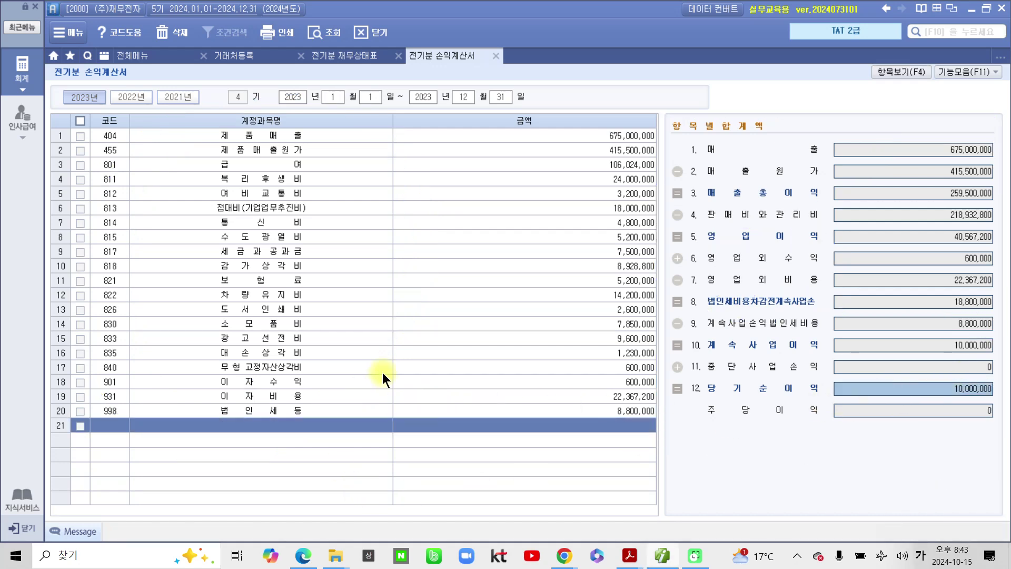
{"action": "left_click", "coordinate": [377, 353]}
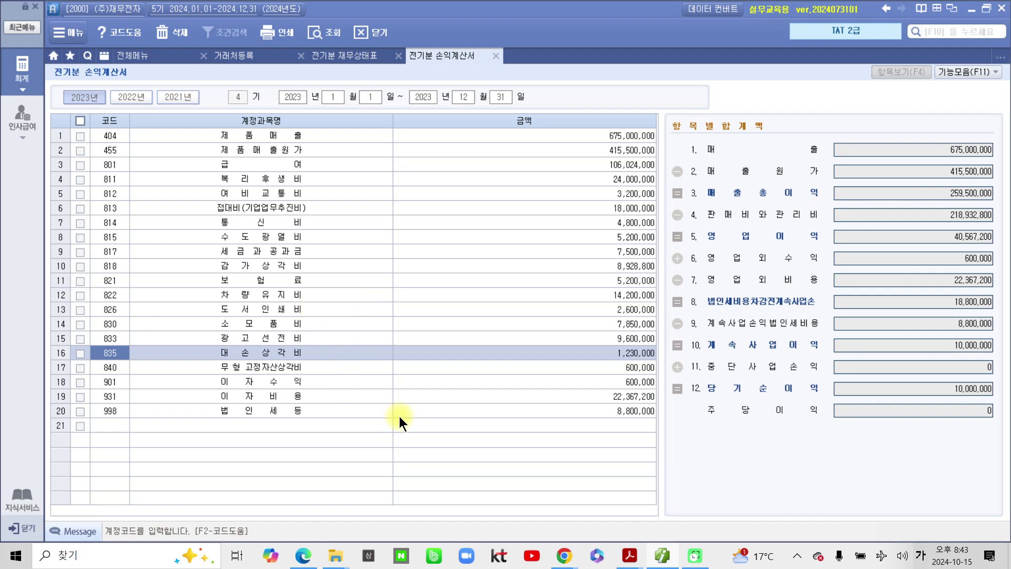
{"action": "left_click", "coordinate": [459, 424]}
{"action": "left_click", "coordinate": [264, 150]}
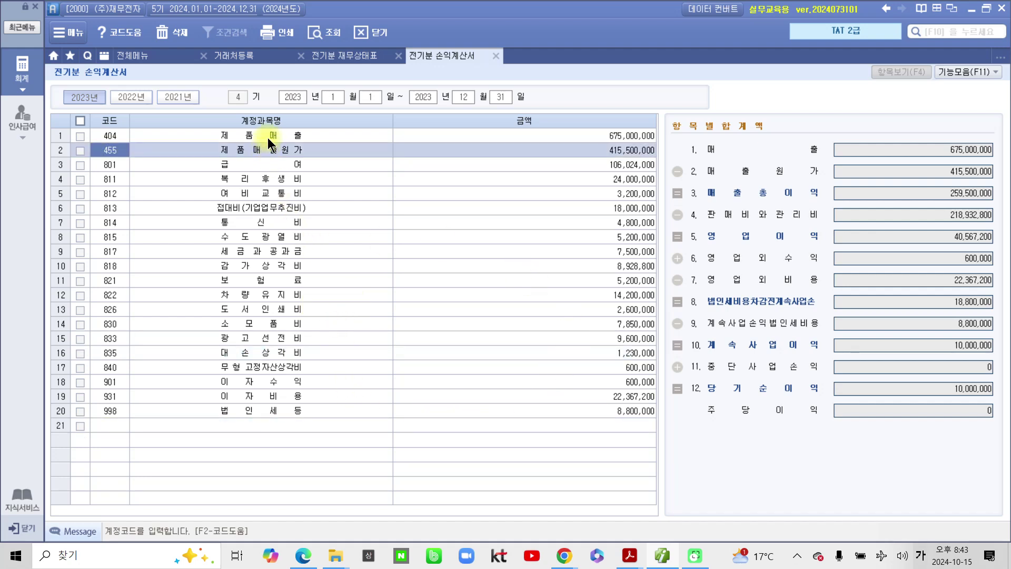
{"action": "left_click", "coordinate": [268, 137]}
{"action": "left_click", "coordinate": [270, 151]}
{"action": "left_click", "coordinate": [277, 196]}
{"action": "left_click", "coordinate": [592, 207]}
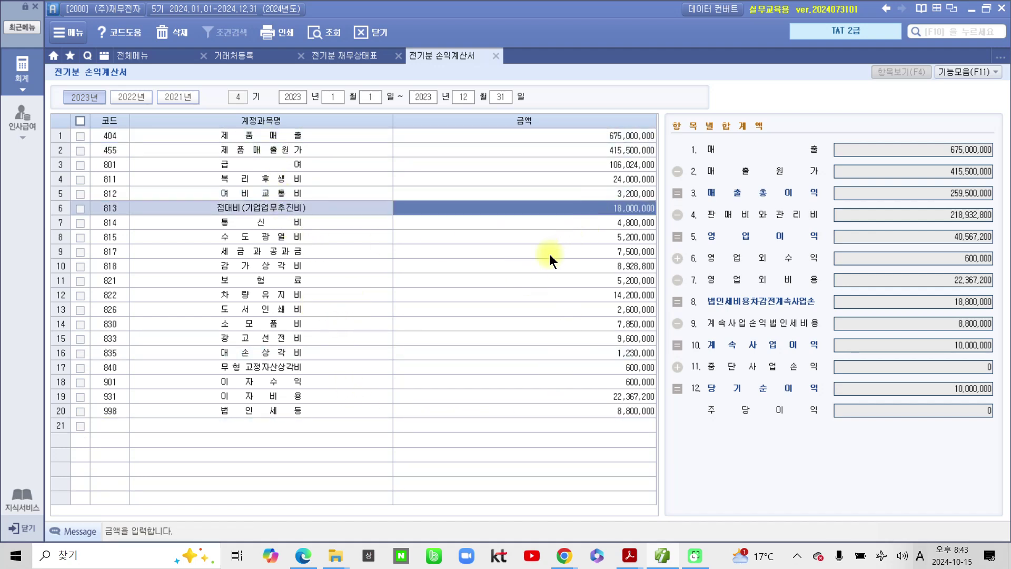
{"action": "mouse_move", "coordinate": [583, 445]}
{"action": "left_mouse_down"}
{"action": "mouse_move", "coordinate": [598, 95]}
{"action": "mouse_move", "coordinate": [582, 451]}
{"action": "mouse_move", "coordinate": [616, 425]}
{"action": "mouse_move", "coordinate": [766, 405]}
{"action": "mouse_move", "coordinate": [801, 442]}
{"action": "left_mouse_up"}
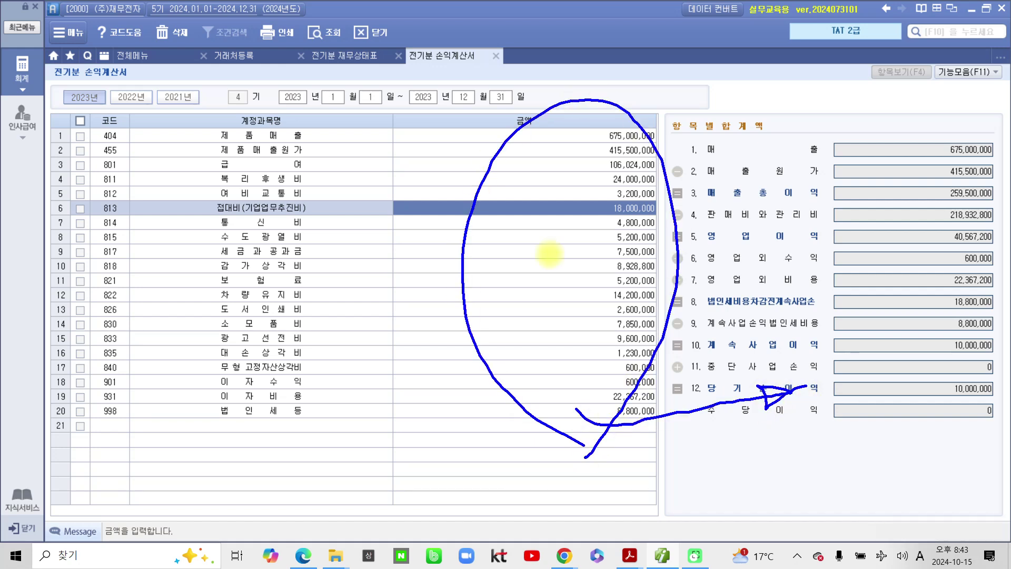
Step: Switch to the textbook PDF in Acrobat and highlight 원가명세서 in the section 09 heading
{"action": "left_click", "coordinate": [629, 556]}
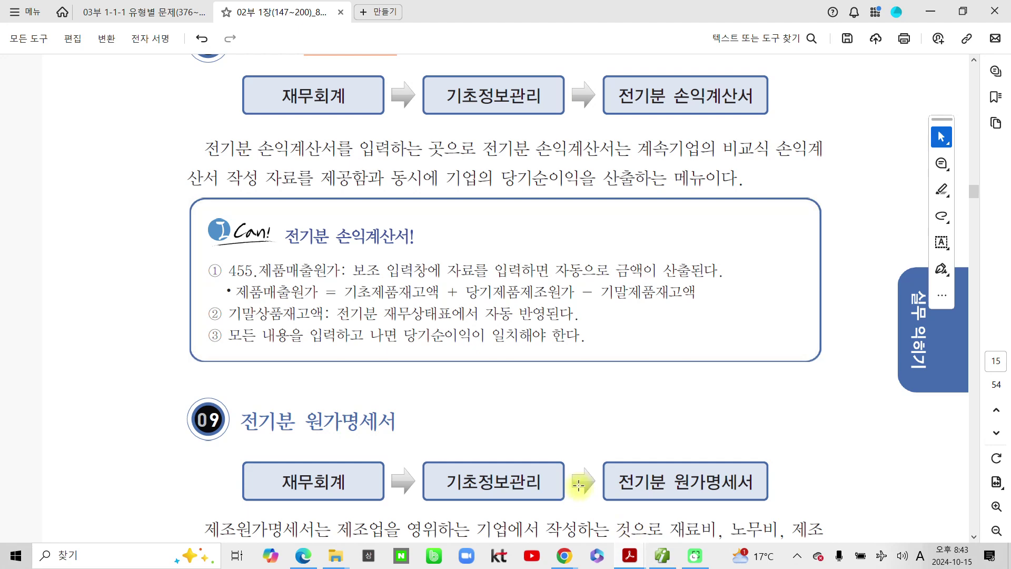
{"action": "scroll", "coordinate": [578, 484], "scroll_direction": "down", "scroll_amount": 6}
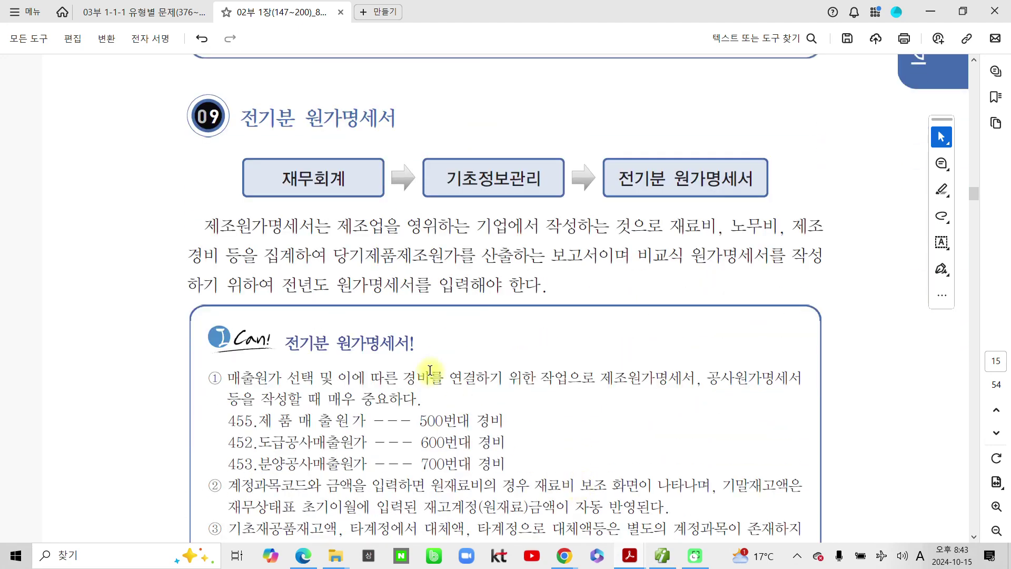
{"action": "left_click_drag", "start_coordinate": [305, 117], "coordinate": [406, 120]}
{"action": "left_click", "coordinate": [445, 147]}
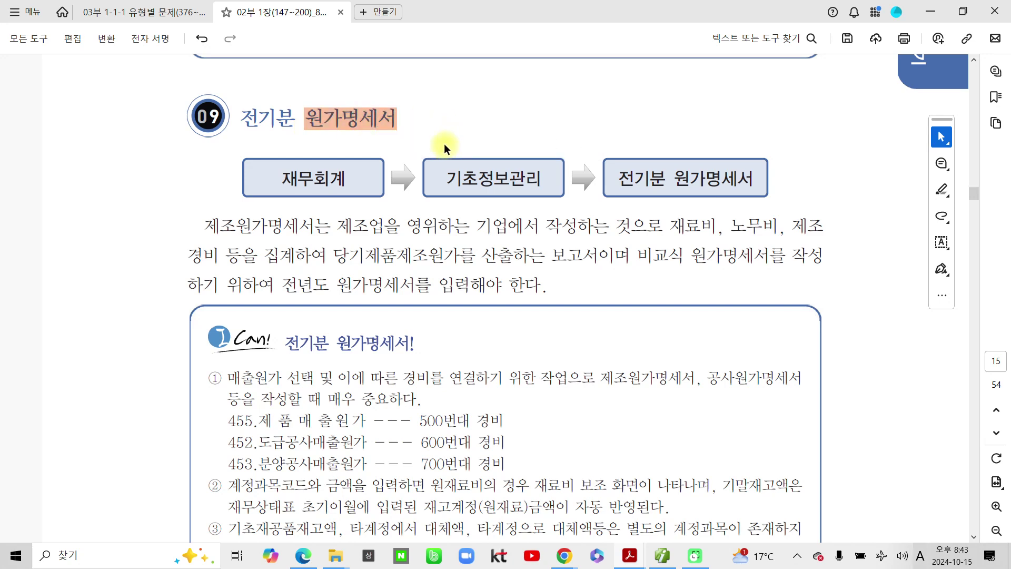
Step: Highlight 당기제품제조원가 in the section 09 paragraph, mark the cost items 재료비, 노무비 and 제조경비, and read on through the notes
{"action": "left_click_drag", "start_coordinate": [333, 256], "coordinate": [460, 255]}
{"action": "left_click", "coordinate": [493, 275]}
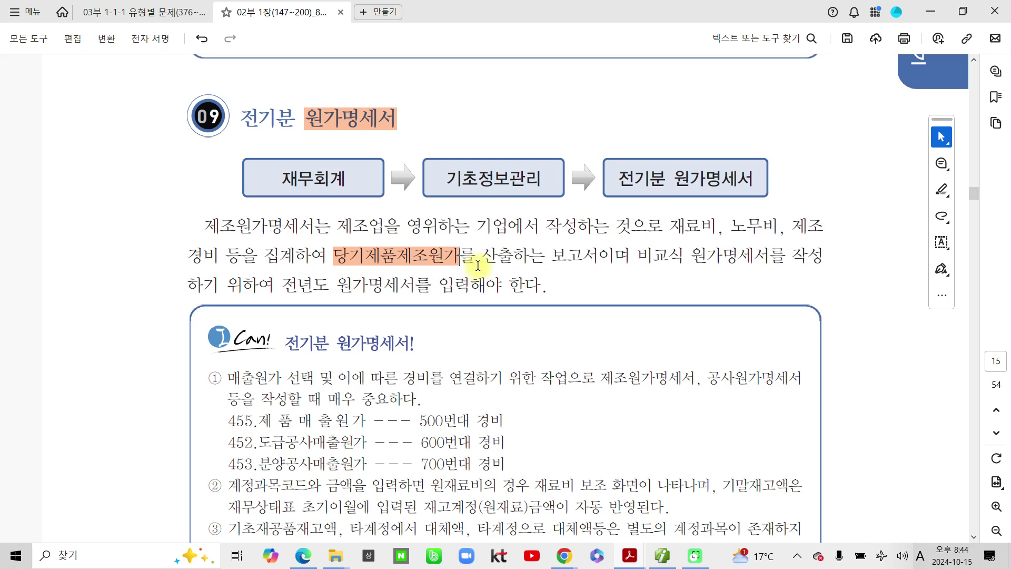
{"action": "scroll", "coordinate": [478, 266], "scroll_direction": "down", "scroll_amount": 1}
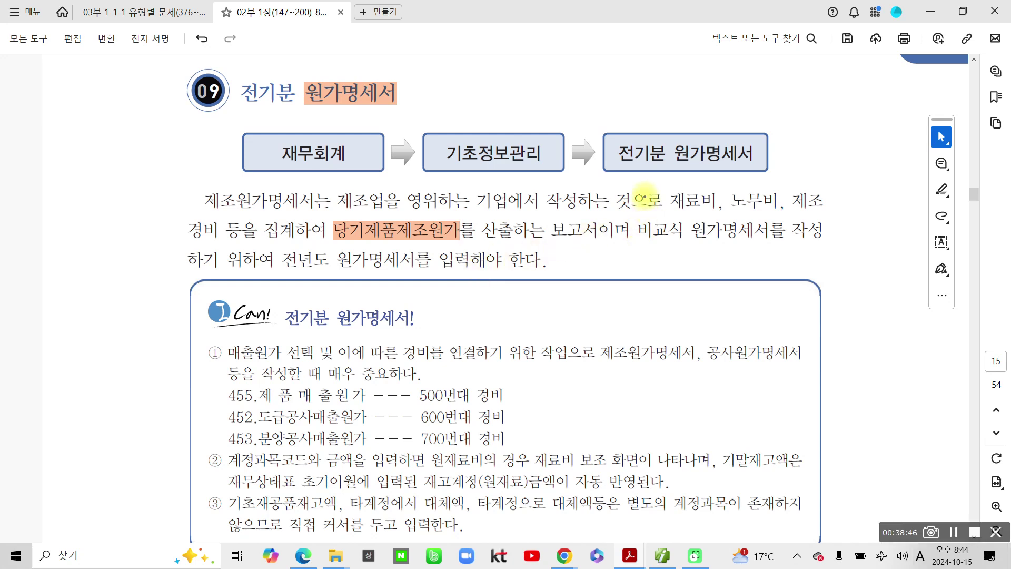
{"action": "mouse_move", "coordinate": [663, 186]}
{"action": "left_mouse_down"}
{"action": "mouse_move", "coordinate": [708, 210]}
{"action": "mouse_move", "coordinate": [848, 212]}
{"action": "left_mouse_up"}
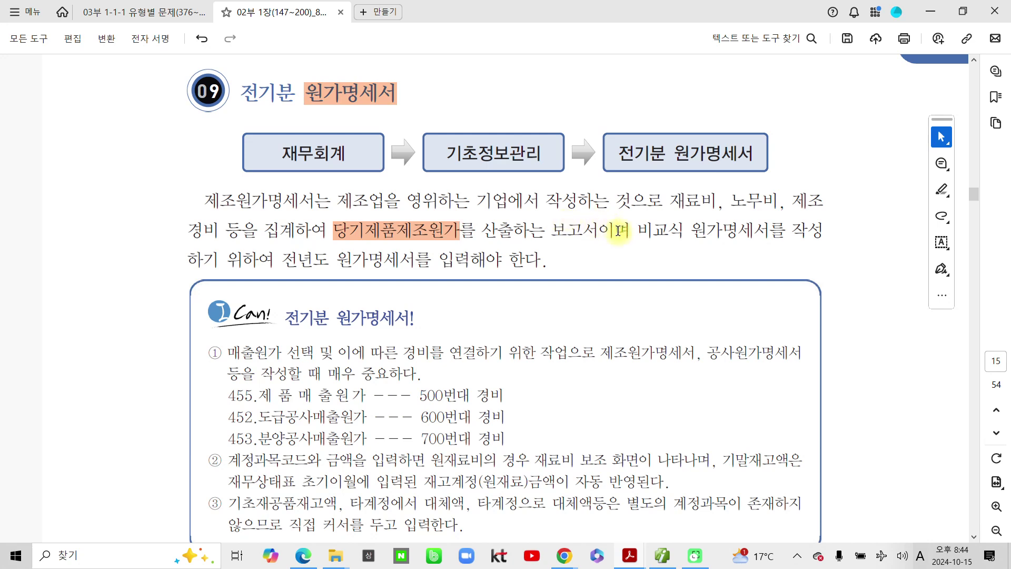
{"action": "scroll", "coordinate": [513, 374], "scroll_direction": "down", "scroll_amount": 3}
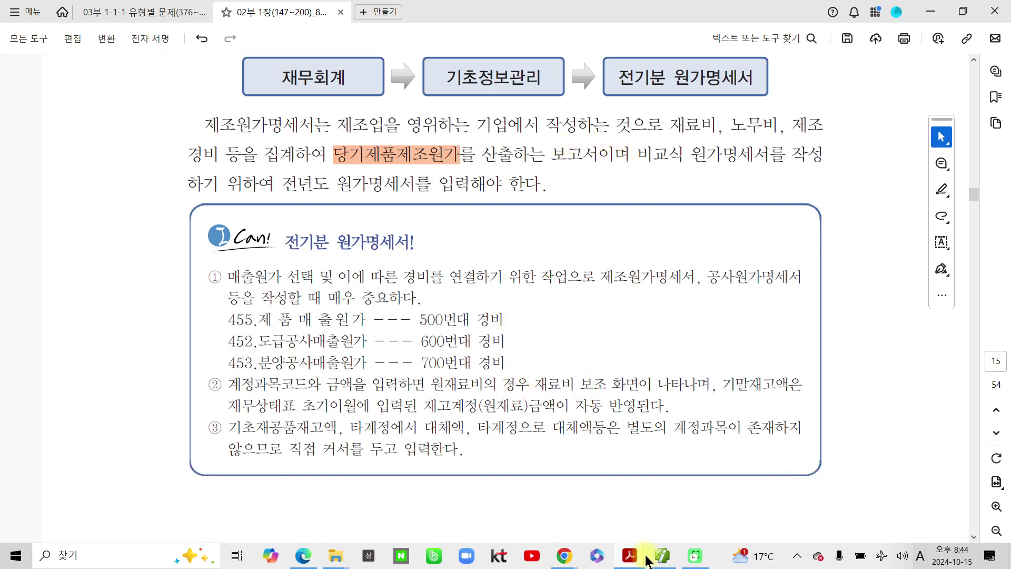
Step: Switch to Smart A and open 전기분 원가명세서 from the 기초정보관리 functions
{"action": "left_click", "coordinate": [662, 561]}
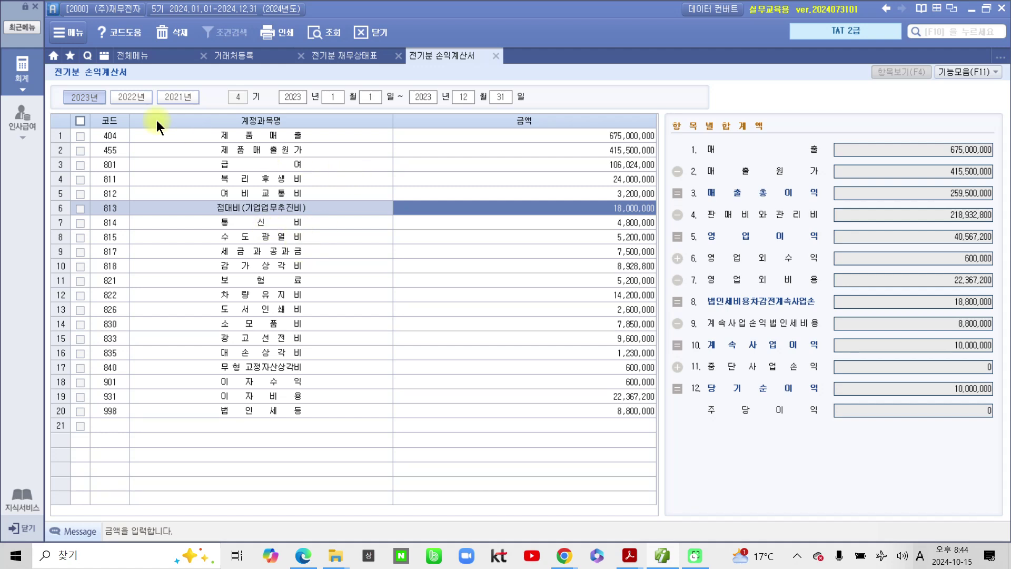
{"action": "left_click", "coordinate": [21, 70]}
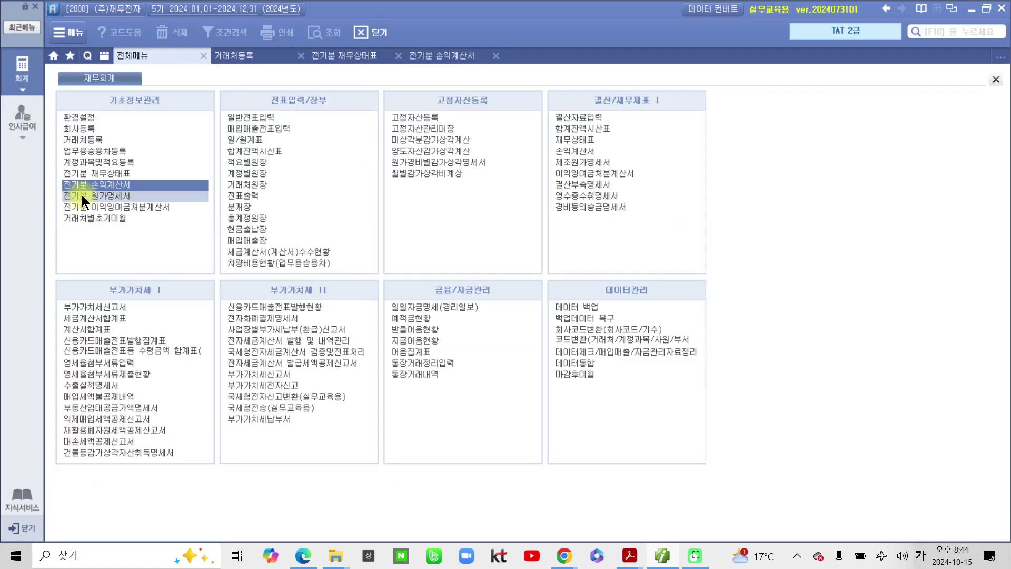
{"action": "left_click", "coordinate": [100, 196]}
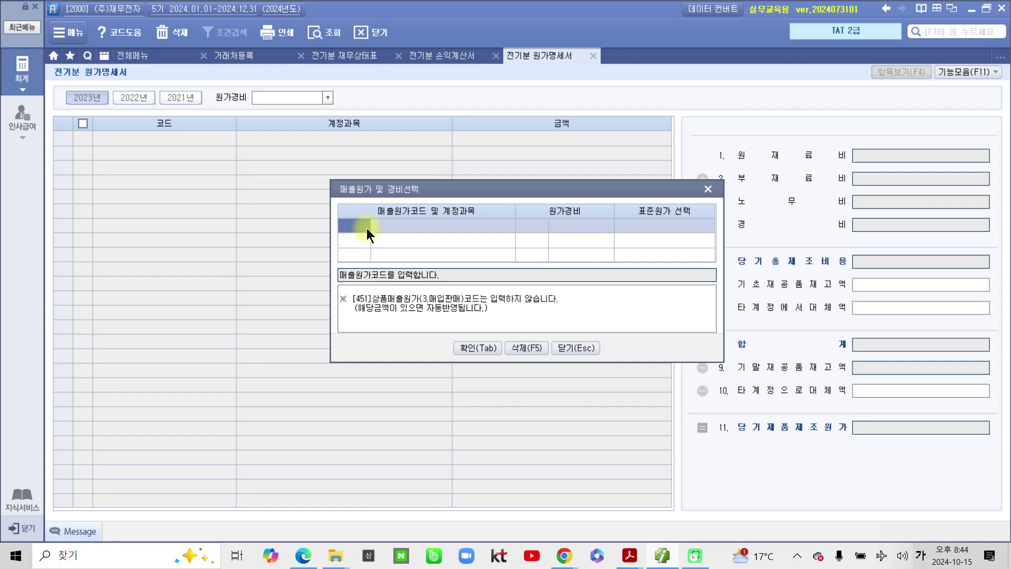
Step: Try to enter 455 제품매출원가 as the cost-of-sales code in 매출원가 및 경비선택
{"action": "key", "text": "F2"}
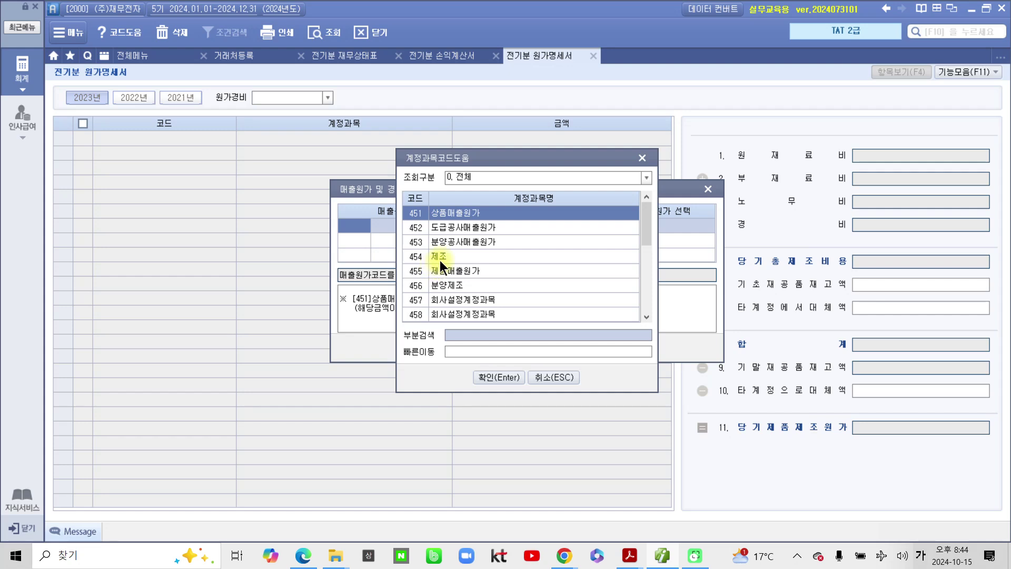
{"action": "left_click_drag", "start_coordinate": [477, 157], "coordinate": [572, 181]}
{"action": "left_click", "coordinate": [555, 296]}
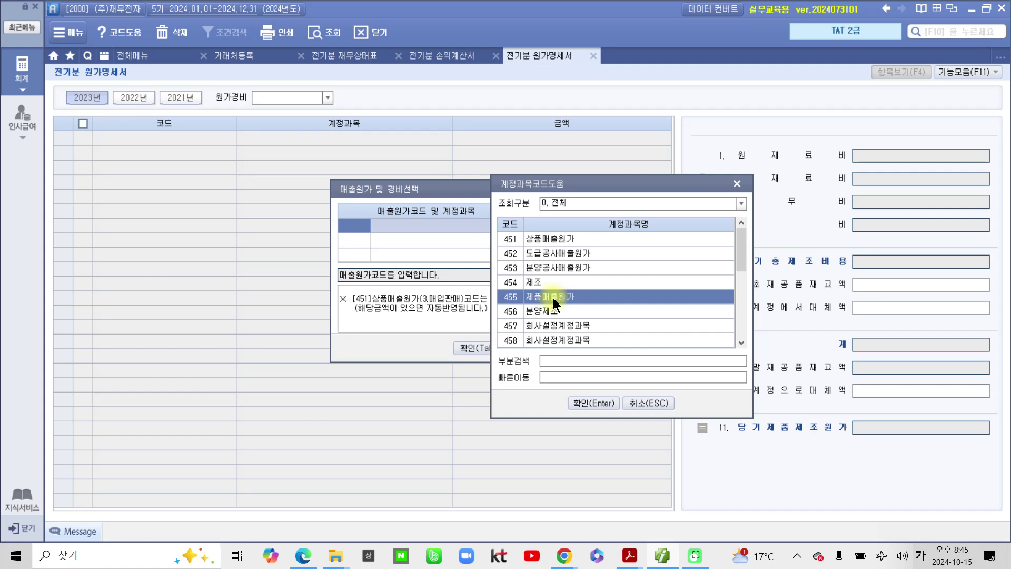
{"action": "left_click", "coordinate": [602, 402]}
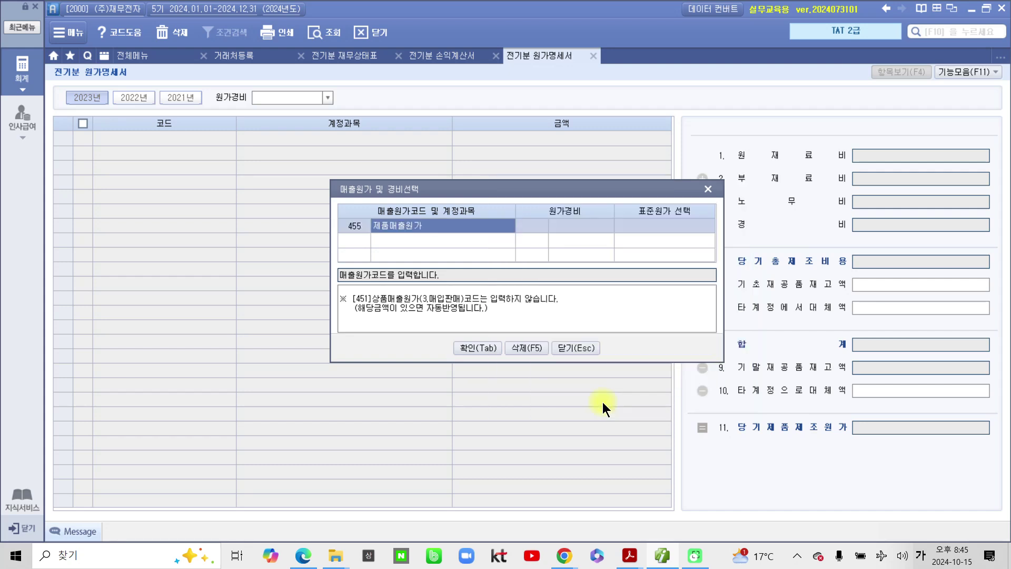
{"action": "left_click", "coordinate": [477, 349]}
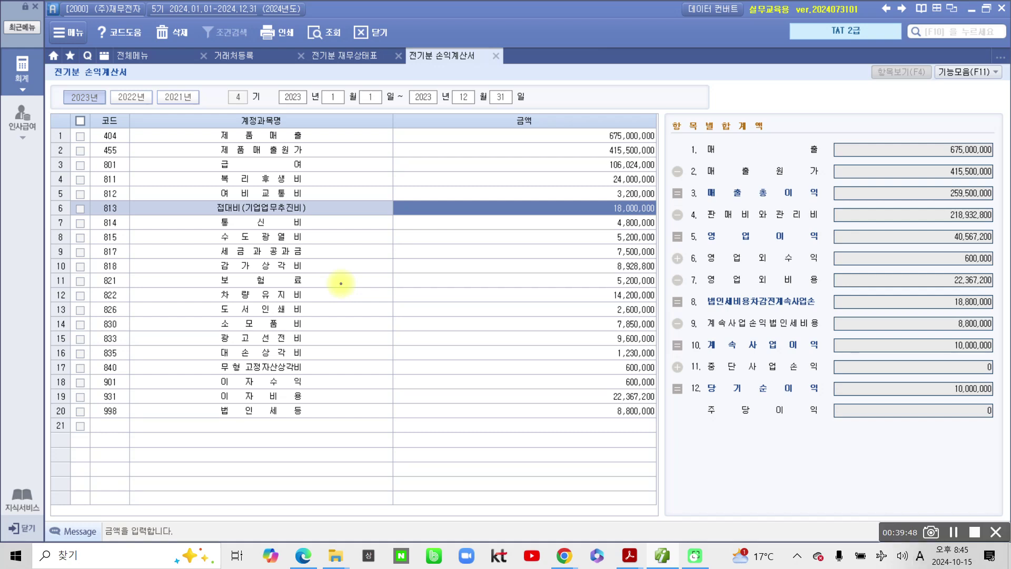
Step: Circle the 금액 column in 전기분 손익계산서, mark the 항목별합계액 totals, and clear the marks
{"action": "mouse_move", "coordinate": [554, 466]}
{"action": "left_mouse_down"}
{"action": "mouse_move", "coordinate": [452, 352]}
{"action": "mouse_move", "coordinate": [542, 109]}
{"action": "mouse_move", "coordinate": [677, 236]}
{"action": "mouse_move", "coordinate": [555, 476]}
{"action": "left_mouse_up"}
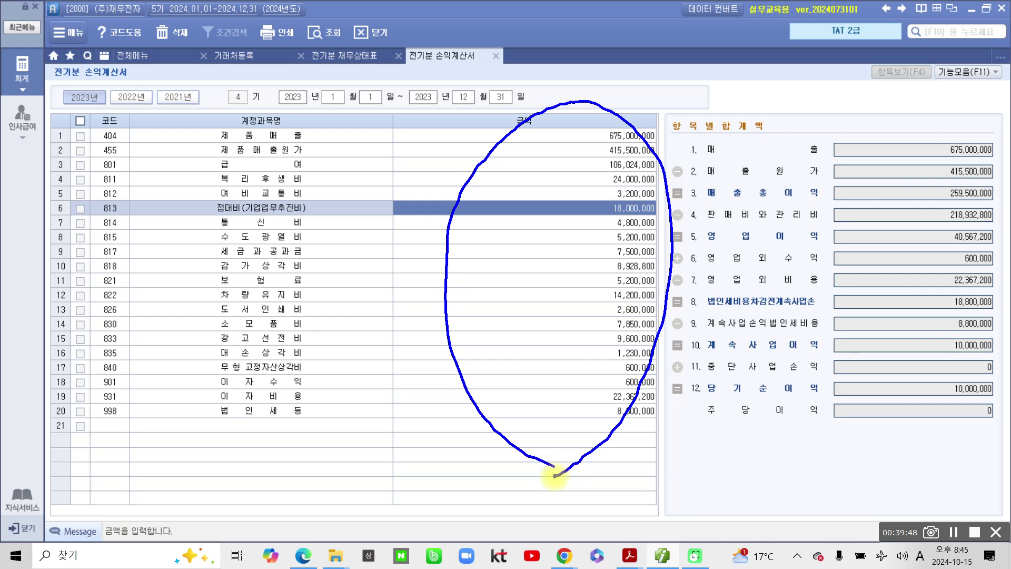
{"action": "mouse_move", "coordinate": [696, 130]}
{"action": "left_mouse_down"}
{"action": "mouse_move", "coordinate": [692, 402]}
{"action": "mouse_move", "coordinate": [906, 444]}
{"action": "mouse_move", "coordinate": [860, 117]}
{"action": "mouse_move", "coordinate": [969, 375]}
{"action": "mouse_move", "coordinate": [856, 475]}
{"action": "left_mouse_up"}
{"action": "mouse_move", "coordinate": [106, 436]}
{"action": "left_mouse_down"}
{"action": "mouse_move", "coordinate": [47, 190]}
{"action": "mouse_move", "coordinate": [138, 420]}
{"action": "mouse_move", "coordinate": [135, 473]}
{"action": "left_mouse_up"}
{"action": "key", "text": "Escape"}
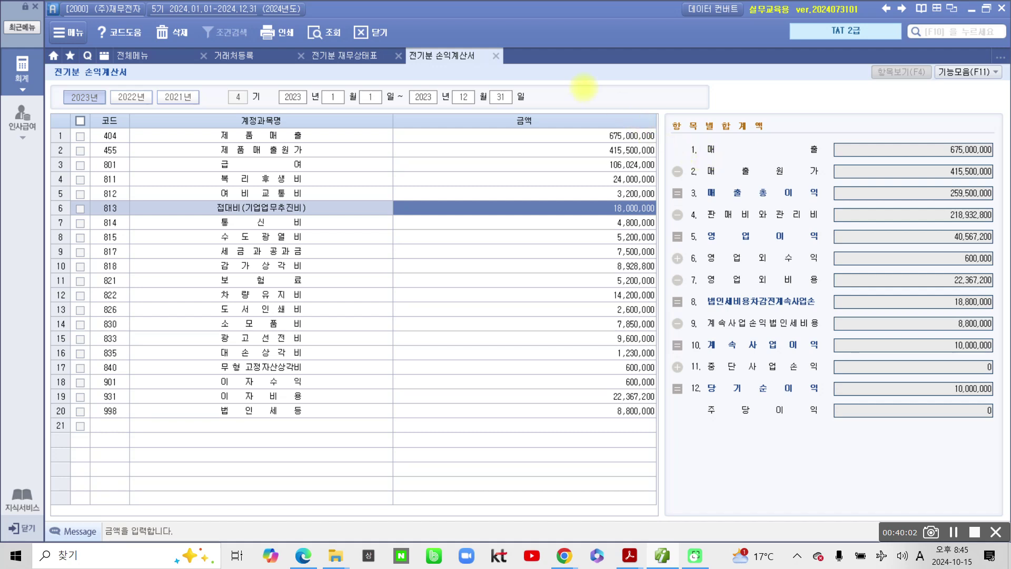
Step: Open 전기분 원가명세서 again and choose 454 제조 as the cost-of-sales code
{"action": "left_click", "coordinate": [132, 53]}
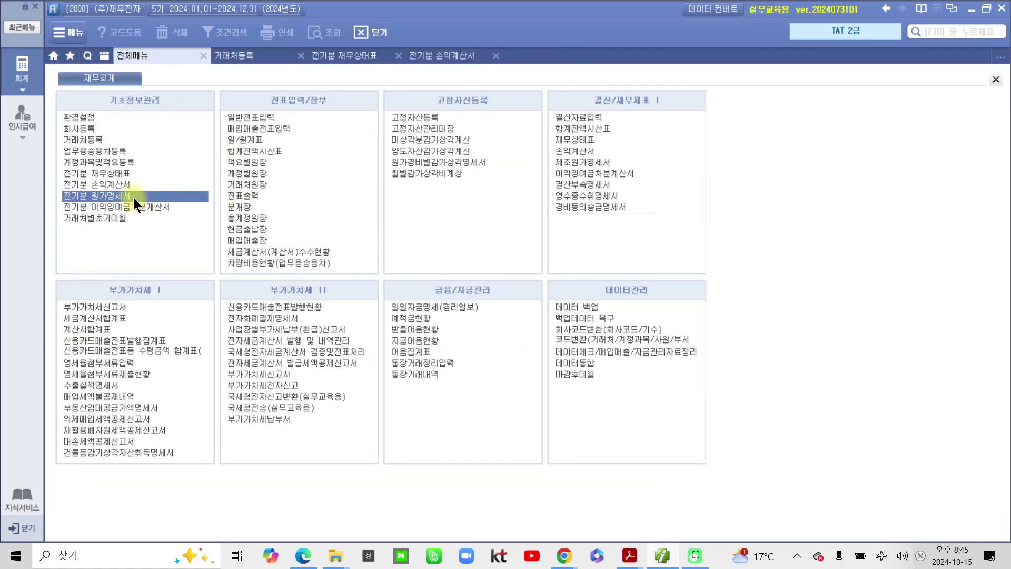
{"action": "left_click", "coordinate": [122, 194]}
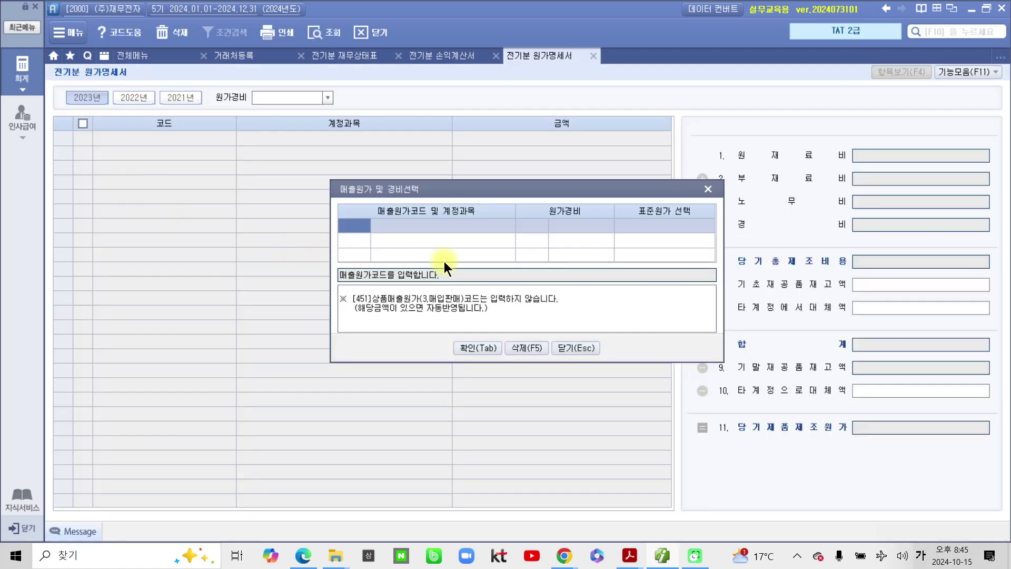
{"action": "double_click", "coordinate": [355, 226]}
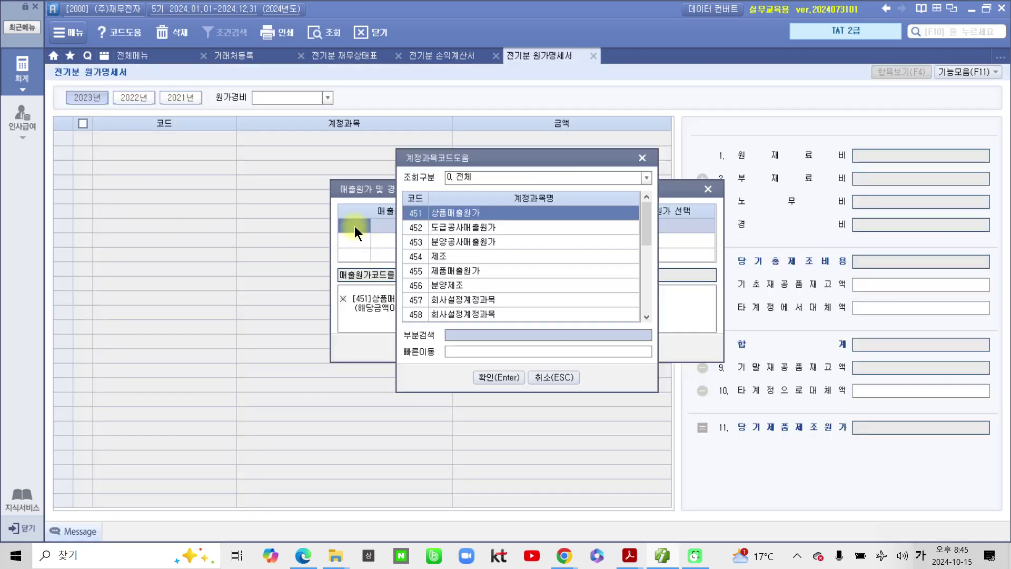
{"action": "left_click", "coordinate": [434, 271]}
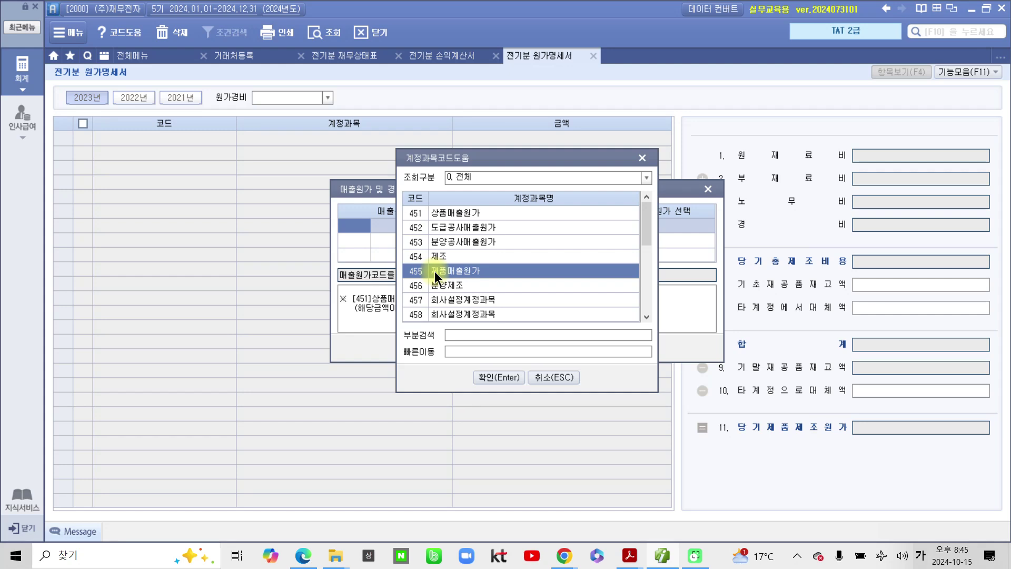
{"action": "left_click", "coordinate": [423, 256]}
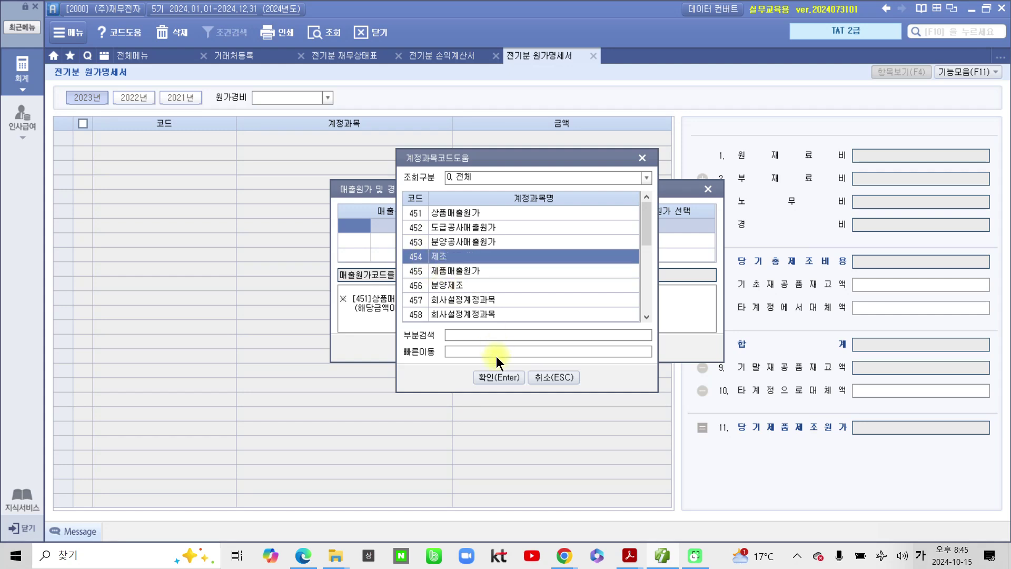
{"action": "left_click", "coordinate": [500, 376]}
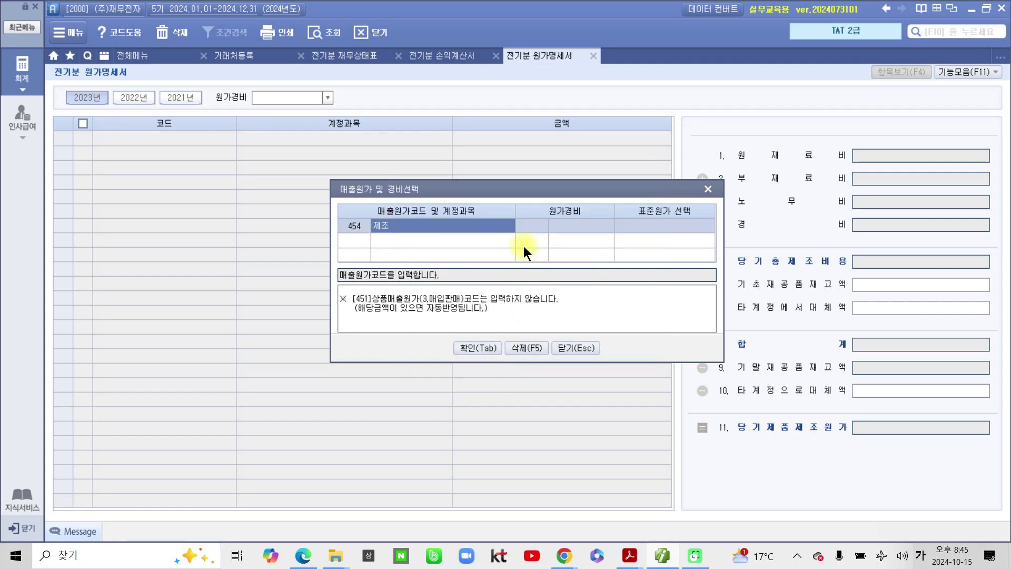
Step: Set the 원가경비 of the 454 제조 row to 1 (500번대) with standard cost 제조, and confirm the selection
{"action": "left_click", "coordinate": [538, 226]}
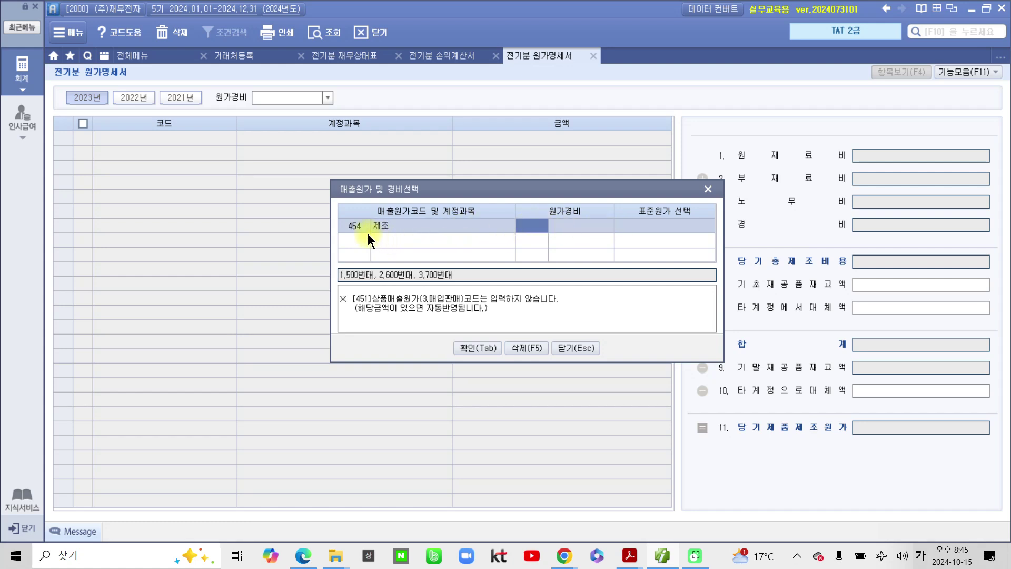
{"action": "left_click", "coordinate": [362, 226]}
{"action": "left_click", "coordinate": [528, 227]}
{"action": "type", "text": "1"}
{"action": "key", "text": "Return"}
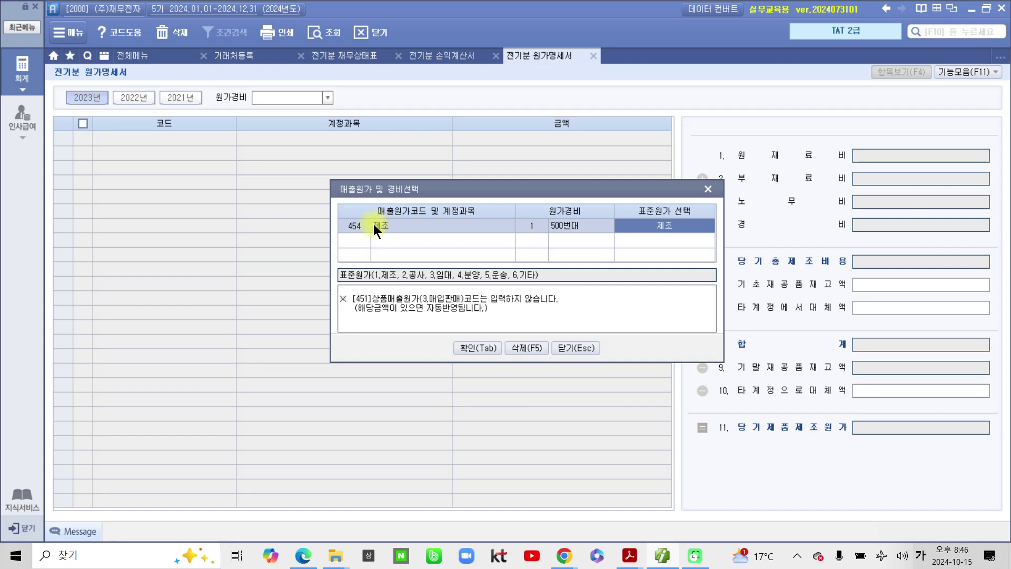
{"action": "left_click", "coordinate": [491, 349]}
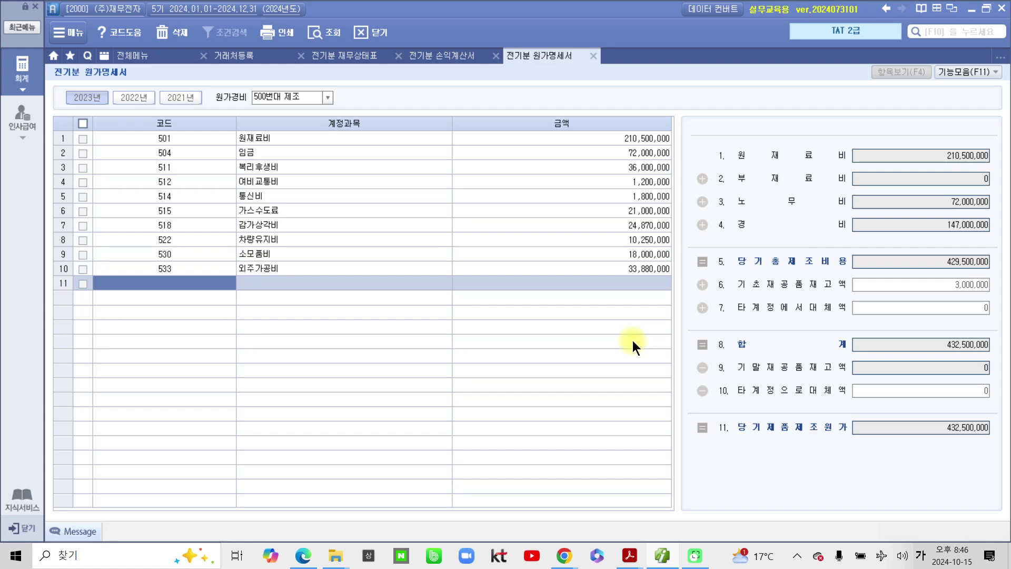
Step: Close 전기분 원가명세서 and reopen it from the full list of accounting functions
{"action": "left_click", "coordinate": [593, 55]}
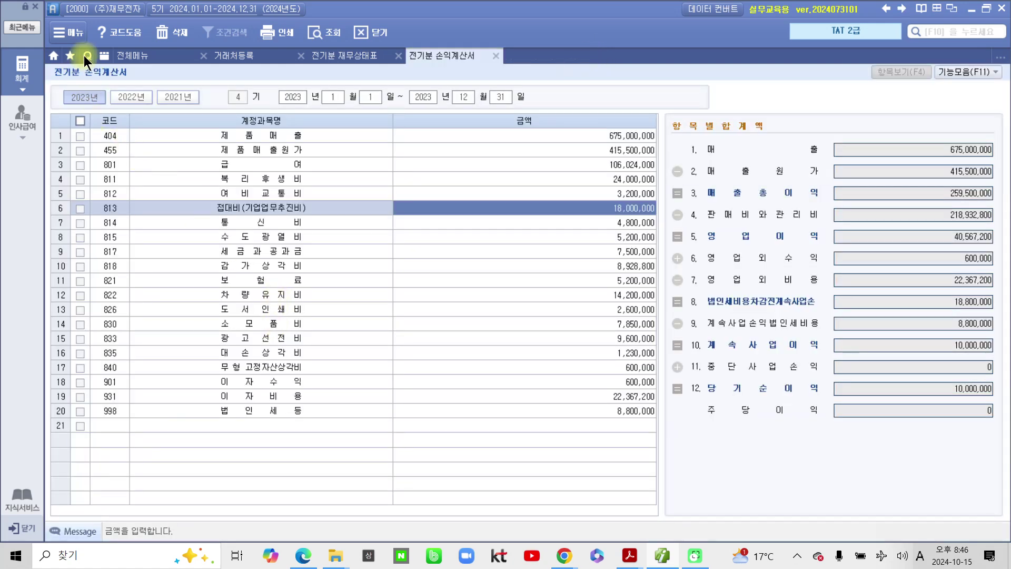
{"action": "left_click", "coordinate": [22, 68]}
{"action": "left_click", "coordinate": [103, 196]}
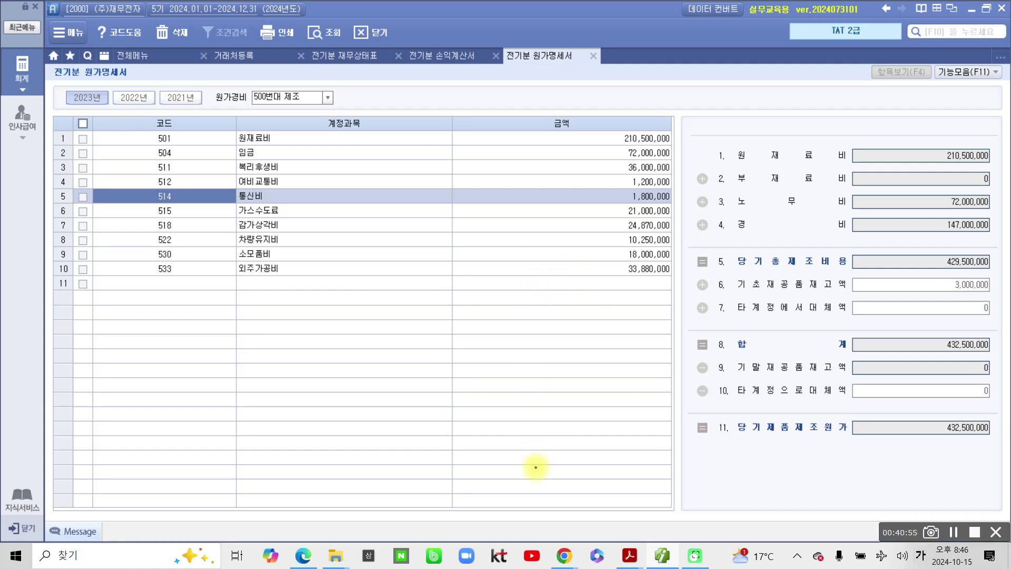
Step: Circle the account table in 전기분 원가명세서, write 입력 over it, and circle the cost summary items
{"action": "mouse_move", "coordinate": [273, 349]}
{"action": "left_mouse_down"}
{"action": "mouse_move", "coordinate": [158, 338]}
{"action": "mouse_move", "coordinate": [446, 68]}
{"action": "mouse_move", "coordinate": [510, 327]}
{"action": "mouse_move", "coordinate": [257, 352]}
{"action": "left_mouse_up"}
{"action": "mouse_move", "coordinate": [302, 287]}
{"action": "left_mouse_down"}
{"action": "mouse_move", "coordinate": [289, 305]}
{"action": "mouse_move", "coordinate": [334, 334]}
{"action": "mouse_move", "coordinate": [361, 300]}
{"action": "mouse_move", "coordinate": [395, 314]}
{"action": "mouse_move", "coordinate": [381, 398]}
{"action": "left_mouse_up"}
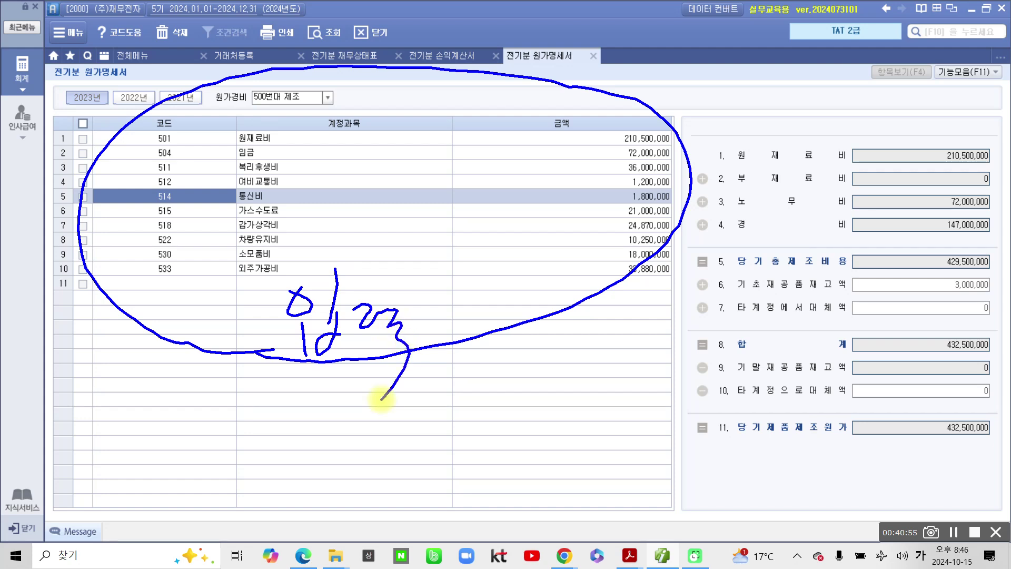
{"action": "mouse_move", "coordinate": [834, 466]}
{"action": "left_mouse_down"}
{"action": "mouse_move", "coordinate": [652, 196]}
{"action": "mouse_move", "coordinate": [971, 106]}
{"action": "mouse_move", "coordinate": [979, 442]}
{"action": "mouse_move", "coordinate": [803, 471]}
{"action": "left_mouse_up"}
Step: Circle 원재료비, 부재료비, 노무비 in red, 경비 and the 당기총제조비용 amount, and clear all marks
{"action": "mouse_move", "coordinate": [716, 140]}
{"action": "left_mouse_down"}
{"action": "mouse_move", "coordinate": [723, 168]}
{"action": "mouse_move", "coordinate": [864, 170]}
{"action": "mouse_move", "coordinate": [756, 139]}
{"action": "mouse_move", "coordinate": [725, 143]}
{"action": "mouse_move", "coordinate": [753, 187]}
{"action": "mouse_move", "coordinate": [867, 169]}
{"action": "left_mouse_up"}
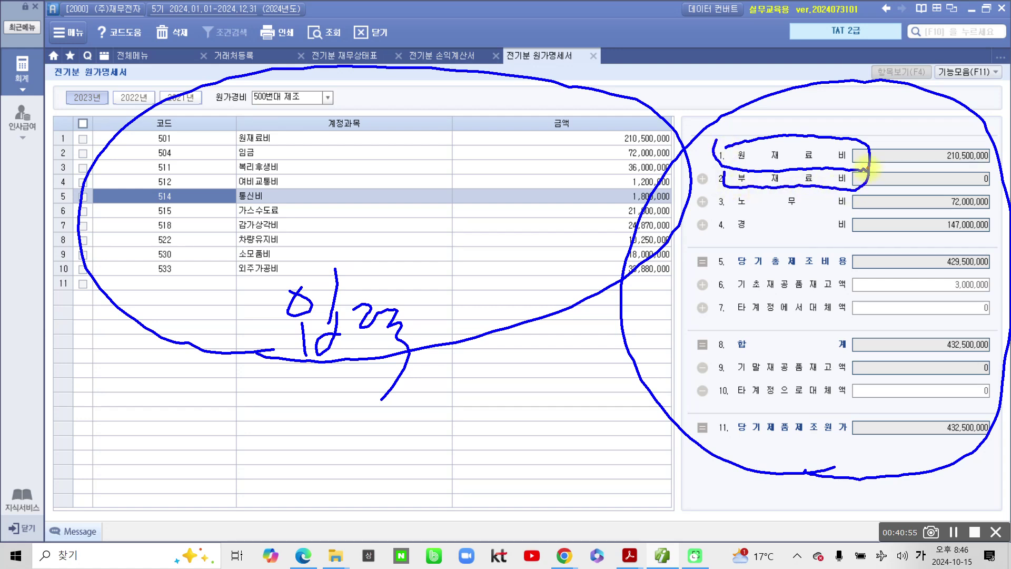
{"action": "mouse_move", "coordinate": [732, 197]}
{"action": "left_mouse_down"}
{"action": "mouse_move", "coordinate": [805, 217]}
{"action": "mouse_move", "coordinate": [854, 190]}
{"action": "mouse_move", "coordinate": [717, 193]}
{"action": "left_mouse_up"}
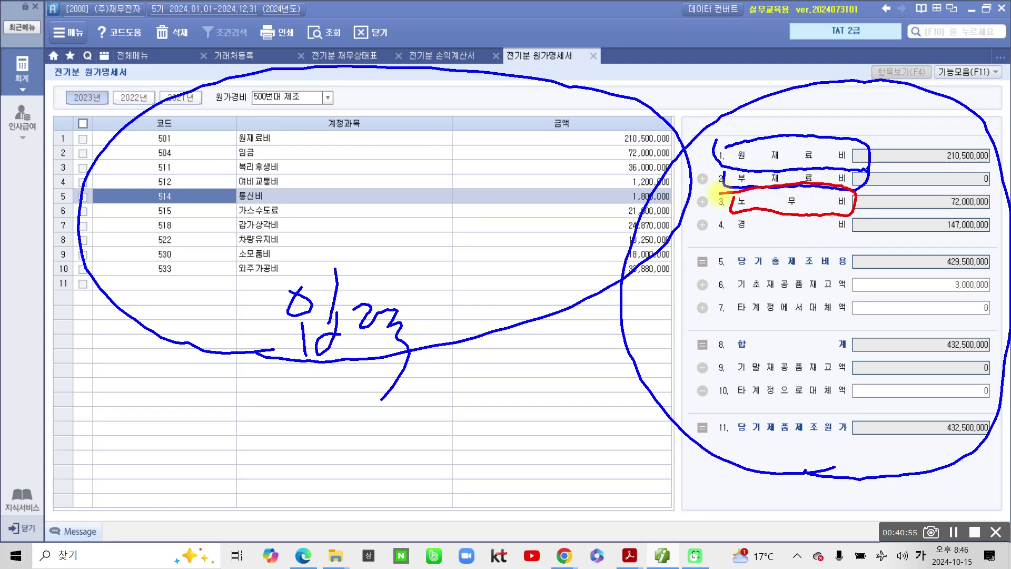
{"action": "mouse_move", "coordinate": [730, 211]}
{"action": "left_mouse_down"}
{"action": "mouse_move", "coordinate": [728, 241]}
{"action": "mouse_move", "coordinate": [865, 232]}
{"action": "mouse_move", "coordinate": [720, 215]}
{"action": "left_mouse_up"}
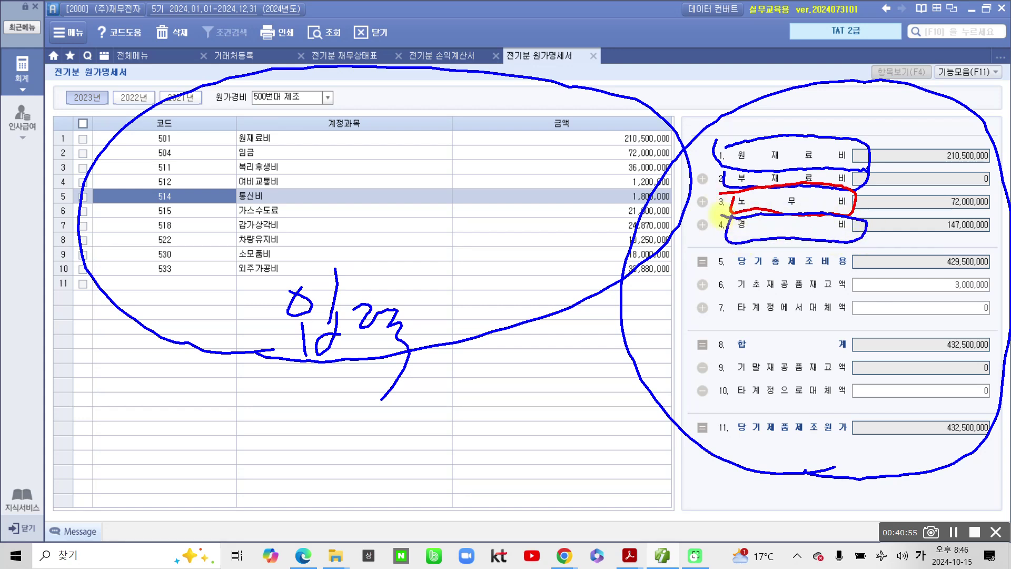
{"action": "key", "text": "ctrl+z"}
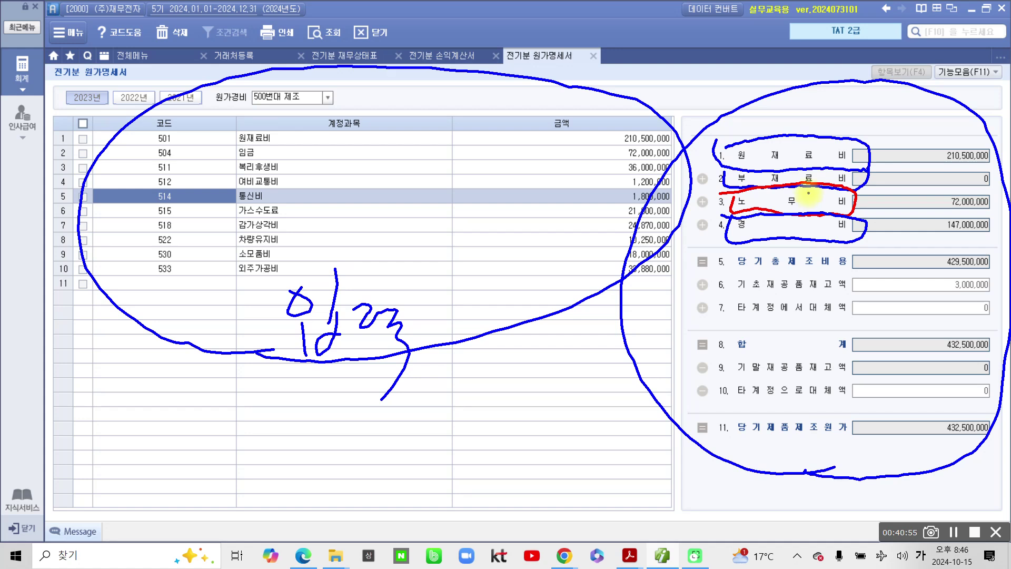
{"action": "mouse_move", "coordinate": [927, 244]}
{"action": "left_mouse_down"}
{"action": "mouse_move", "coordinate": [950, 282]}
{"action": "mouse_move", "coordinate": [939, 248]}
{"action": "left_mouse_up"}
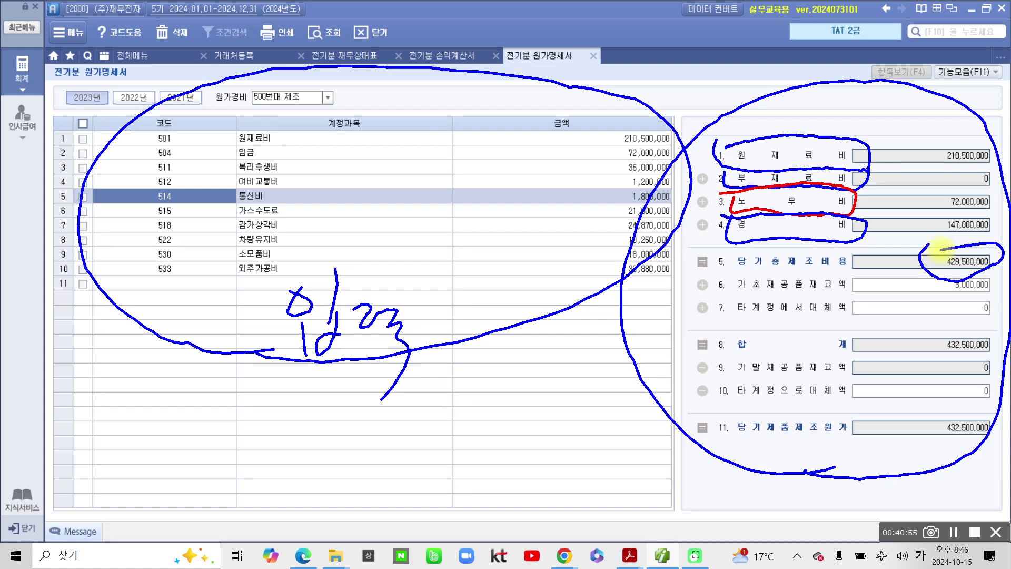
{"action": "key", "text": "Escape"}
Step: Review the 기초재공품재고액, 당기총제조비용 and 기말재공품재고액 amounts in the cost summary
{"action": "left_click", "coordinate": [920, 285]}
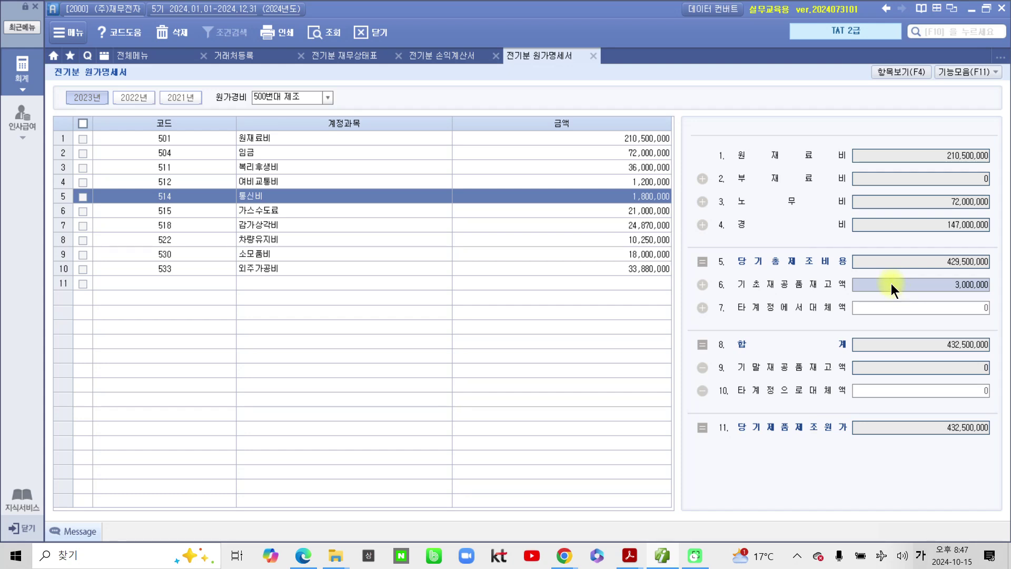
{"action": "left_click", "coordinate": [921, 264]}
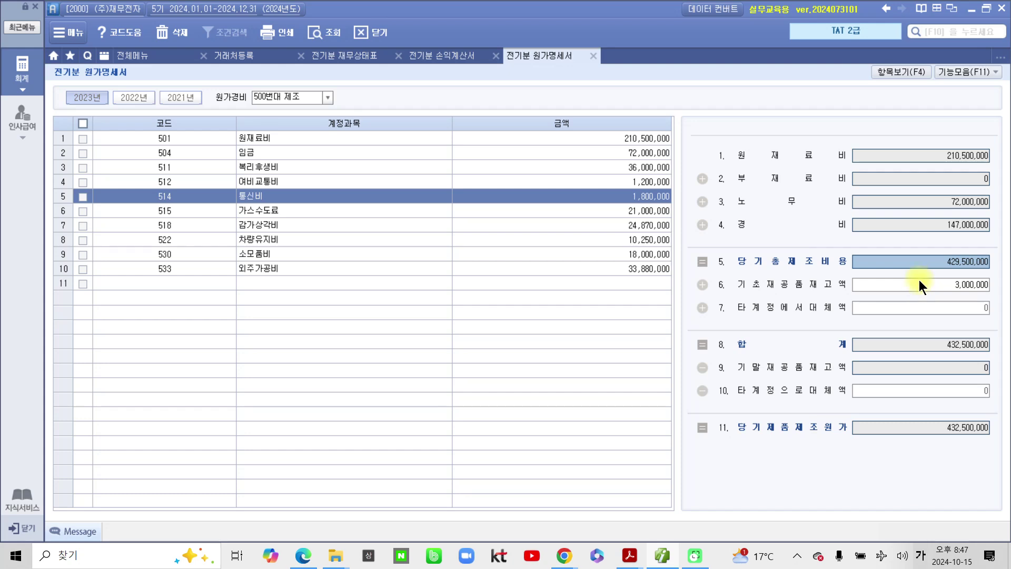
{"action": "left_click", "coordinate": [917, 286]}
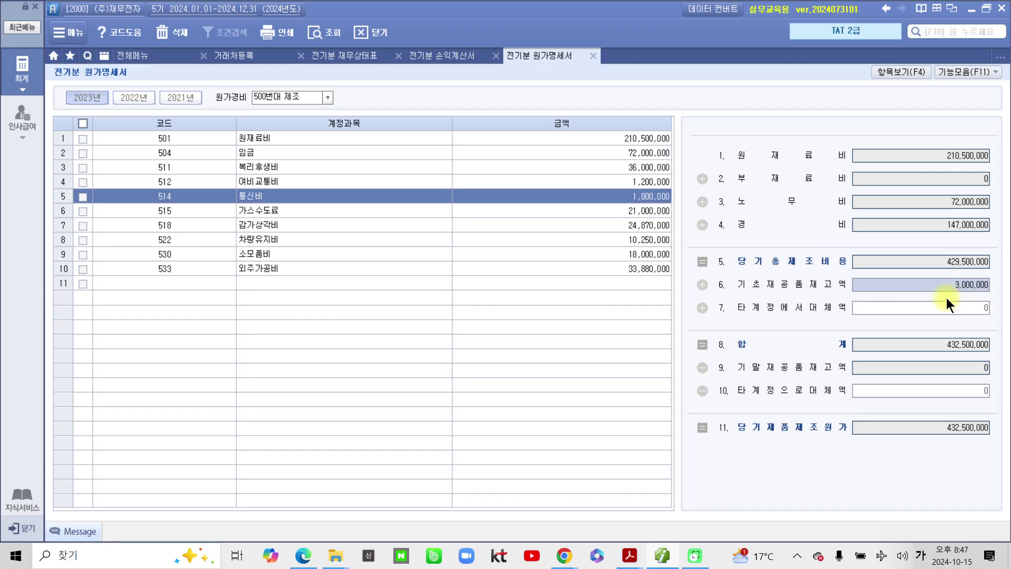
{"action": "left_click", "coordinate": [924, 367]}
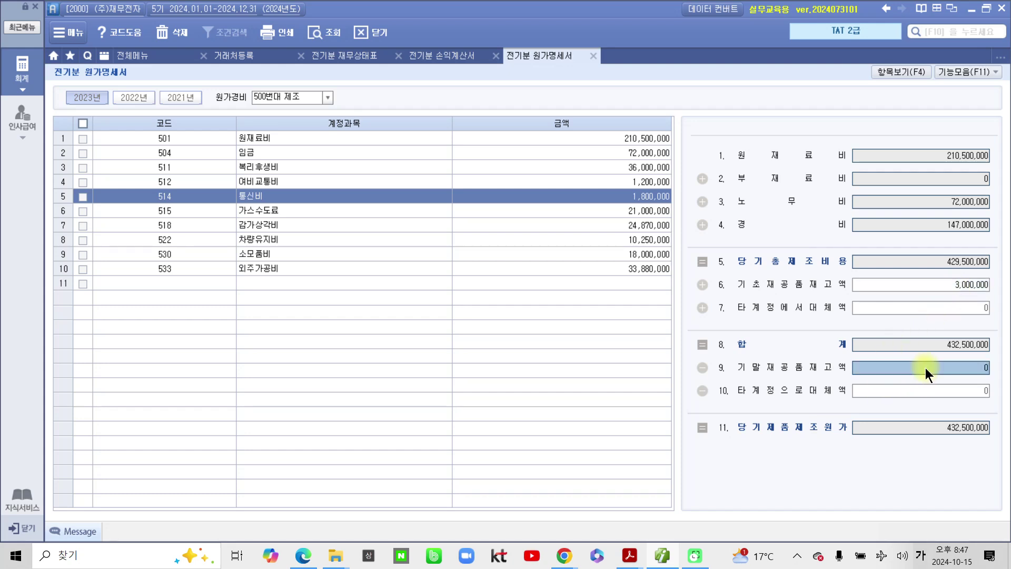
Step: Box the 기말재공품재고액 amount, circle the 당기총제조비용 and 기초재공품재고액 amounts together and the 합계 amount, and clear the marks
{"action": "left_click_drag", "start_coordinate": [920, 358], "coordinate": [1003, 379]}
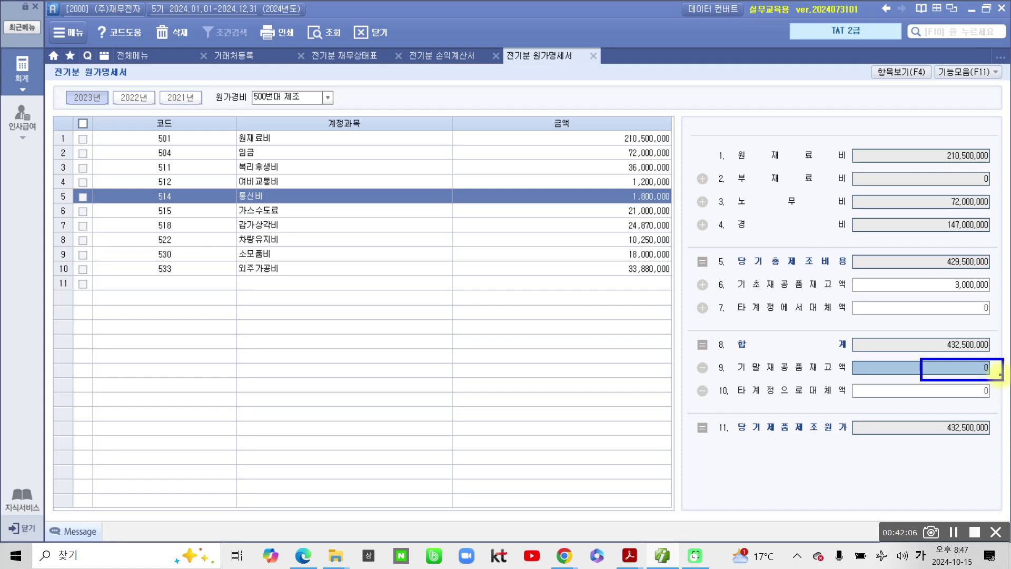
{"action": "mouse_move", "coordinate": [979, 307]}
{"action": "left_mouse_down"}
{"action": "mouse_move", "coordinate": [902, 286]}
{"action": "mouse_move", "coordinate": [1002, 264]}
{"action": "mouse_move", "coordinate": [992, 292]}
{"action": "left_mouse_up"}
{"action": "mouse_move", "coordinate": [925, 339]}
{"action": "left_mouse_down"}
{"action": "mouse_move", "coordinate": [1000, 342]}
{"action": "mouse_move", "coordinate": [901, 337]}
{"action": "left_mouse_up"}
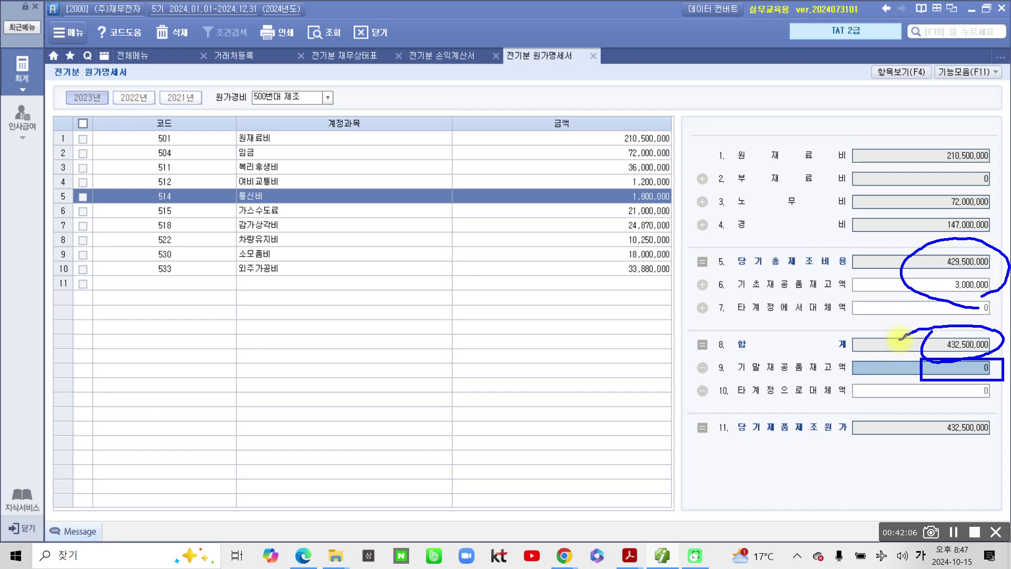
{"action": "key", "text": "Escape"}
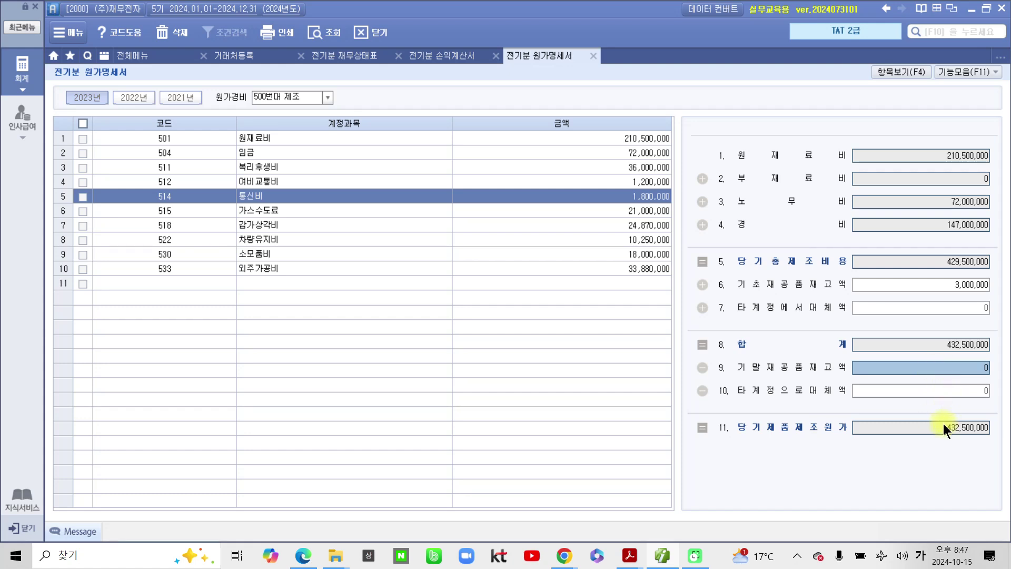
Step: Box the 당기제품제조원가 amount, circle its label, and link the amount by an arrow to a handwritten note 손익계산서
{"action": "mouse_move", "coordinate": [921, 412]}
{"action": "left_mouse_down"}
{"action": "mouse_move", "coordinate": [950, 434]}
{"action": "mouse_move", "coordinate": [1000, 442]}
{"action": "mouse_move", "coordinate": [1000, 433]}
{"action": "left_mouse_up"}
{"action": "mouse_move", "coordinate": [722, 405]}
{"action": "left_mouse_down"}
{"action": "mouse_move", "coordinate": [701, 448]}
{"action": "mouse_move", "coordinate": [871, 423]}
{"action": "mouse_move", "coordinate": [715, 426]}
{"action": "left_mouse_up"}
{"action": "left_click_drag", "start_coordinate": [856, 480], "coordinate": [945, 445]}
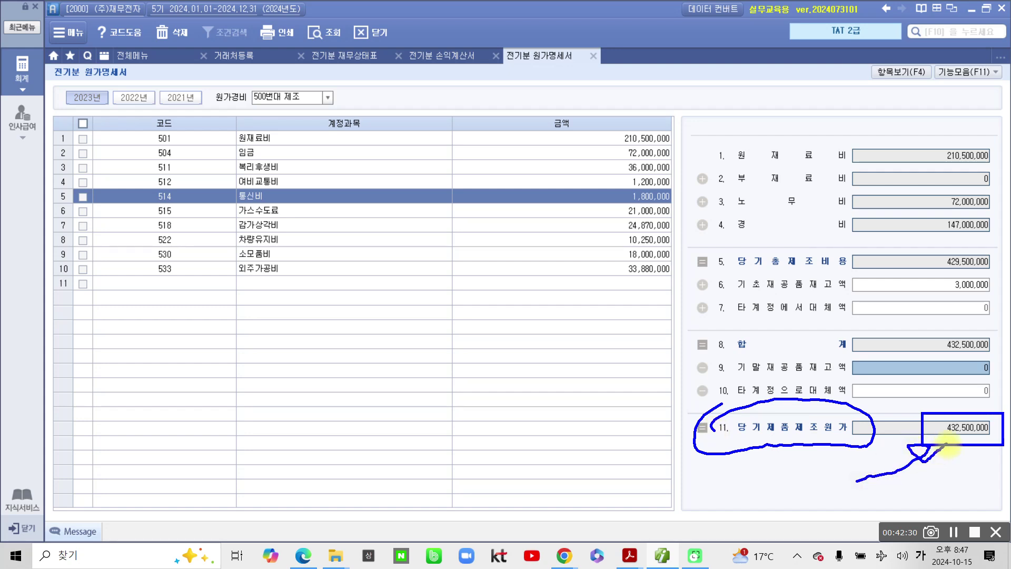
{"action": "left_click_drag", "start_coordinate": [848, 476], "coordinate": [410, 436]}
{"action": "mouse_move", "coordinate": [300, 400]}
{"action": "left_mouse_down"}
{"action": "mouse_move", "coordinate": [350, 388]}
{"action": "mouse_move", "coordinate": [337, 403]}
{"action": "mouse_move", "coordinate": [347, 418]}
{"action": "mouse_move", "coordinate": [388, 365]}
{"action": "mouse_move", "coordinate": [372, 437]}
{"action": "mouse_move", "coordinate": [428, 377]}
{"action": "mouse_move", "coordinate": [444, 440]}
{"action": "mouse_move", "coordinate": [526, 380]}
{"action": "mouse_move", "coordinate": [508, 422]}
{"action": "mouse_move", "coordinate": [546, 413]}
{"action": "mouse_move", "coordinate": [574, 447]}
{"action": "left_mouse_up"}
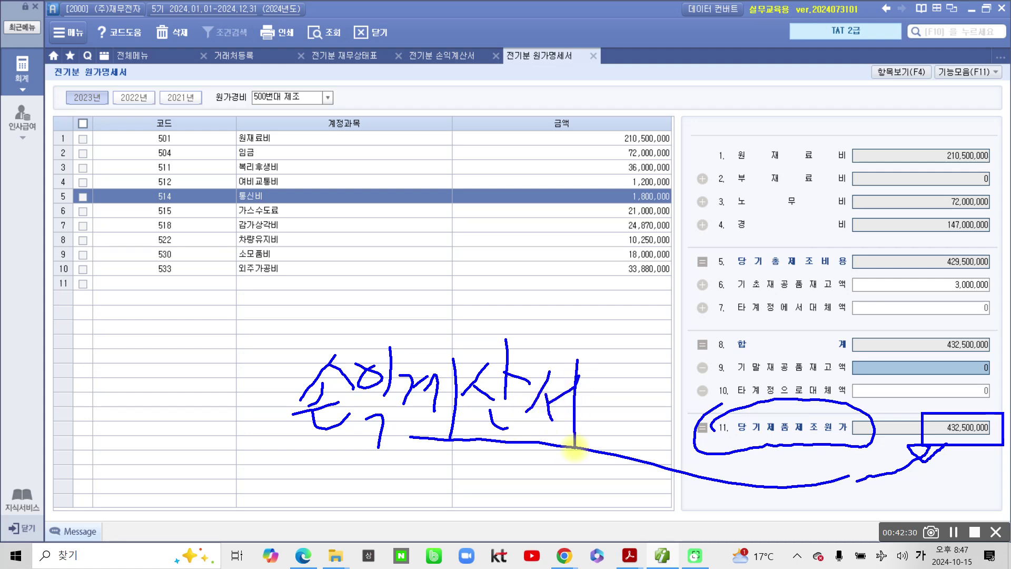
Step: Clear the marks, switch to 전기분 손익계산서, and try to open the breakdown of the 매출원가 amount in the summary
{"action": "key", "text": "Escape"}
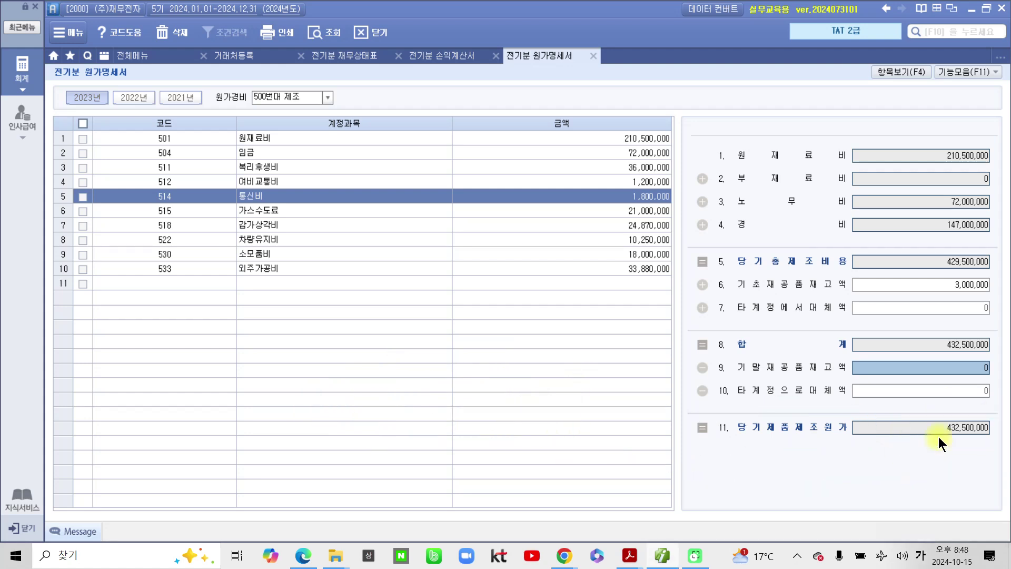
{"action": "left_click", "coordinate": [456, 58]}
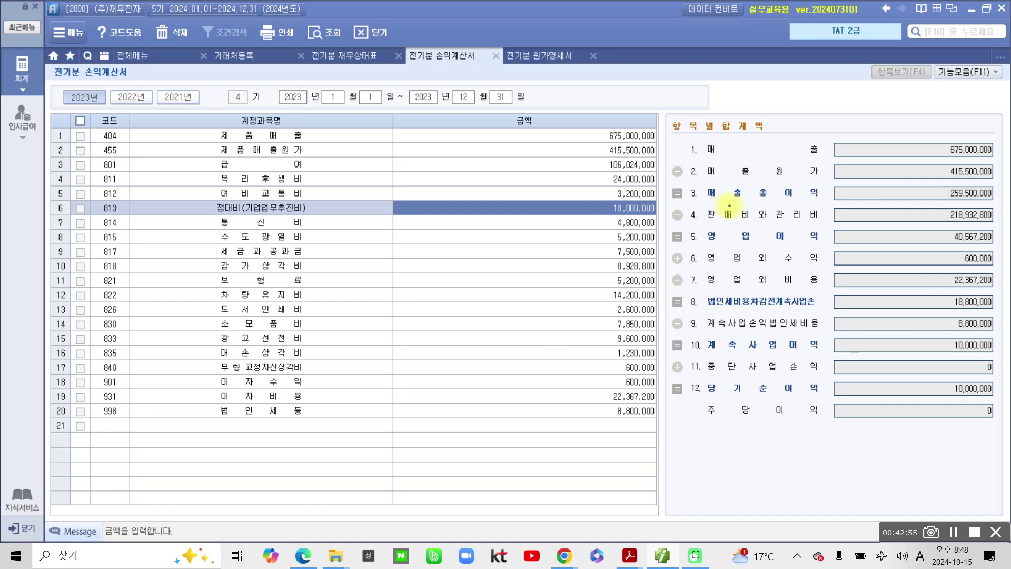
{"action": "left_click", "coordinate": [933, 175]}
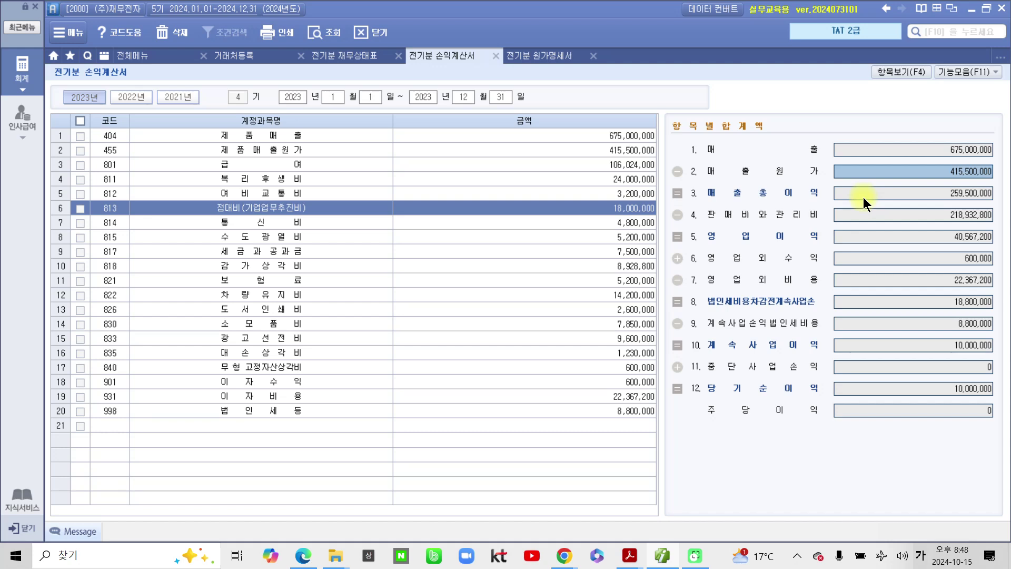
{"action": "double_click", "coordinate": [968, 170]}
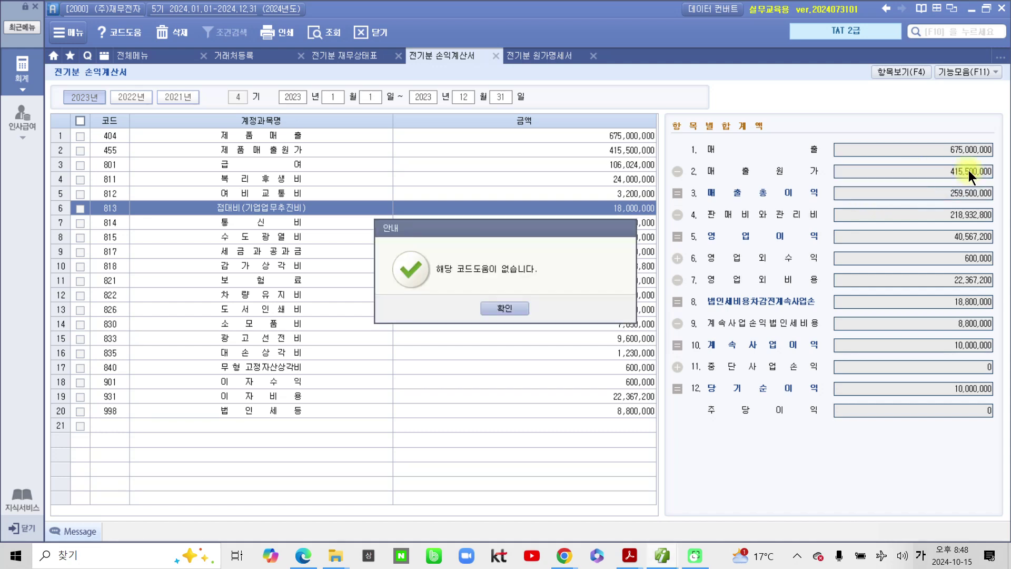
{"action": "left_click", "coordinate": [494, 305]}
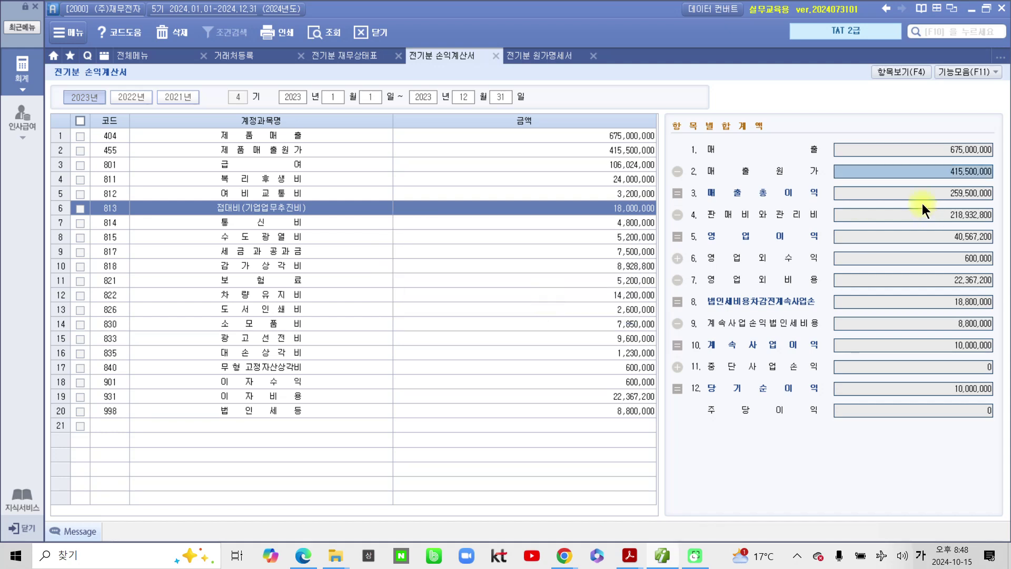
{"action": "left_click", "coordinate": [963, 174]}
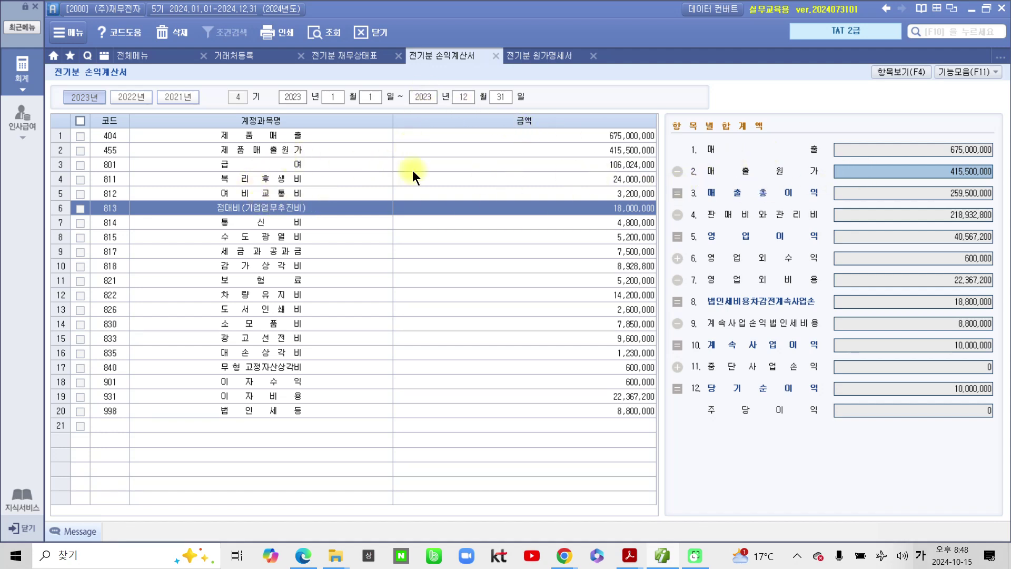
Step: Reopen 전기분 손익계산서, open the 매출원가 breakdown from the 455 제품매출원가 row, and reposition the dialog over the account list
{"action": "left_click", "coordinate": [22, 71]}
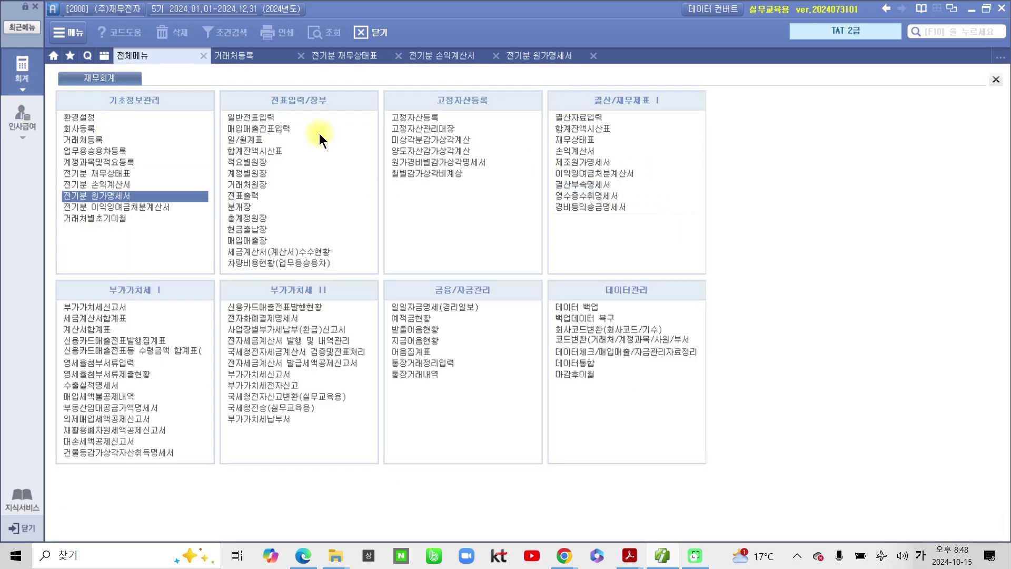
{"action": "left_click", "coordinate": [102, 183]}
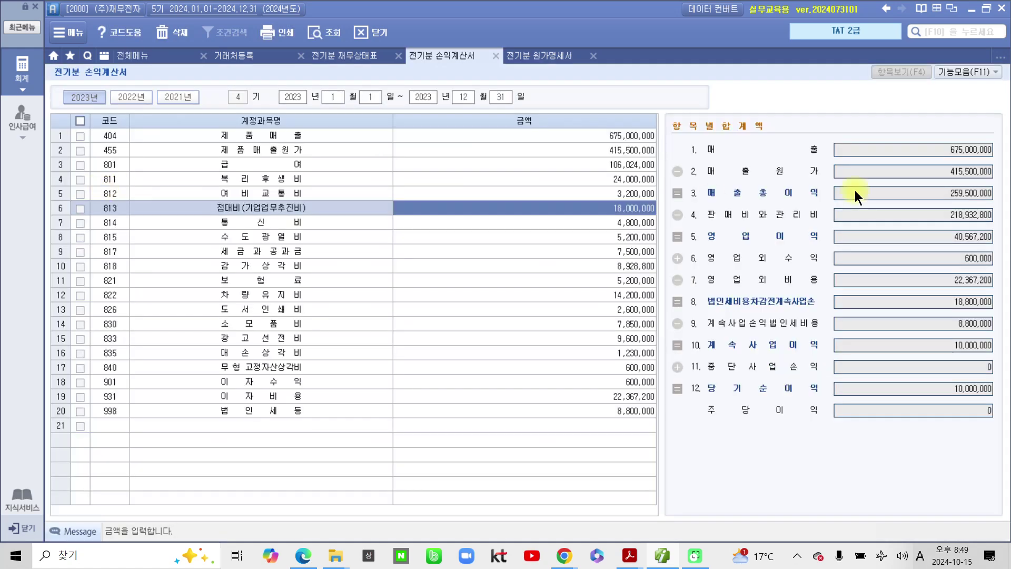
{"action": "left_click", "coordinate": [958, 173]}
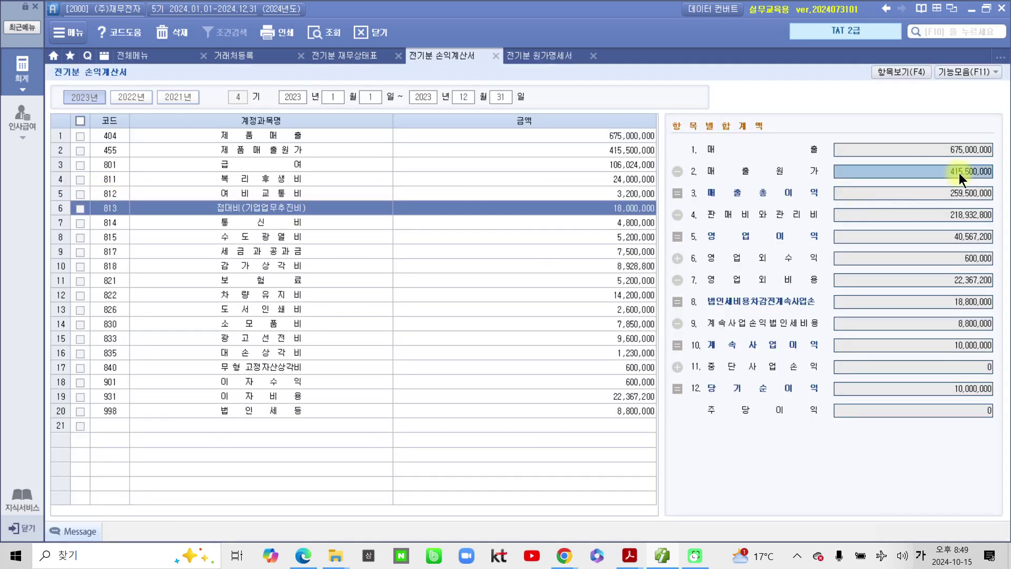
{"action": "double_click", "coordinate": [276, 150]}
{"action": "left_click", "coordinate": [639, 142]}
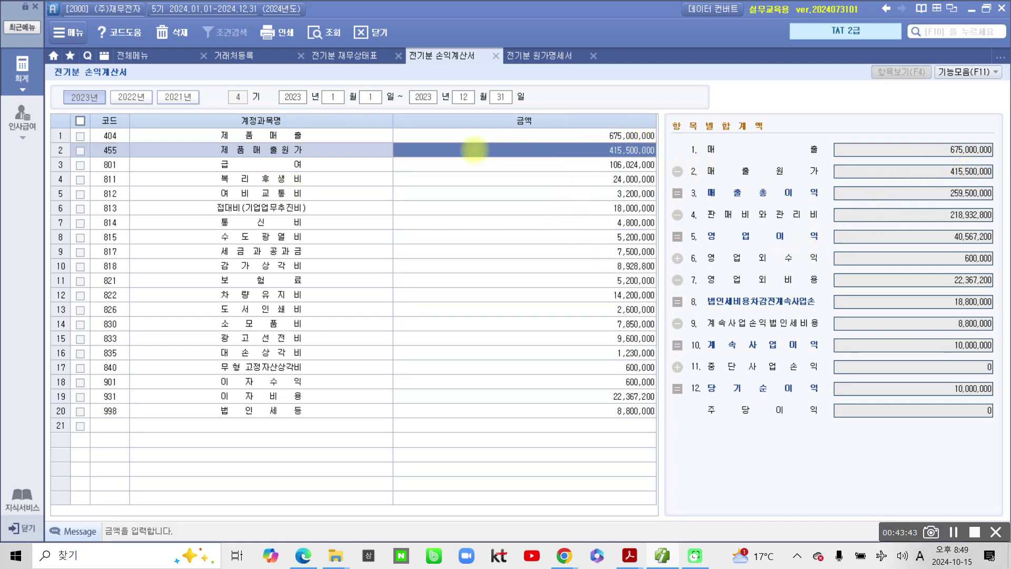
{"action": "mouse_move", "coordinate": [197, 139]}
{"action": "left_mouse_down"}
{"action": "mouse_move", "coordinate": [266, 163]}
{"action": "mouse_move", "coordinate": [741, 170]}
{"action": "mouse_move", "coordinate": [663, 158]}
{"action": "left_mouse_up"}
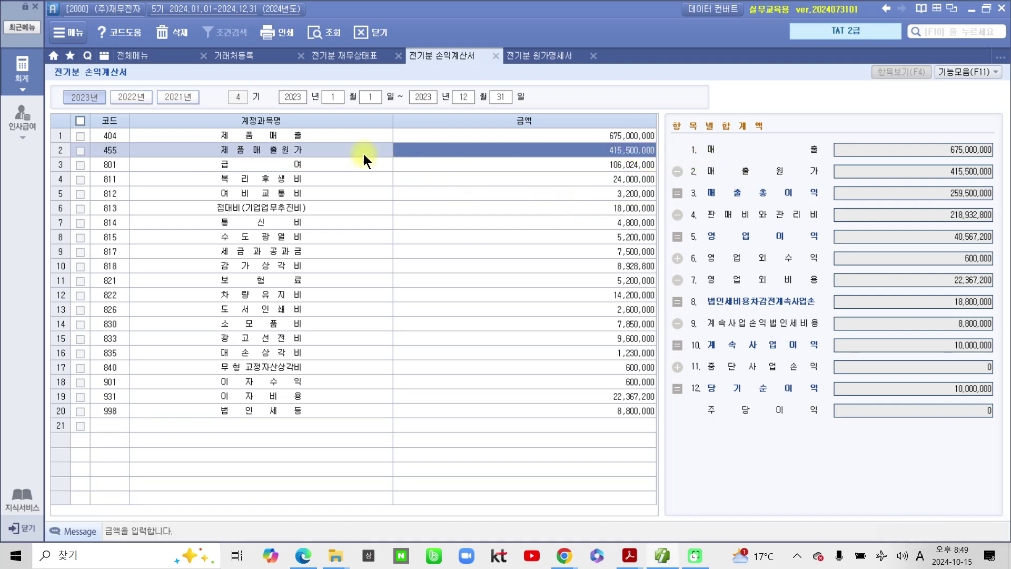
{"action": "left_click", "coordinate": [594, 170]}
{"action": "left_click", "coordinate": [608, 150]}
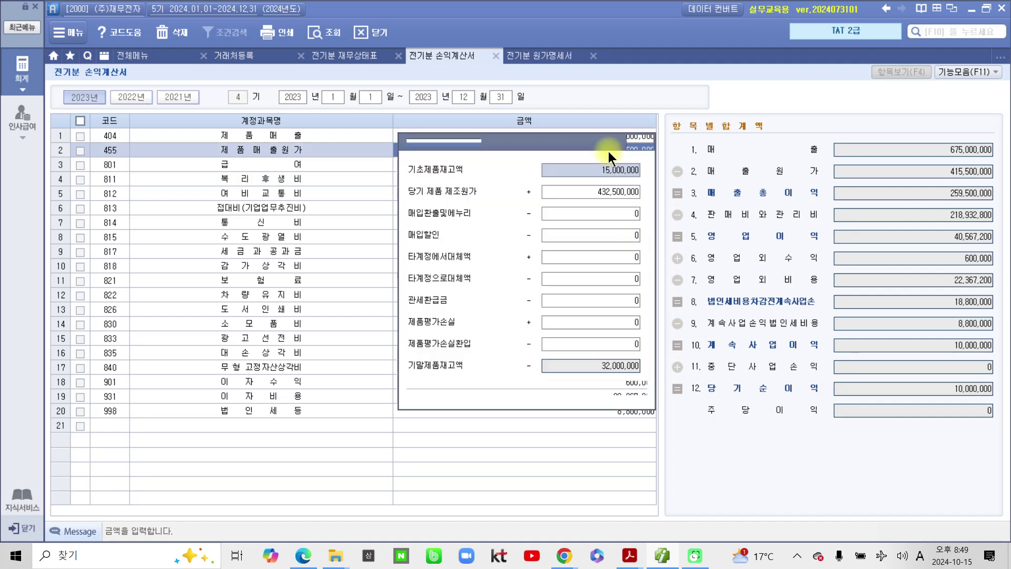
{"action": "left_click_drag", "start_coordinate": [563, 150], "coordinate": [441, 188]}
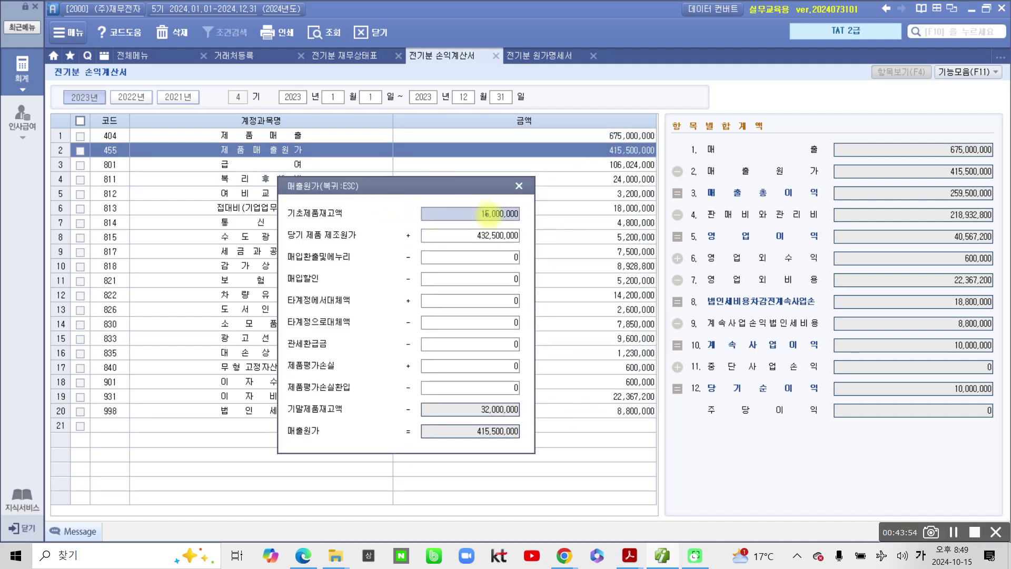
Step: Box the 기초제품재고액 amount in blue and 당기 제품 제조원가 in red, adding a red arrow and a curve linking both amounts
{"action": "mouse_move", "coordinate": [445, 201]}
{"action": "left_mouse_down"}
{"action": "mouse_move", "coordinate": [480, 220]}
{"action": "mouse_move", "coordinate": [530, 221]}
{"action": "left_mouse_up"}
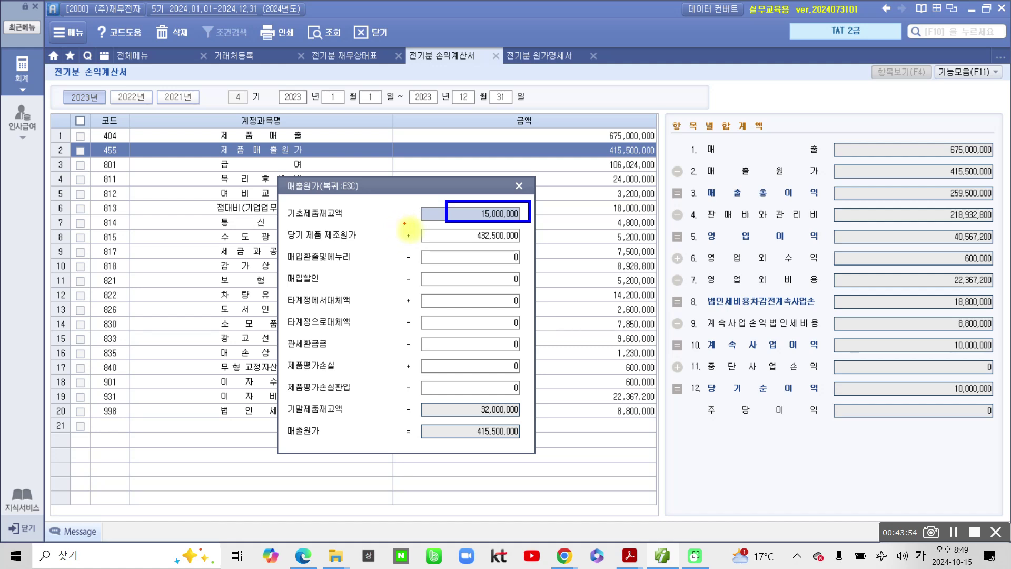
{"action": "left_click_drag", "start_coordinate": [405, 223], "coordinate": [529, 246]}
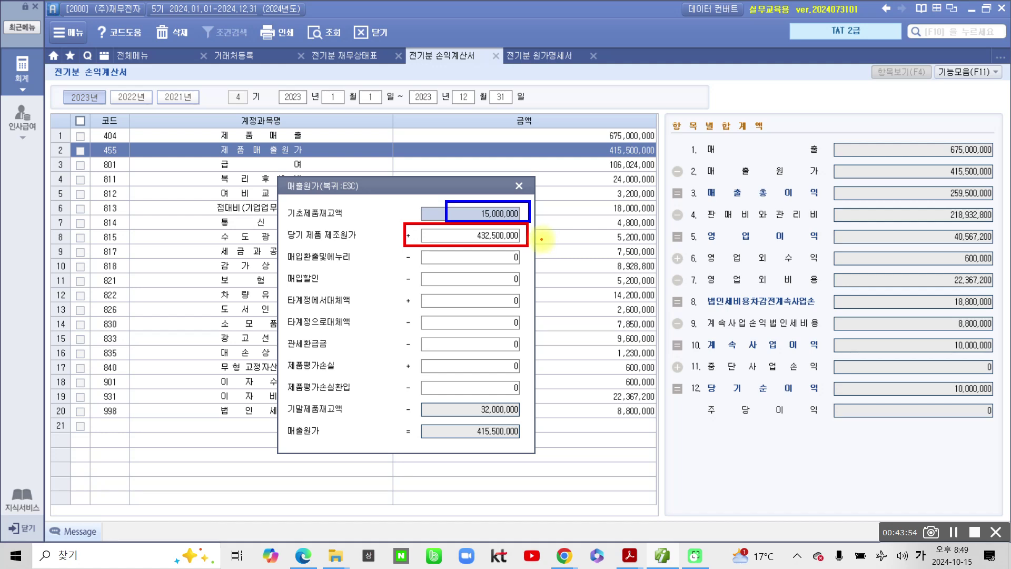
{"action": "left_click_drag", "start_coordinate": [564, 284], "coordinate": [518, 254]}
{"action": "left_click_drag", "start_coordinate": [534, 211], "coordinate": [525, 241]}
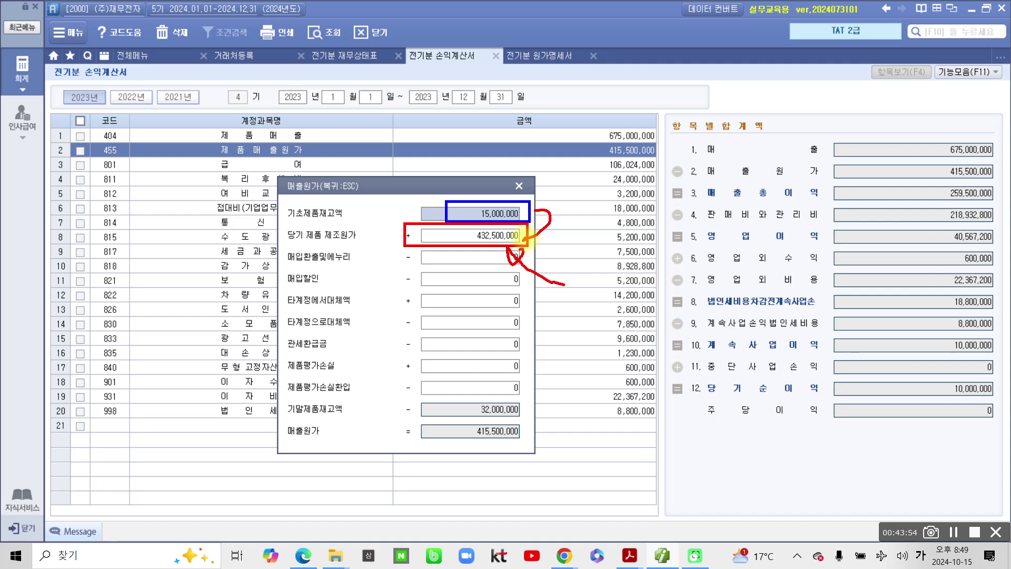
Step: Circle the breakdown's 매출원가 total in red, link it to the summary's 매출원가 amount, clear the marks, and close the breakdown
{"action": "mouse_move", "coordinate": [377, 421]}
{"action": "left_mouse_down"}
{"action": "mouse_move", "coordinate": [375, 454]}
{"action": "mouse_move", "coordinate": [523, 464]}
{"action": "mouse_move", "coordinate": [474, 421]}
{"action": "mouse_move", "coordinate": [338, 449]}
{"action": "left_mouse_up"}
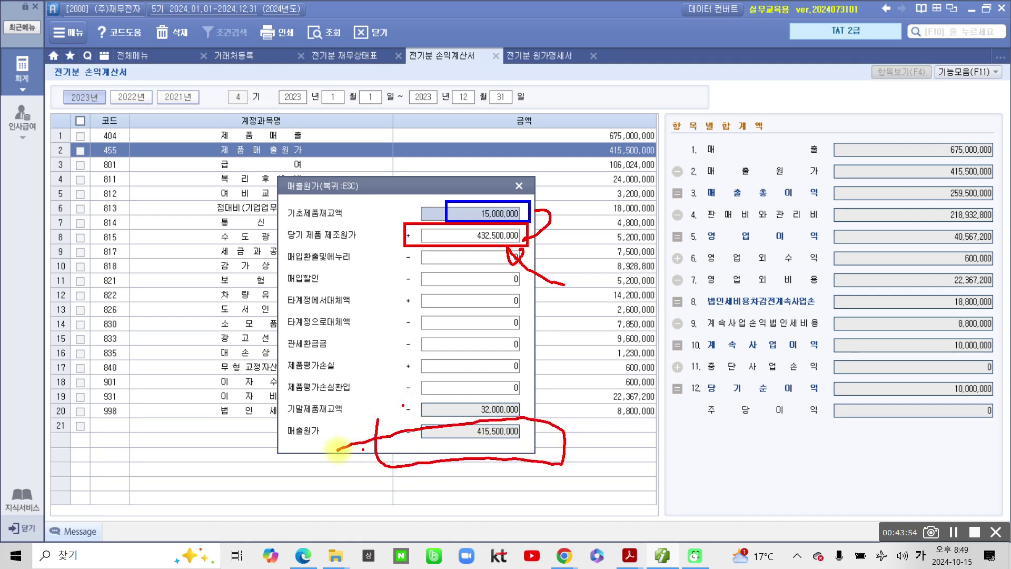
{"action": "mouse_move", "coordinate": [539, 468]}
{"action": "left_mouse_down"}
{"action": "mouse_move", "coordinate": [550, 489]}
{"action": "mouse_move", "coordinate": [731, 330]}
{"action": "mouse_move", "coordinate": [815, 195]}
{"action": "mouse_move", "coordinate": [899, 173]}
{"action": "left_mouse_up"}
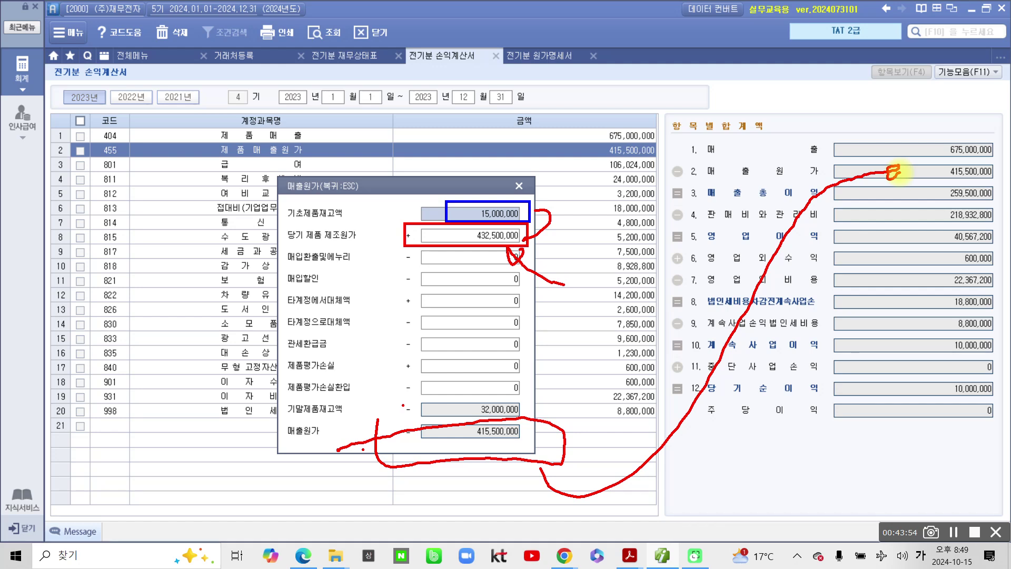
{"action": "key", "text": "Escape"}
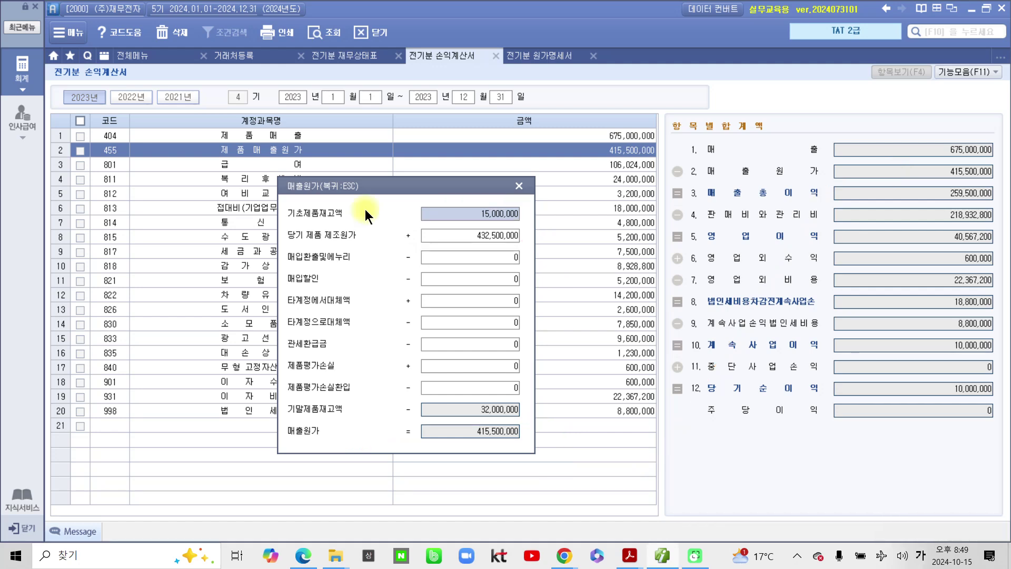
{"action": "left_click", "coordinate": [517, 187]}
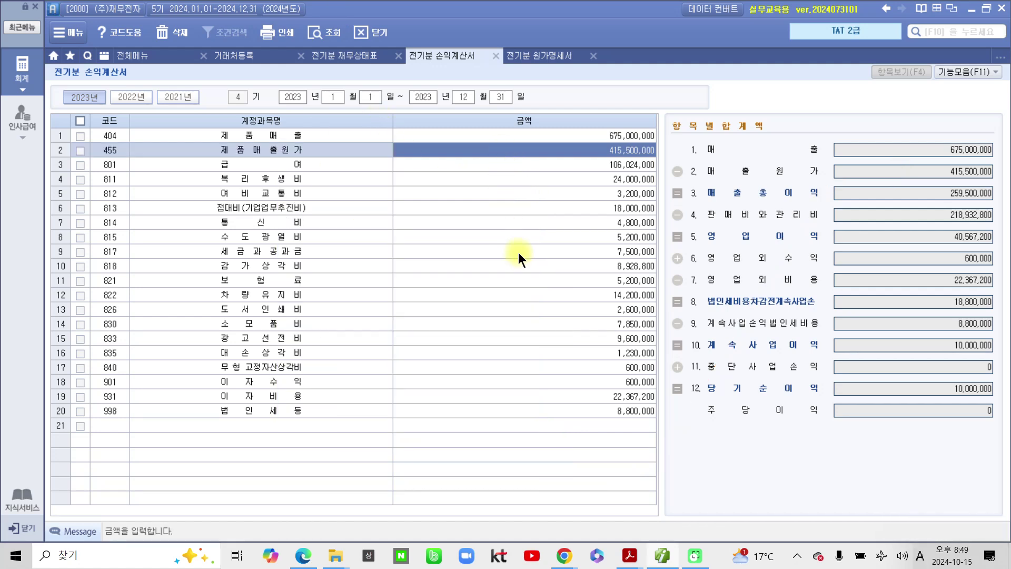
Step: Switch to the textbook PDF in Acrobat and review the remaining notes on 전기분 원가명세서
{"action": "left_click", "coordinate": [628, 550]}
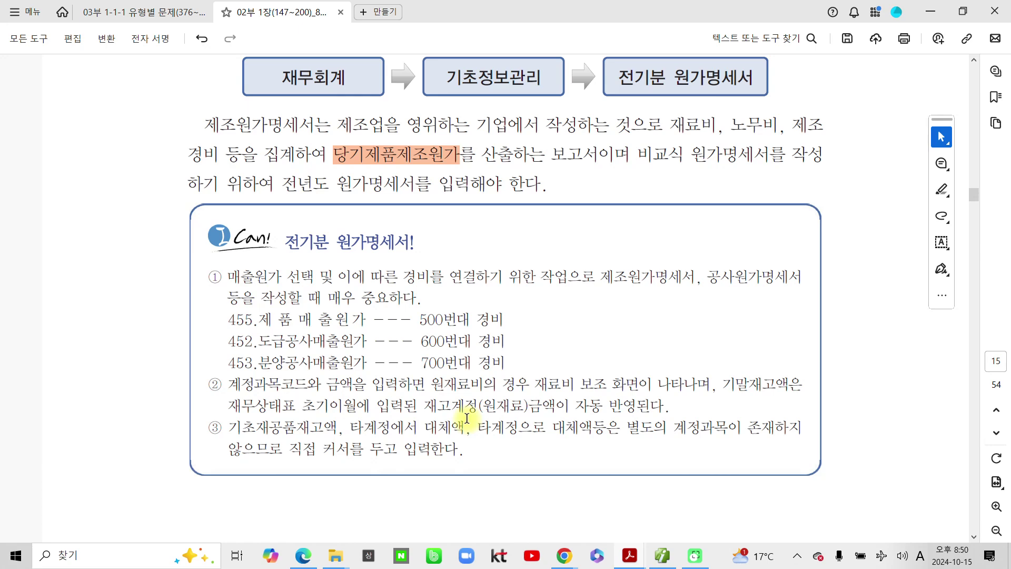
{"action": "scroll", "coordinate": [425, 412], "scroll_direction": "down", "scroll_amount": 1}
{"action": "scroll", "coordinate": [451, 444], "scroll_direction": "down", "scroll_amount": 2}
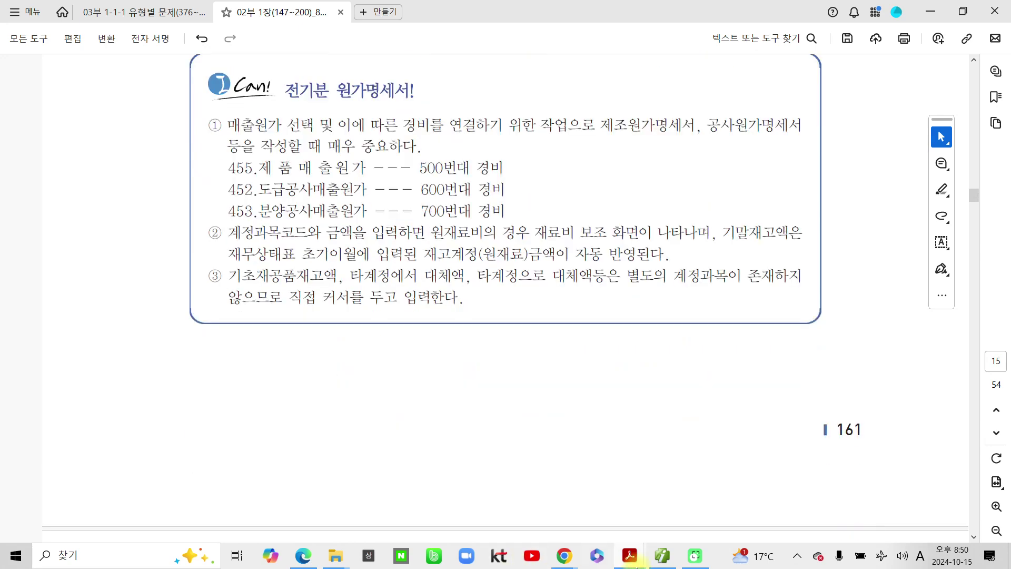
Step: Switch back to Smart A and open 전기분 이익잉여금처분계산서 under 기초정보관리
{"action": "mouse_move", "coordinate": [625, 562]}
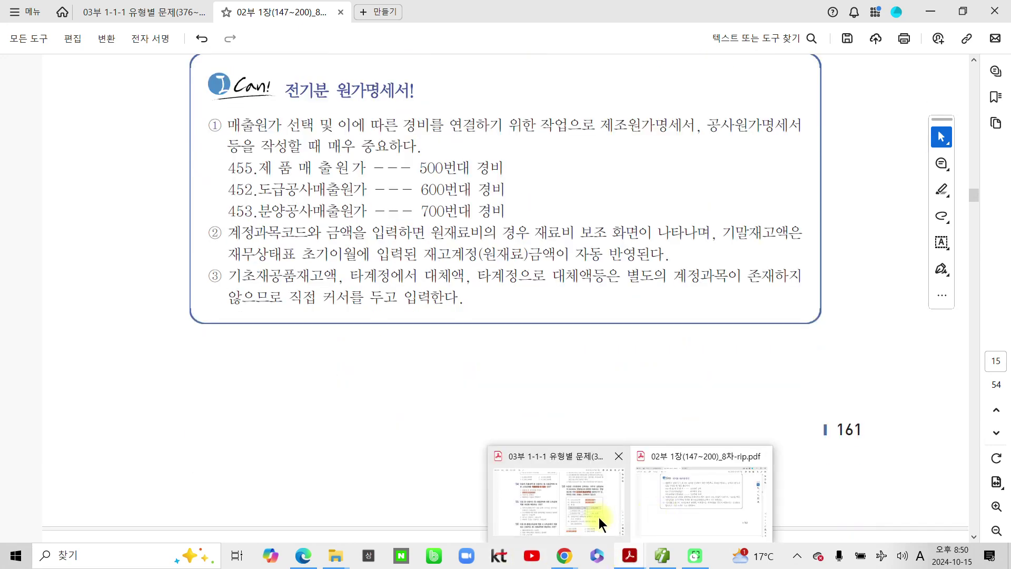
{"action": "left_click", "coordinate": [661, 559]}
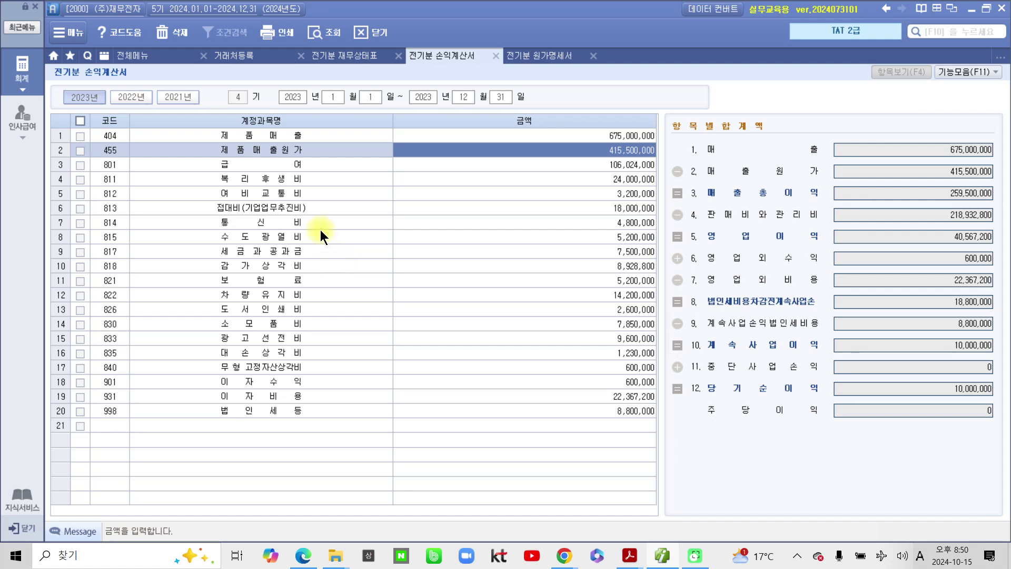
{"action": "left_click", "coordinate": [22, 70]}
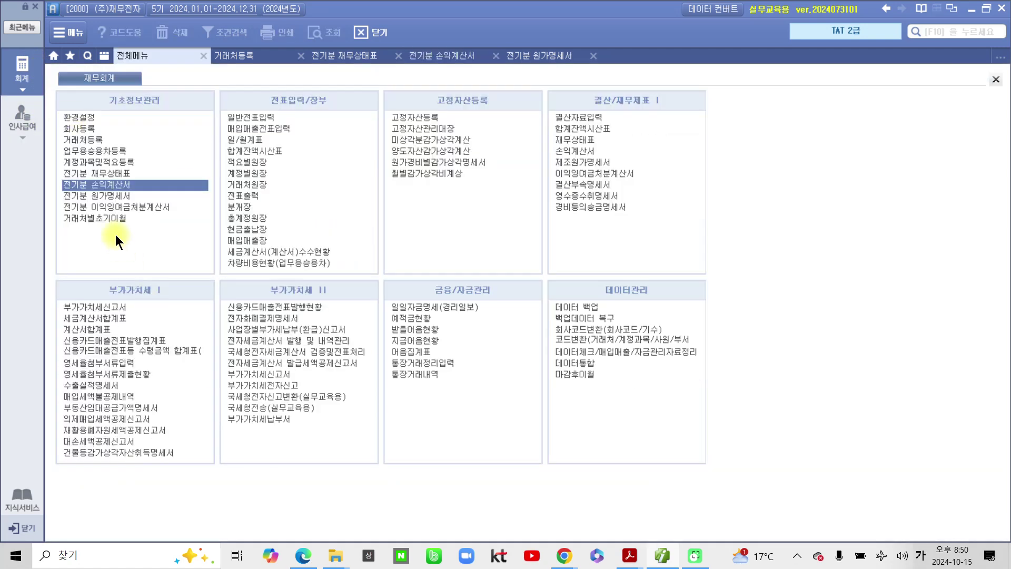
{"action": "left_click", "coordinate": [109, 208]}
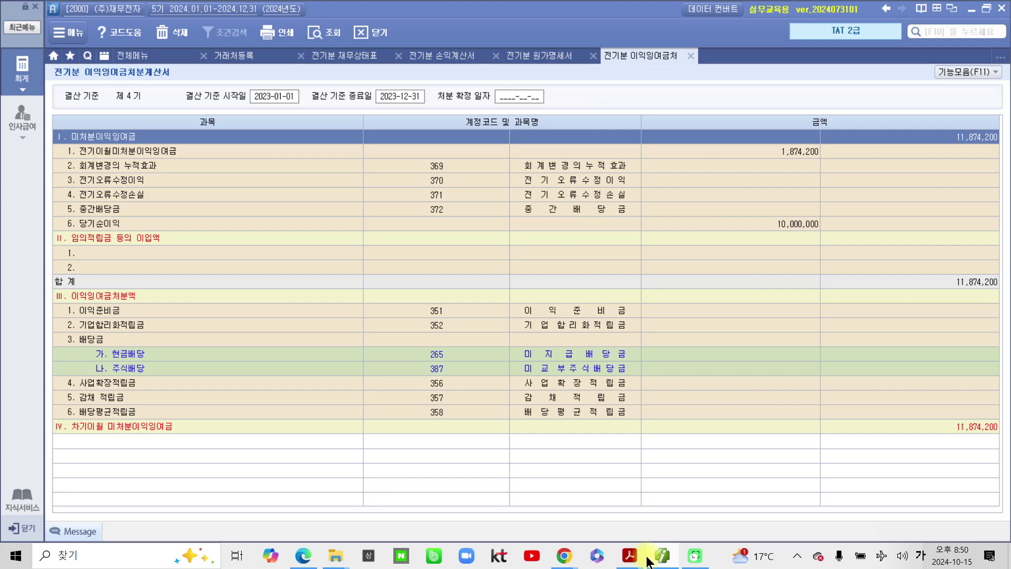
Step: Switch to the textbook PDF and read section 10 on 전기분 이익잉여금처분계산서, including its I Can! notes
{"action": "mouse_move", "coordinate": [630, 555]}
{"action": "left_click", "coordinate": [660, 514]}
{"action": "scroll", "coordinate": [513, 386], "scroll_direction": "up", "scroll_amount": 2}
{"action": "scroll", "coordinate": [514, 388], "scroll_direction": "down", "scroll_amount": 5}
{"action": "scroll", "coordinate": [301, 335], "scroll_direction": "down", "scroll_amount": 6}
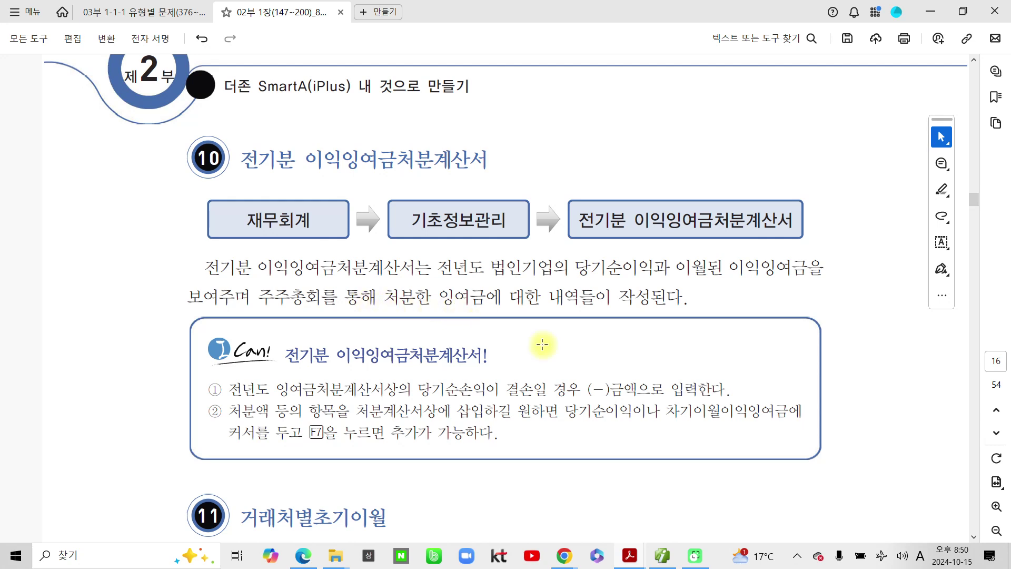
{"action": "scroll", "coordinate": [545, 341], "scroll_direction": "down", "scroll_amount": 1}
{"action": "scroll", "coordinate": [546, 340], "scroll_direction": "down", "scroll_amount": 2}
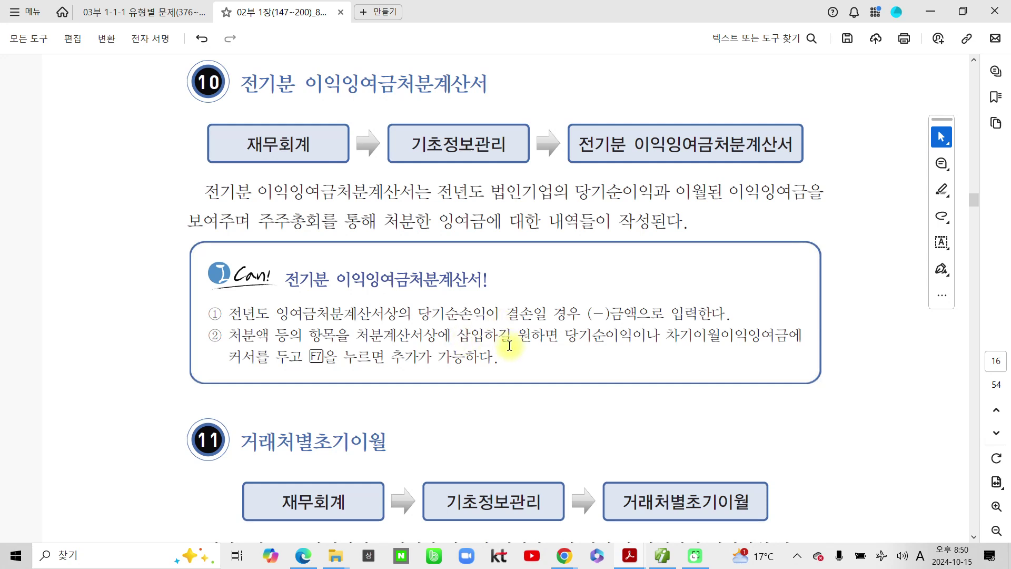
Step: Highlight the 거래처별초기이월 heading of section 11 and the phrase 거래처별 초기이월을 in its description
{"action": "scroll", "coordinate": [518, 343], "scroll_direction": "down", "scroll_amount": 3}
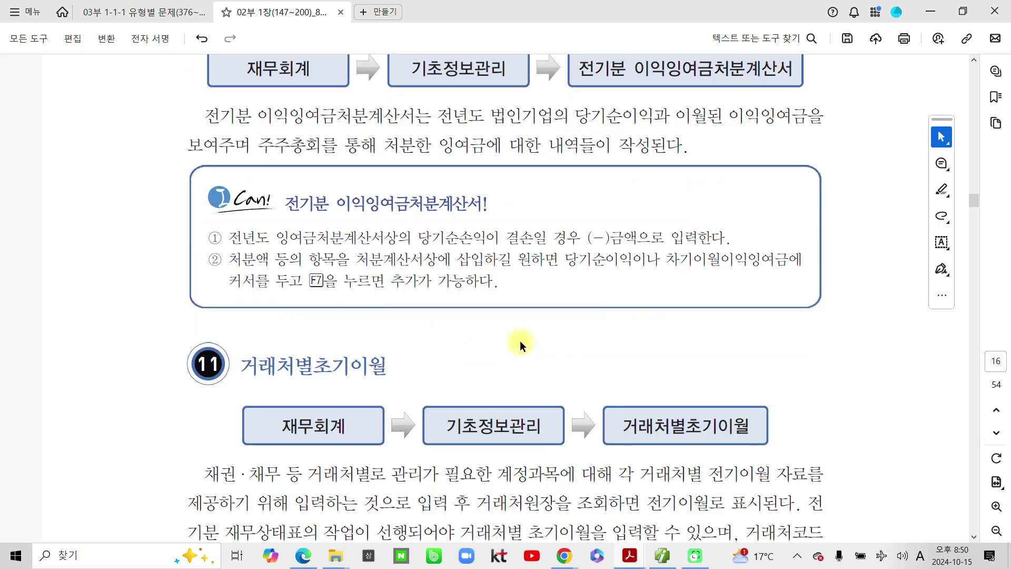
{"action": "scroll", "coordinate": [519, 340], "scroll_direction": "down", "scroll_amount": 5}
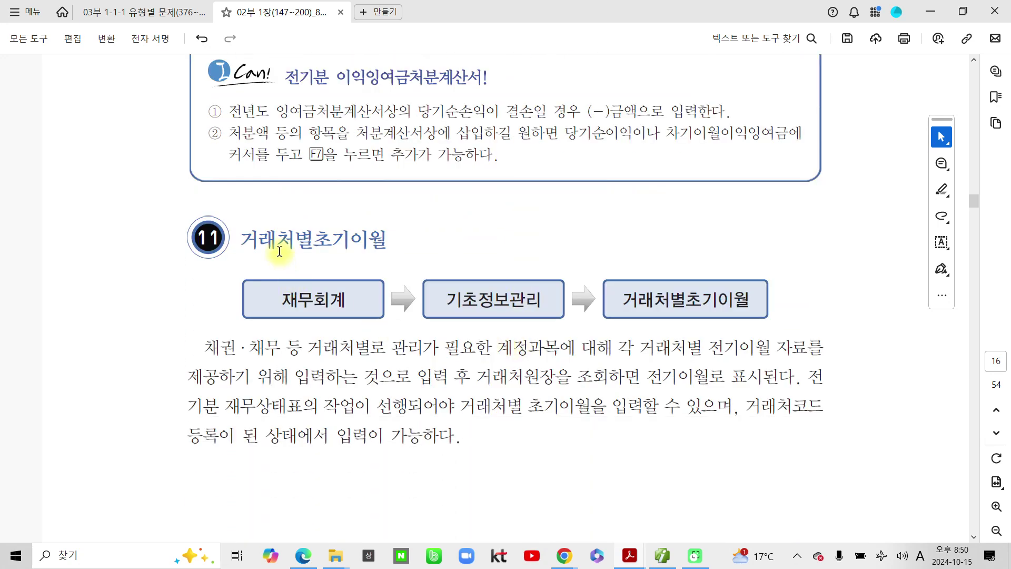
{"action": "left_click_drag", "start_coordinate": [258, 239], "coordinate": [371, 238]}
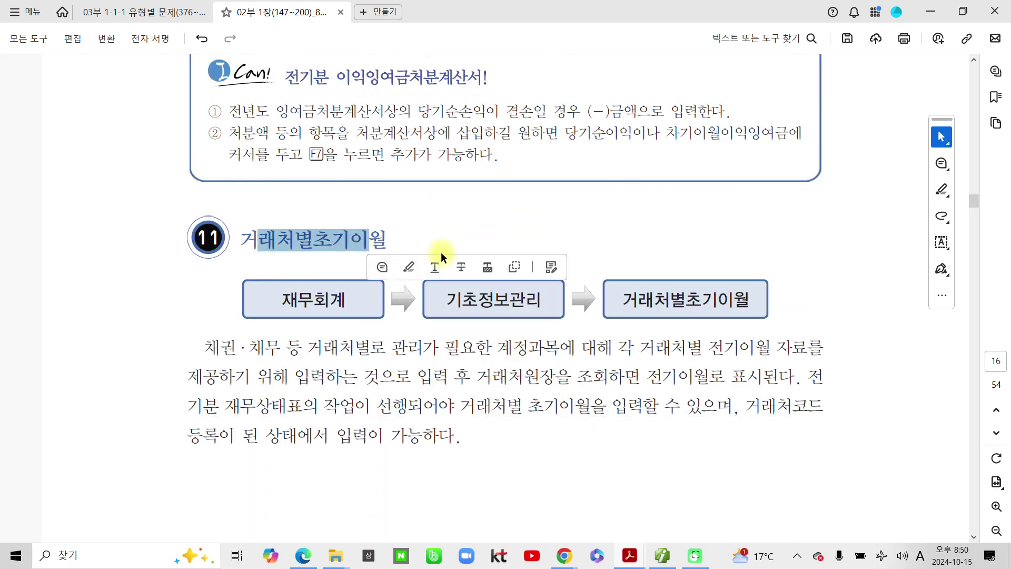
{"action": "left_click", "coordinate": [412, 265]}
{"action": "scroll", "coordinate": [459, 396], "scroll_direction": "down", "scroll_amount": 4}
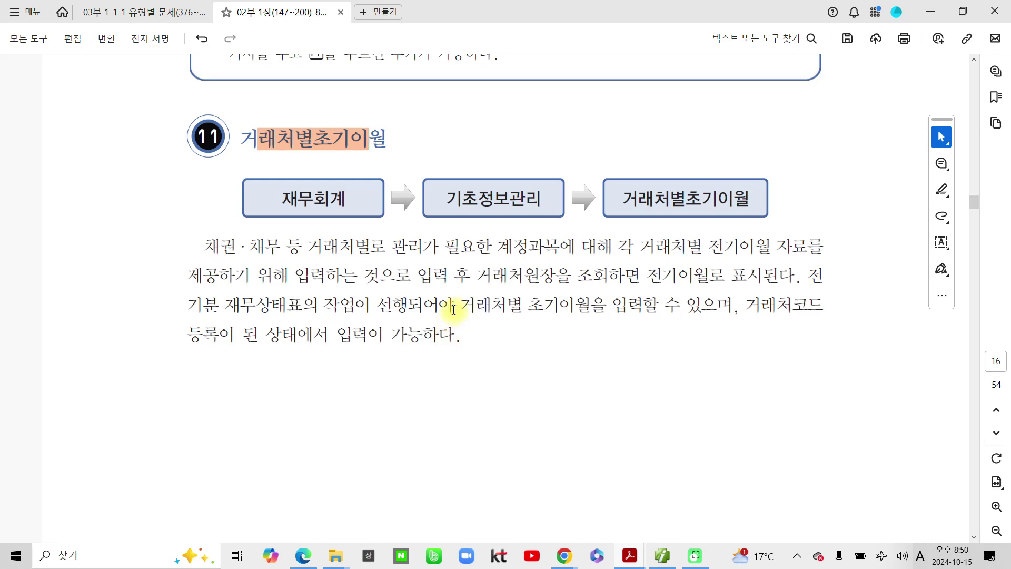
{"action": "left_click_drag", "start_coordinate": [452, 309], "coordinate": [606, 308]}
{"action": "left_click", "coordinate": [623, 328]}
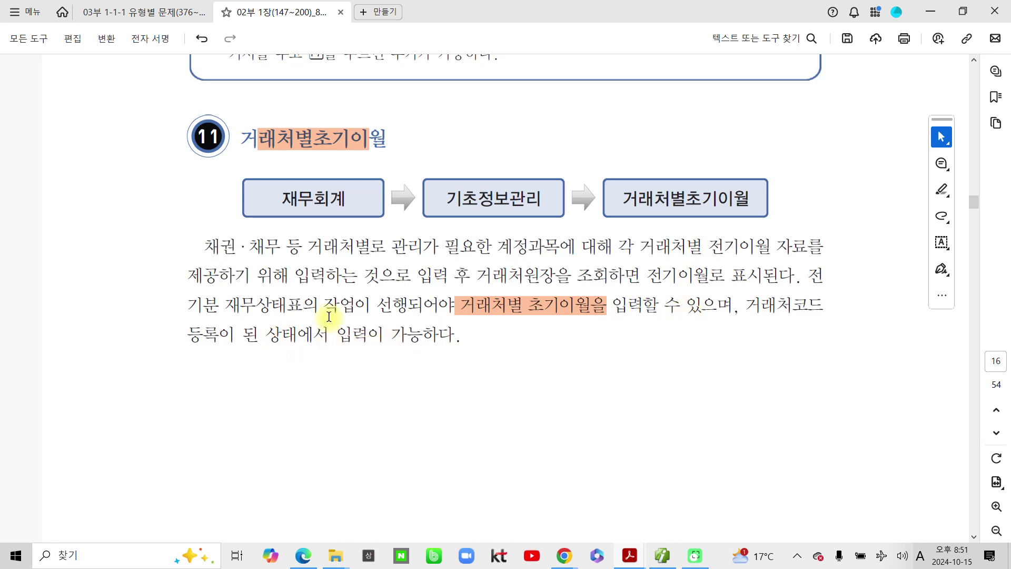
Step: Switch to Smart A and open the 거래처별초기이월 screen under 기초정보관리
{"action": "left_click", "coordinate": [662, 555]}
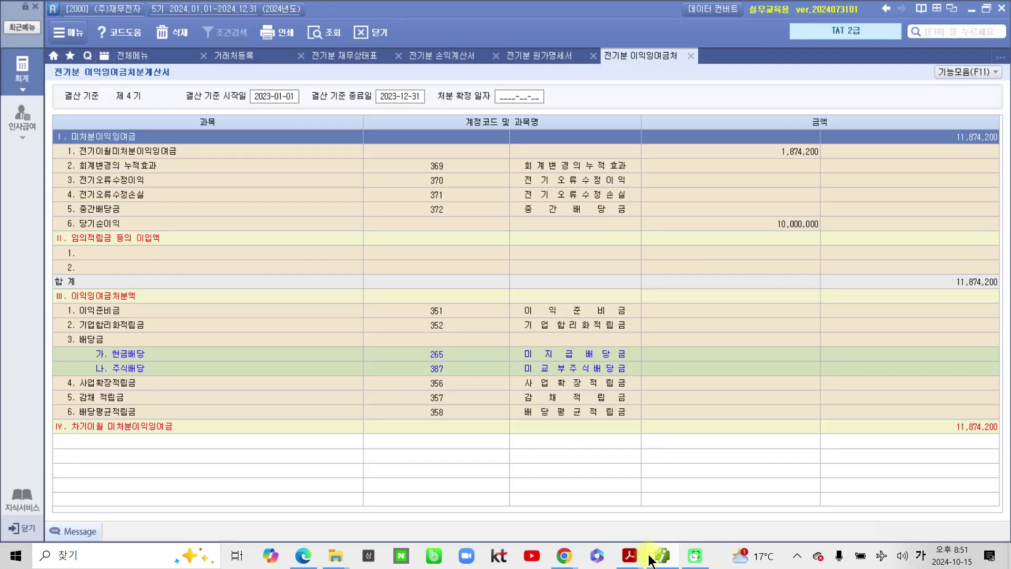
{"action": "left_click", "coordinate": [32, 90]}
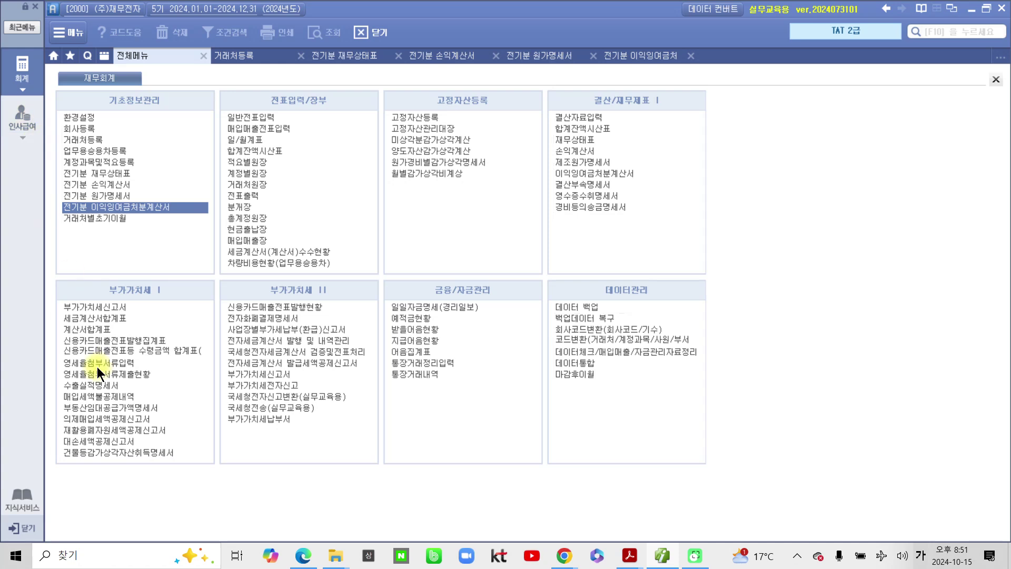
{"action": "left_click", "coordinate": [109, 219]}
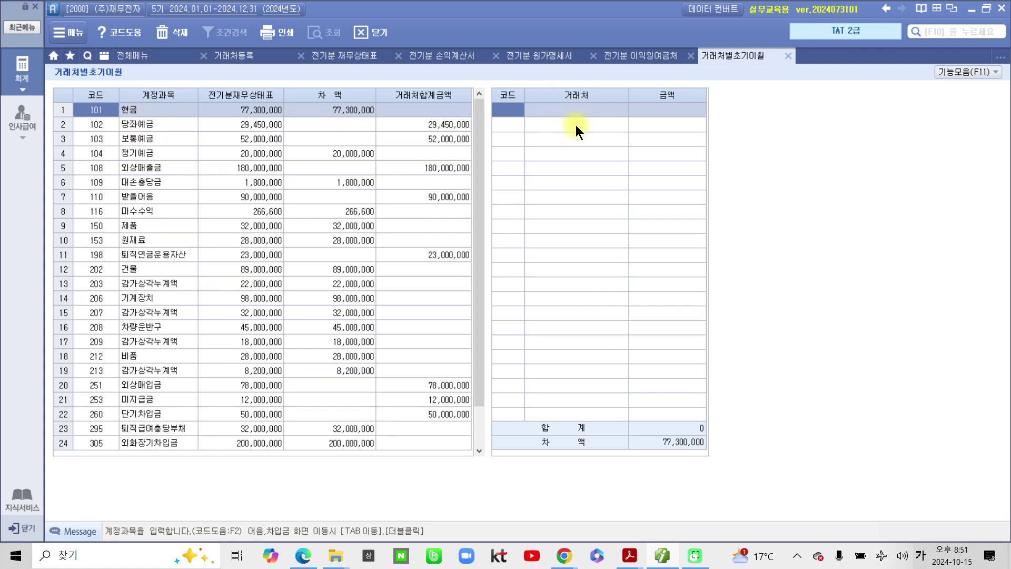
Step: Review the customer carryover details for the 당좌예금, 보통예금 and 정기예금 accounts
{"action": "left_click", "coordinate": [144, 126]}
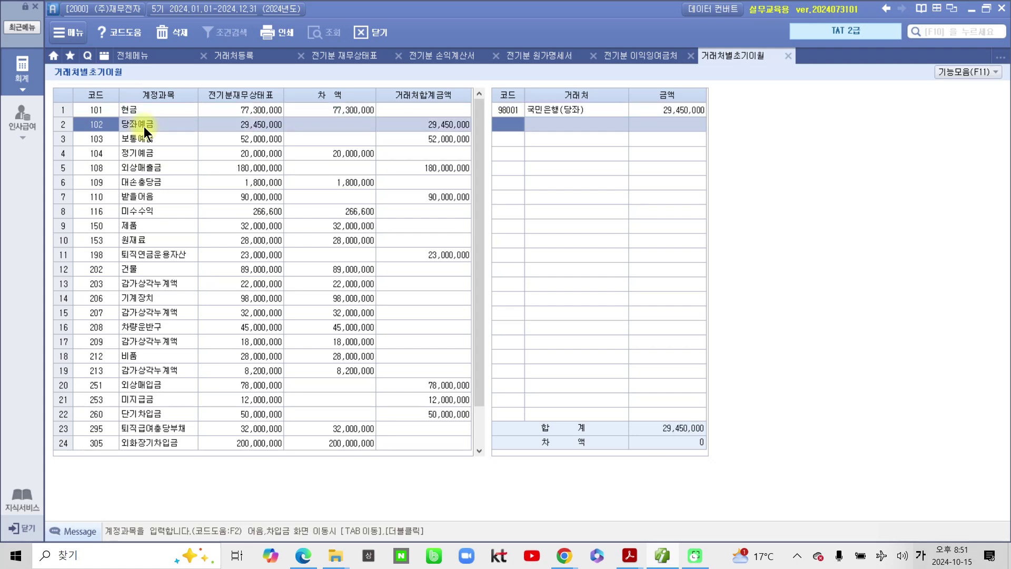
{"action": "left_click", "coordinate": [561, 111]}
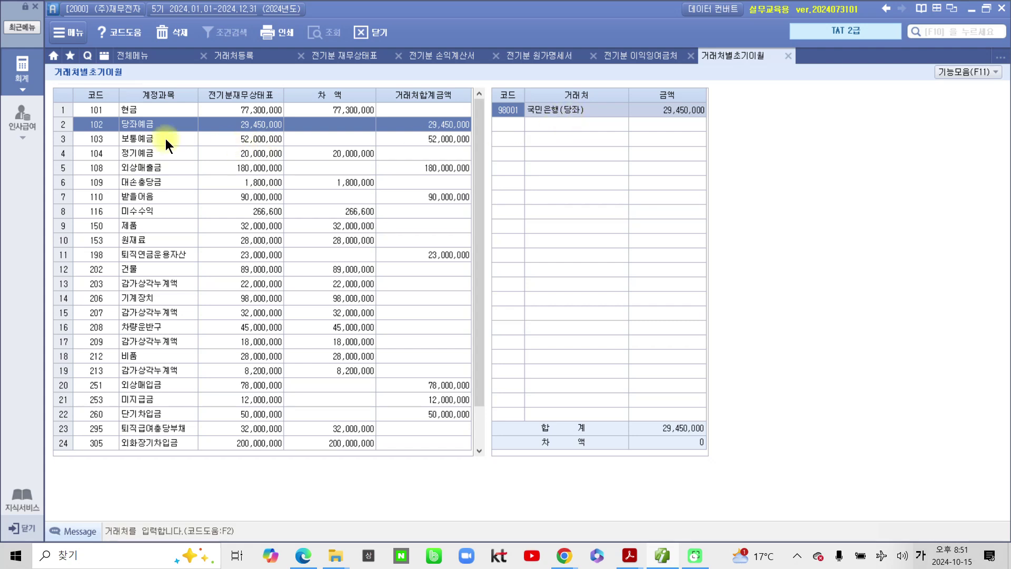
{"action": "left_click", "coordinate": [150, 138]}
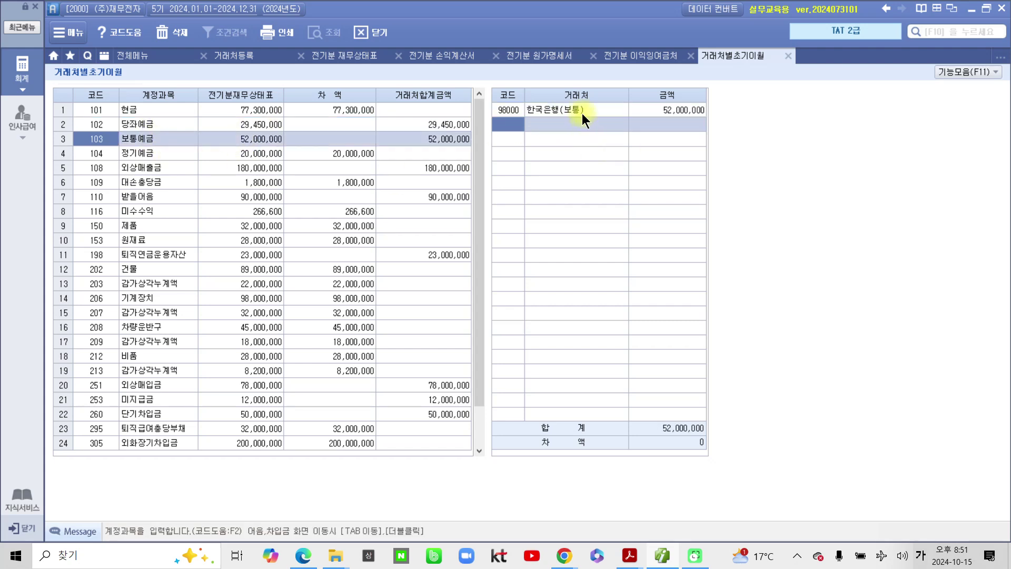
{"action": "left_click", "coordinate": [598, 111]}
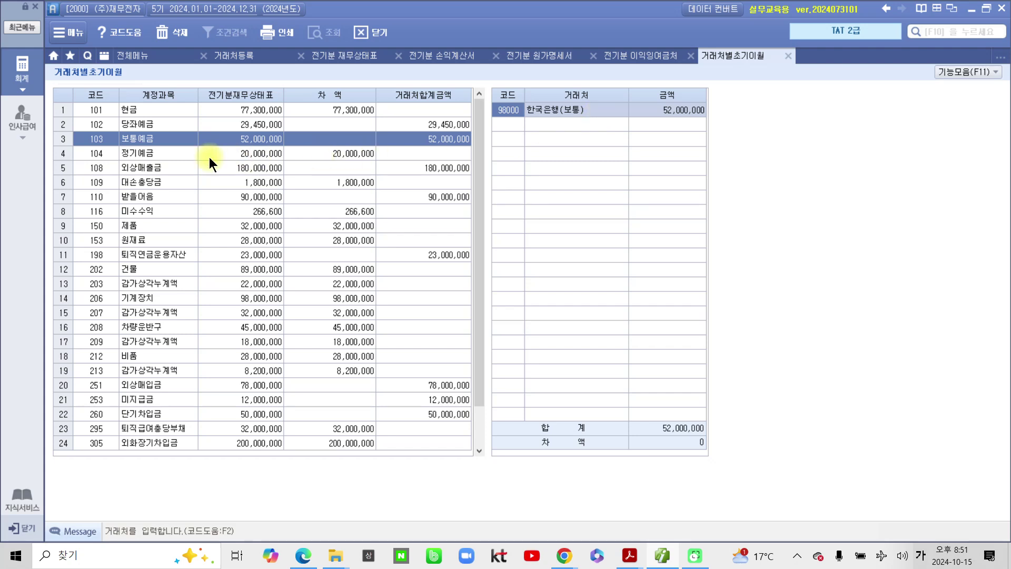
{"action": "left_click", "coordinate": [181, 156]}
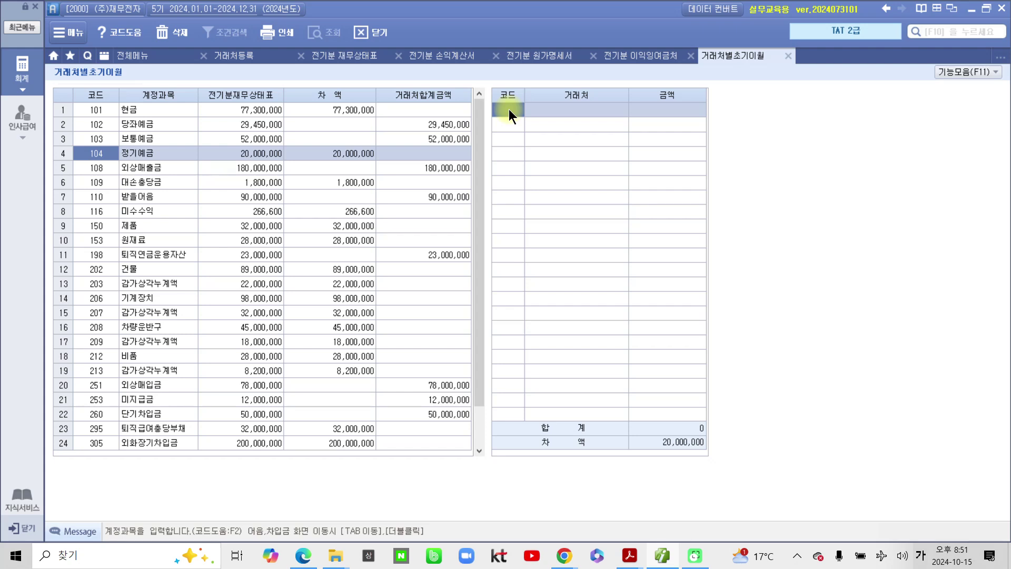
Step: Examine each customer and its carried-over amount under the 외상매출금 account
{"action": "left_click", "coordinate": [162, 170]}
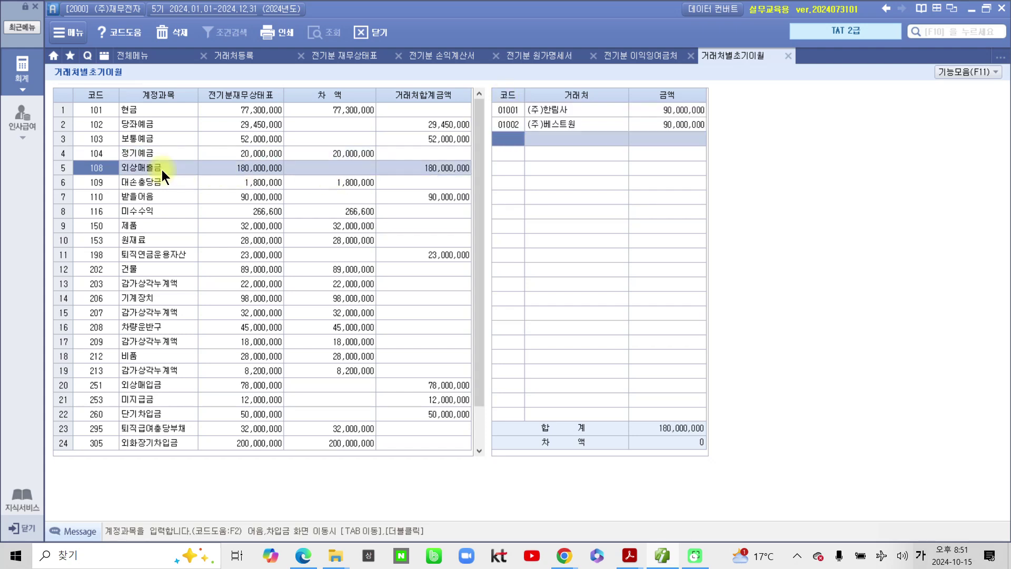
{"action": "left_click", "coordinate": [551, 112]}
{"action": "left_click", "coordinate": [551, 123]}
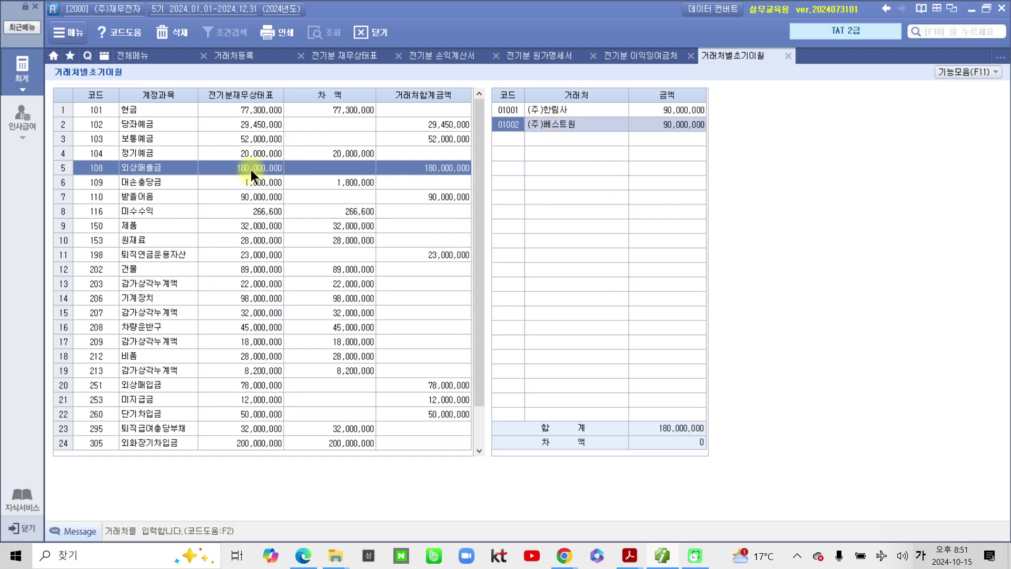
{"action": "left_click", "coordinate": [680, 110]}
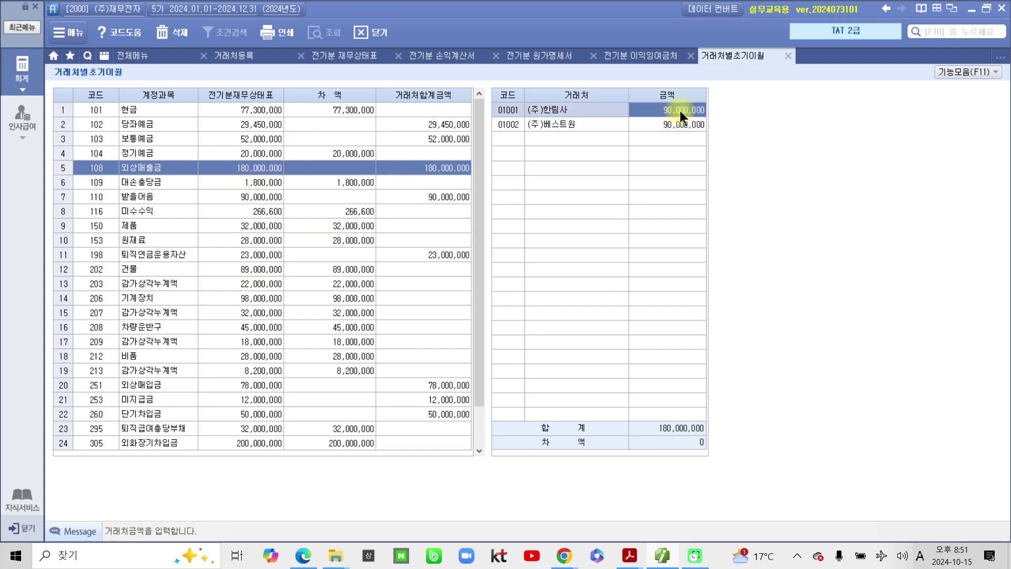
{"action": "left_click", "coordinate": [679, 126]}
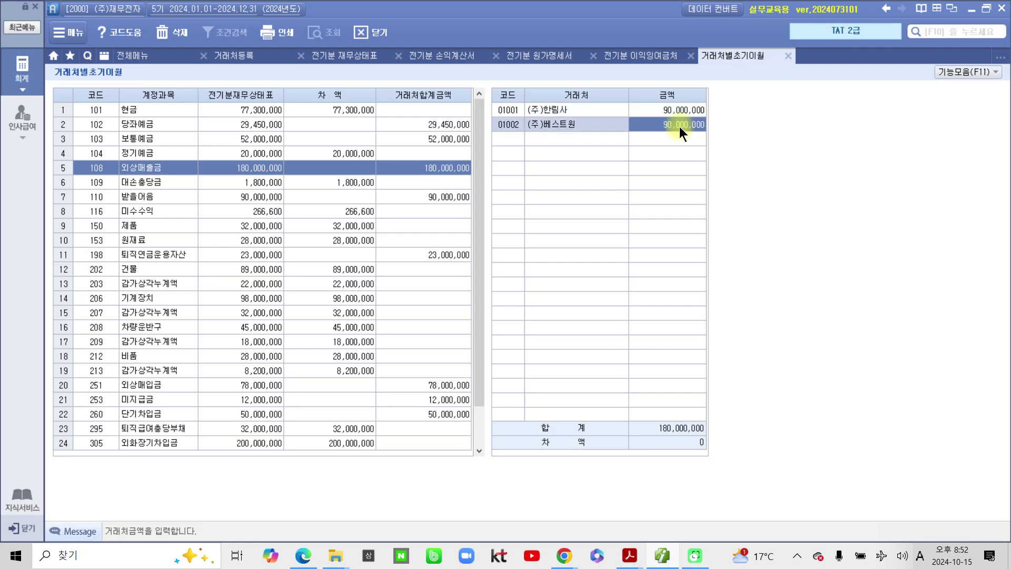
Step: Review the customer entries of 받을어음, 미지급금, 외상매입금 and 단기차입금, circling the 단기차입금 entry in red, and recheck 정기예금
{"action": "left_click", "coordinate": [148, 198]}
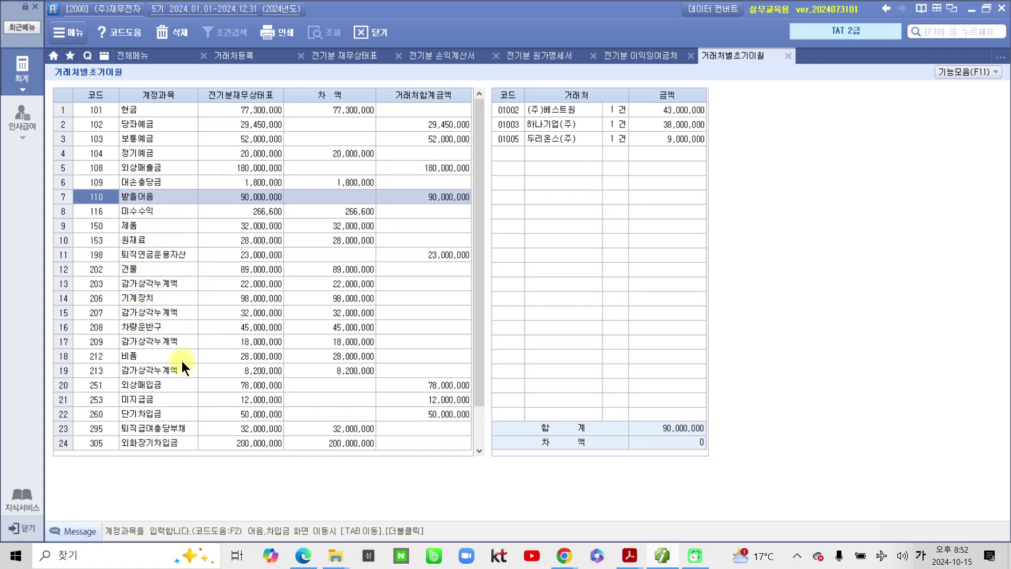
{"action": "left_click", "coordinate": [143, 399]}
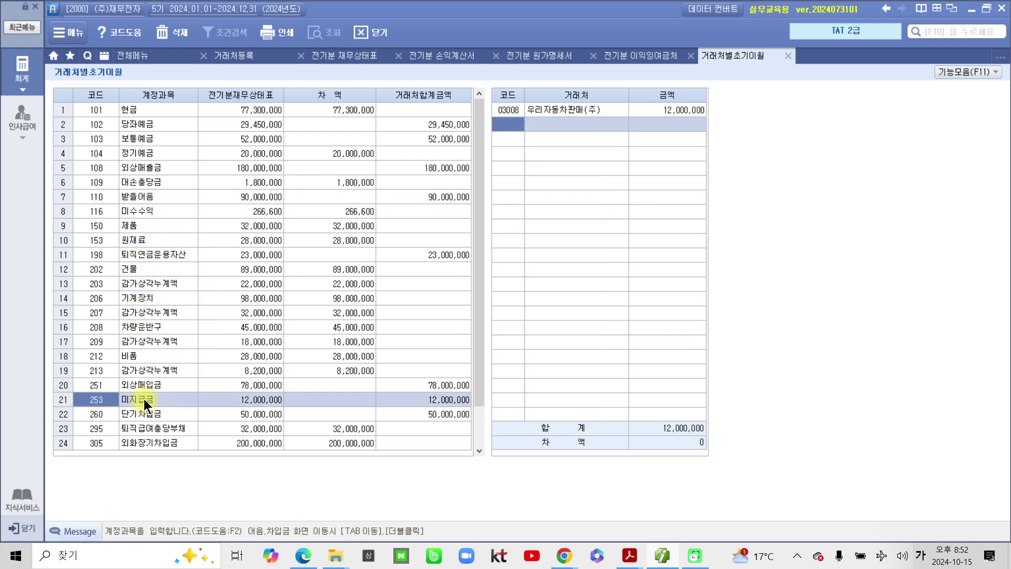
{"action": "left_click", "coordinate": [147, 386]}
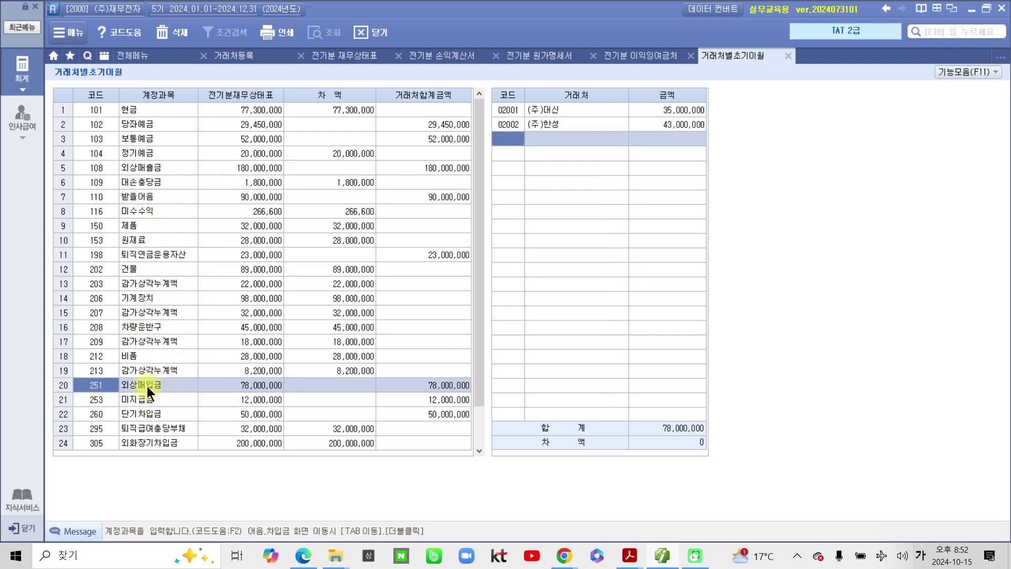
{"action": "left_click", "coordinate": [144, 412]}
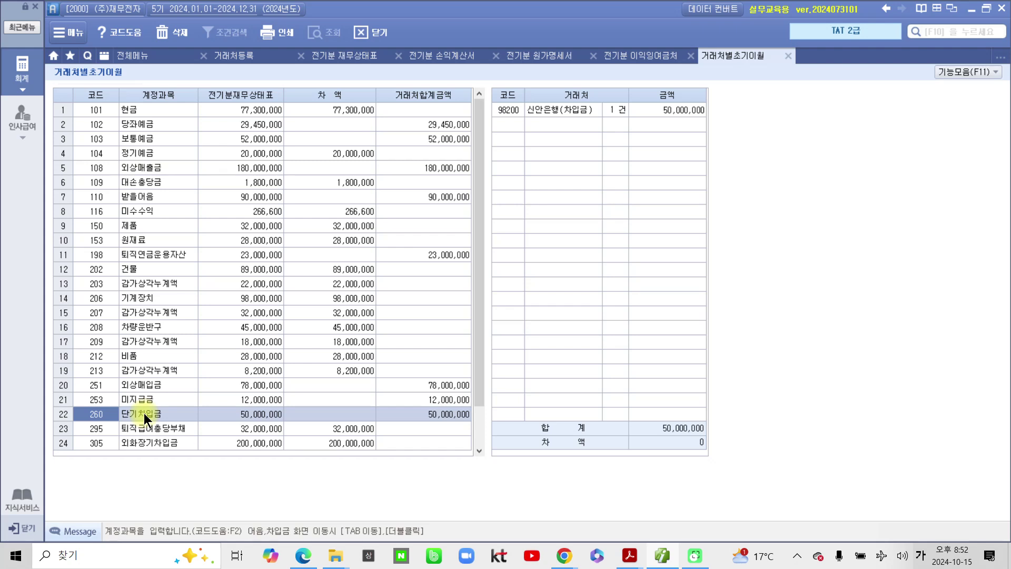
{"action": "mouse_move", "coordinate": [498, 113]}
{"action": "left_mouse_down"}
{"action": "mouse_move", "coordinate": [516, 127]}
{"action": "mouse_move", "coordinate": [639, 73]}
{"action": "mouse_move", "coordinate": [451, 114]}
{"action": "left_mouse_up"}
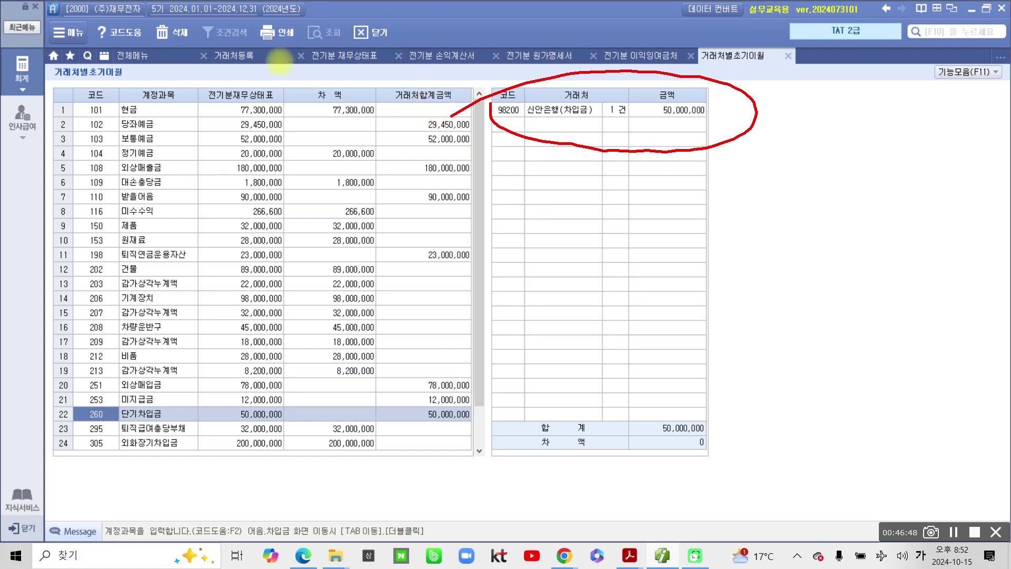
{"action": "left_click", "coordinate": [141, 154]}
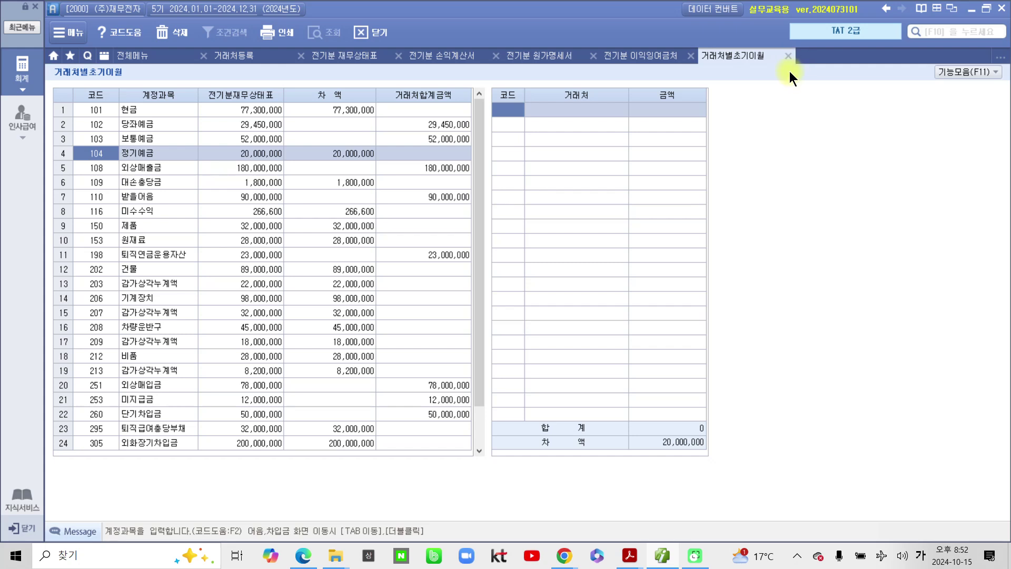
Step: Close all open Smart A screens, from 거래처별초기이월 back through the prior-period statements and 거래처등록 to 전체메뉴
{"action": "left_click", "coordinate": [788, 56]}
{"action": "left_click", "coordinate": [691, 56]}
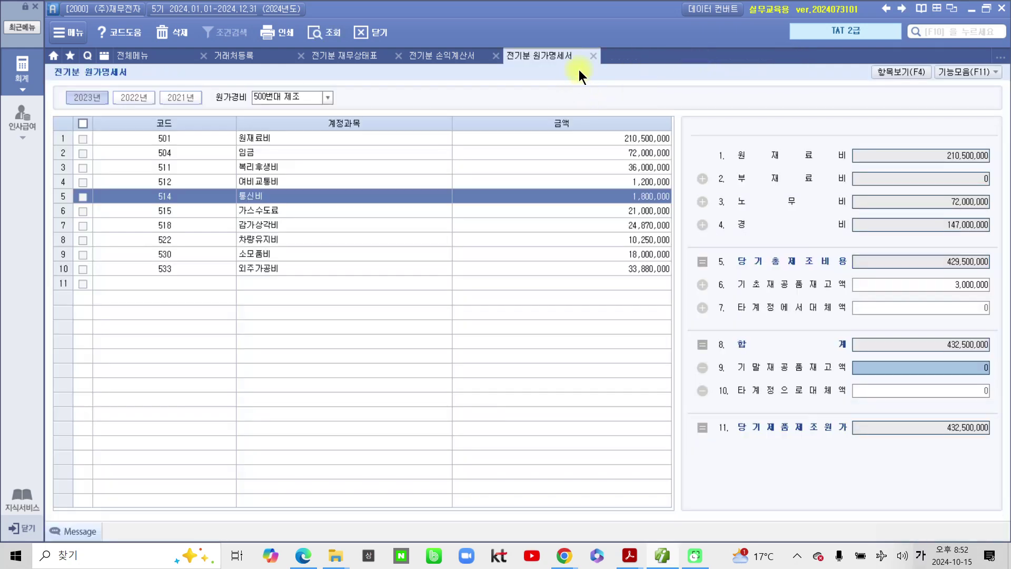
{"action": "left_click", "coordinate": [592, 56]}
{"action": "left_click", "coordinate": [501, 58]}
{"action": "left_click", "coordinate": [399, 56]}
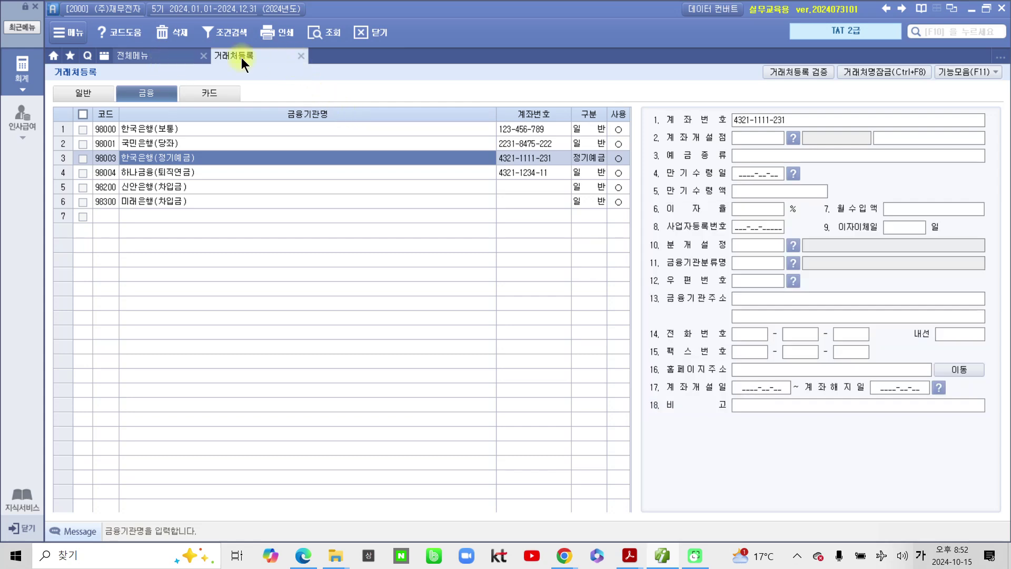
{"action": "left_click", "coordinate": [301, 56]}
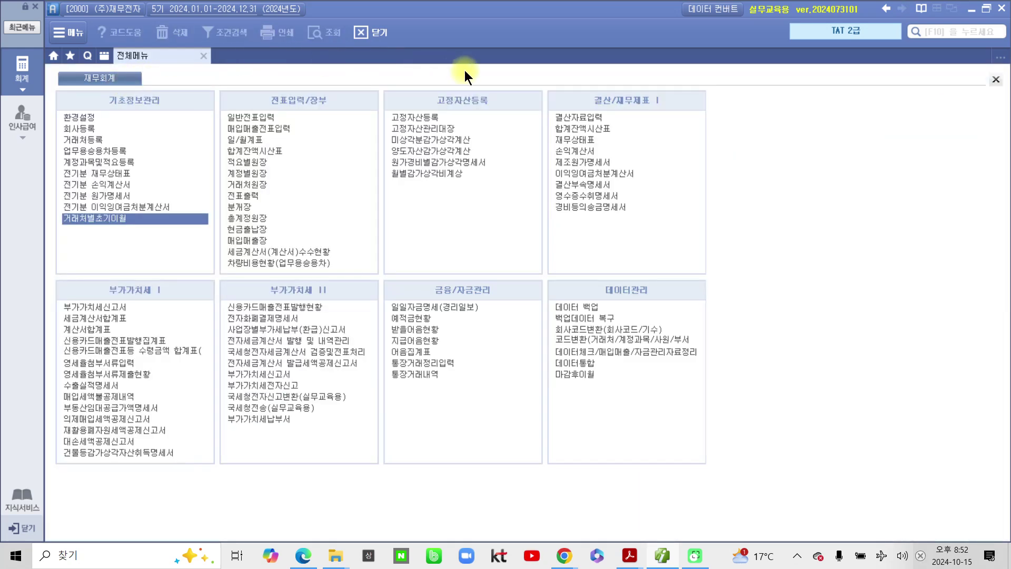
{"action": "left_click", "coordinate": [203, 56]}
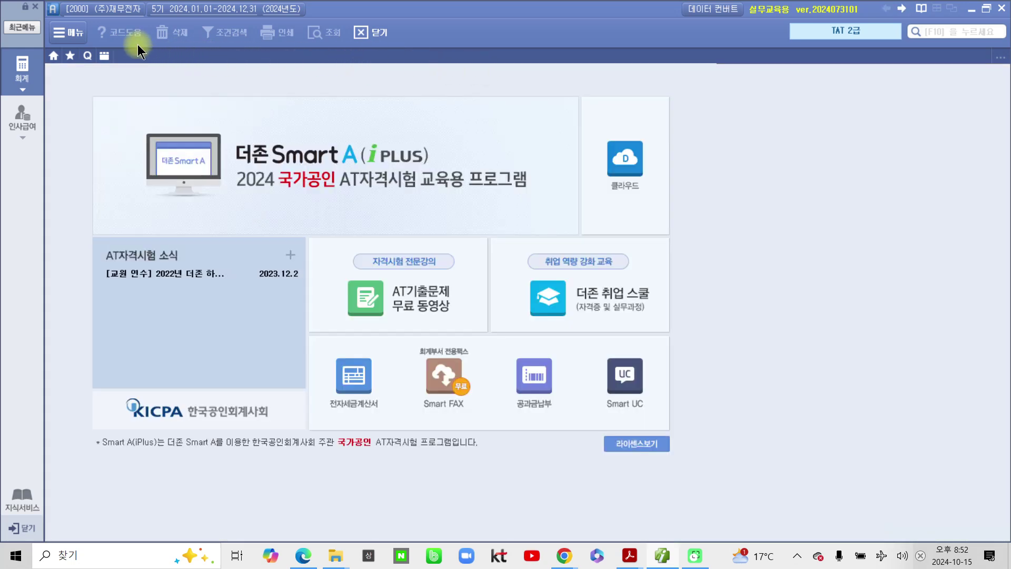
Step: Outline the 닫기 command in red on the reopened 전체메뉴 screen, and exit Smart A
{"action": "left_click", "coordinate": [104, 54]}
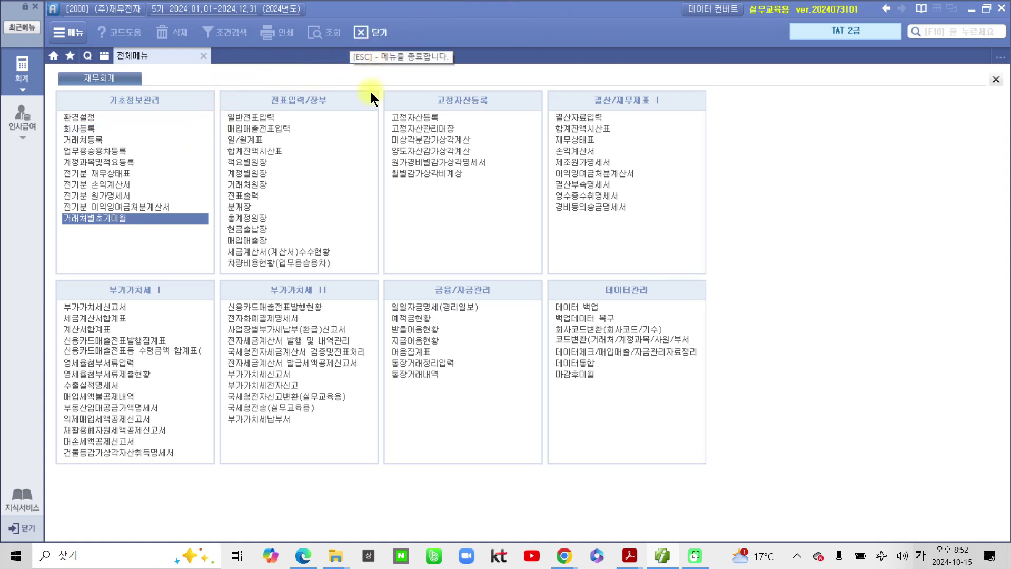
{"action": "left_click_drag", "start_coordinate": [342, 20], "coordinate": [403, 47]}
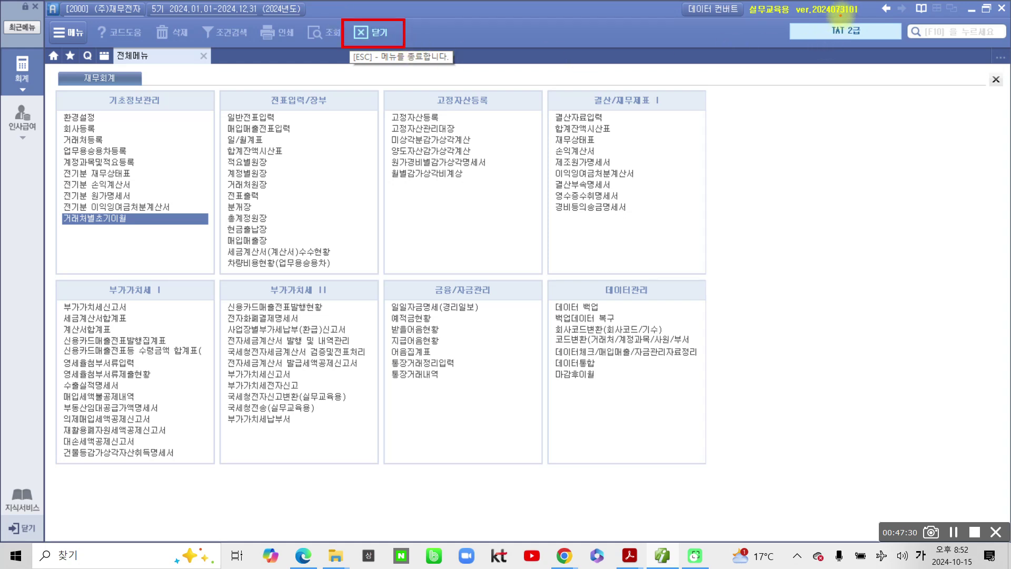
{"action": "left_click", "coordinate": [1001, 8]}
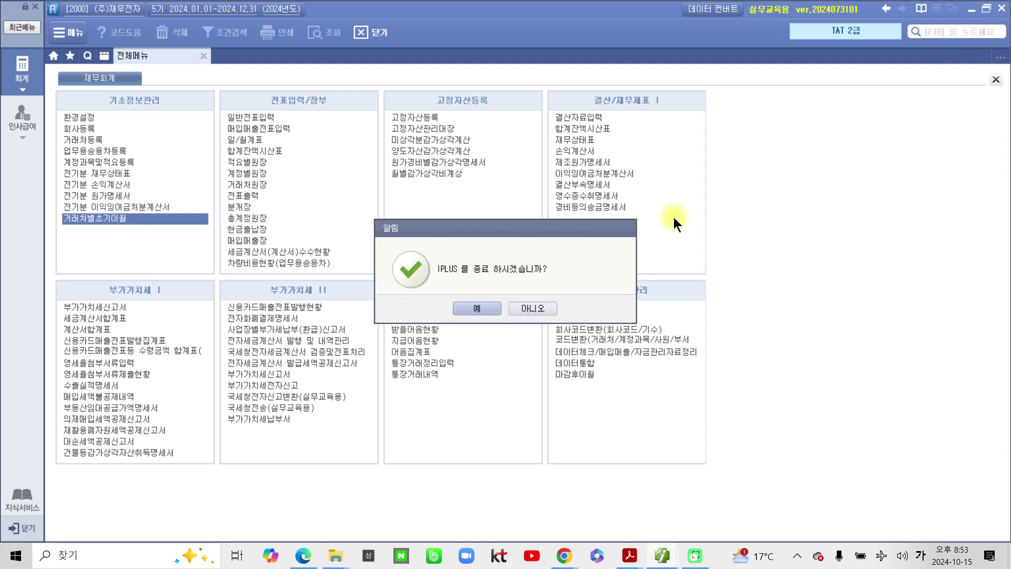
{"action": "left_click", "coordinate": [482, 306]}
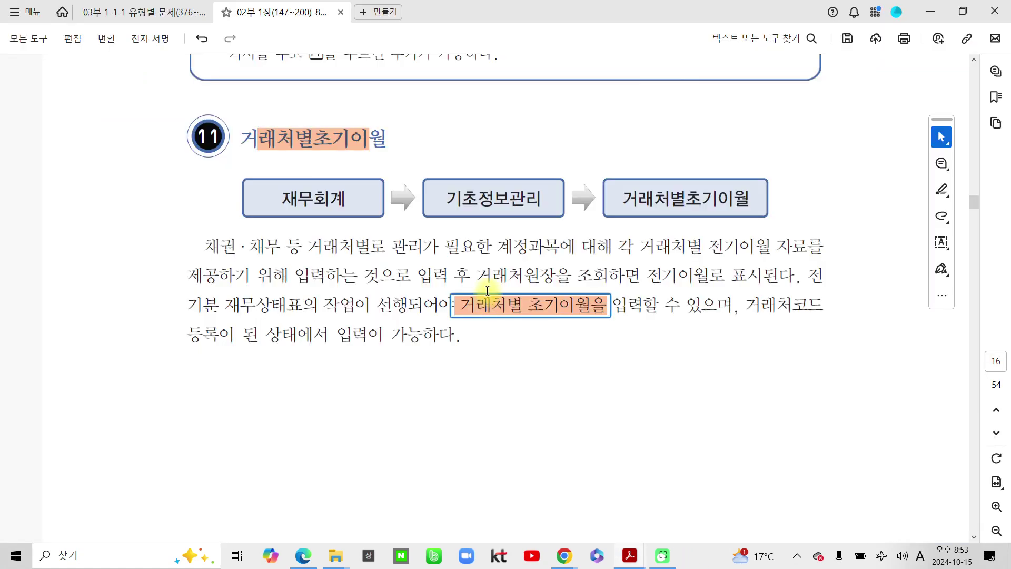